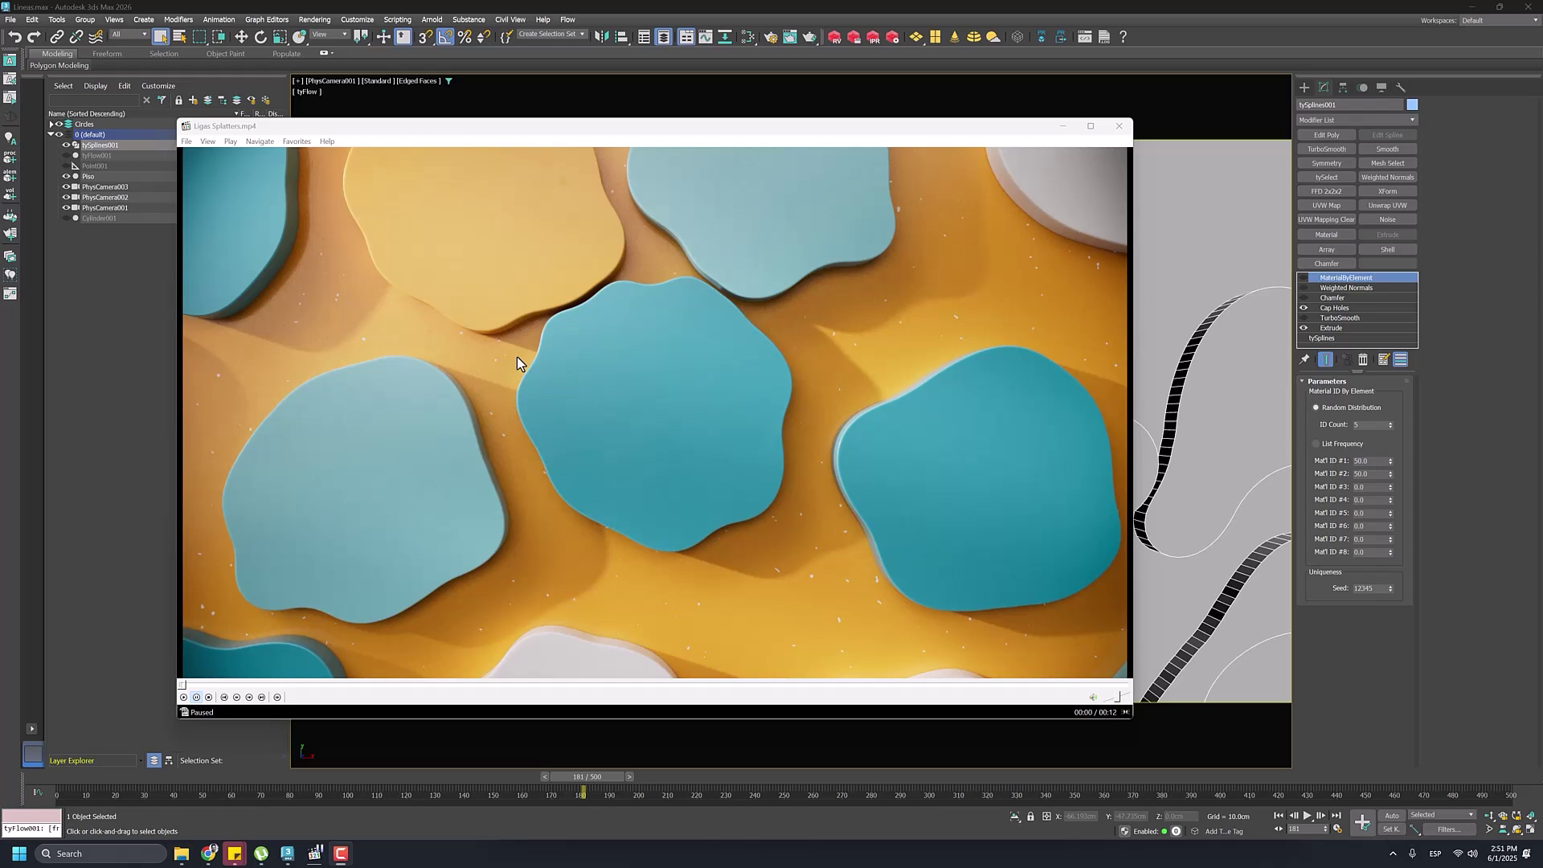
Step: Play the Ligas Splatters.mp4 reference render, pausing to examine the shapes' deformation and edges, and close the video
click(541, 395)
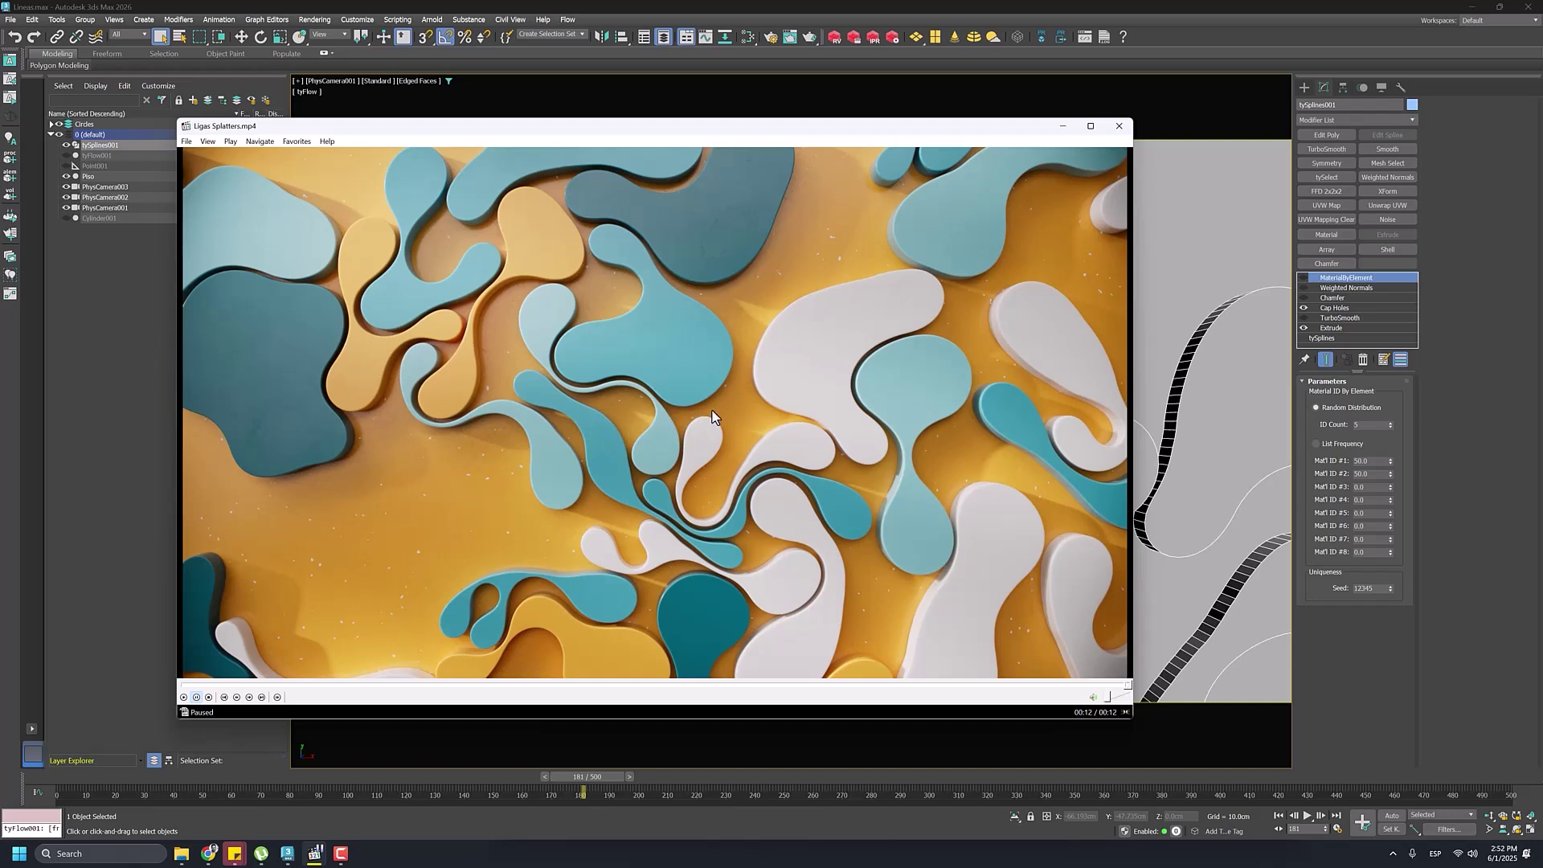
click(774, 432)
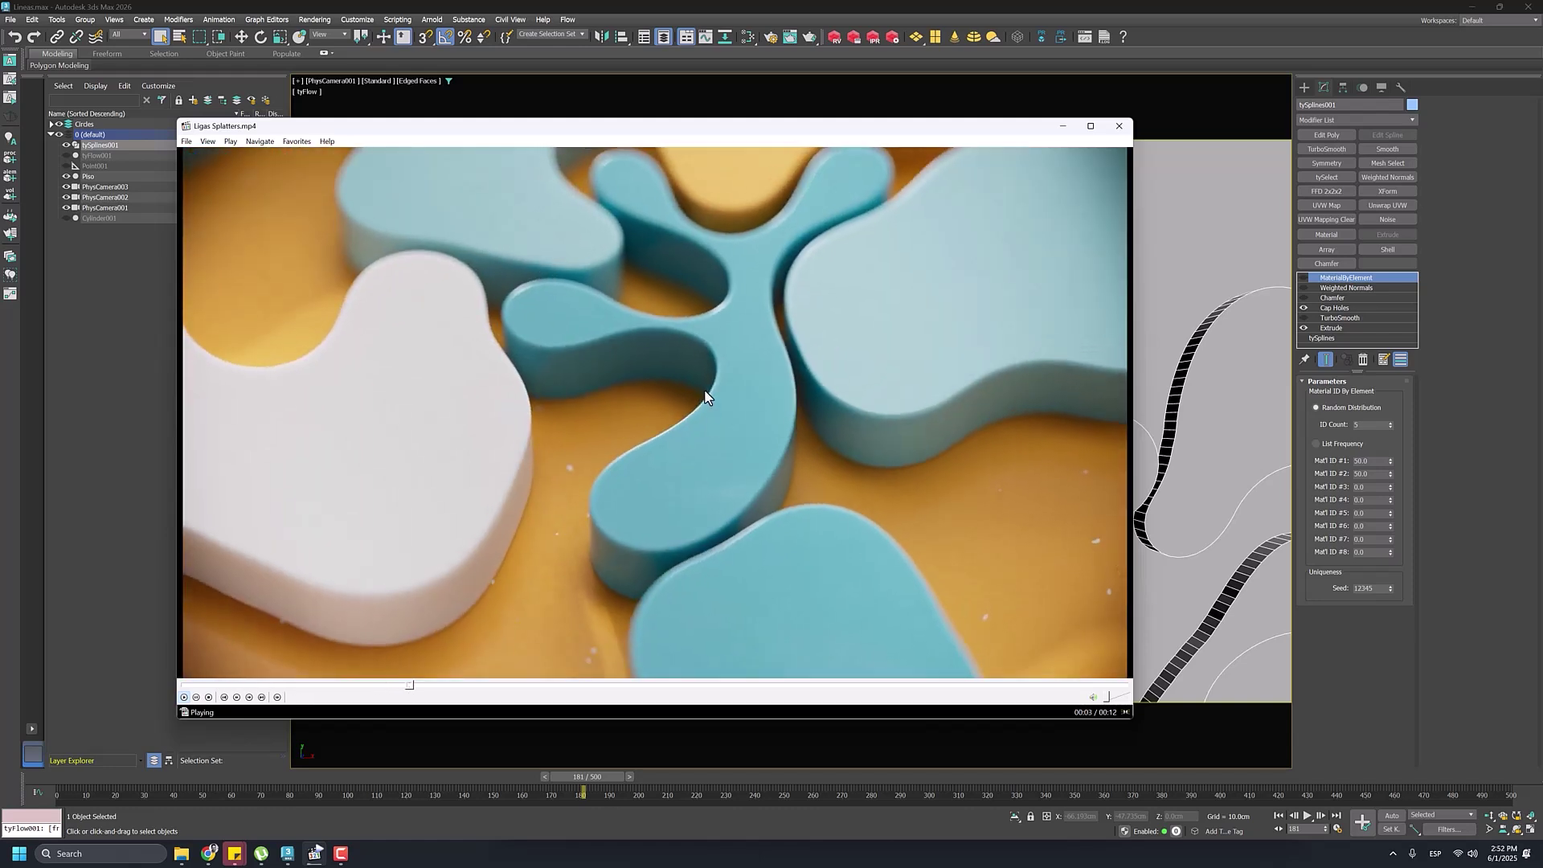
click(712, 394)
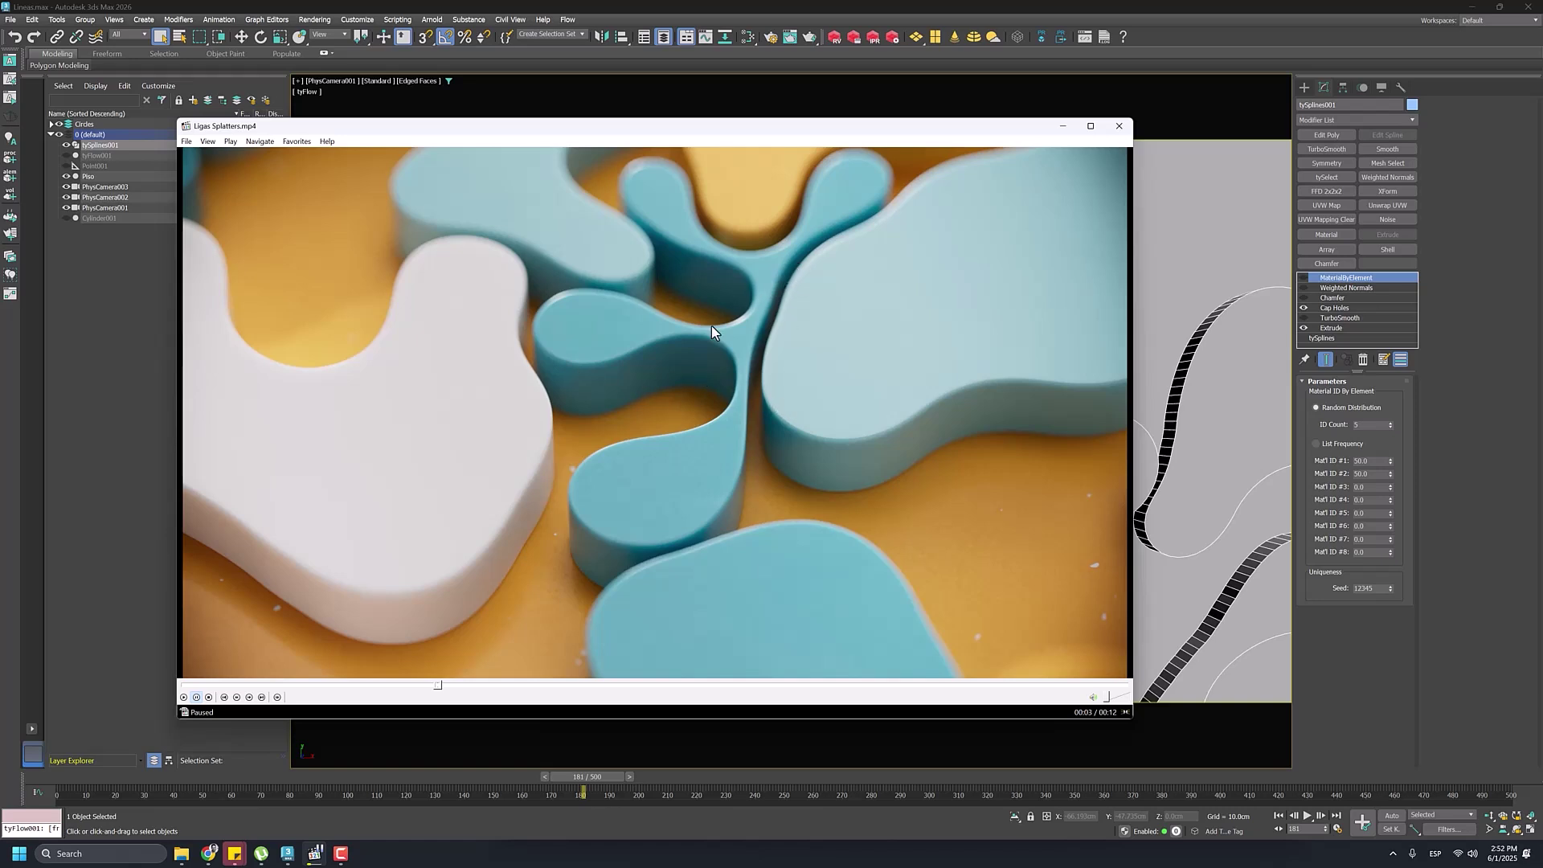
click(542, 352)
click(604, 350)
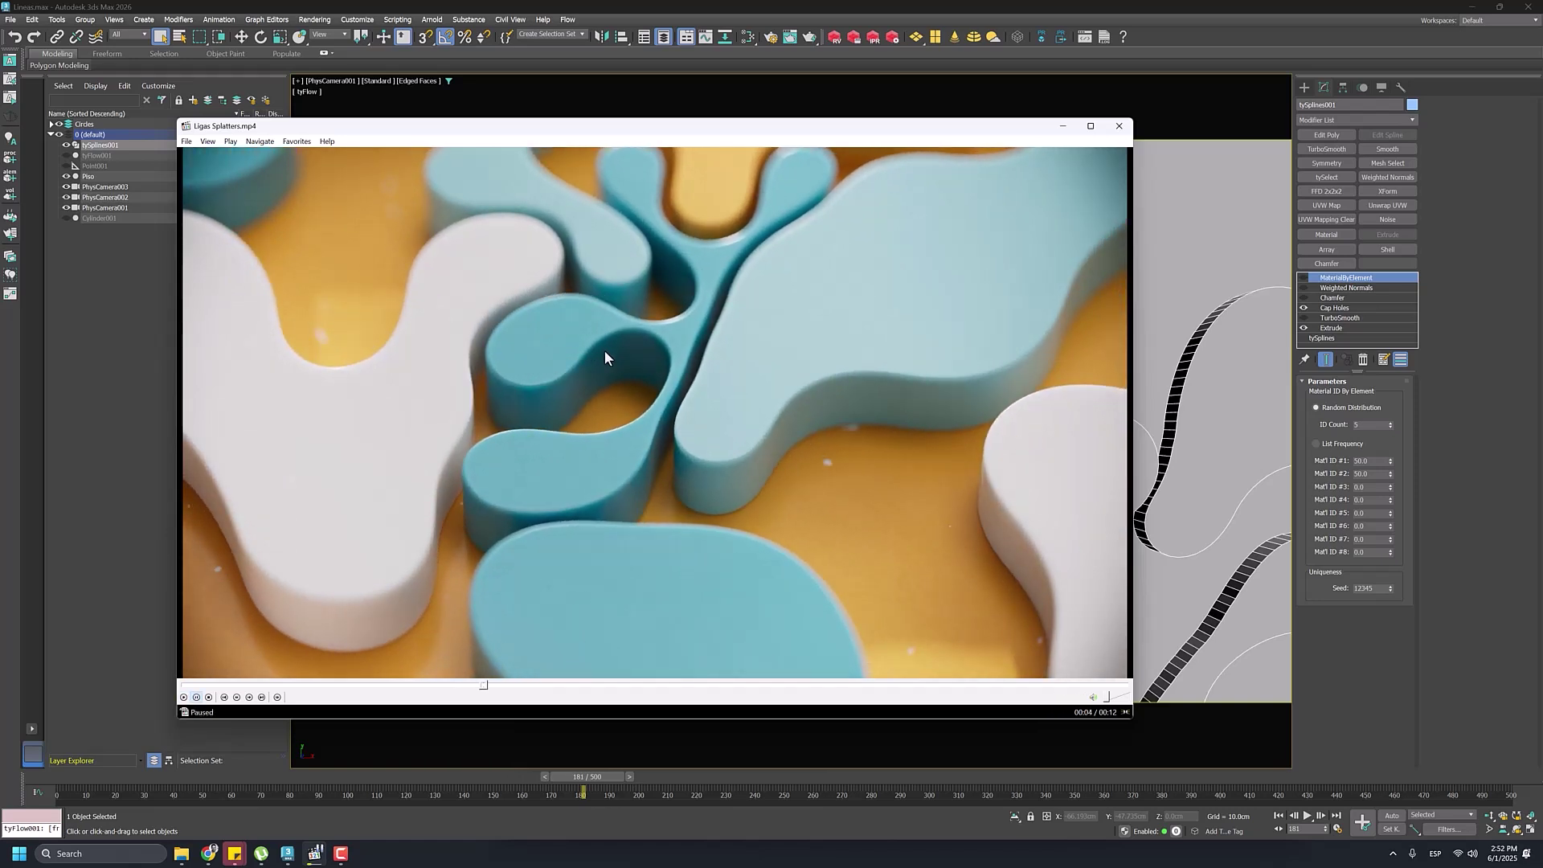
click(529, 397)
click(654, 348)
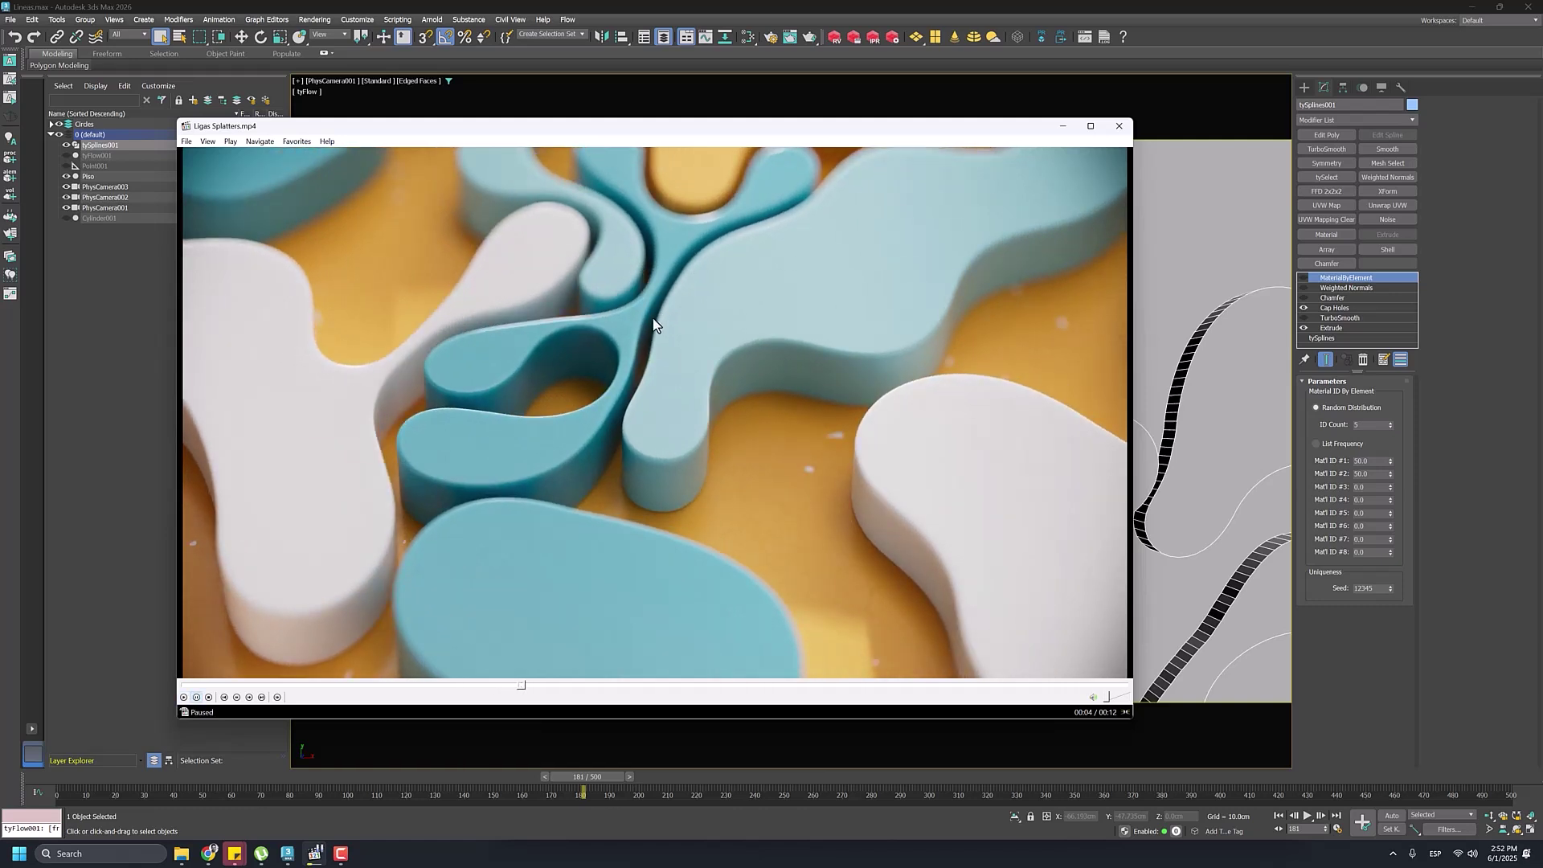
click(566, 447)
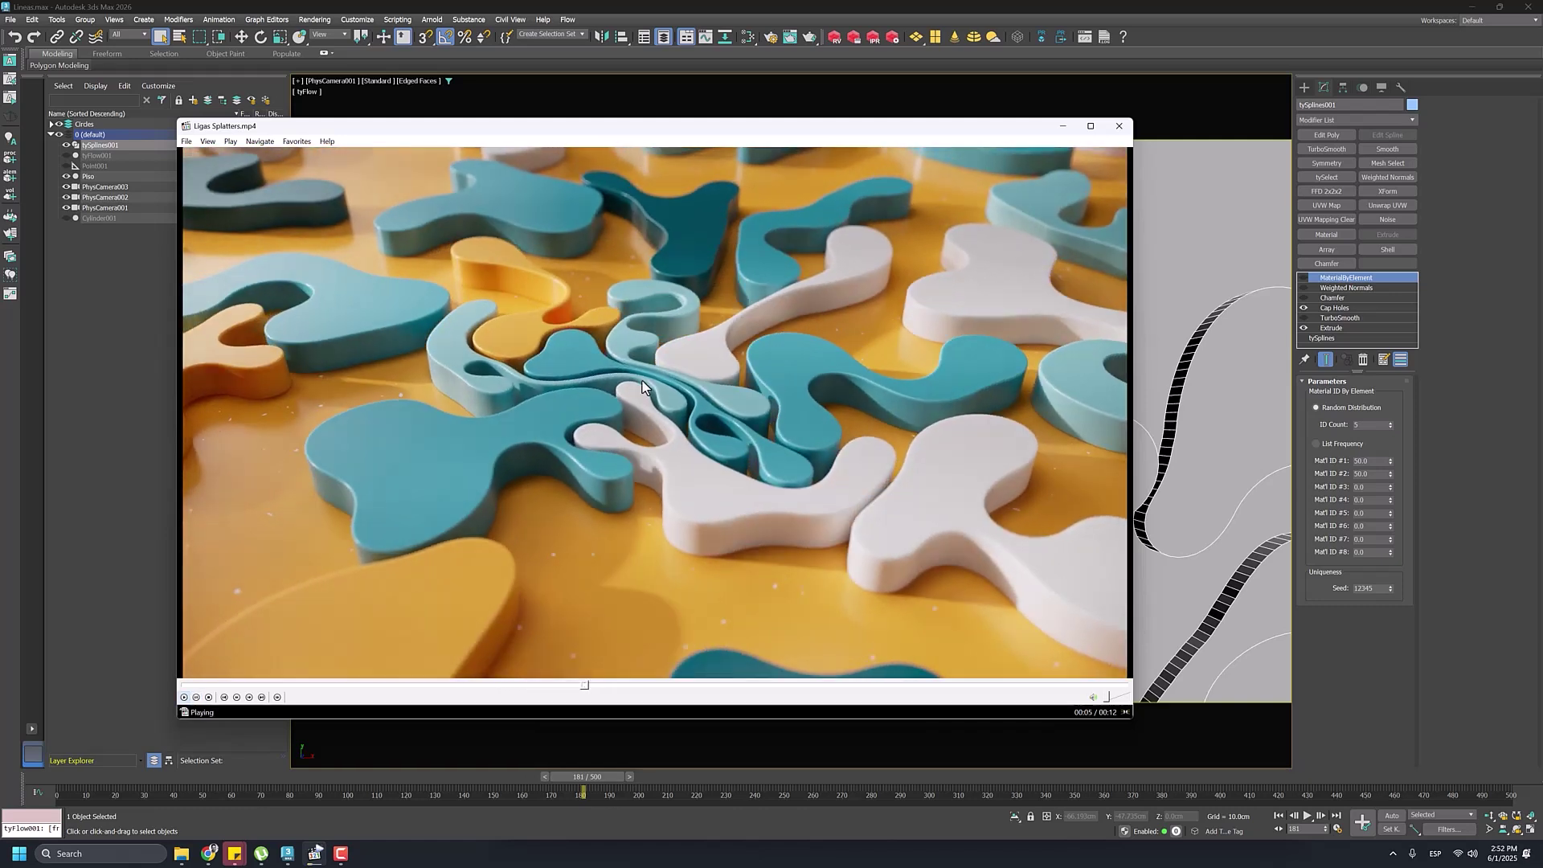
click(550, 330)
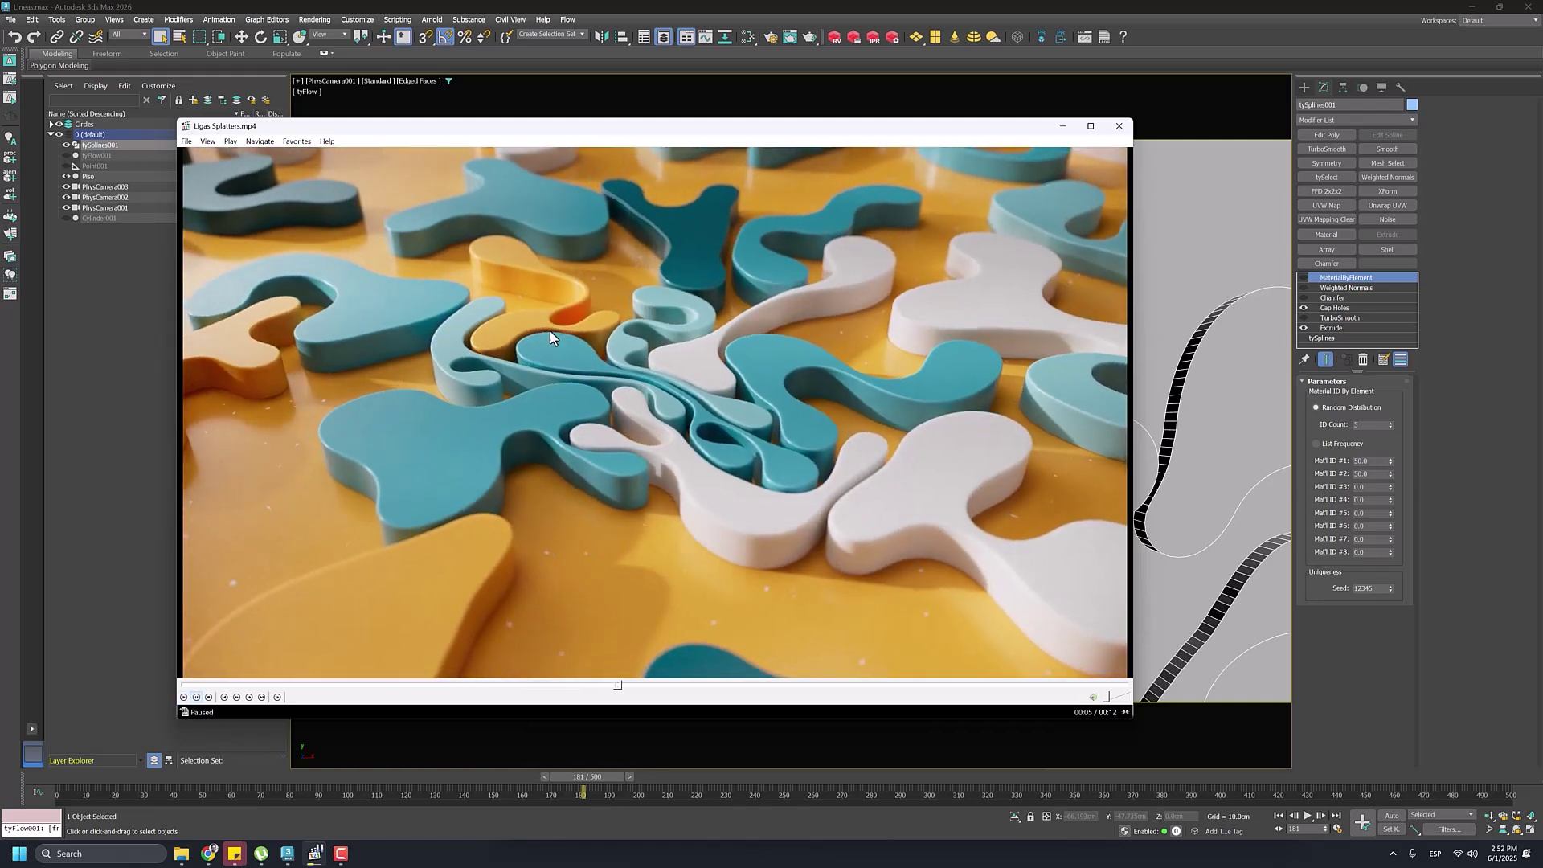
click(698, 390)
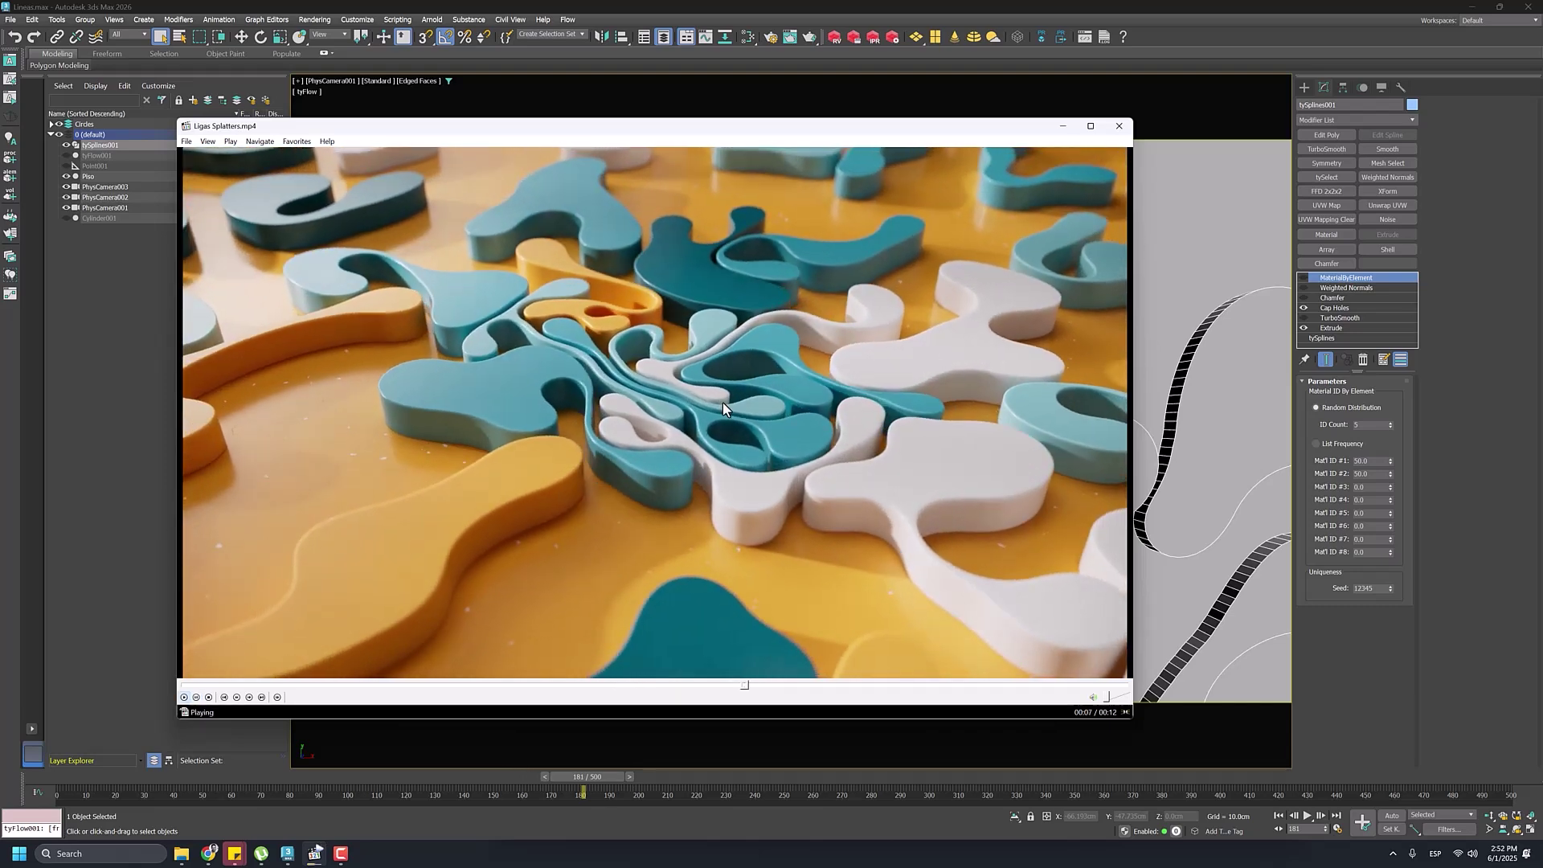
click(725, 398)
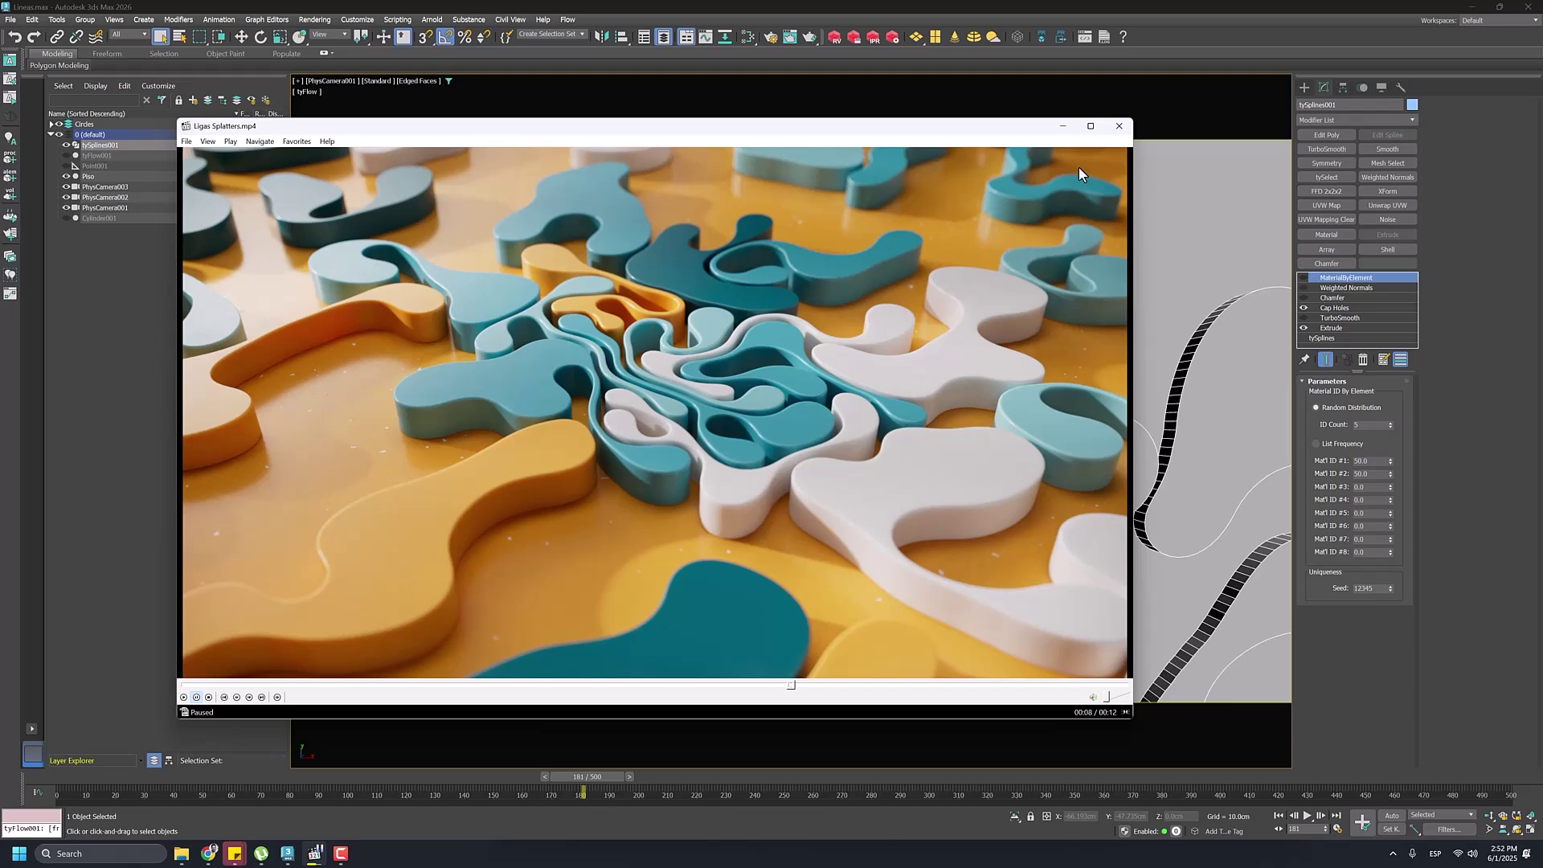
click(1120, 129)
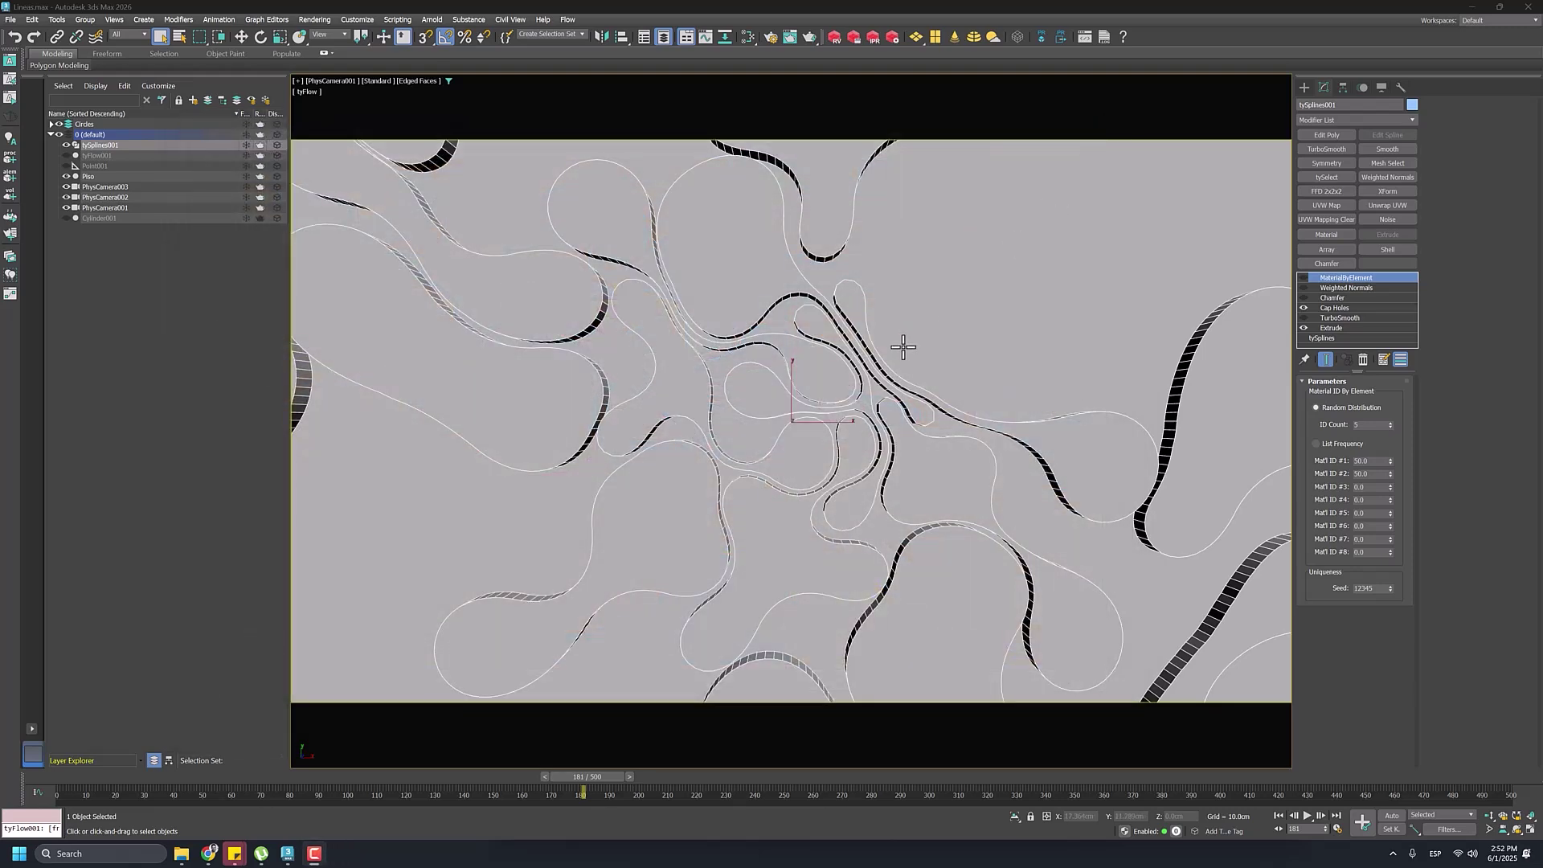
Step: Switch from the PhysCamera001 view to Perspective, examine the shapes' animation across the timeline, and return to frame 0
drag(225, 778, 555, 777)
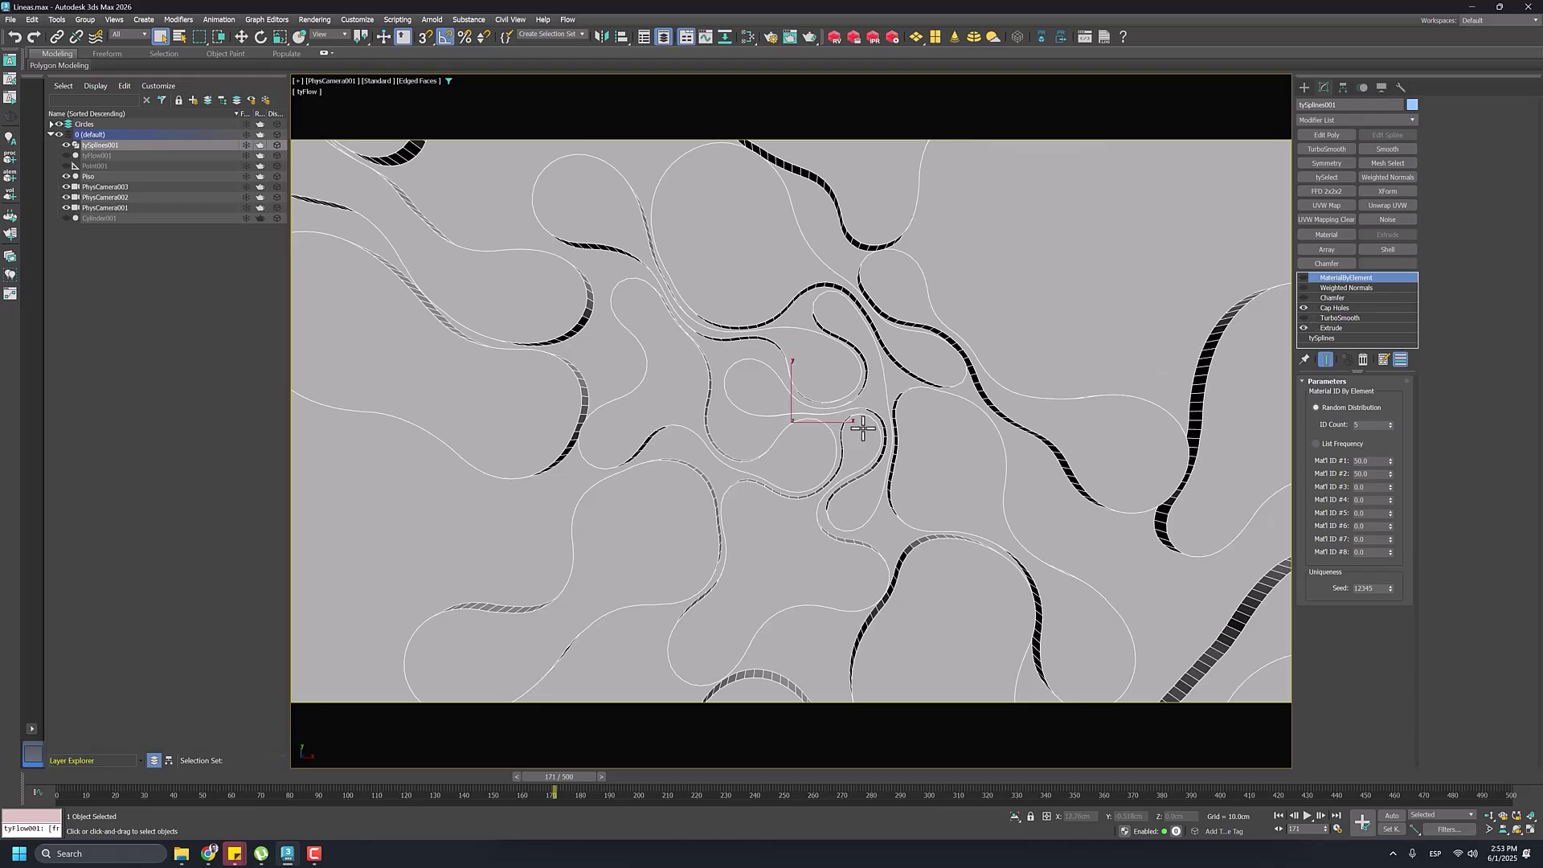
key(p)
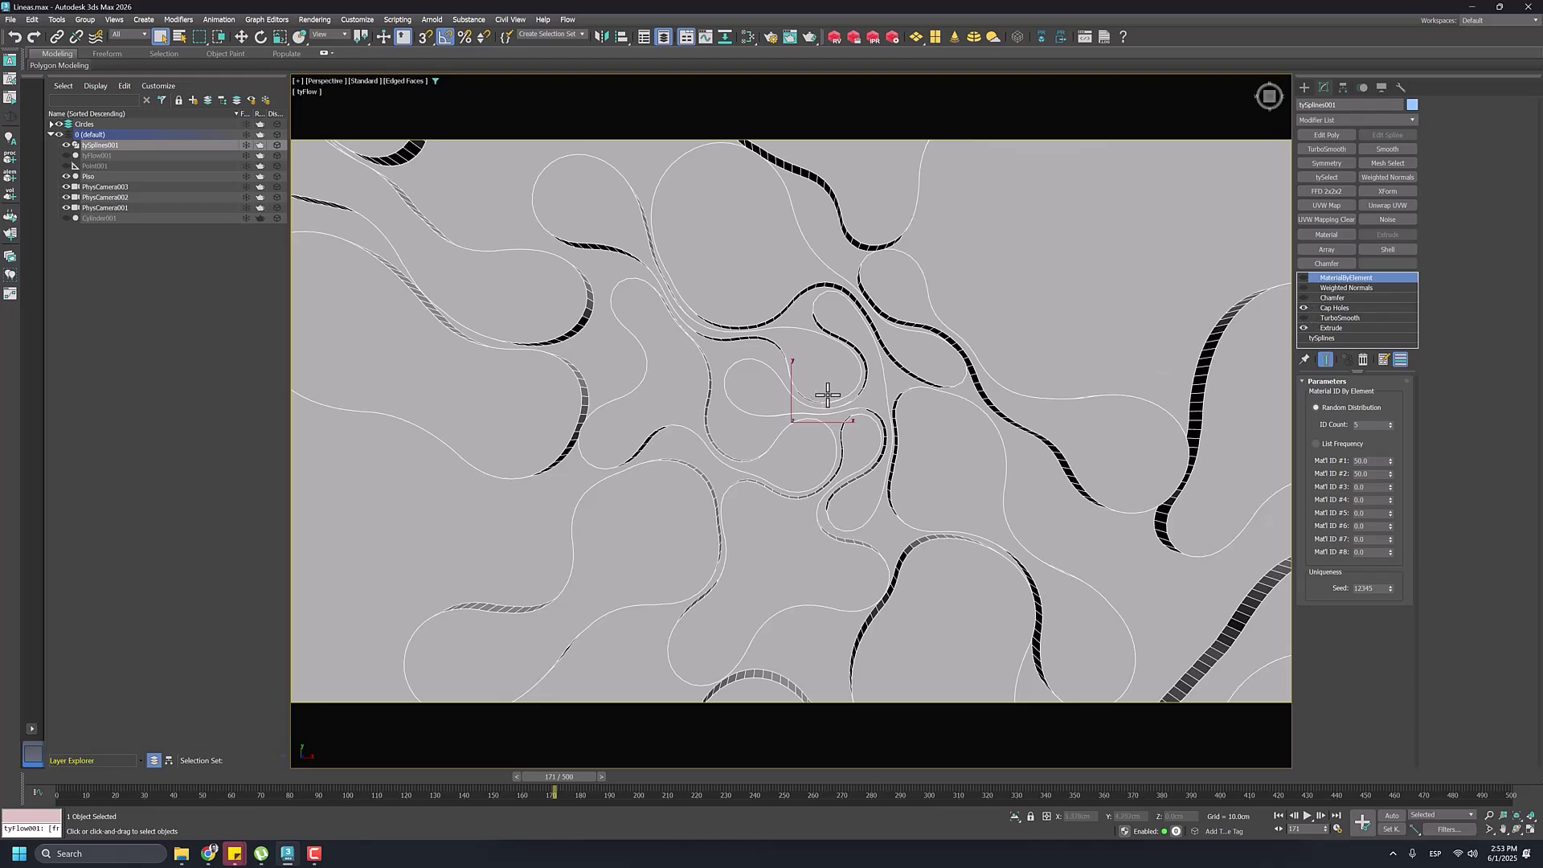
scroll(828, 394, down, 6)
alt+middle_drag(828, 394, 361, 713)
drag(537, 778, 64, 768)
alt+middle_drag(631, 403, 674, 459)
drag(87, 778, 415, 773)
key(q)
scroll(732, 462, up, 3)
middle_drag(777, 374, 793, 384)
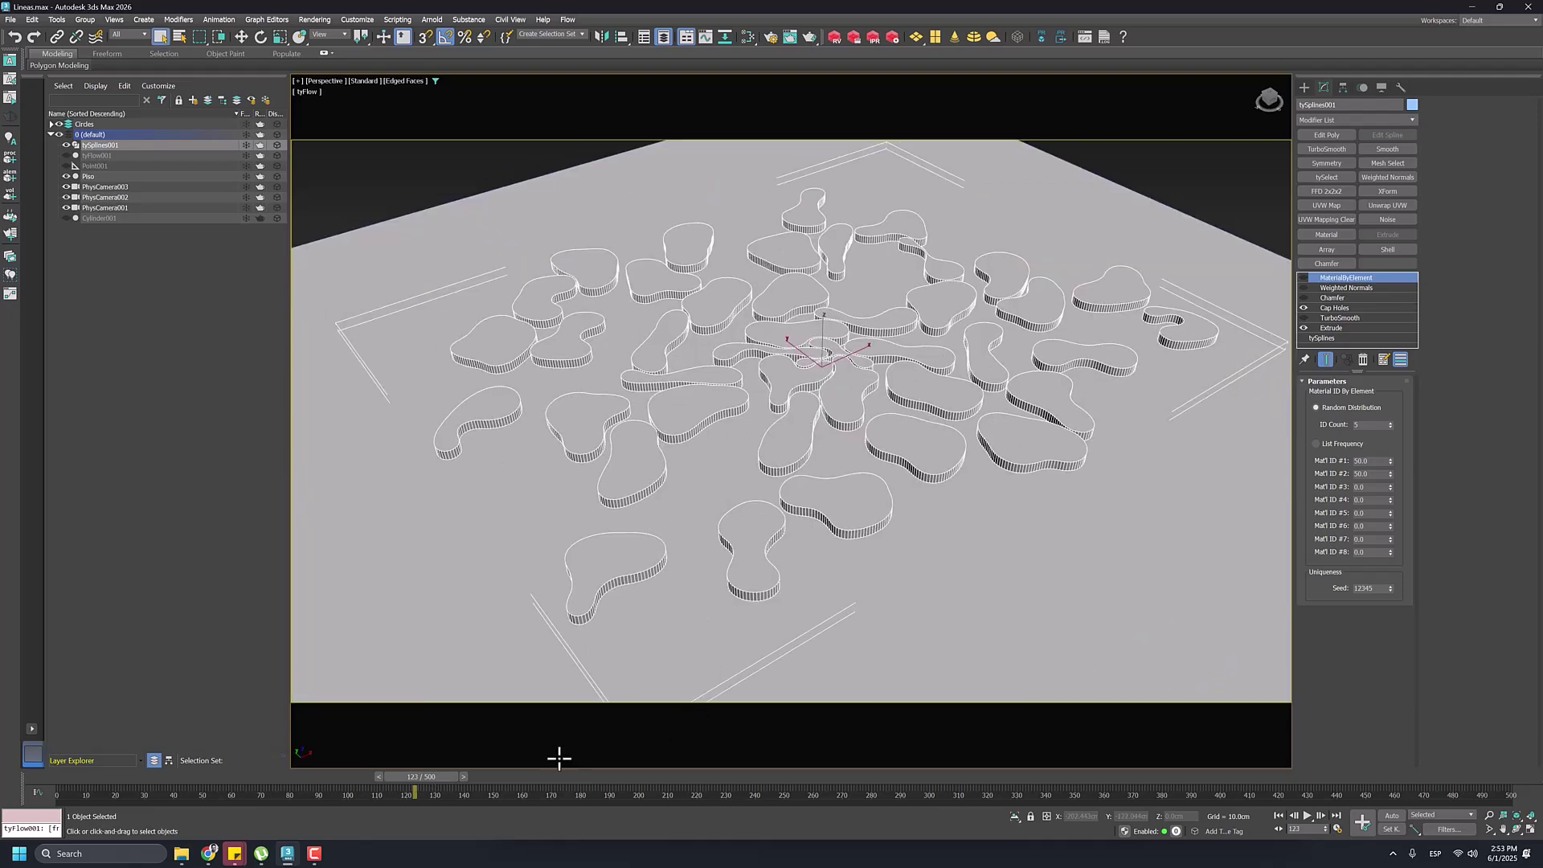
drag(434, 774, 3, 826)
key(q)
alt+middle_drag(771, 413, 844, 383)
Step: Turn off the Cap Holes and Extrude modifiers of tySplines001, select its base tySplines level, and isolate the object
click(1305, 308)
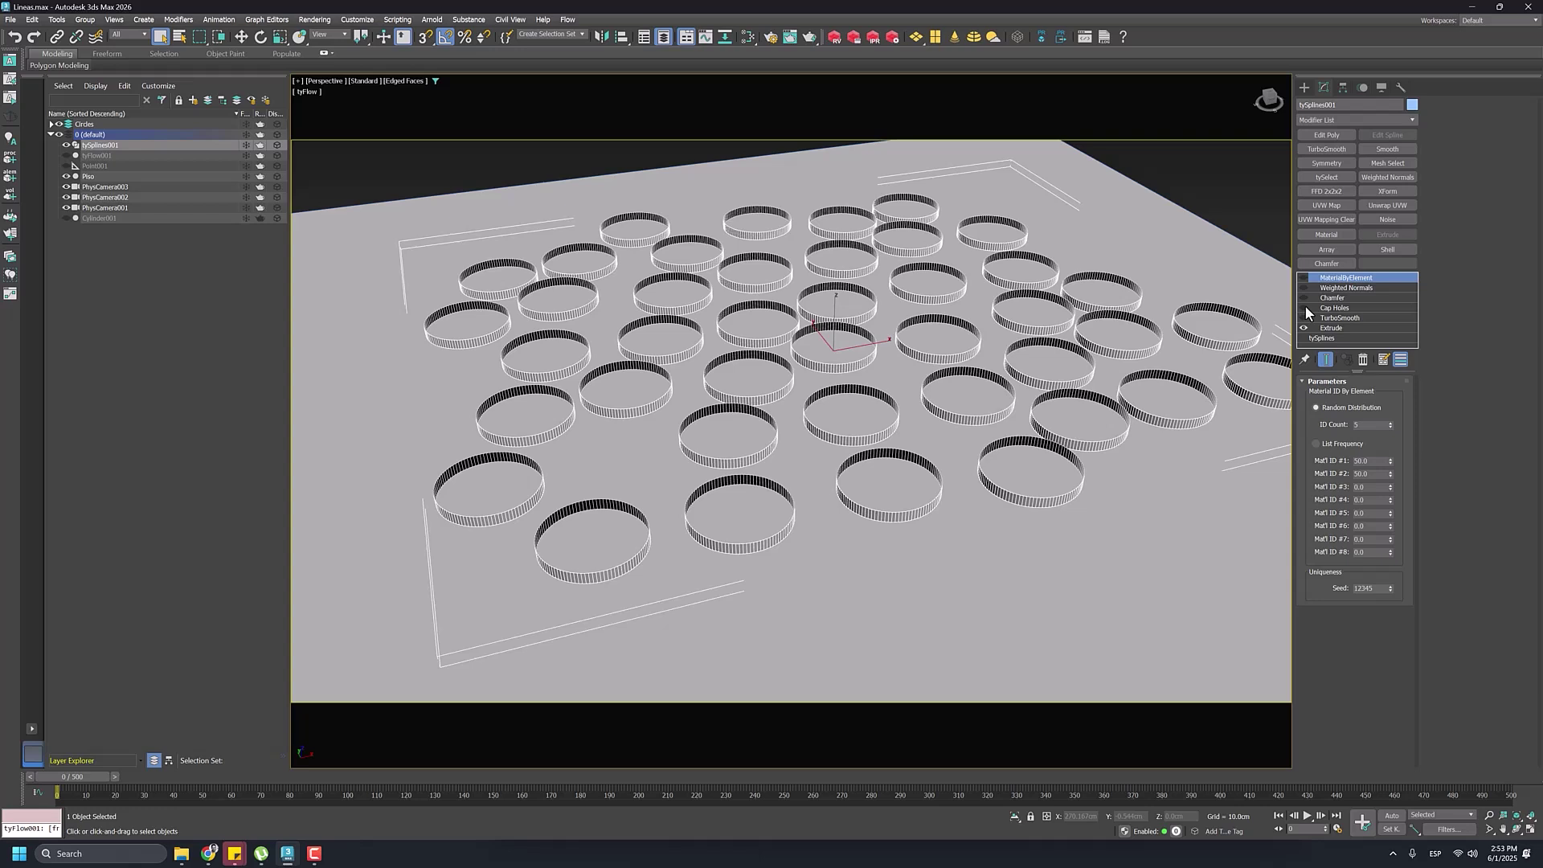
click(1304, 328)
key(F4)
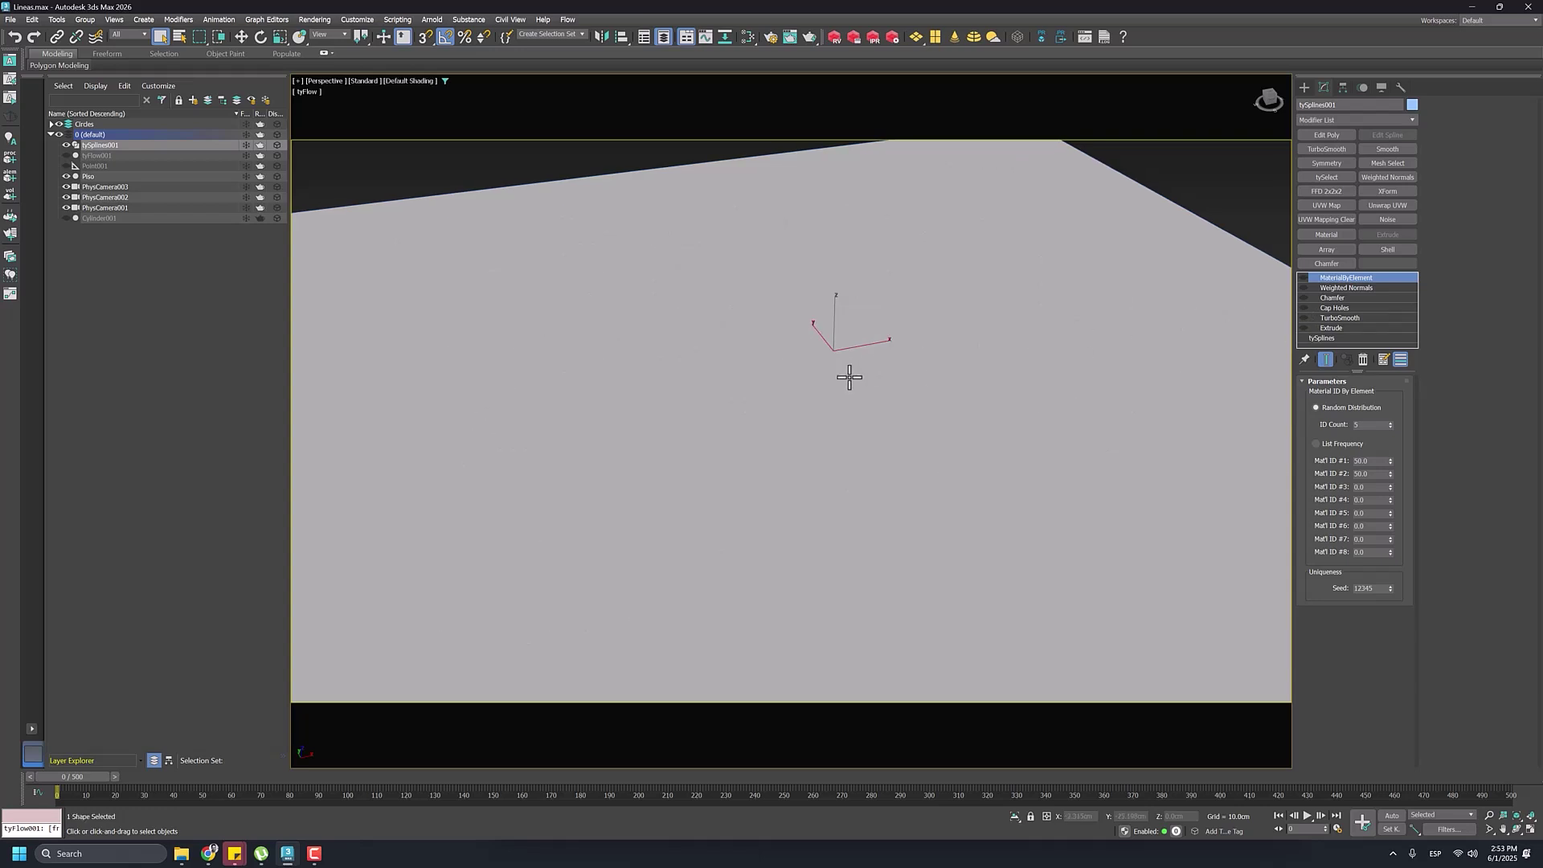
key(F3)
key(F3)
click(1328, 339)
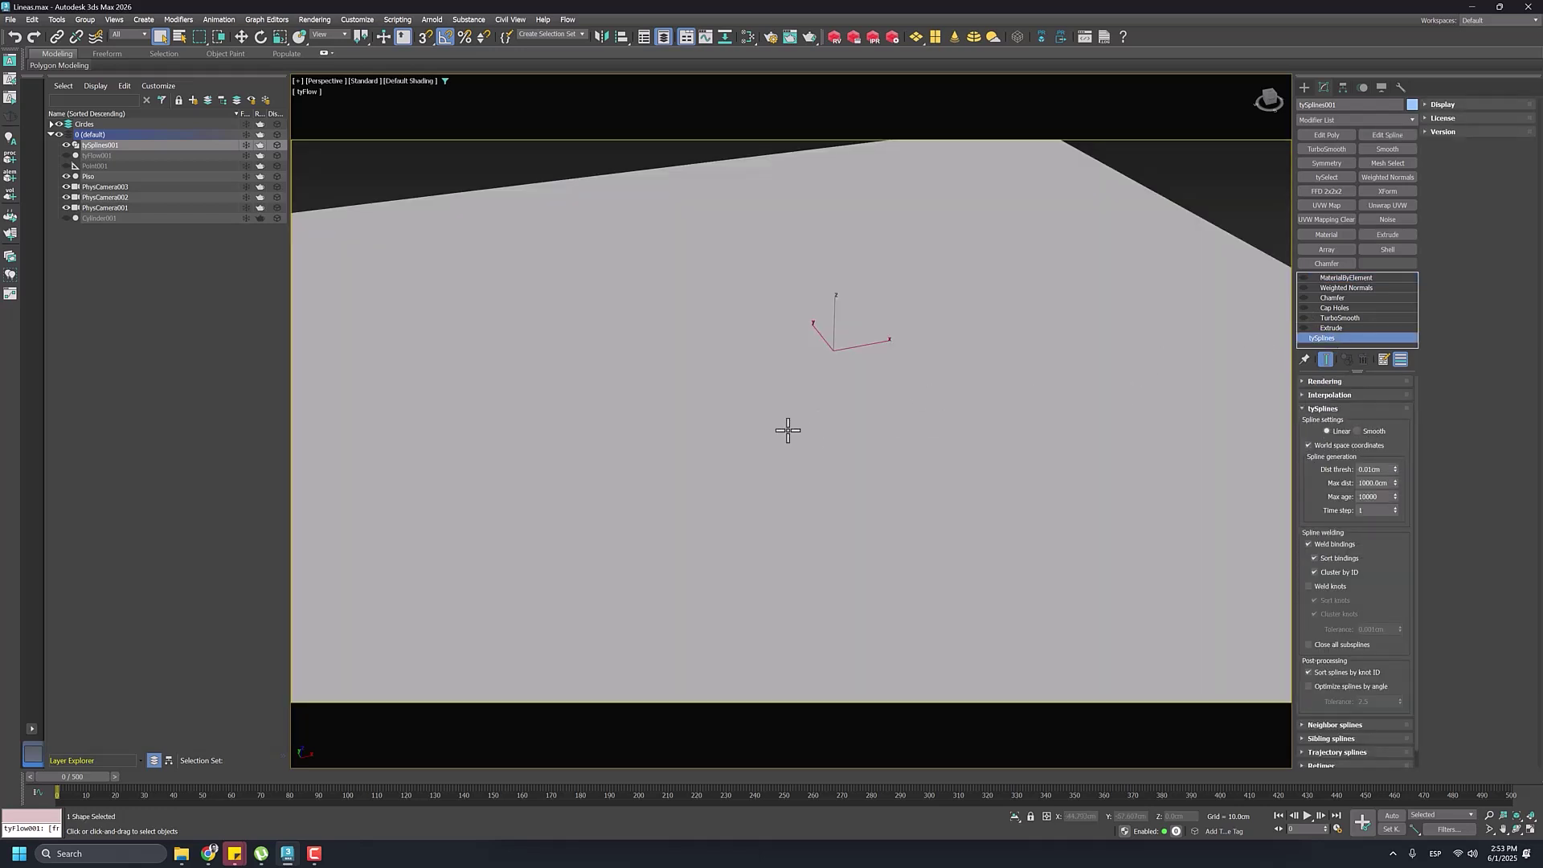
click(1015, 817)
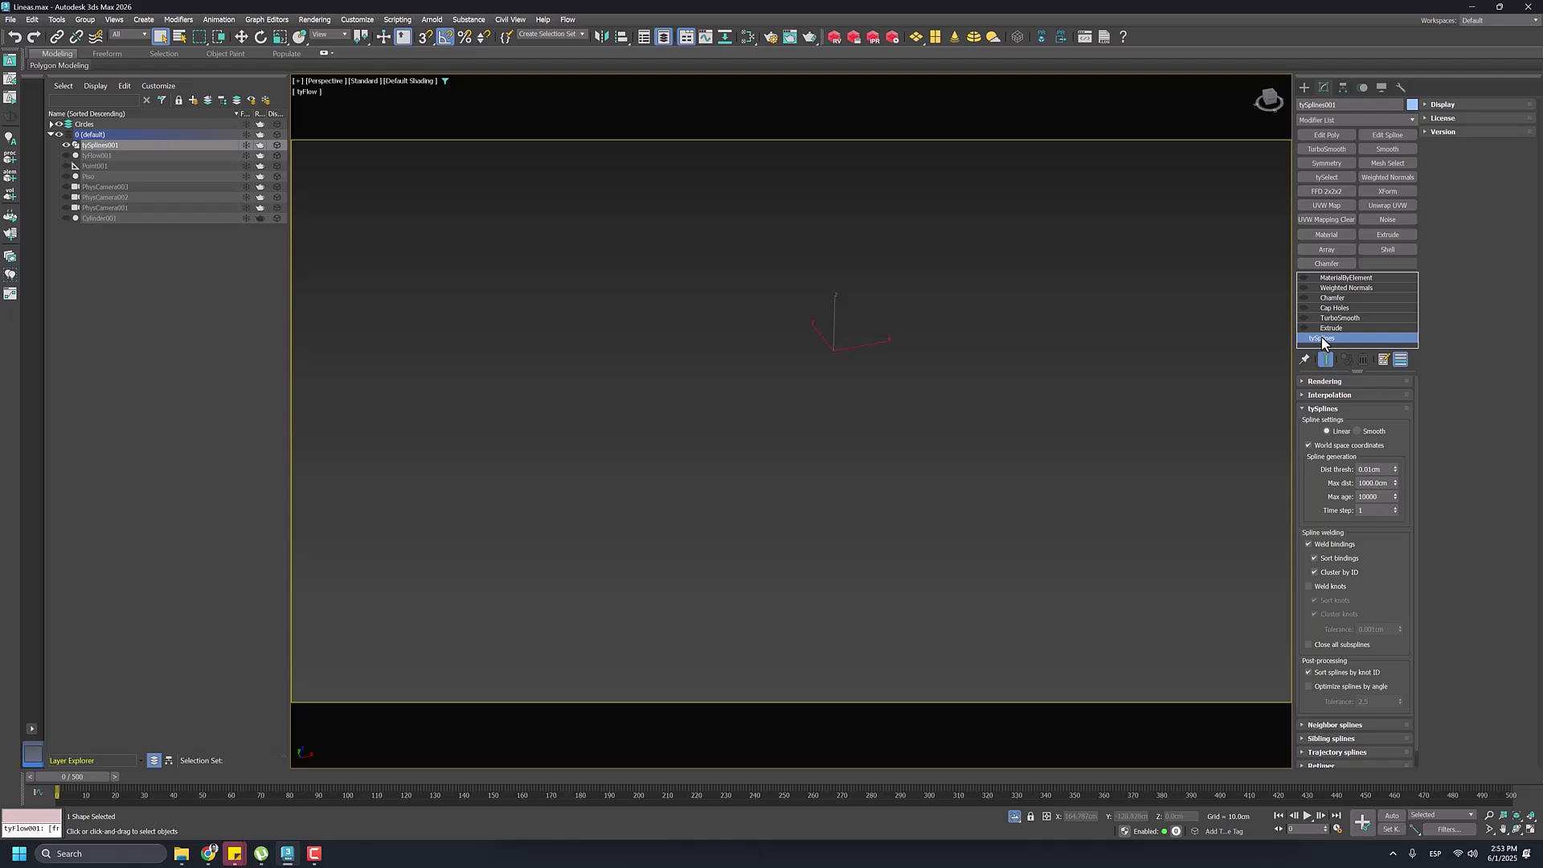
Step: Enable the tySplines in the renderer and viewport to inspect the raw splines, and disable both options again
click(1323, 382)
click(1331, 395)
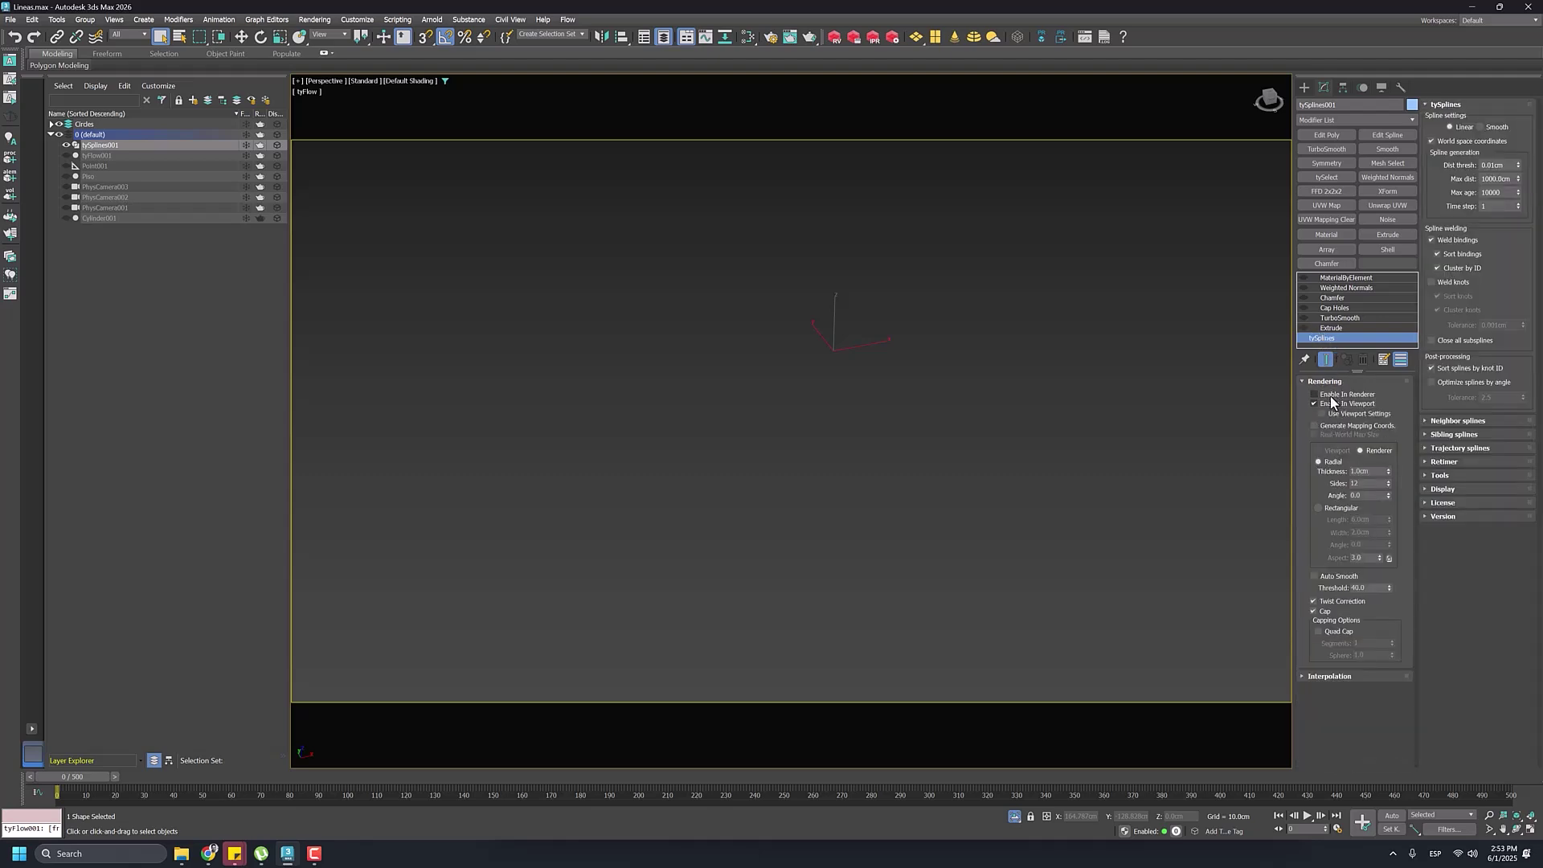
click(1333, 403)
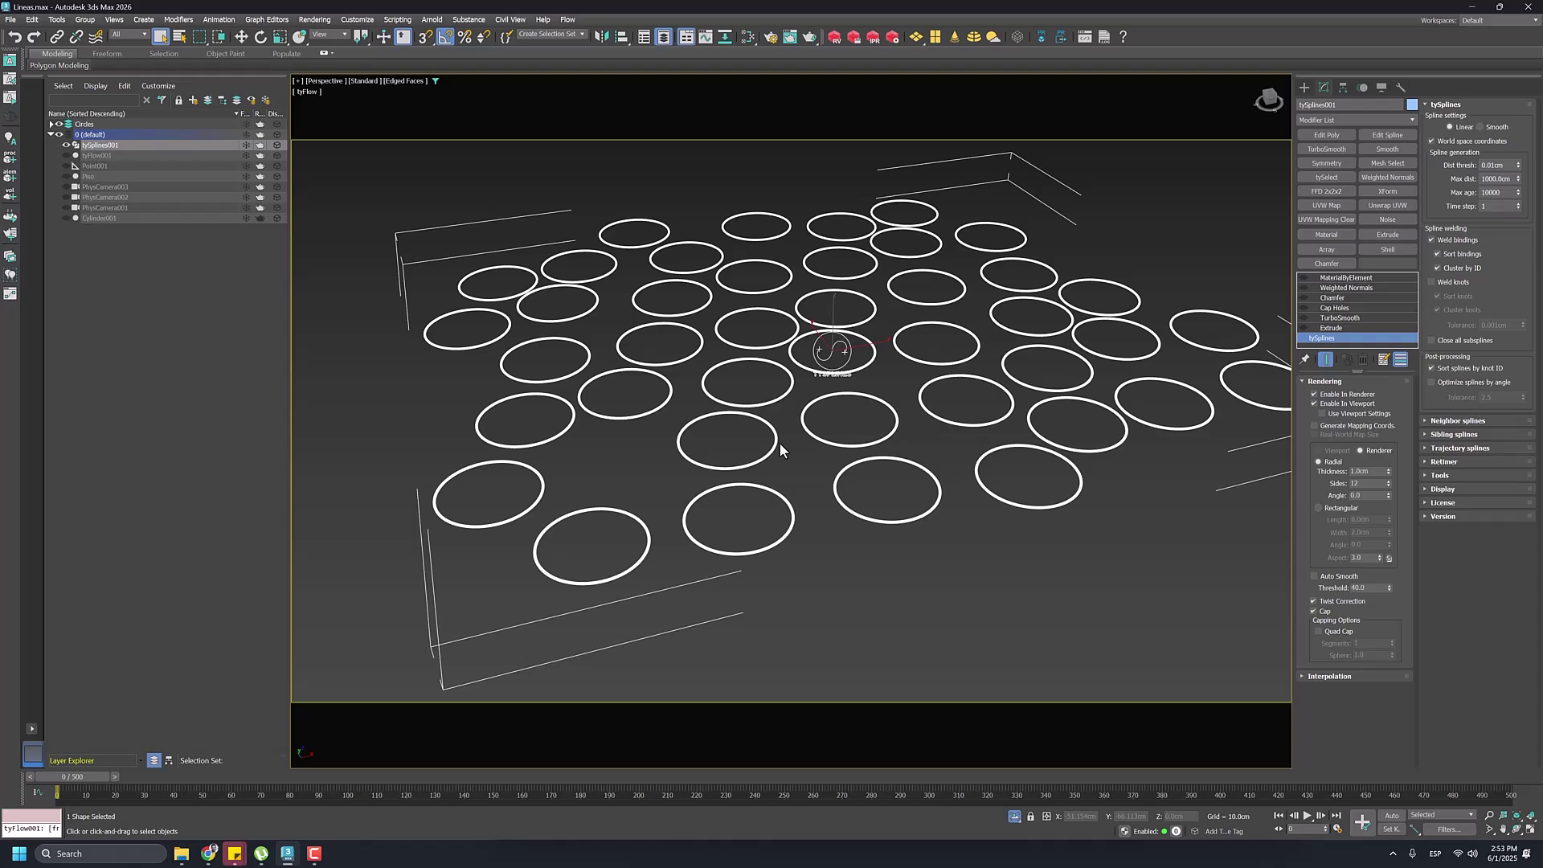
mouse_move(89, 782)
mouse_down()
mouse_move(349, 774)
mouse_move(820, 667)
mouse_move(585, 688)
mouse_move(460, 741)
mouse_move(119, 788)
mouse_move(222, 788)
mouse_move(61, 786)
mouse_up()
click(1316, 394)
click(1315, 404)
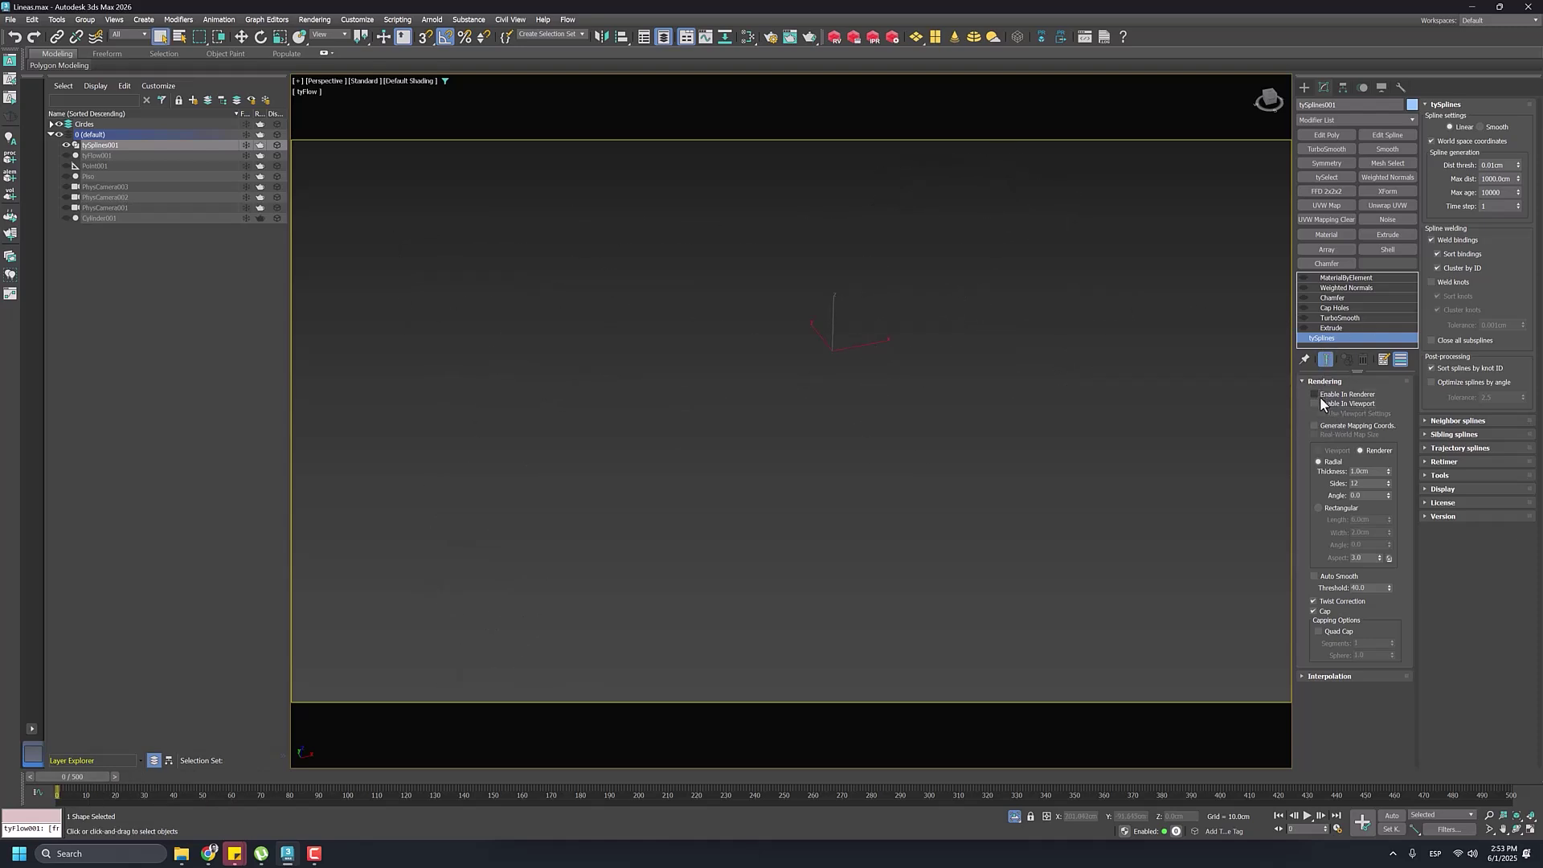
Step: Turn the Extrude modifier back on, display edged faces, and advance the animation to frame 88
click(1304, 328)
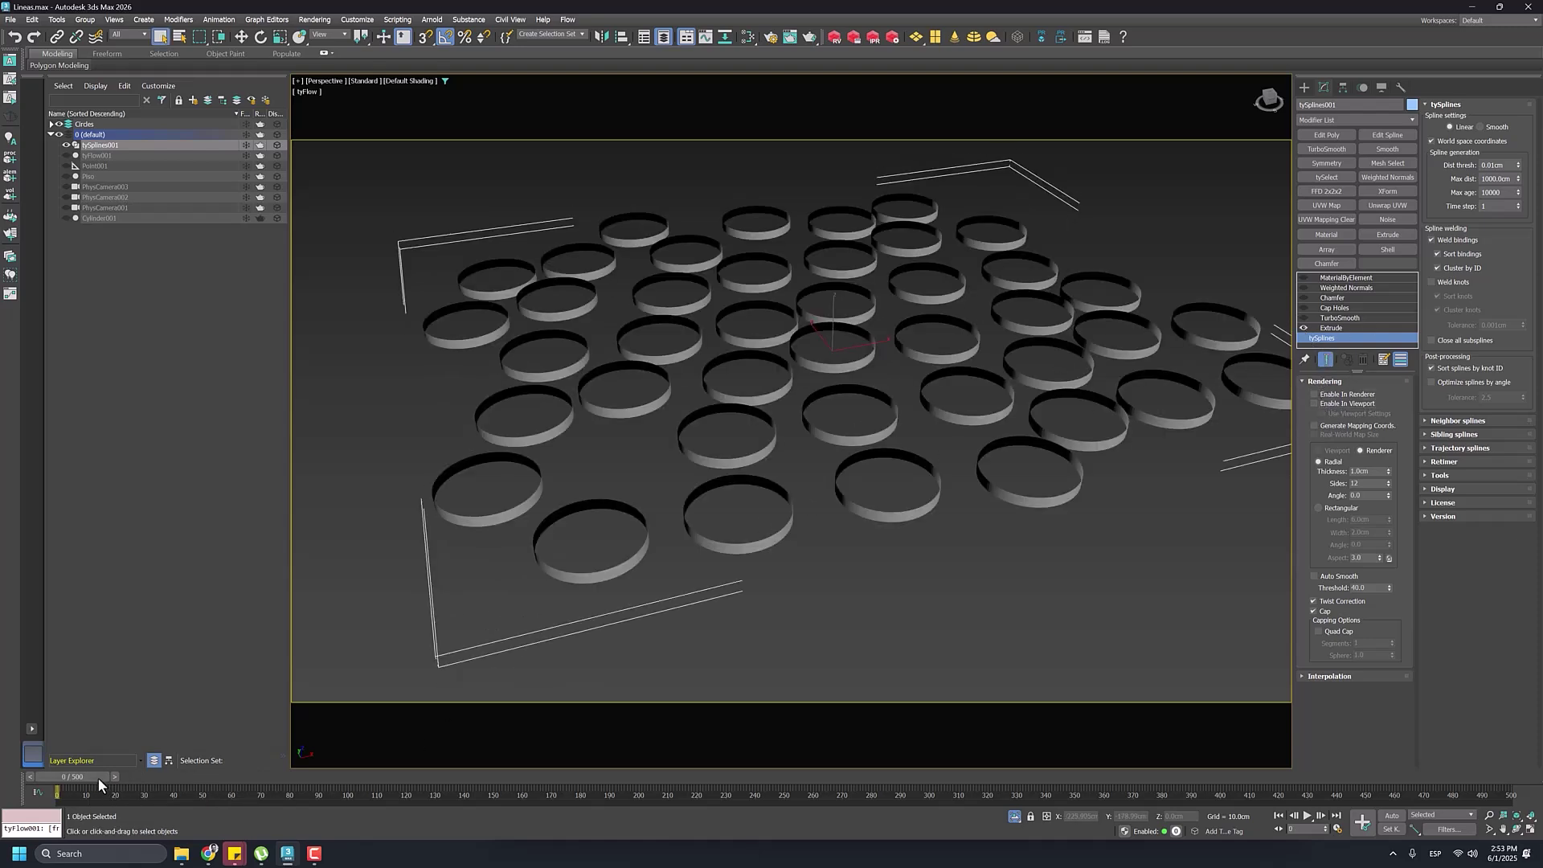
key(F4)
drag(114, 773, 363, 773)
scroll(805, 350, up, 5)
scroll(805, 359, up, 5)
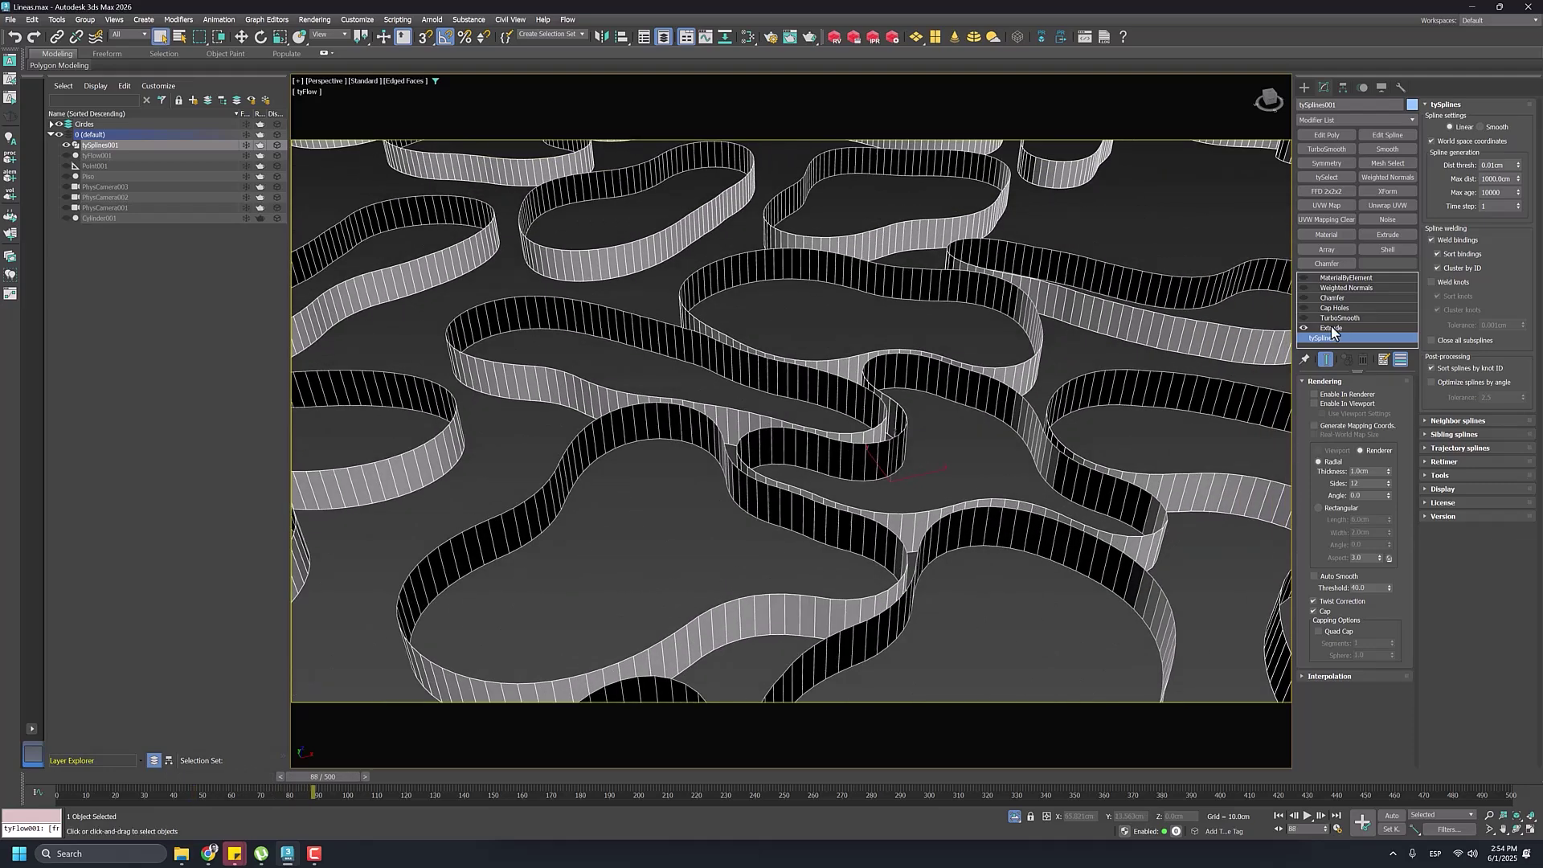
Step: Turn on the TurboSmooth modifier above Extrude to subdivide the extruded walls
click(1338, 317)
click(1305, 317)
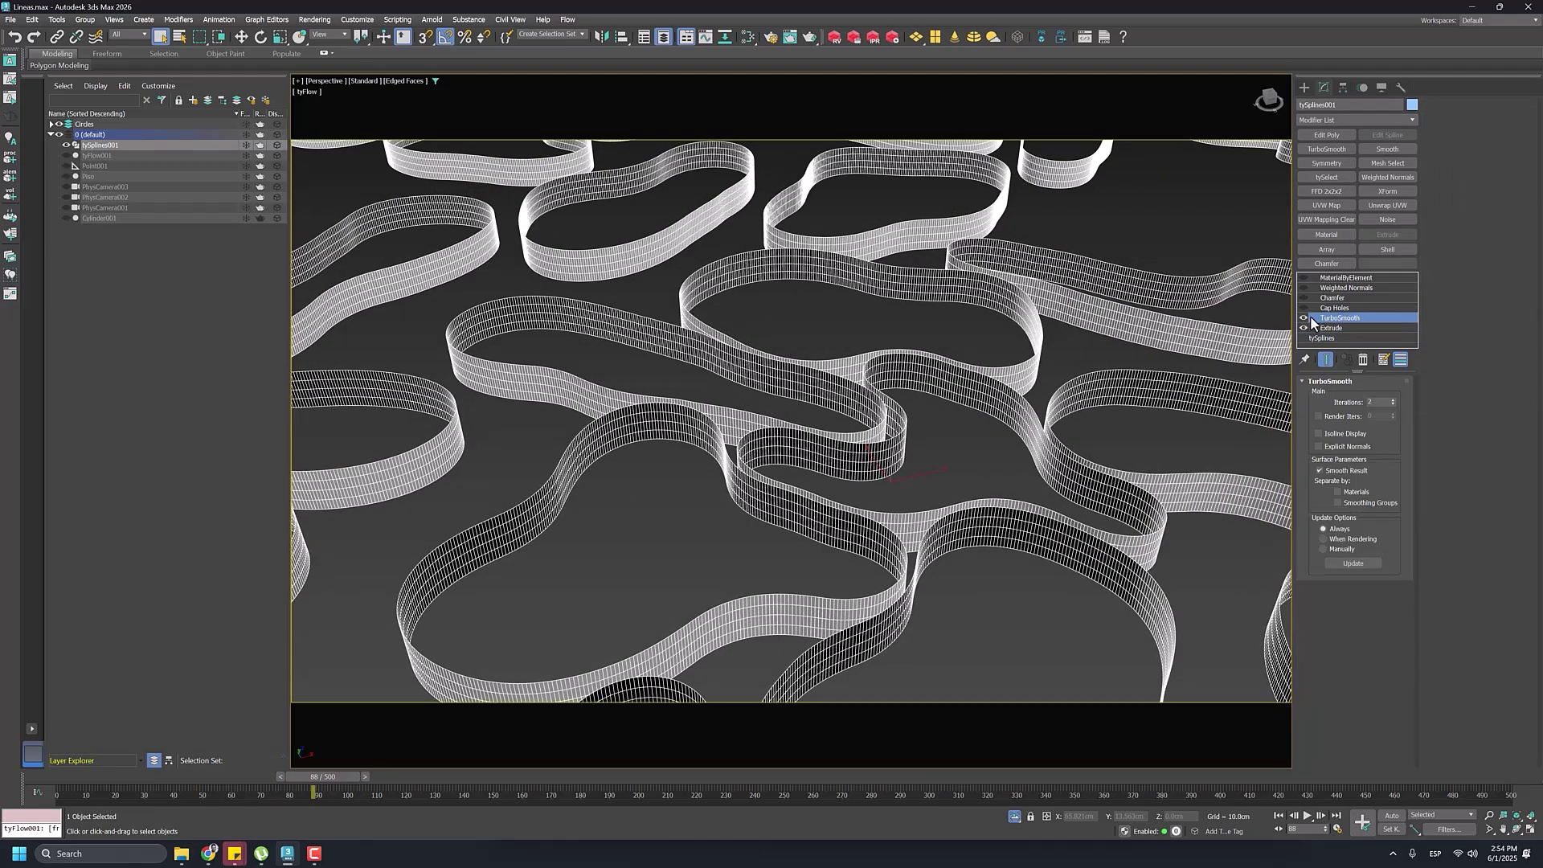
click(1339, 472)
alt+middle_drag(768, 482, 680, 508)
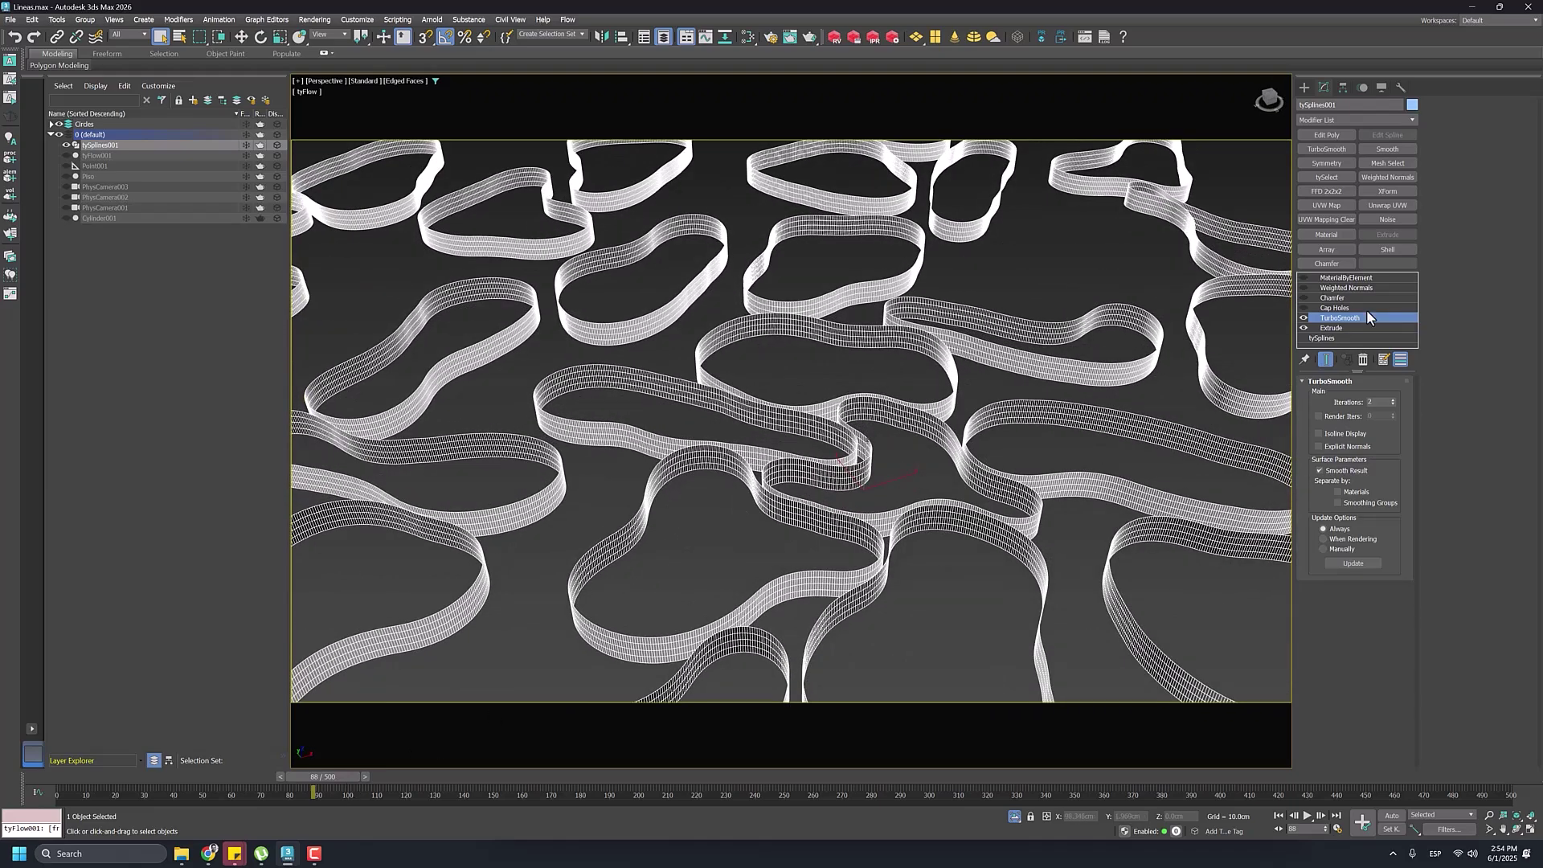
Step: Compare the extruded walls up close with TurboSmooth off and on, leaving the modifier enabled
click(1304, 318)
click(1304, 318)
alt+middle_drag(717, 557, 749, 456)
scroll(739, 472, up, 5)
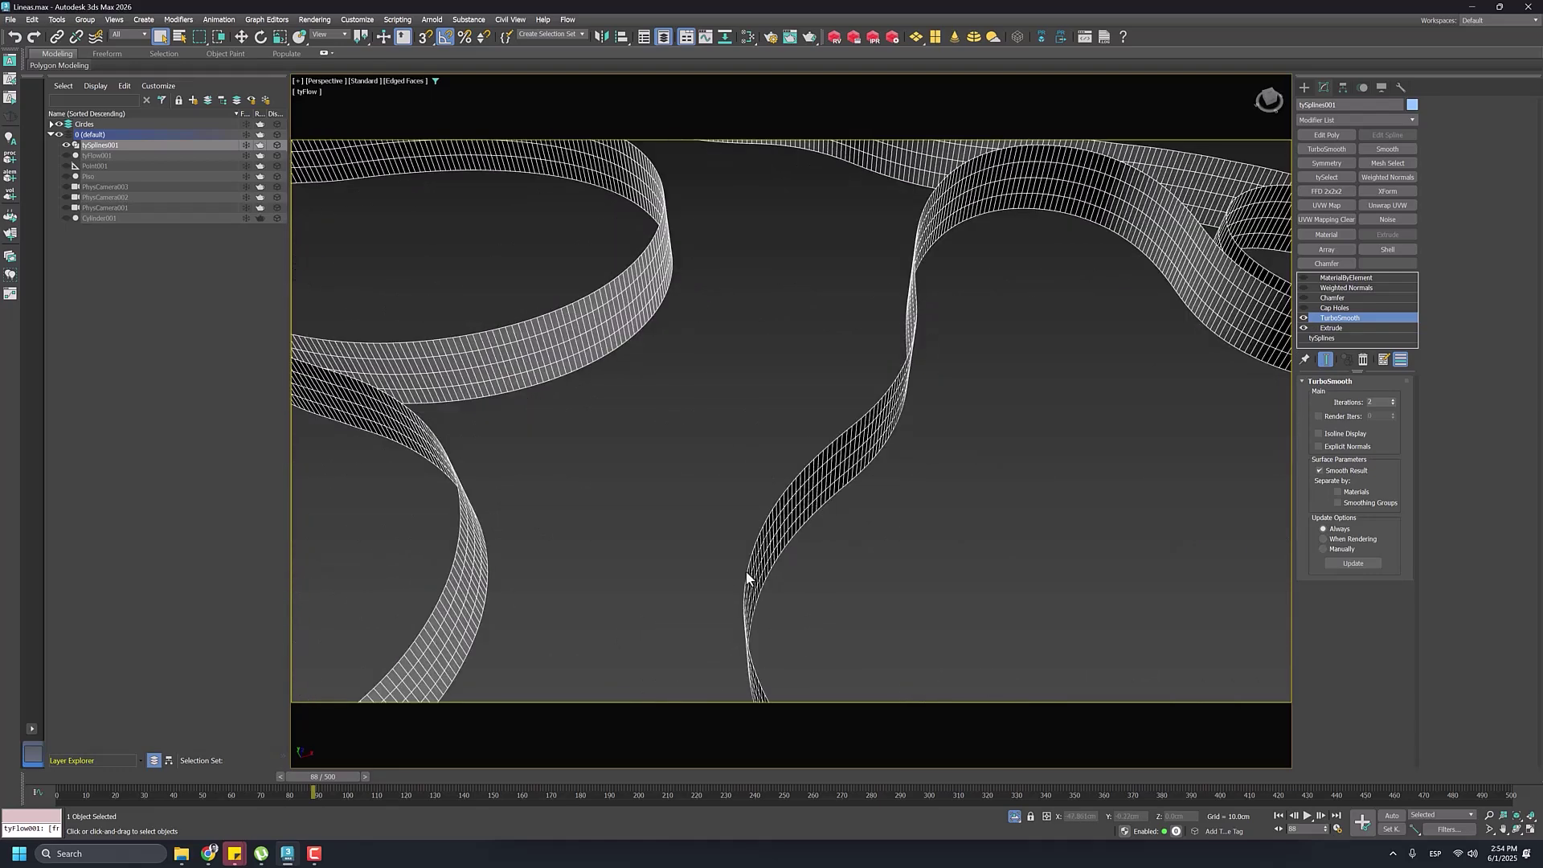
click(1303, 317)
click(1303, 316)
click(1304, 316)
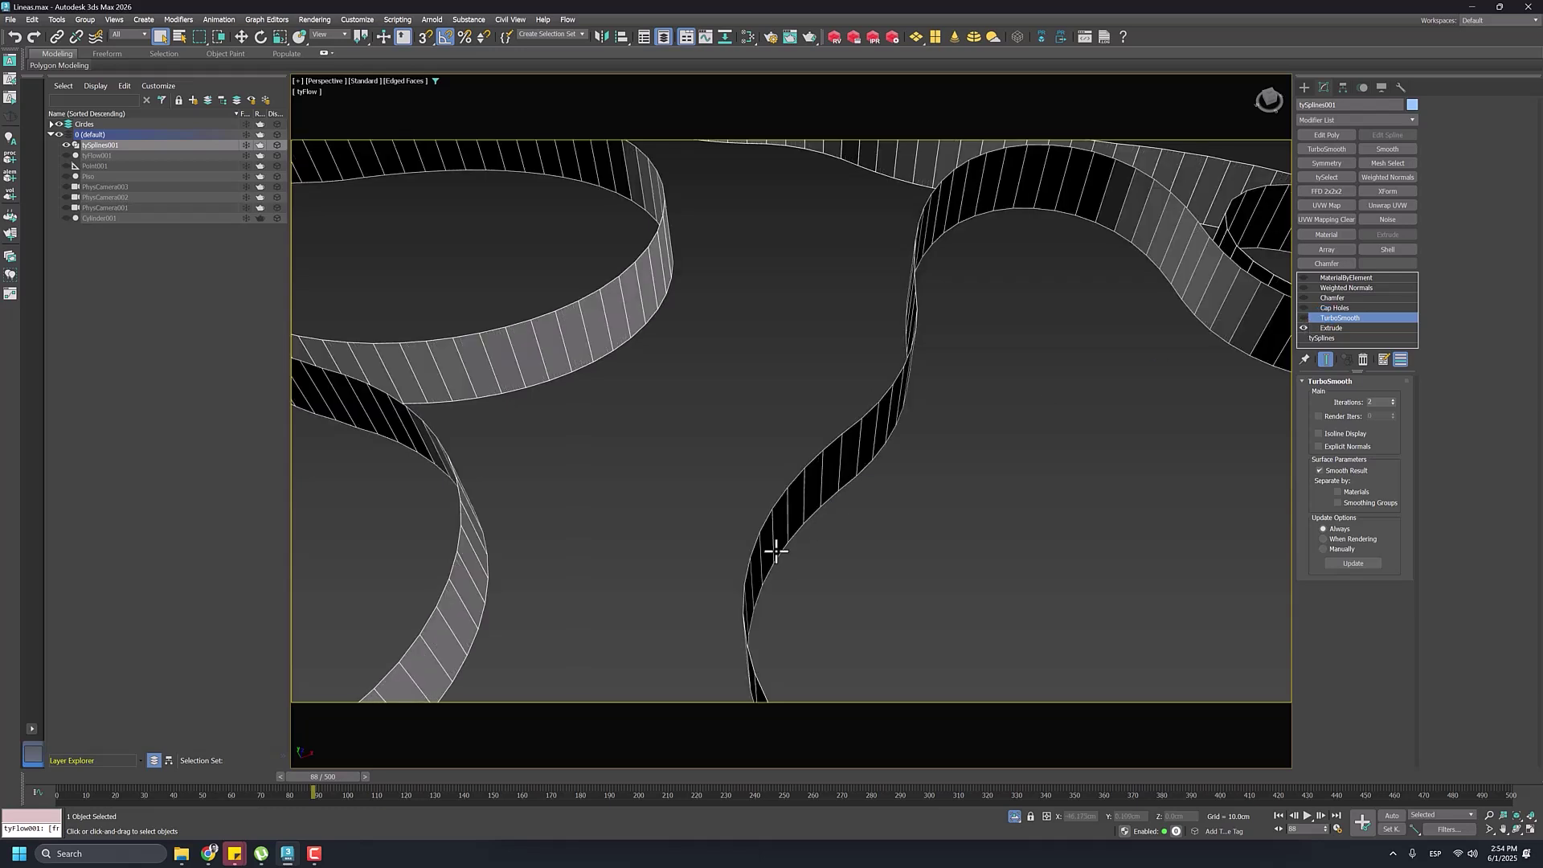
scroll(776, 518, up, 4)
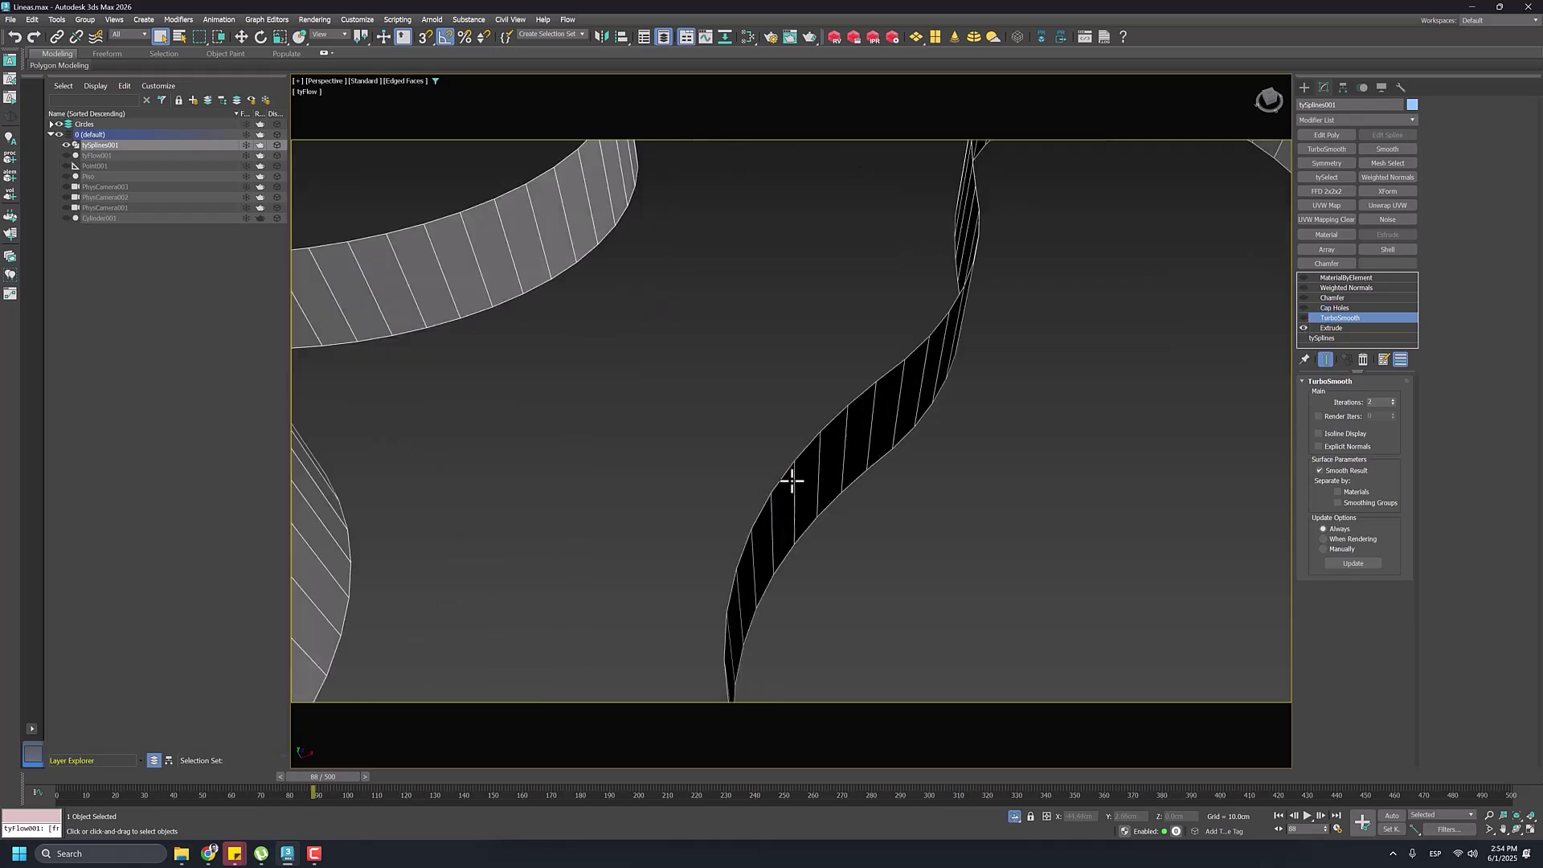
scroll(770, 499, down, 4)
click(1303, 317)
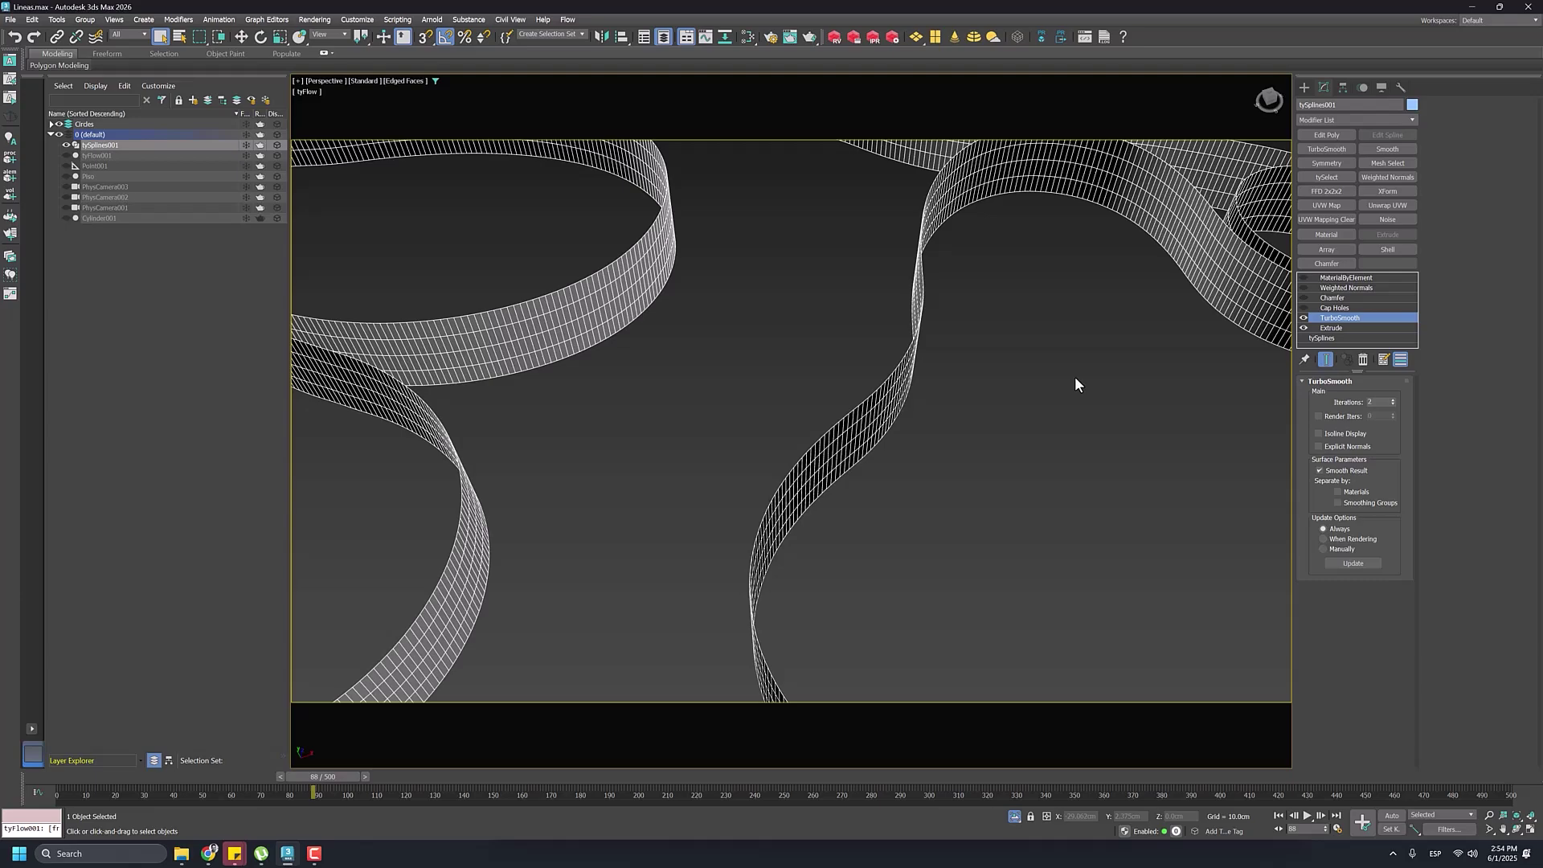
scroll(1074, 381, down, 3)
scroll(826, 441, up, 5)
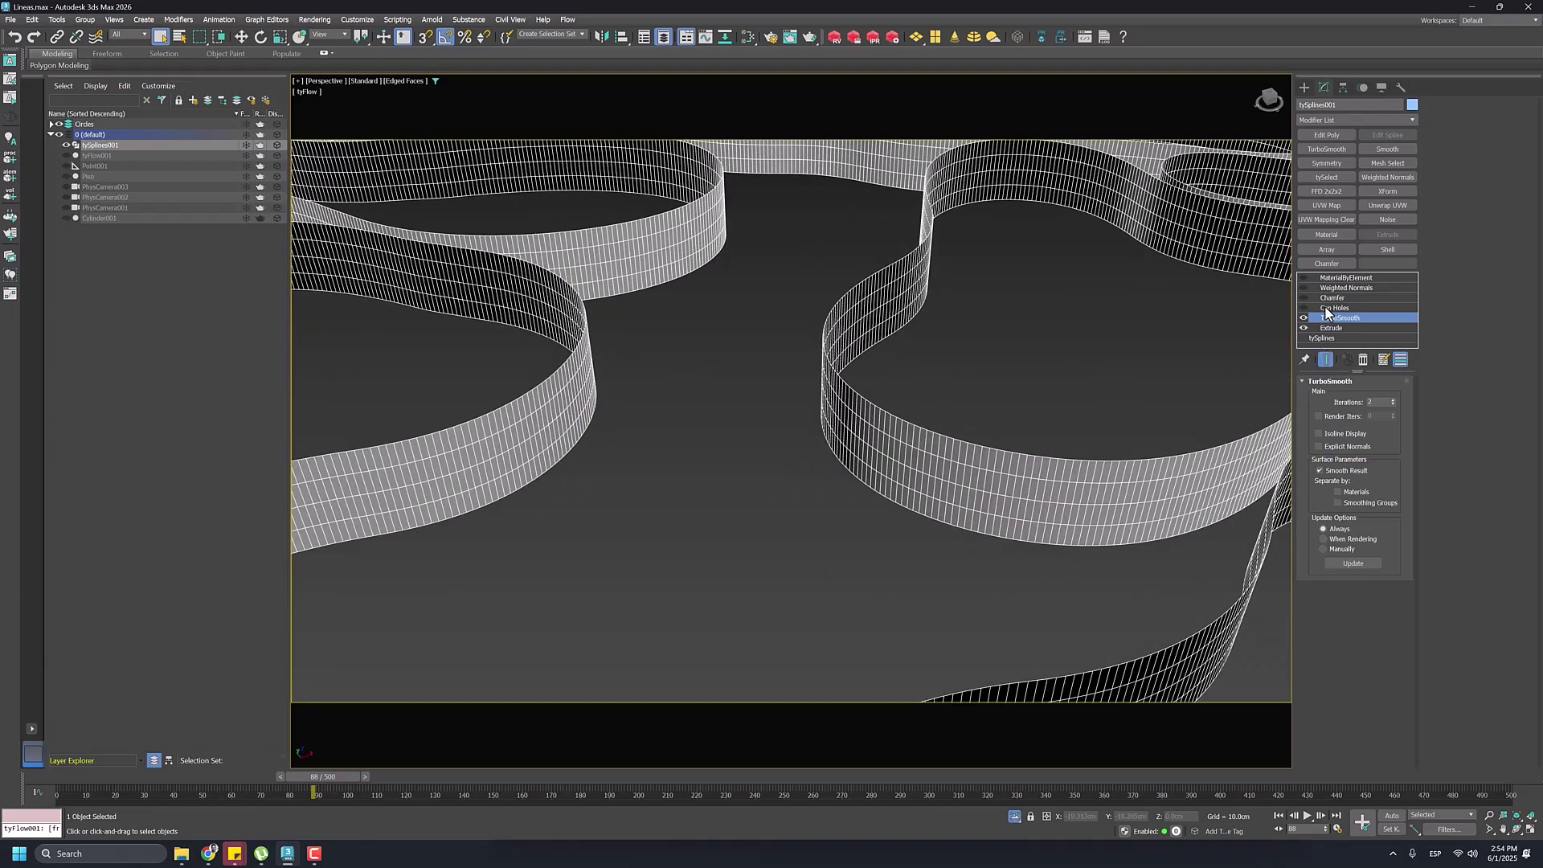
Step: Turn on the Cap Holes modifier to close the shapes, and move the animation to frame 79
click(1327, 309)
click(1304, 307)
scroll(1009, 389, down, 4)
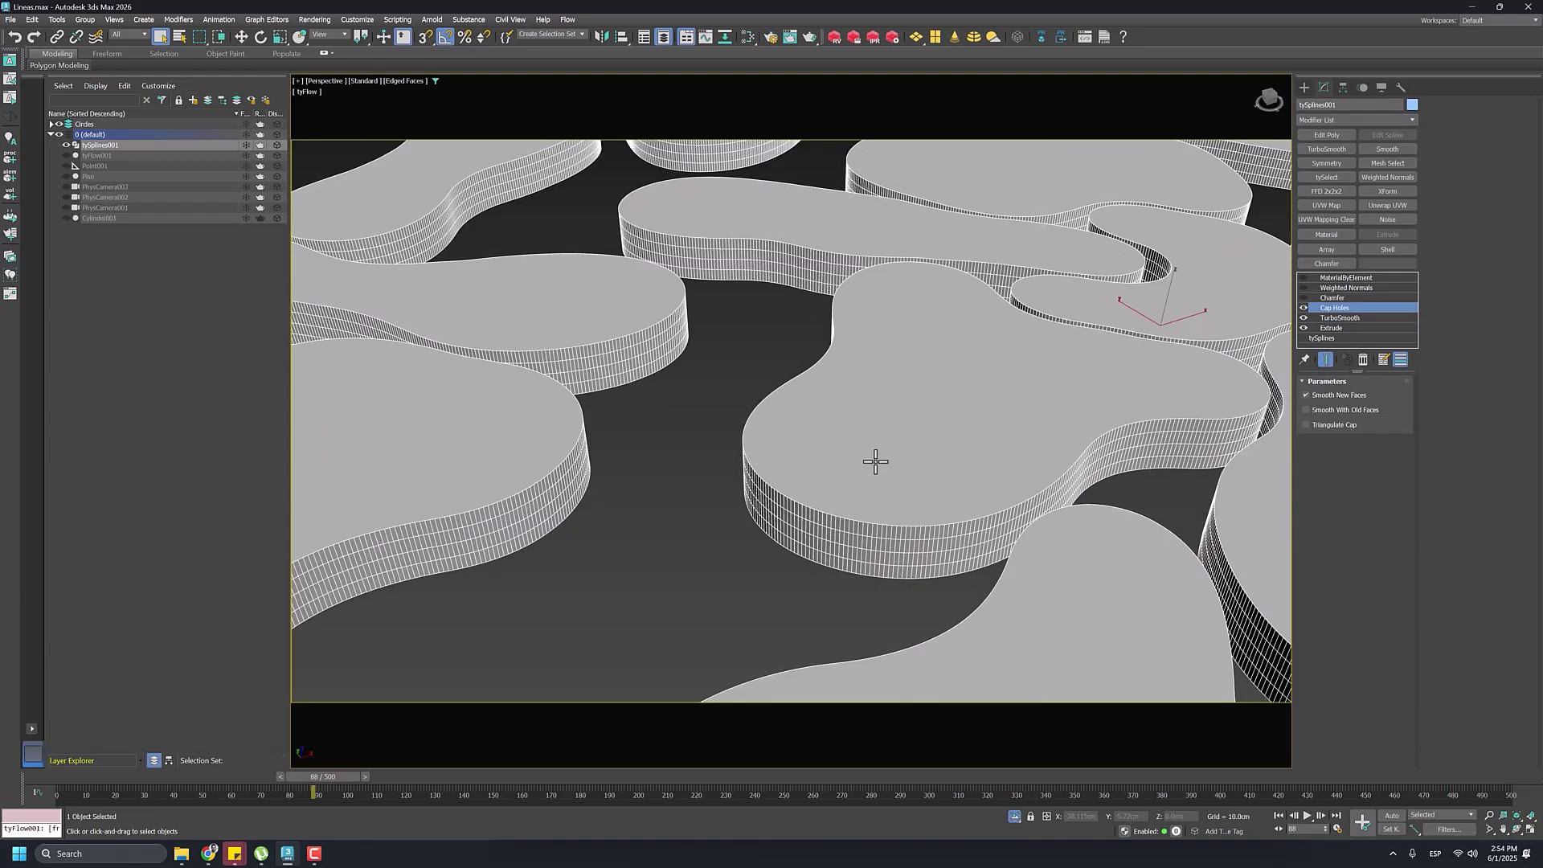
scroll(799, 420, down, 5)
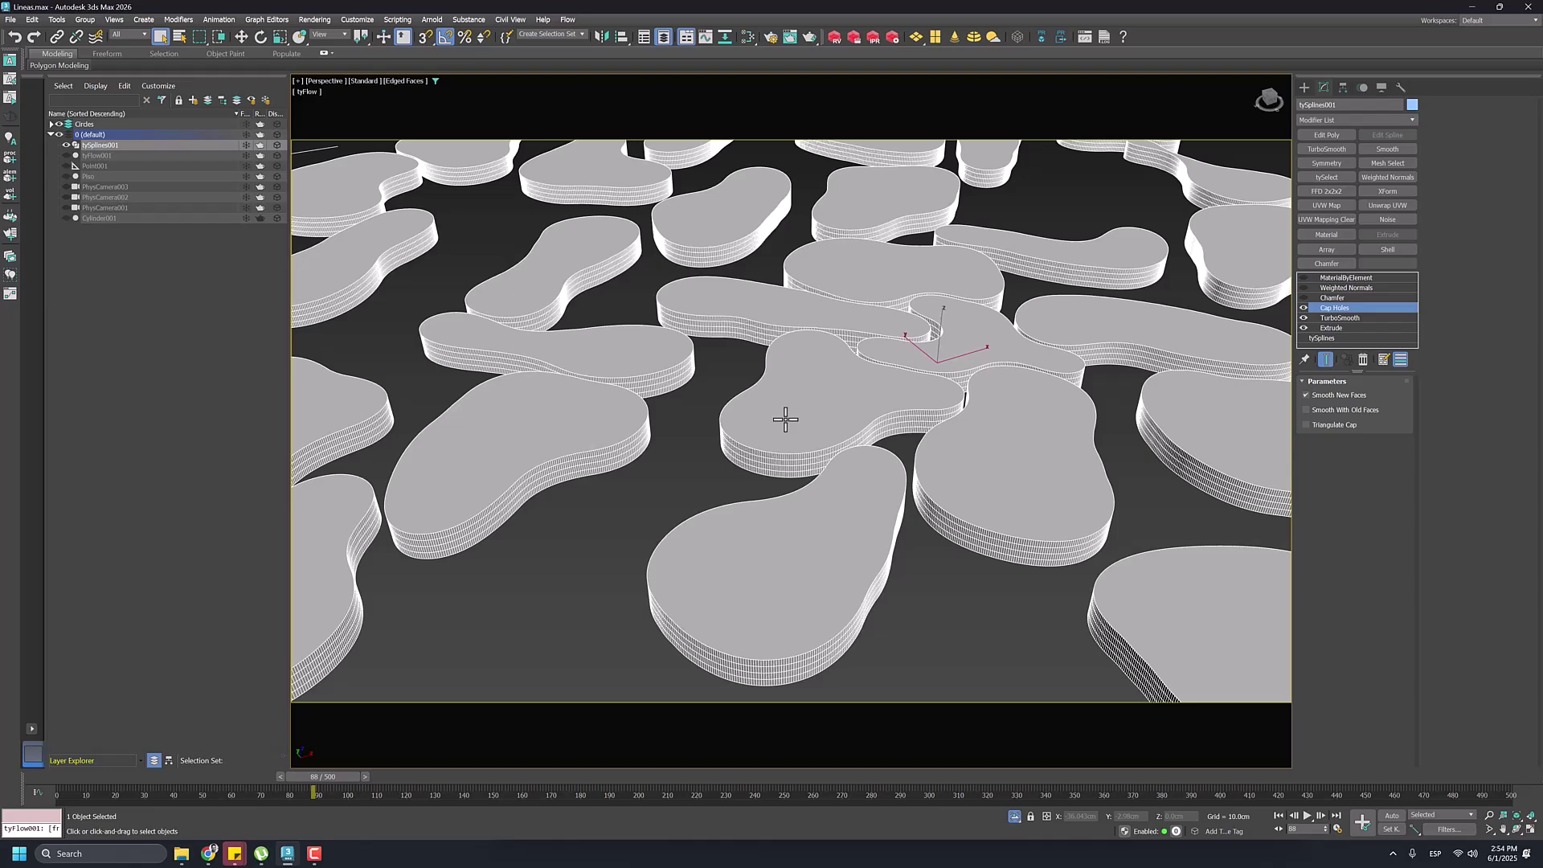
scroll(648, 406, down, 3)
middle_drag(868, 378, 704, 364)
alt+middle_drag(840, 351, 782, 355)
drag(328, 777, 295, 777)
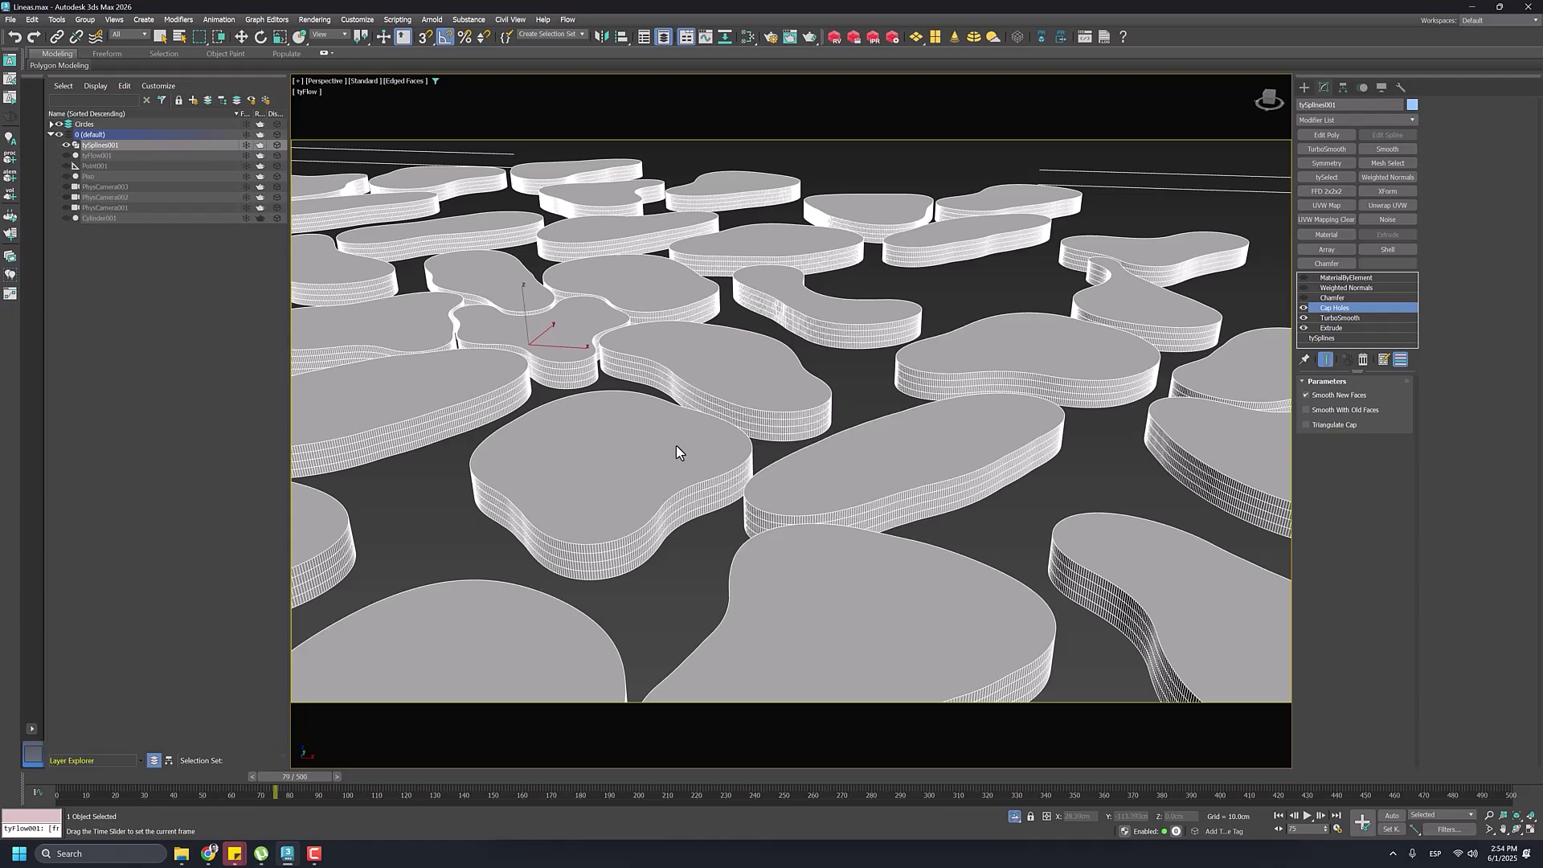
Step: Select and turn on the Chamfer modifier to bevel the rims of the capped shapes
middle_drag(677, 447, 1042, 451)
scroll(927, 359, up, 4)
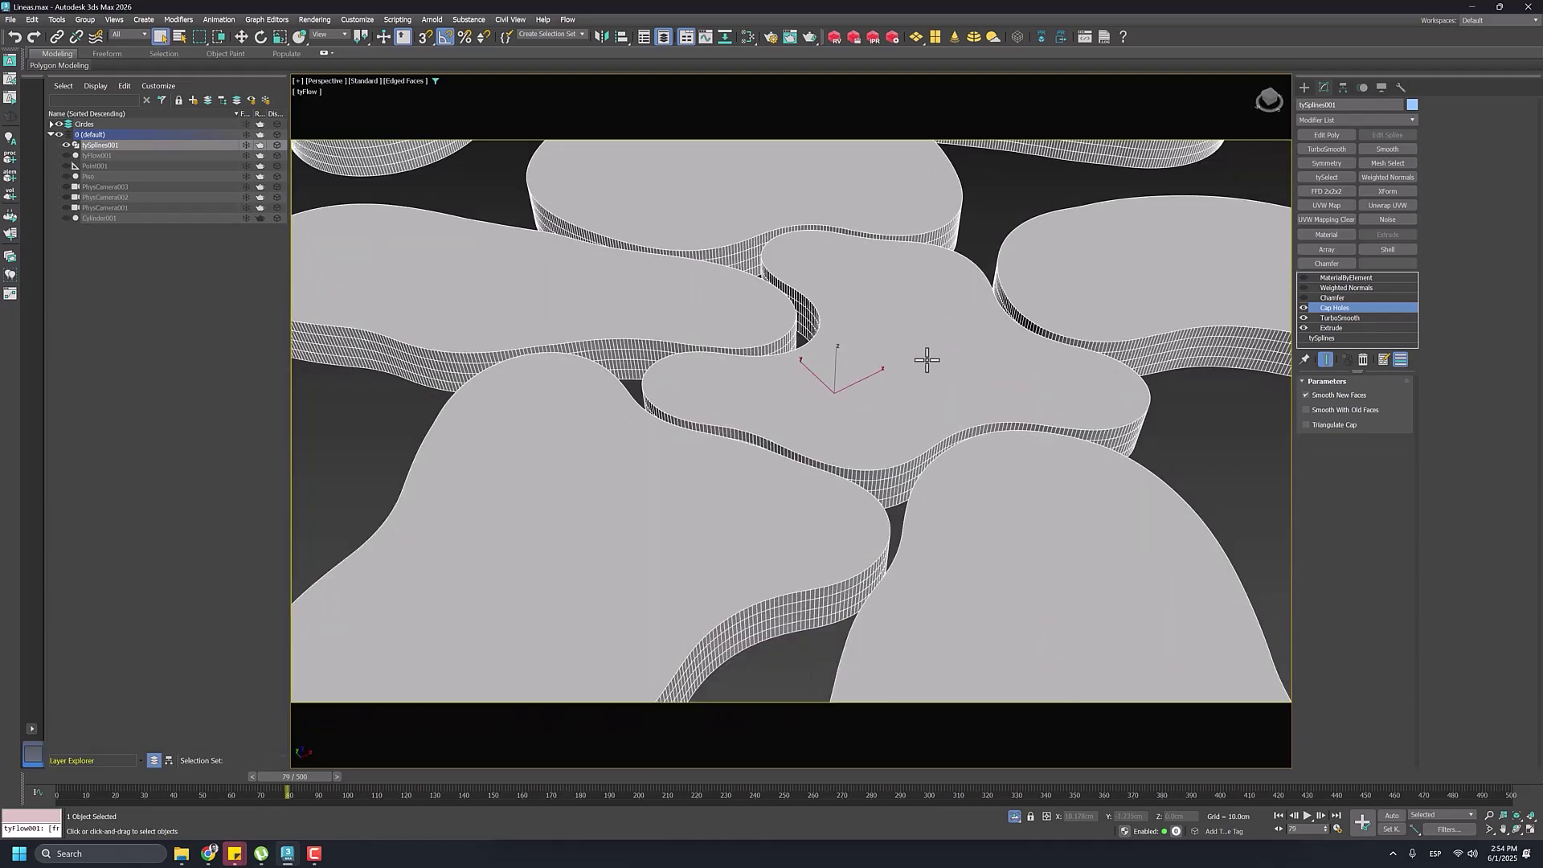
scroll(906, 389, up, 3)
middle_drag(927, 359, 836, 448)
scroll(880, 394, up, 3)
mouse_move(836, 449)
alt+middle_down()
mouse_move(820, 421)
mouse_move(841, 426)
alt+middle_up()
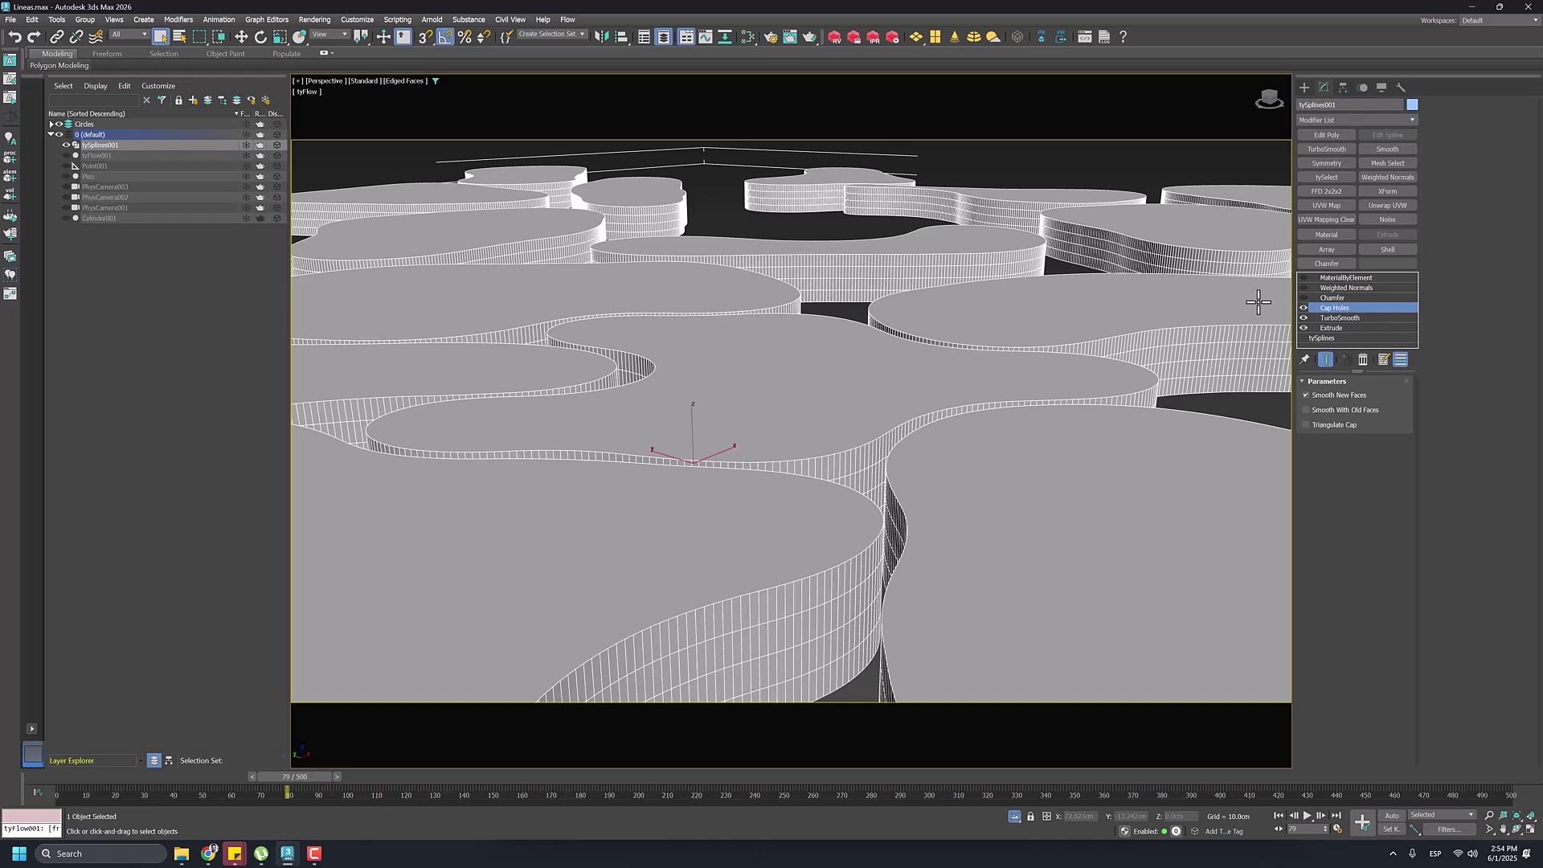
click(1329, 298)
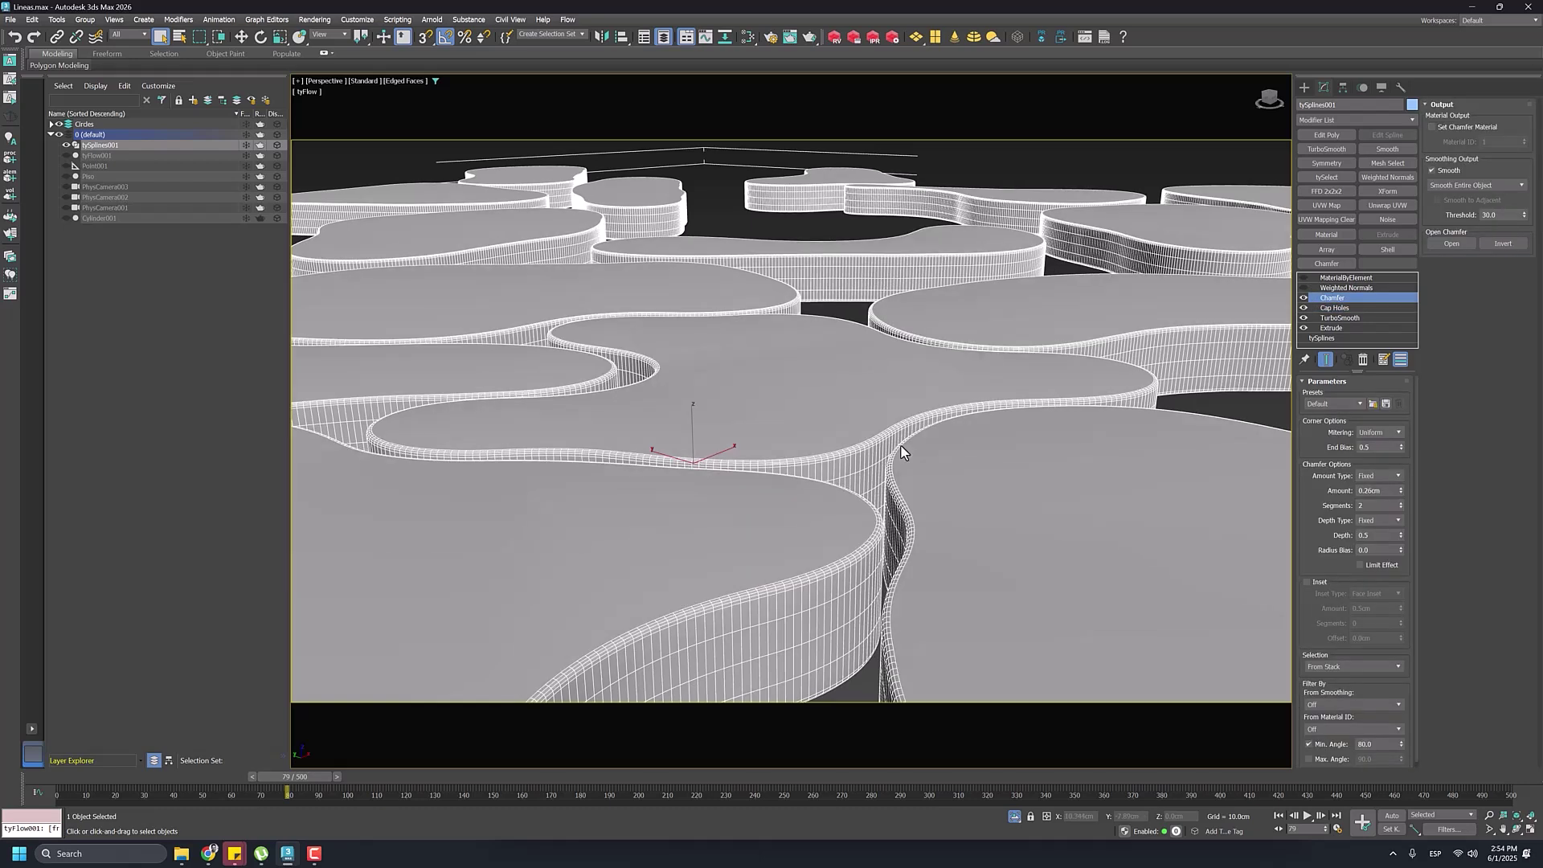
Step: Examine the shading of the chamfered shapes from above and from the side with edged faces hidden, restoring the edge display at the end
mouse_move(796, 445)
alt+middle_down()
mouse_move(951, 413)
mouse_move(889, 396)
mouse_move(997, 385)
mouse_move(925, 362)
mouse_move(924, 414)
mouse_move(940, 406)
alt+middle_up()
key(F4)
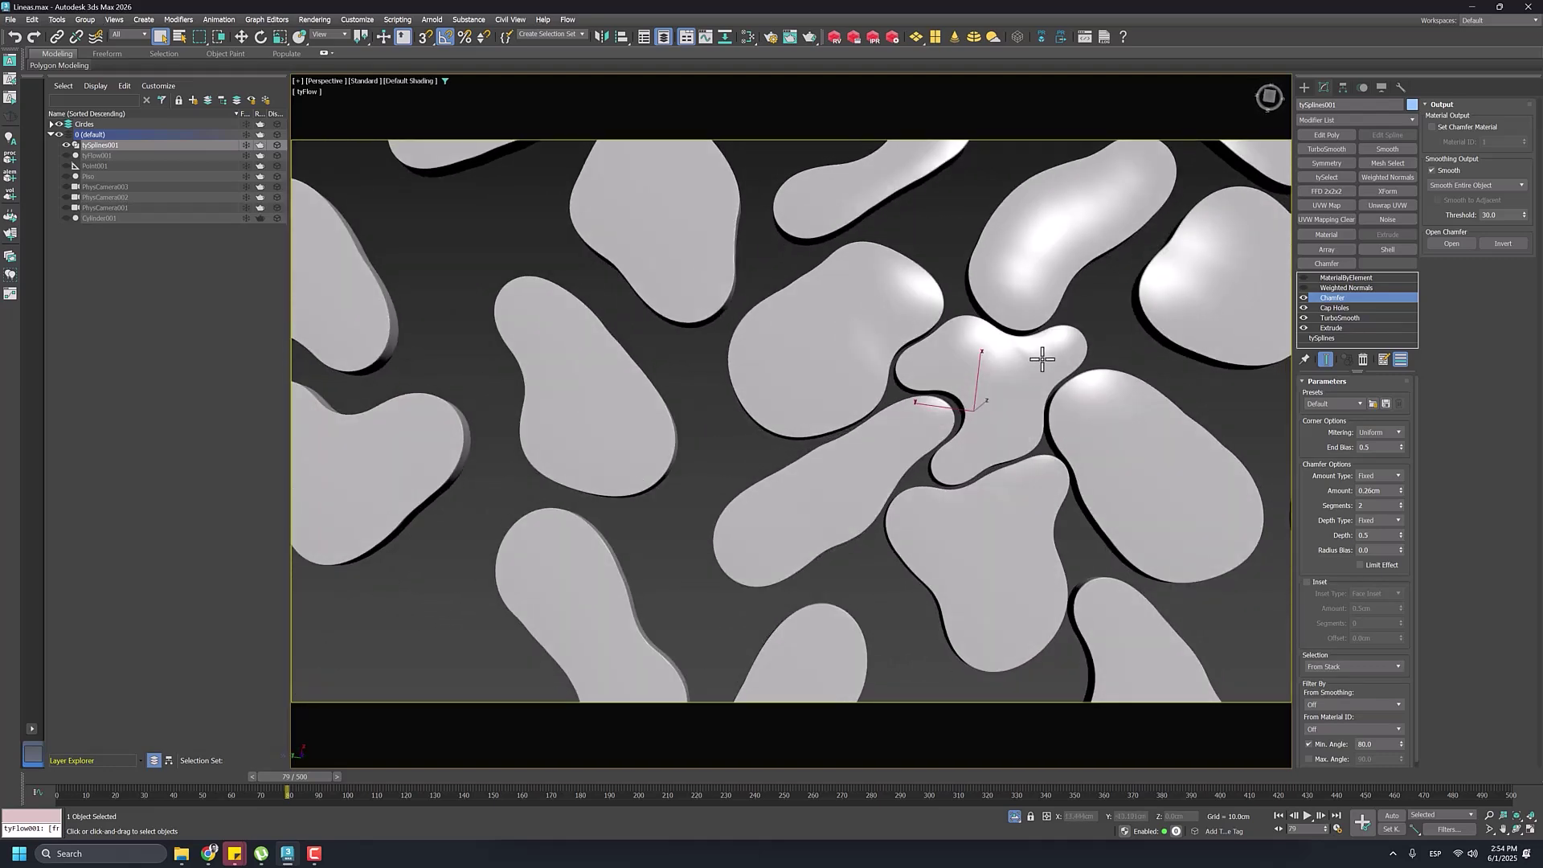
scroll(1041, 356, up, 5)
middle_drag(1036, 368, 1086, 407)
scroll(1055, 410, up, 3)
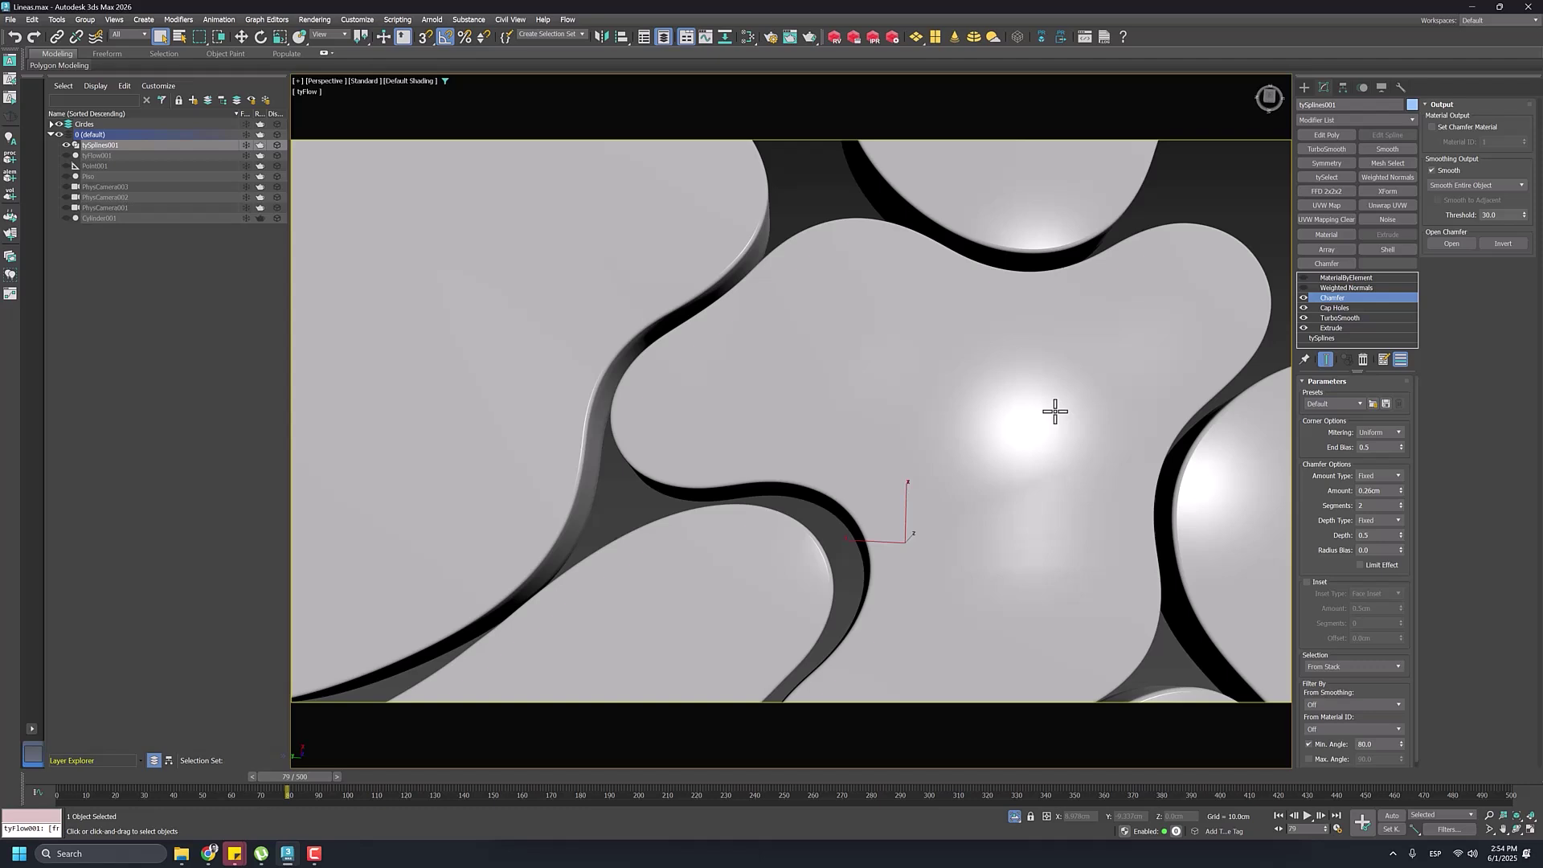
scroll(1054, 411, down, 3)
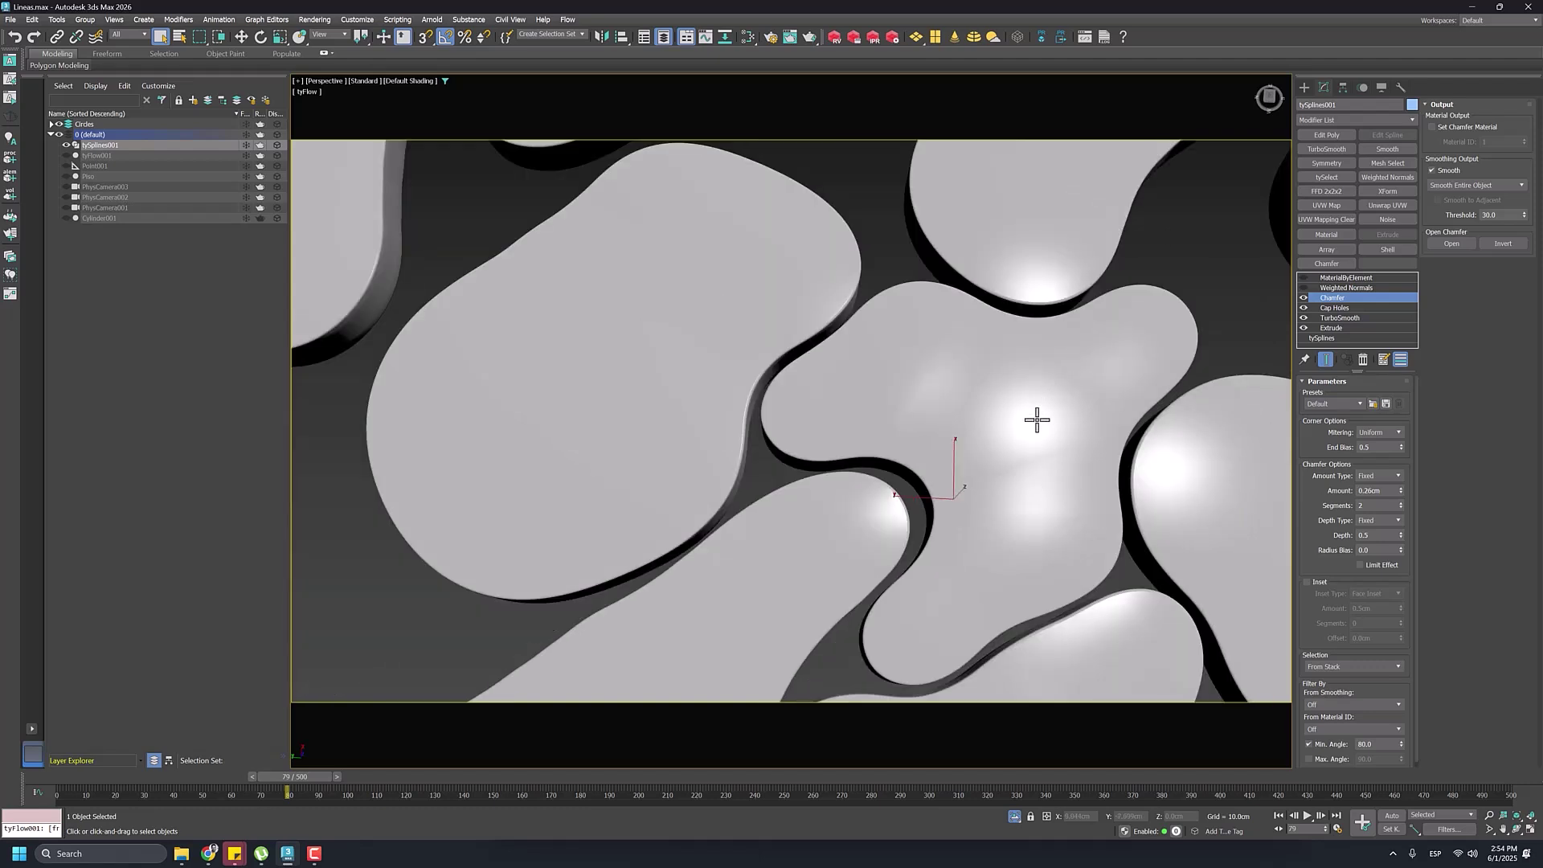
mouse_move(1036, 420)
middle_down()
mouse_move(1080, 445)
mouse_move(1069, 413)
mouse_move(975, 338)
mouse_move(847, 420)
middle_up()
scroll(1047, 324, up, 3)
scroll(1028, 422, down, 4)
key(F4)
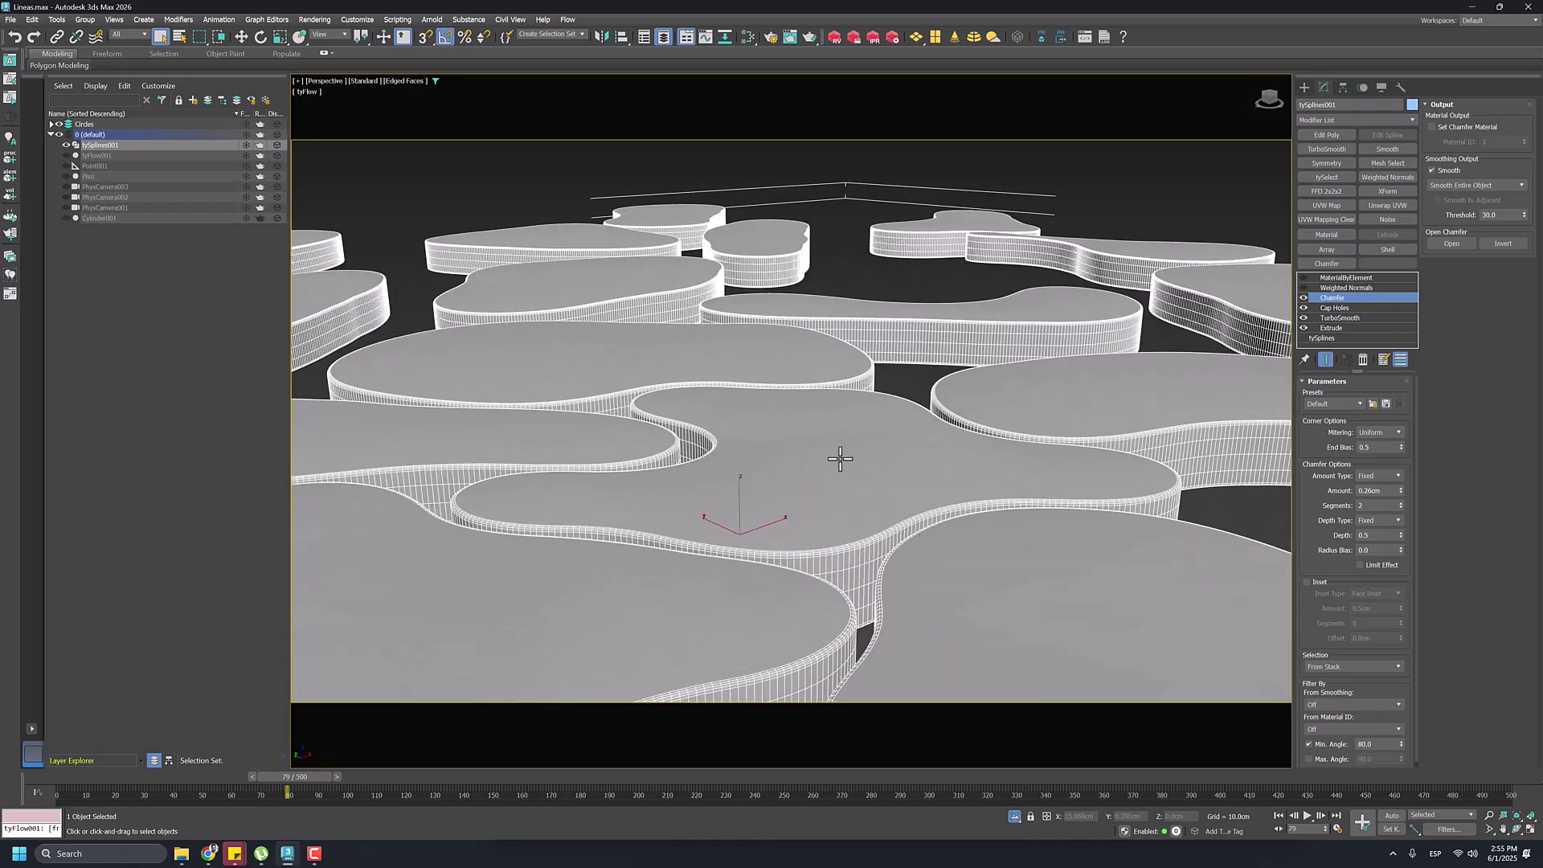
Step: Select and turn on the Weighted Normals modifier, and inspect the surface shading with edged faces hidden
click(1336, 288)
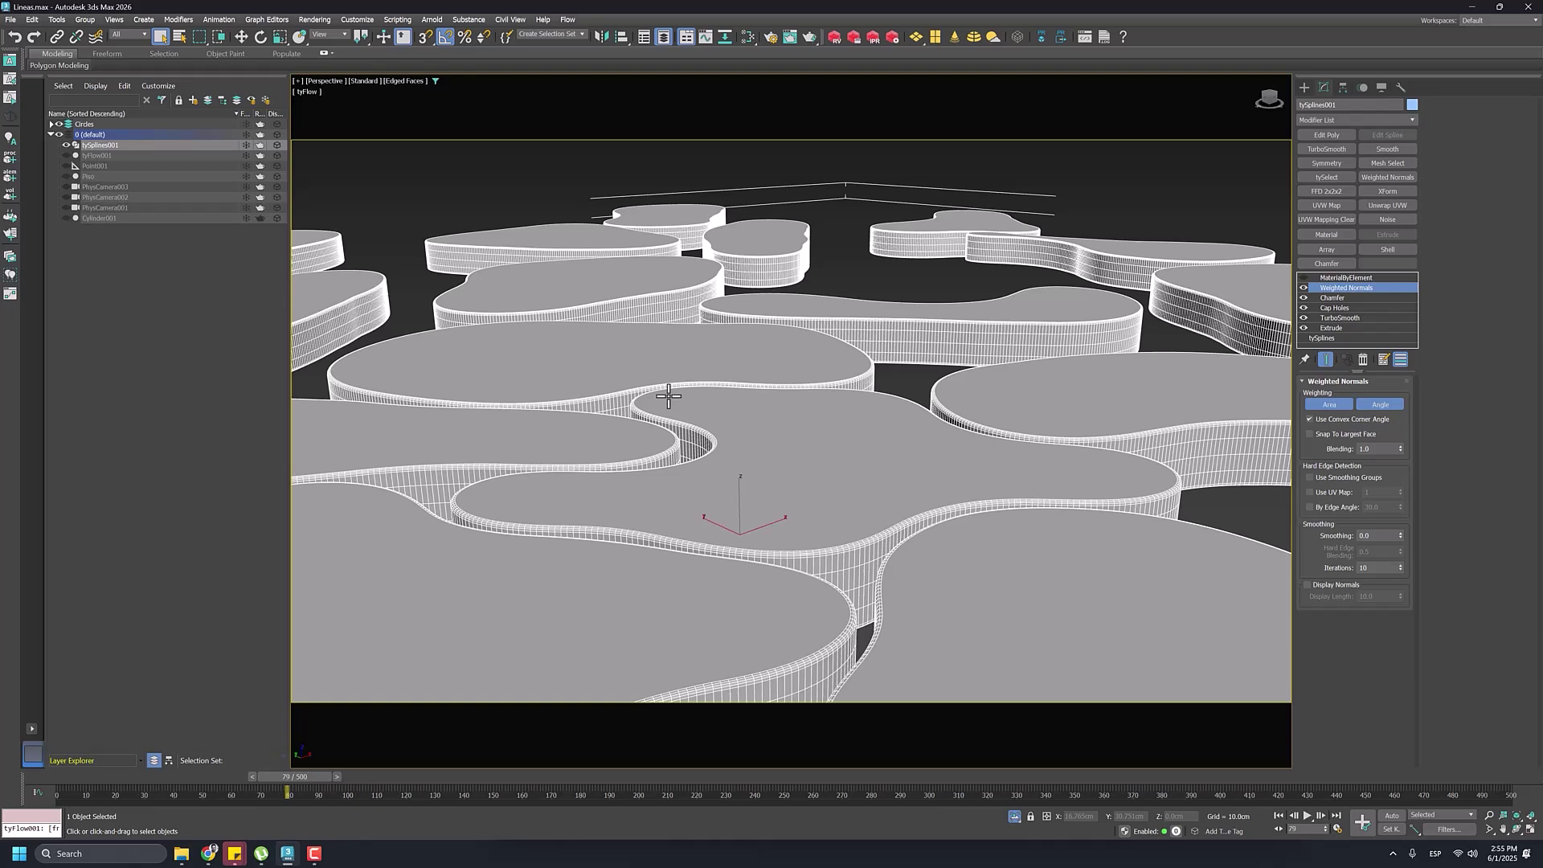
key(F4)
scroll(671, 422, down, 7)
alt+middle_drag(671, 422, 655, 394)
scroll(753, 401, up, 4)
scroll(746, 387, up, 3)
key(F4)
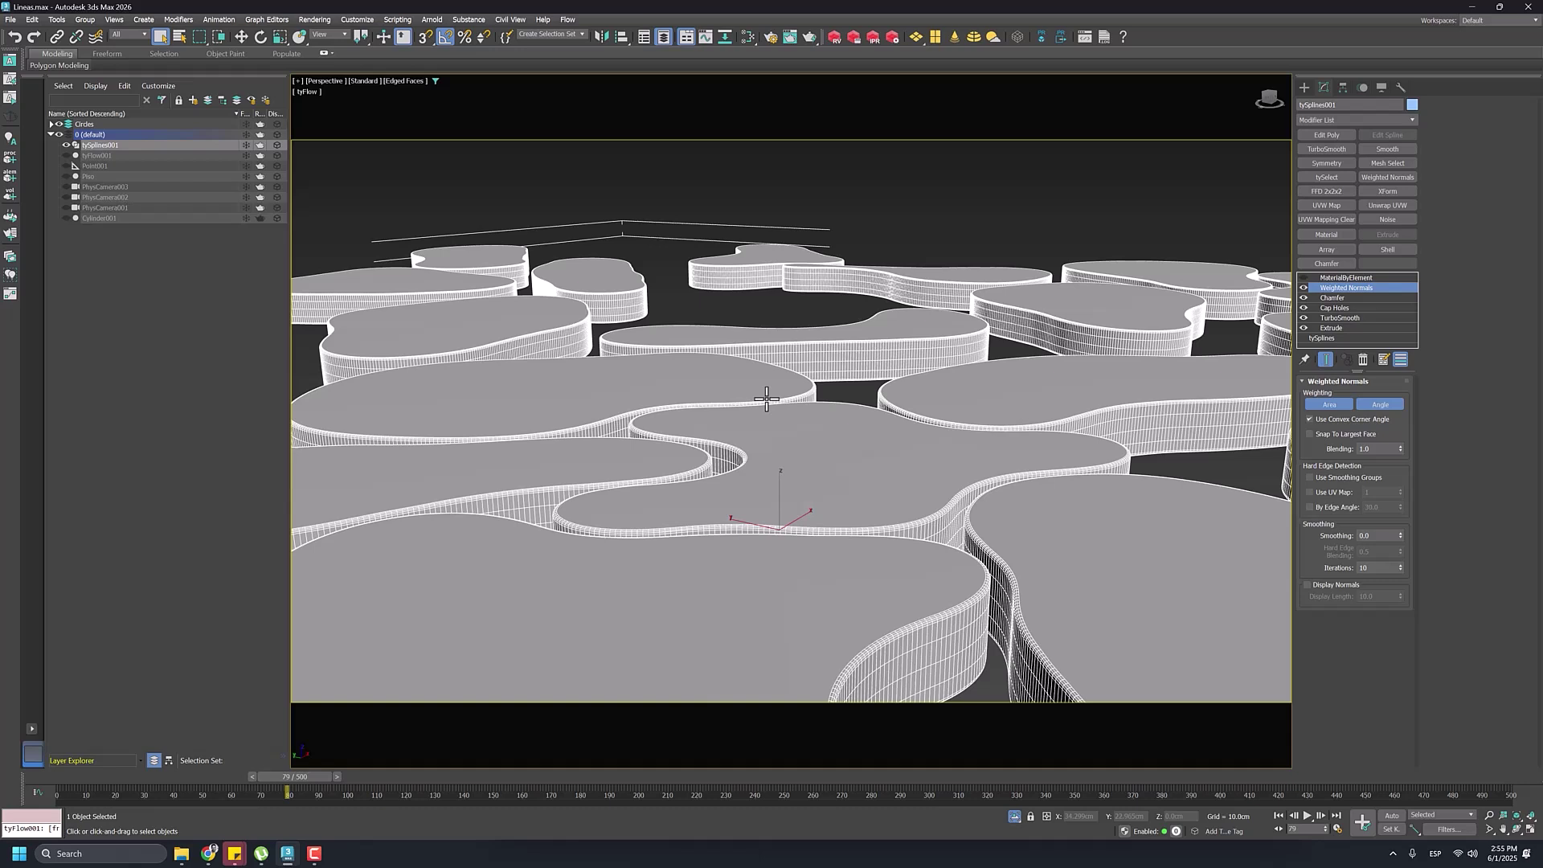
key(F4)
middle_drag(766, 398, 992, 403)
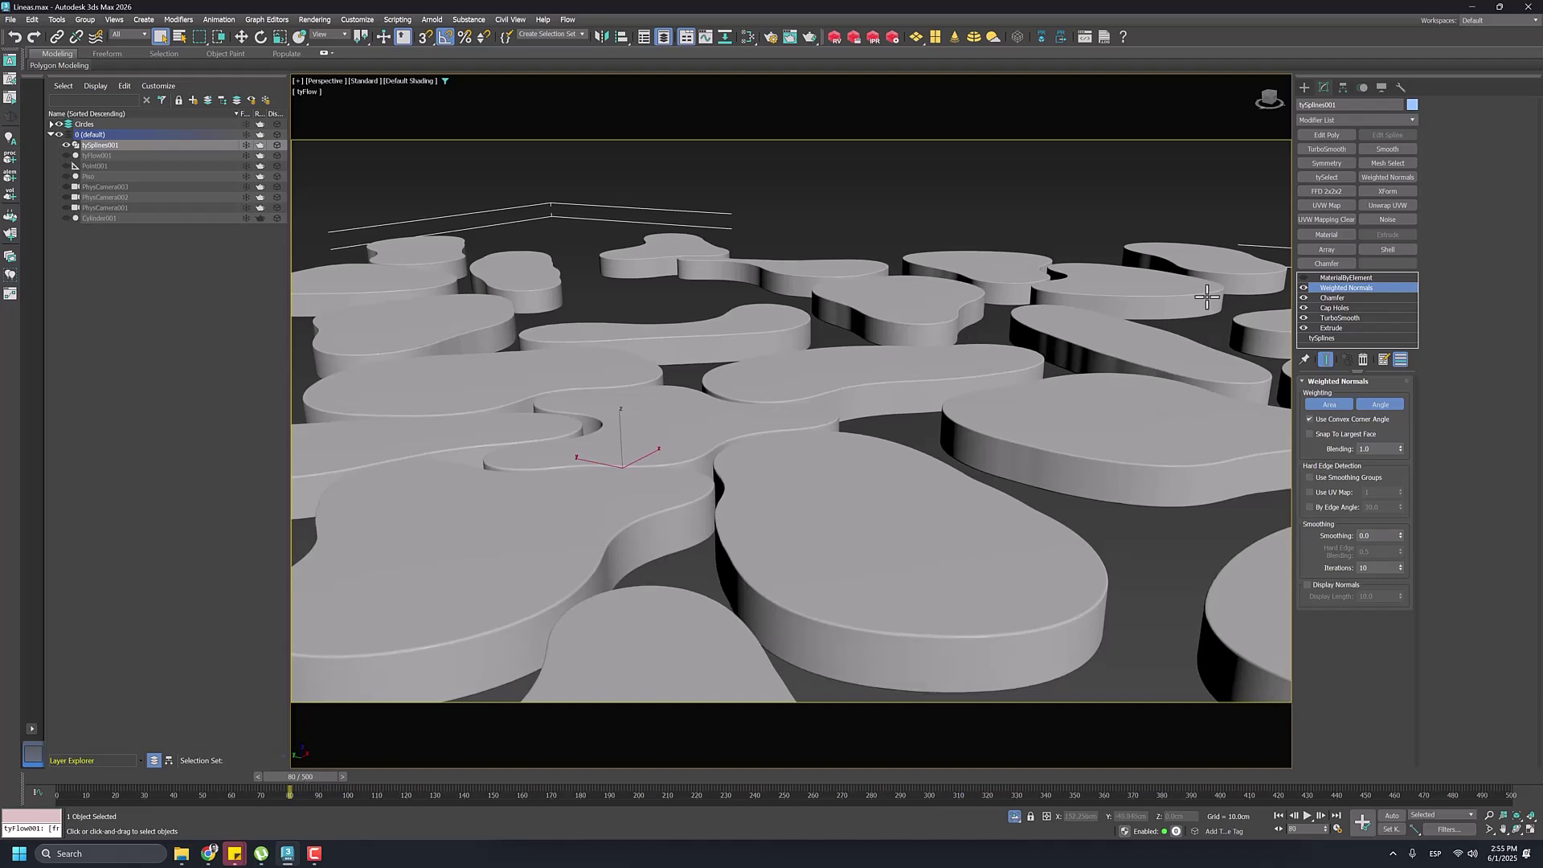
scroll(857, 413, down, 6)
scroll(857, 413, down, 2)
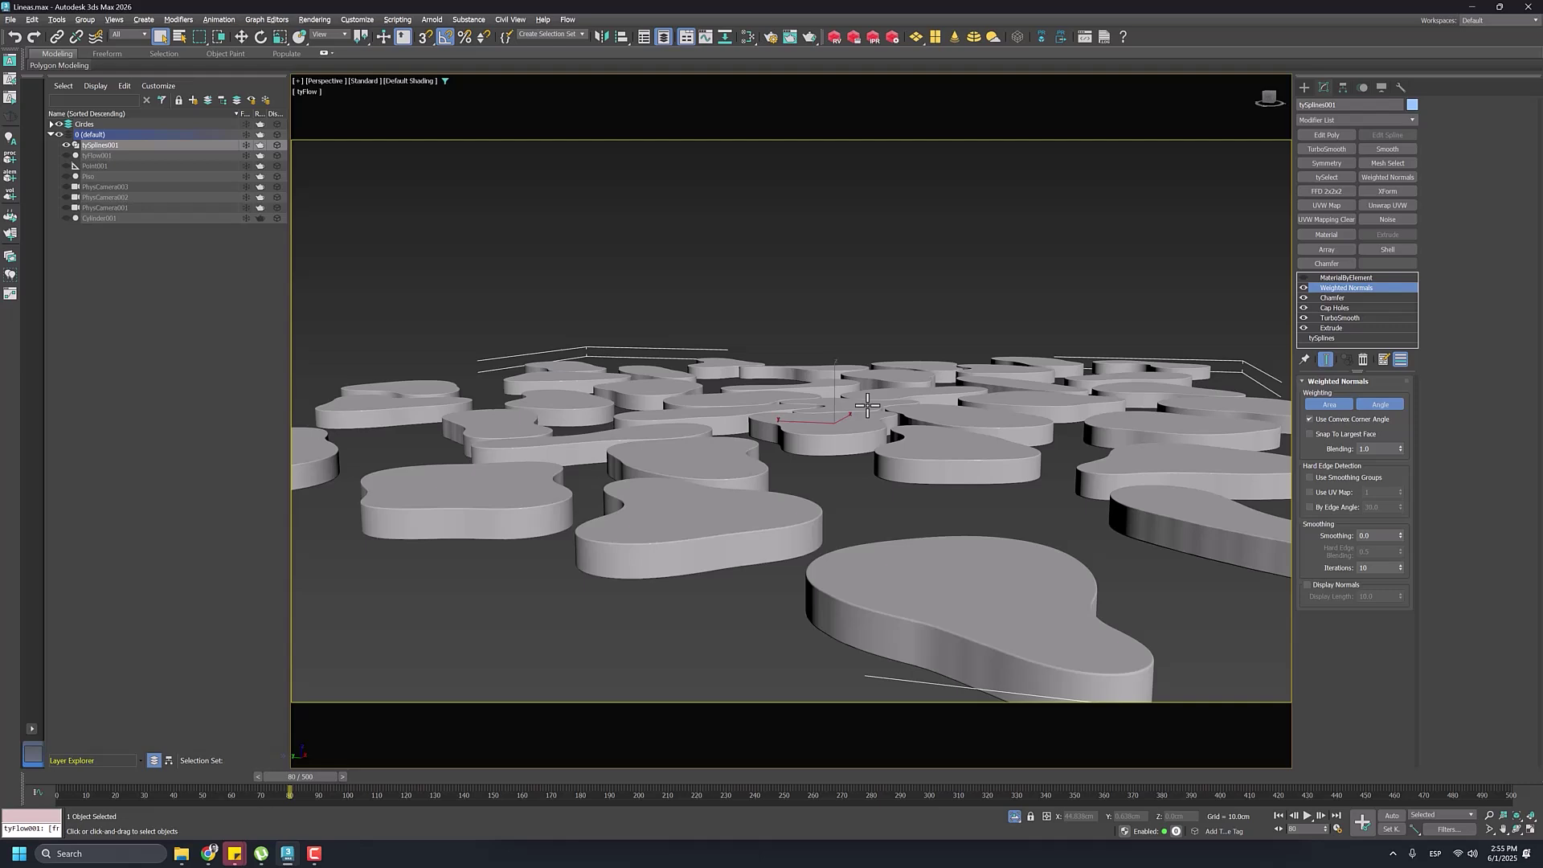
scroll(858, 413, up, 7)
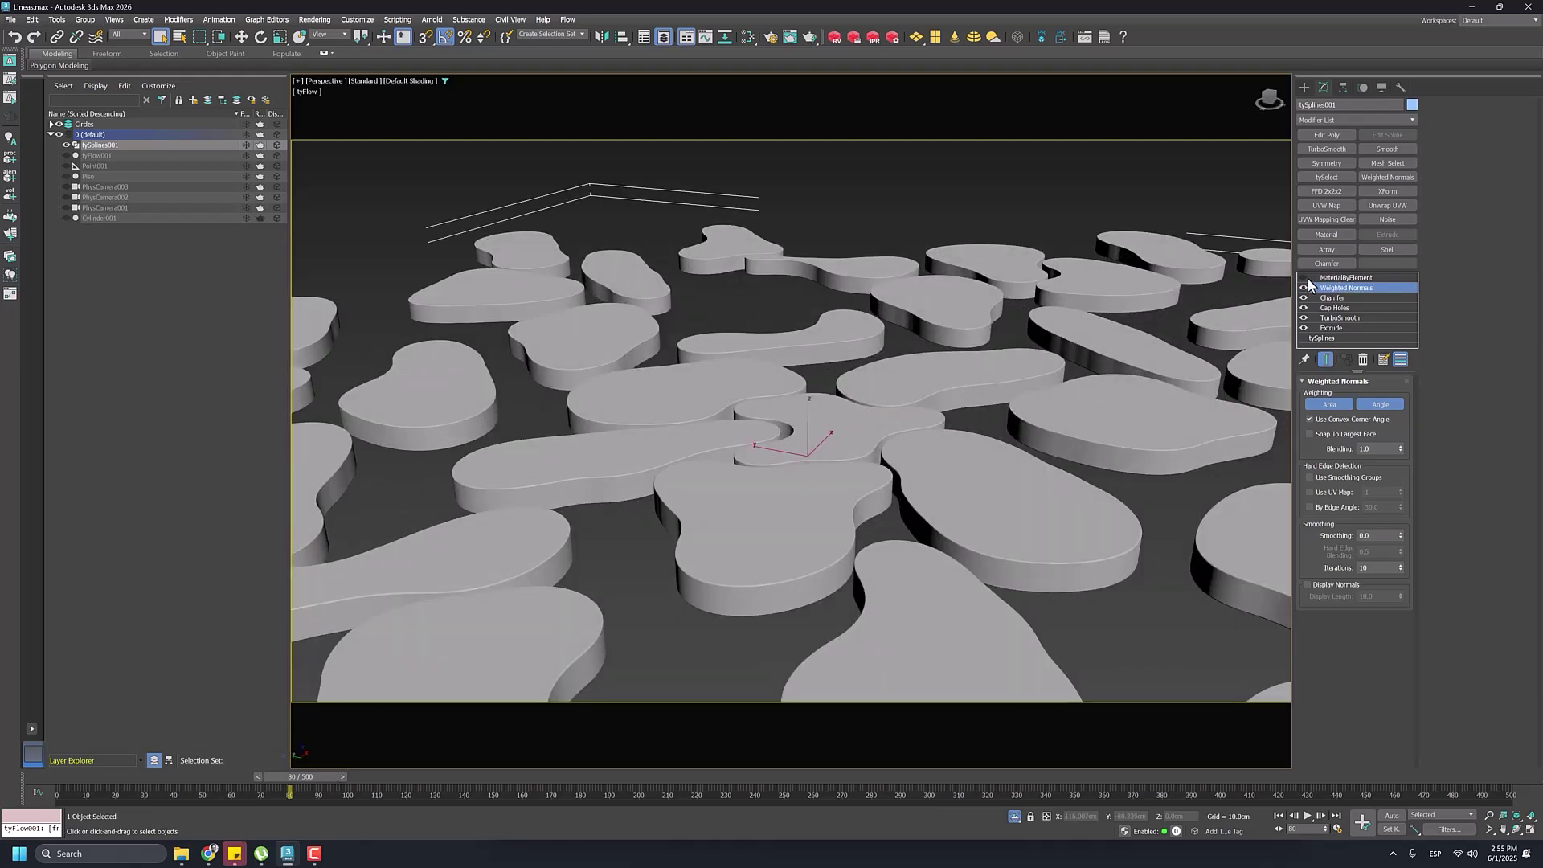
Step: Select and turn on the MaterialByElement modifier, and review the Multi/Sub-Object material in the Slate Material Editor
click(1334, 278)
click(1305, 278)
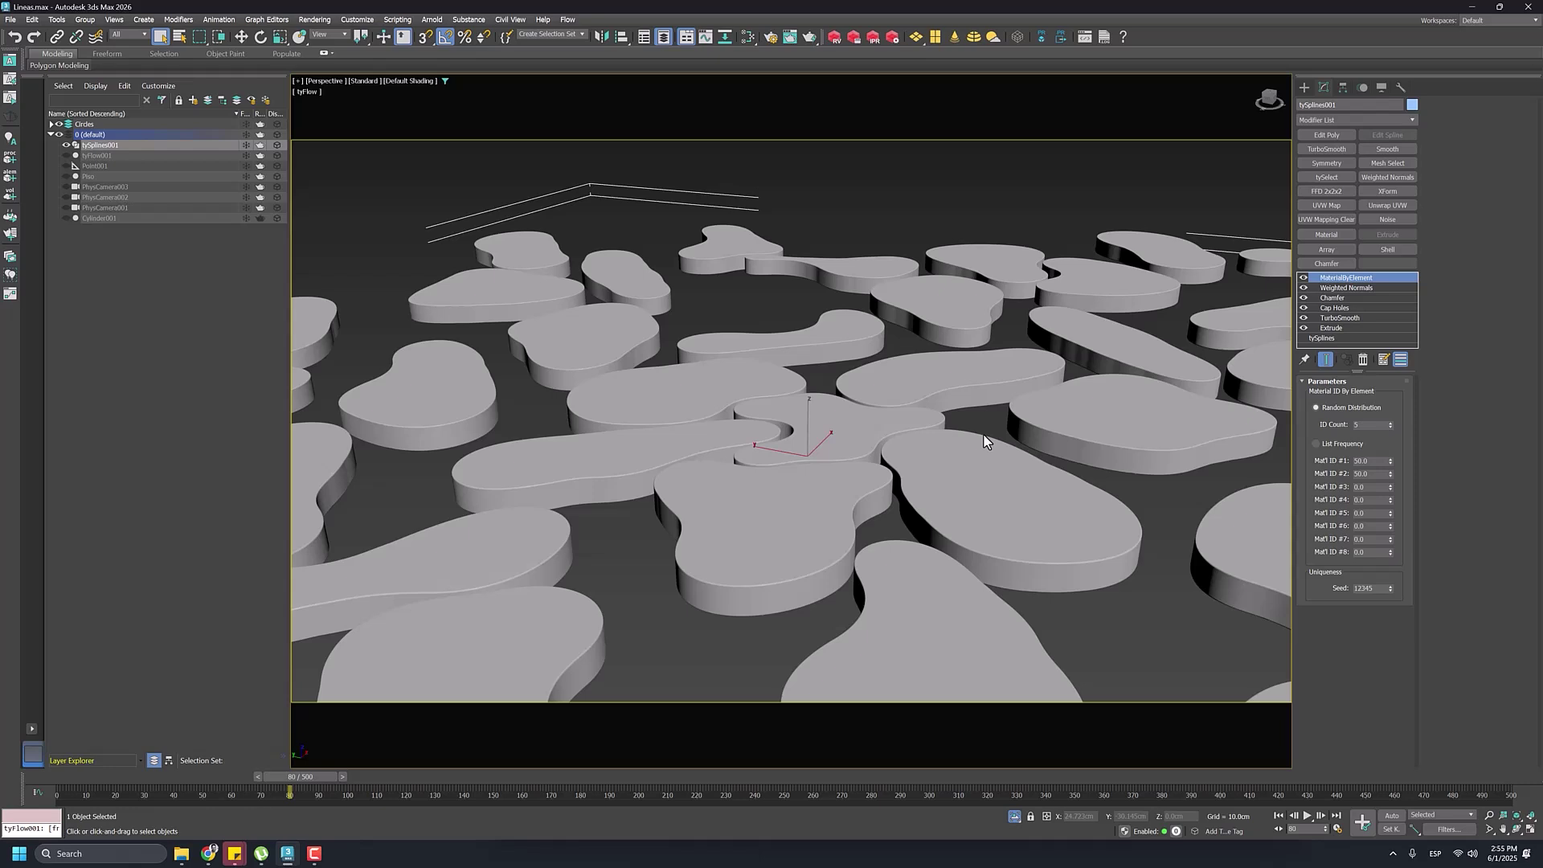
key(m)
scroll(788, 454, down, 8)
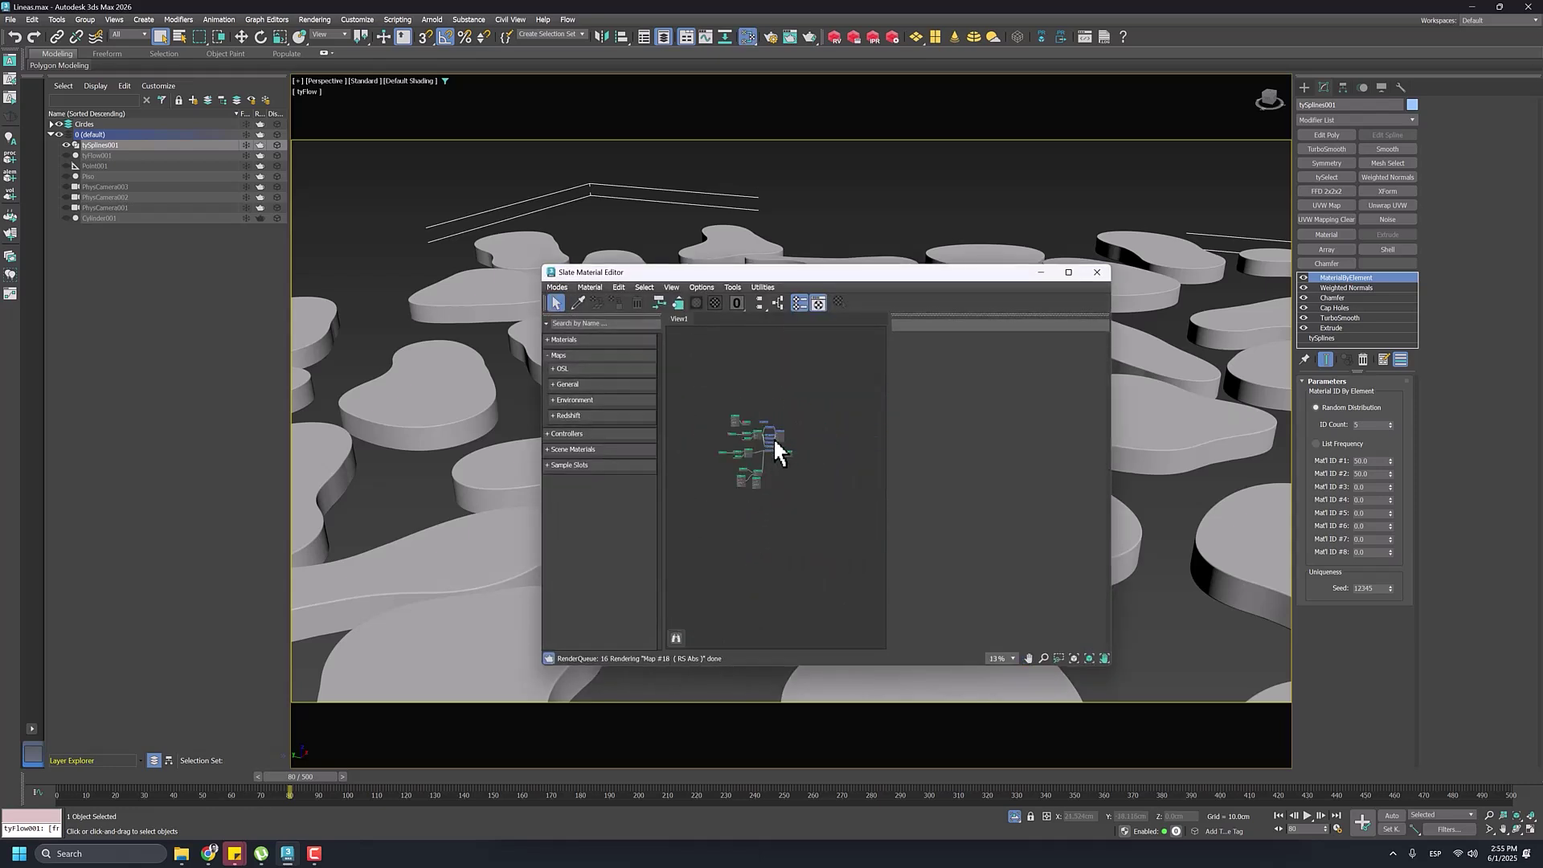
scroll(774, 442, up, 8)
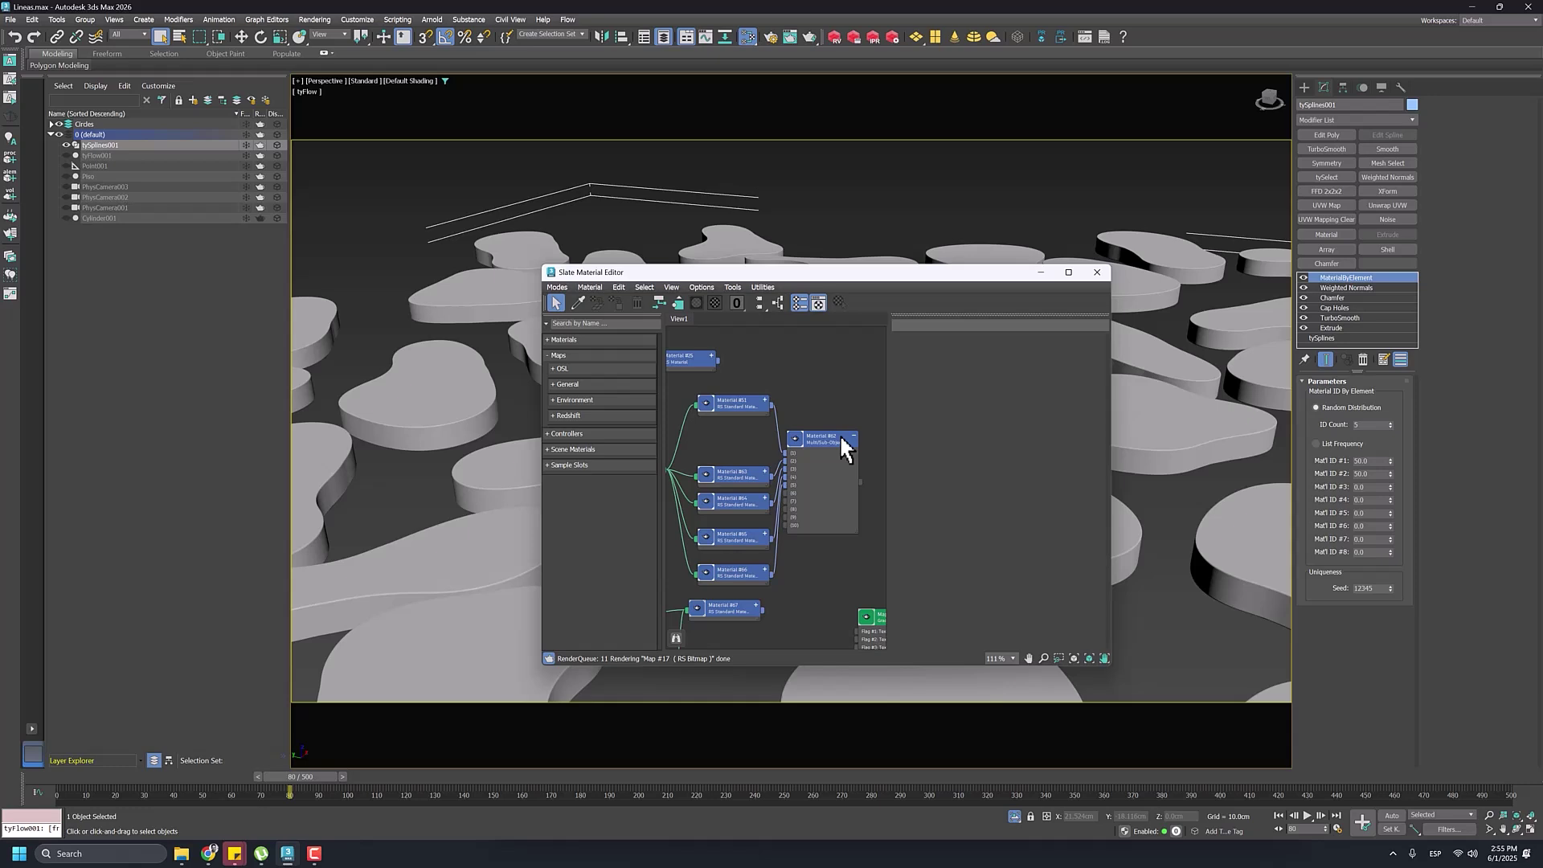
click(794, 483)
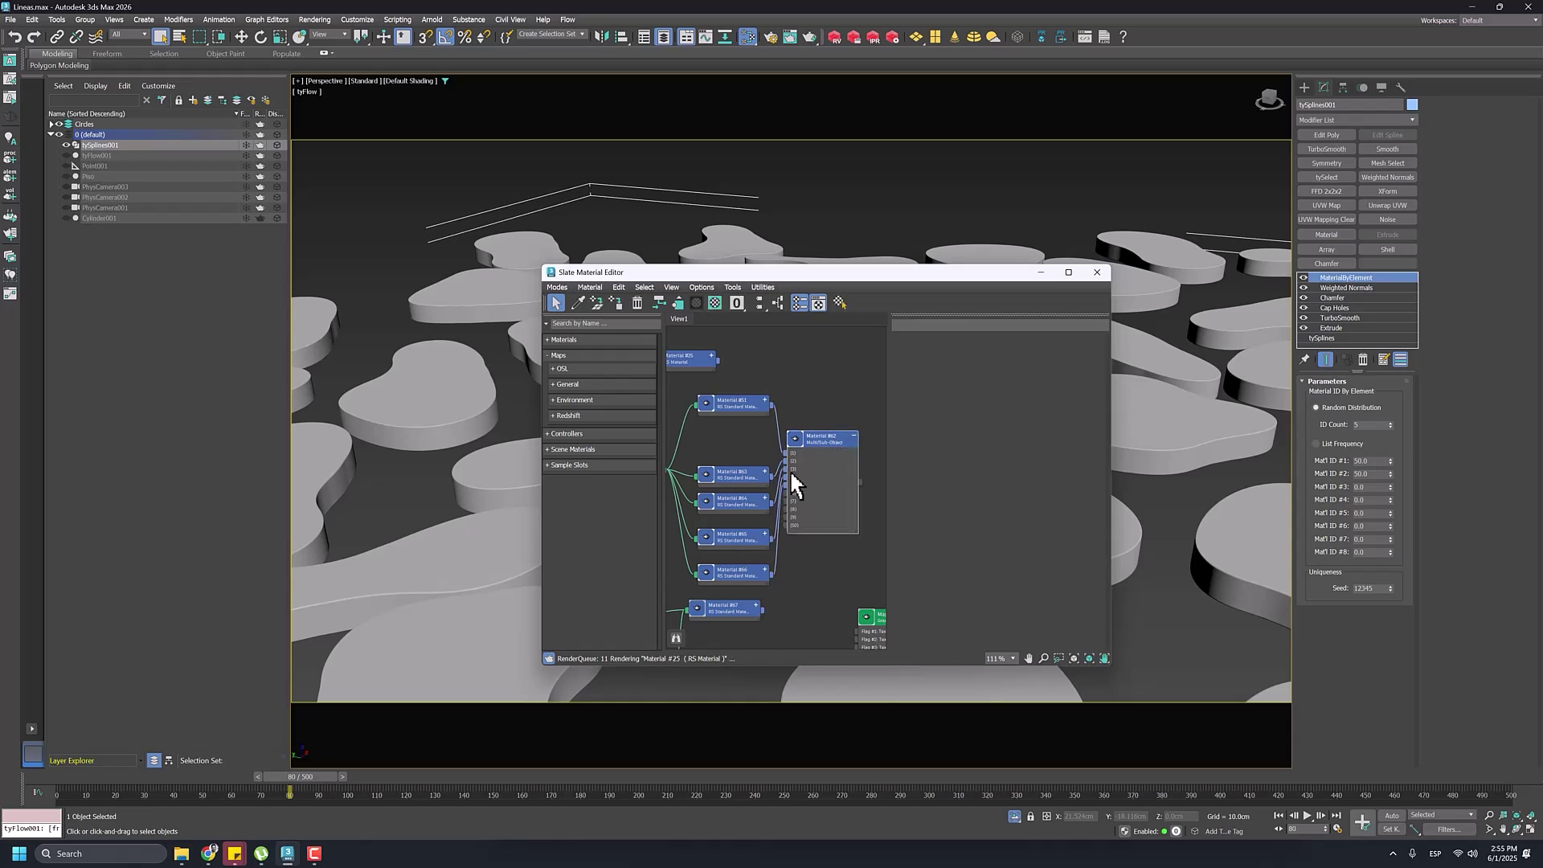
click(1097, 271)
Step: Turn off MaterialByElement, Weighted Normals, Chamfer, Cap Holes and TurboSmooth, leaving only Extrude enabled on tySplines001
scroll(822, 378, down, 8)
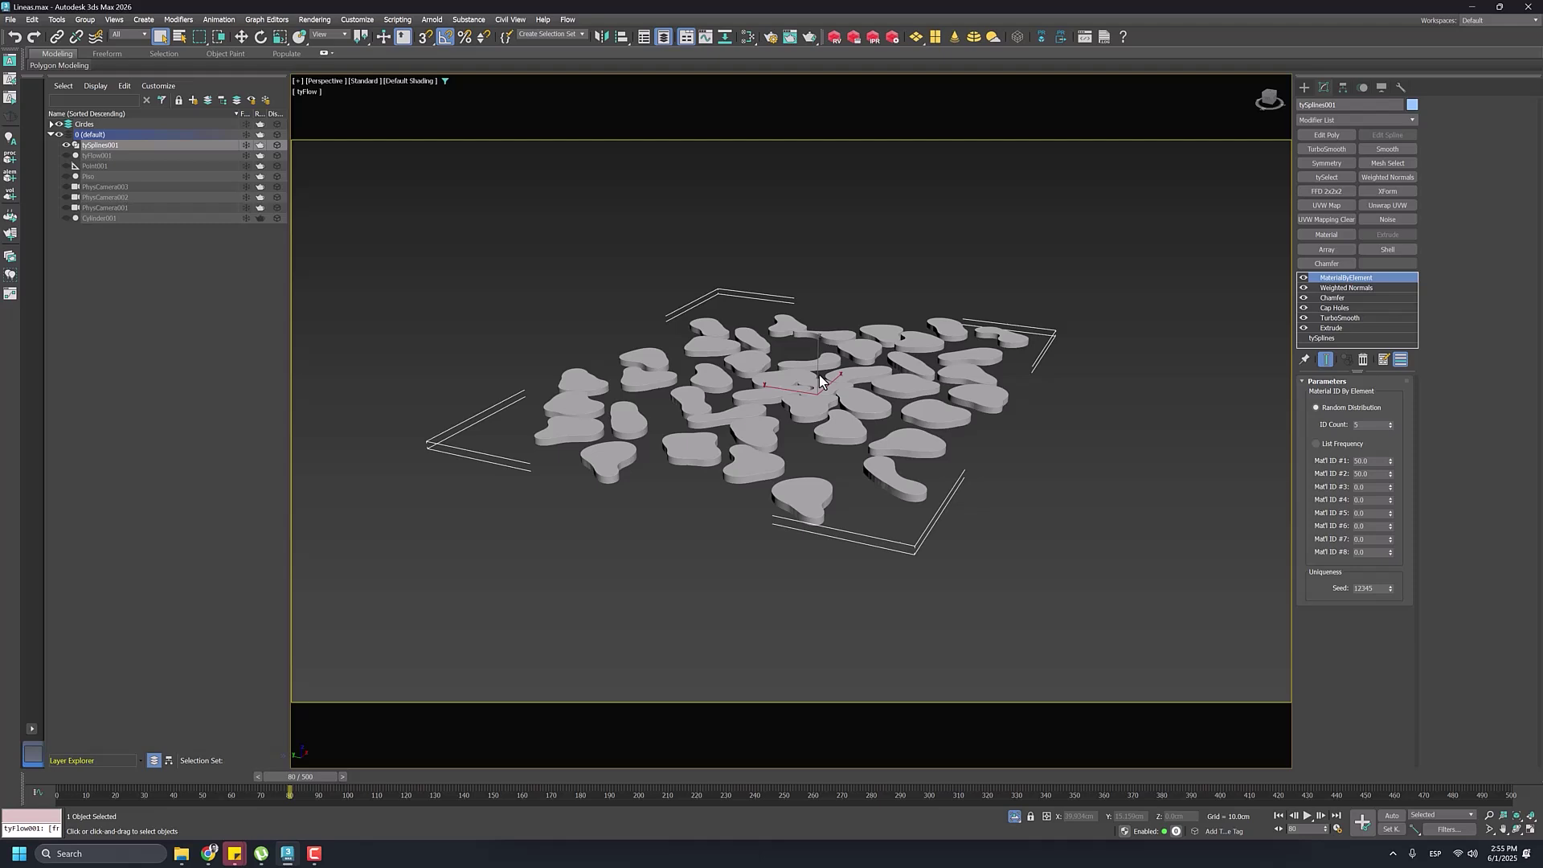
scroll(749, 415, up, 3)
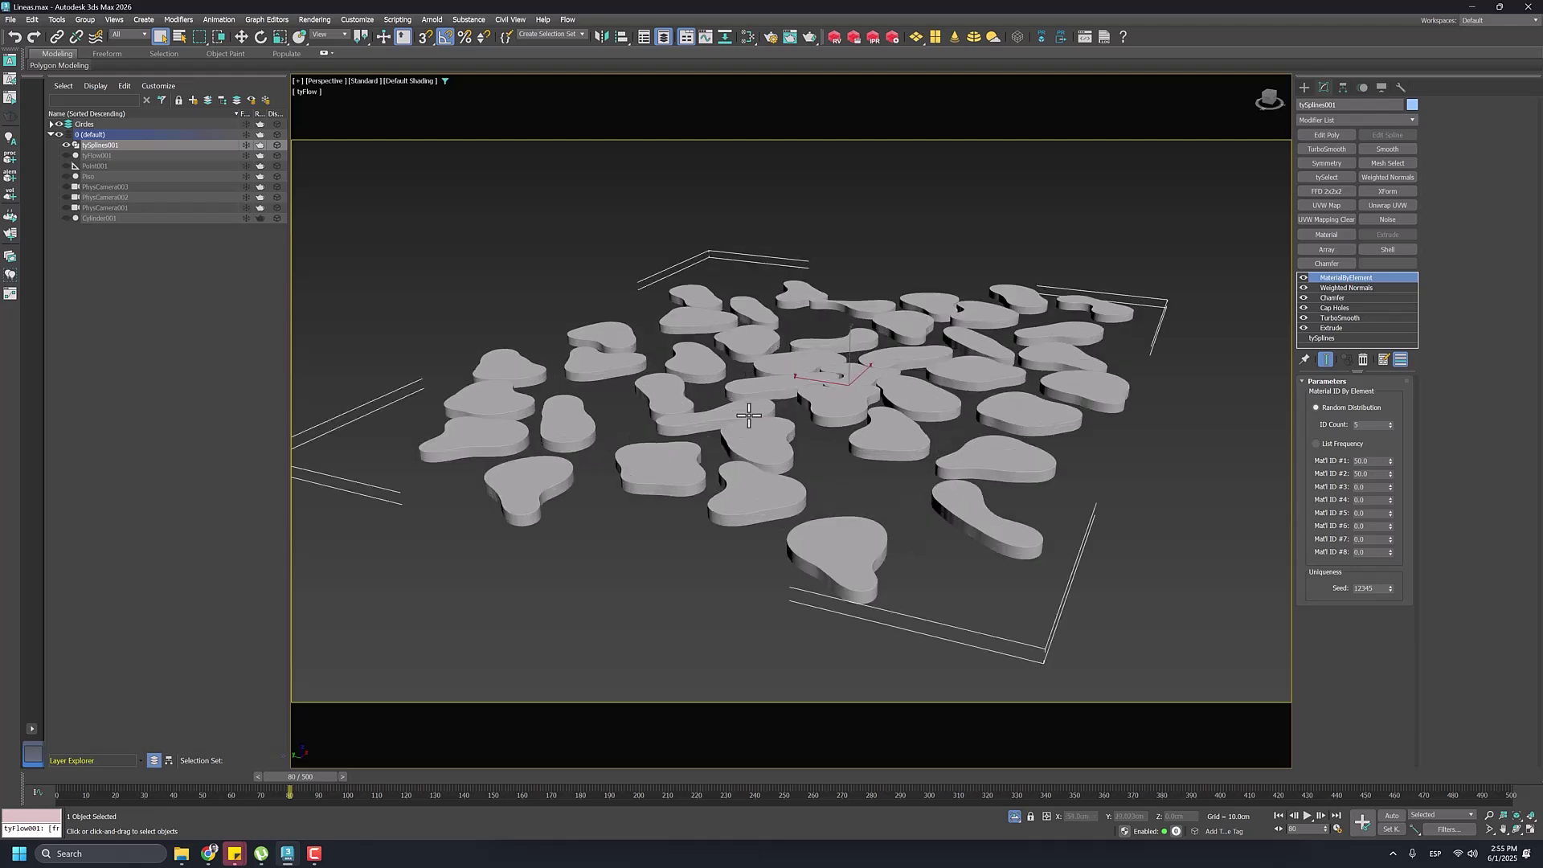
click(1303, 277)
click(1303, 288)
click(1304, 298)
click(1303, 308)
click(1304, 326)
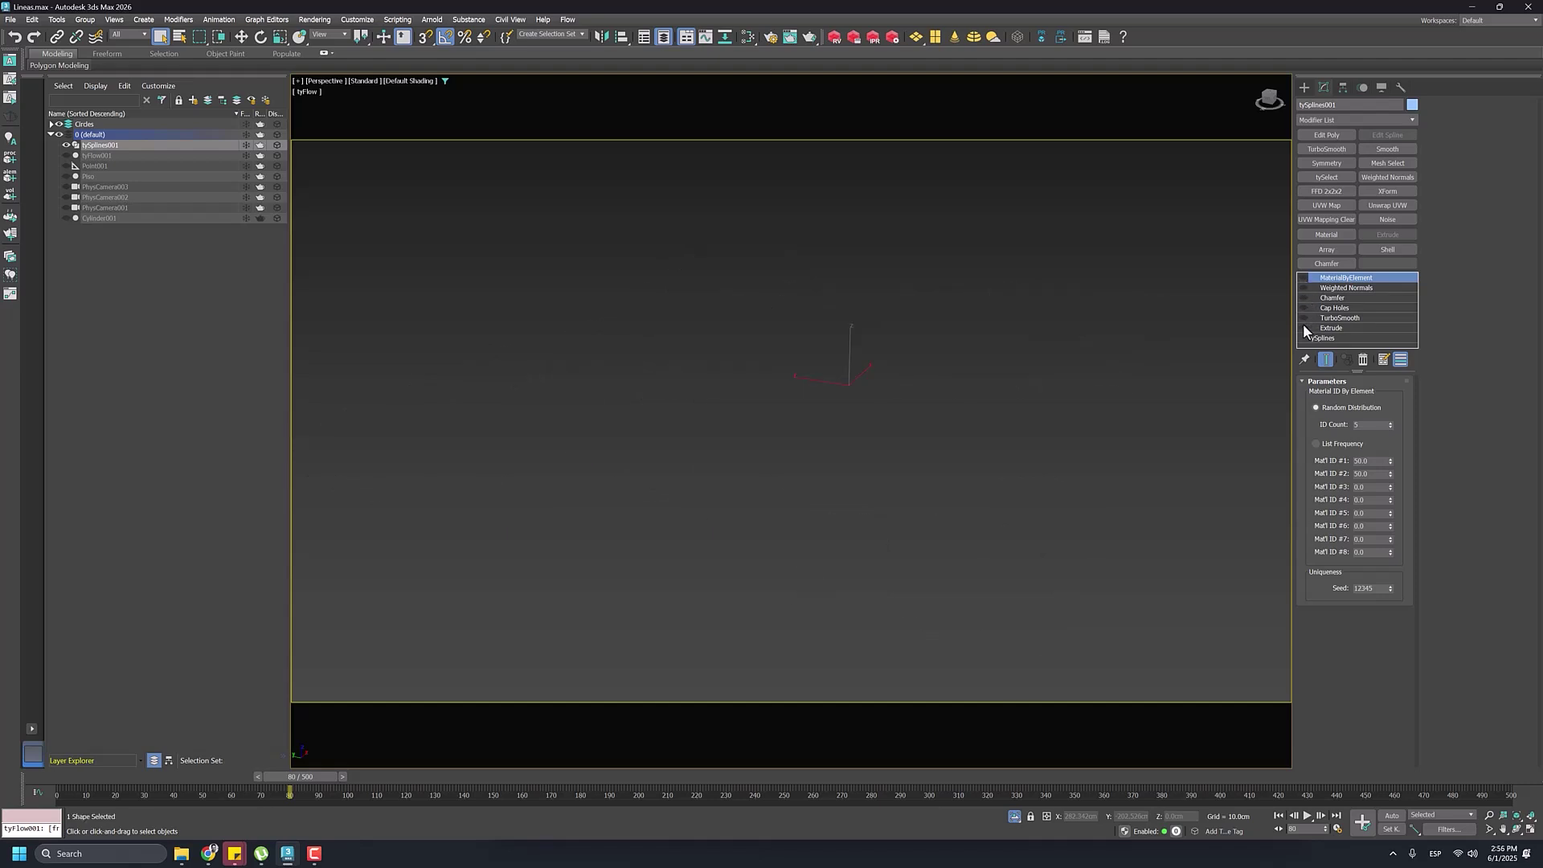
click(1304, 326)
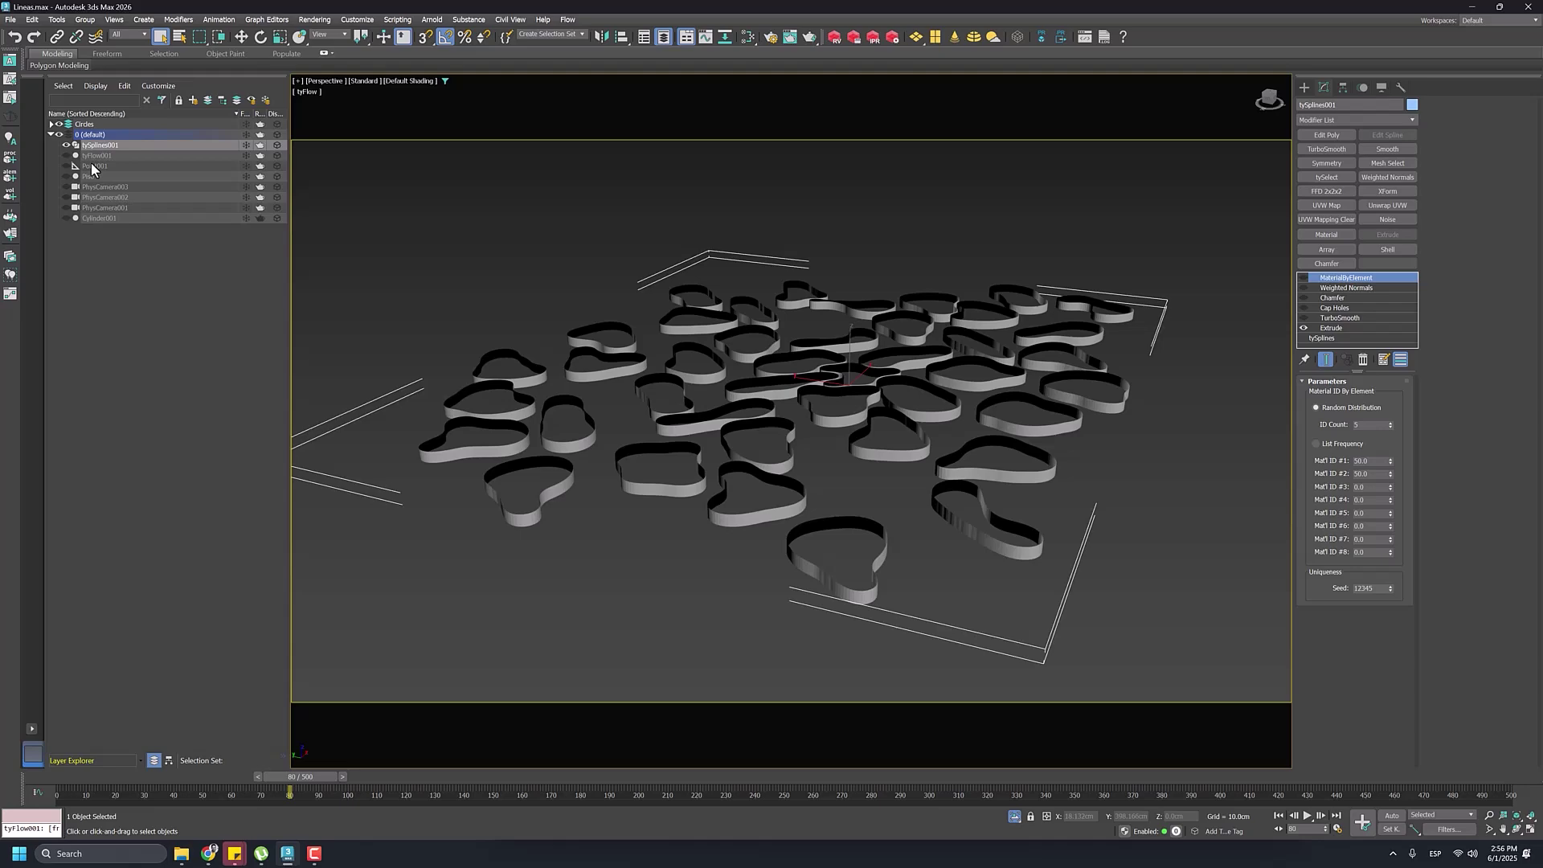
Step: Hide tySplines001, show and select tyFlow001, and inspect its particles along the deformed outlines up close
click(66, 145)
click(66, 154)
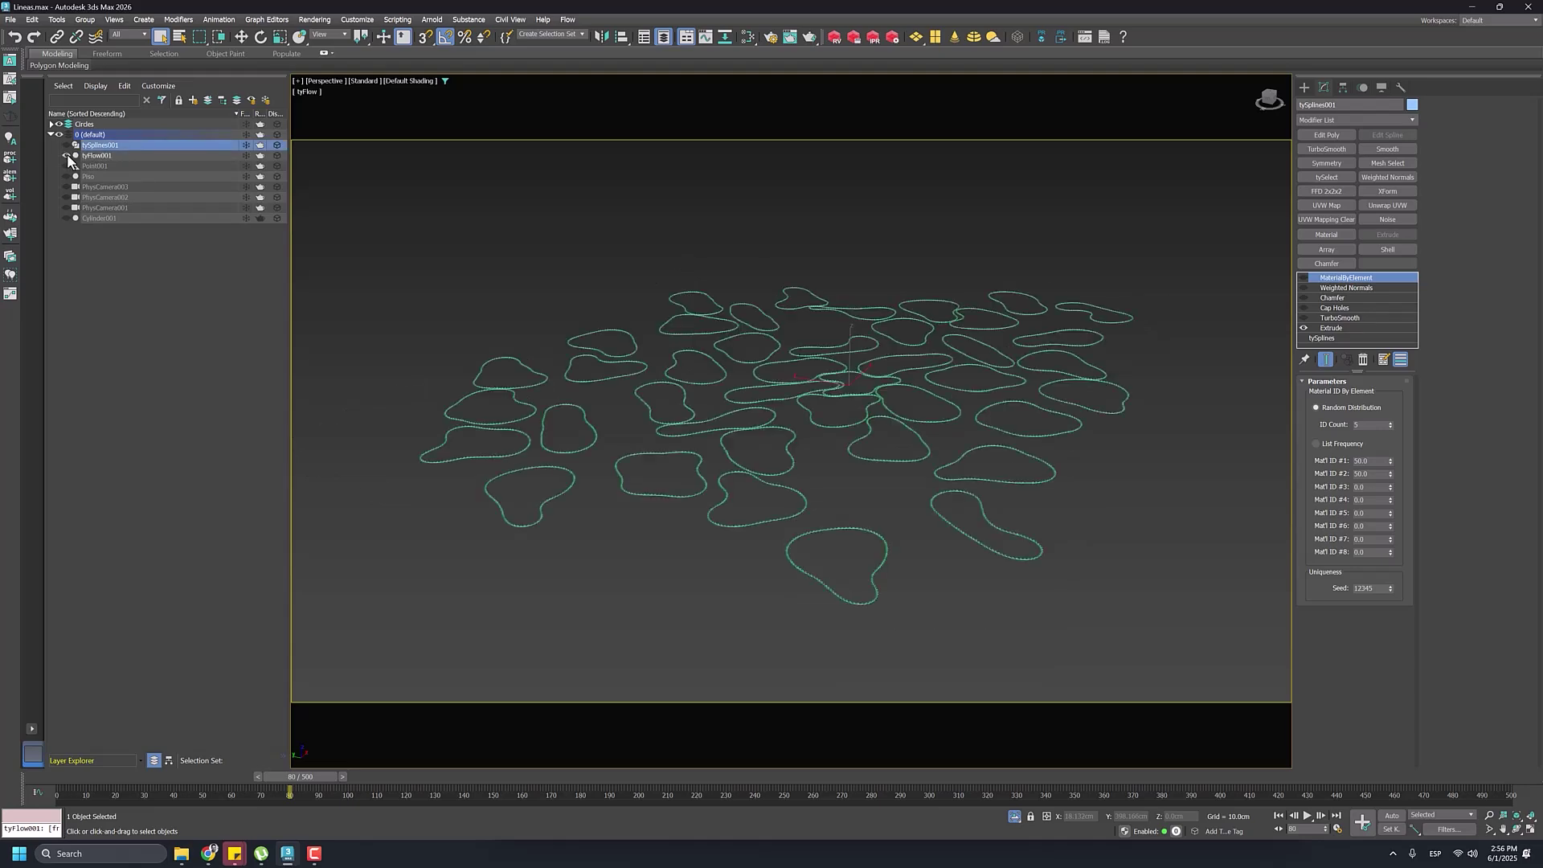
click(100, 155)
alt+middle_drag(741, 443, 733, 445)
scroll(731, 441, up, 5)
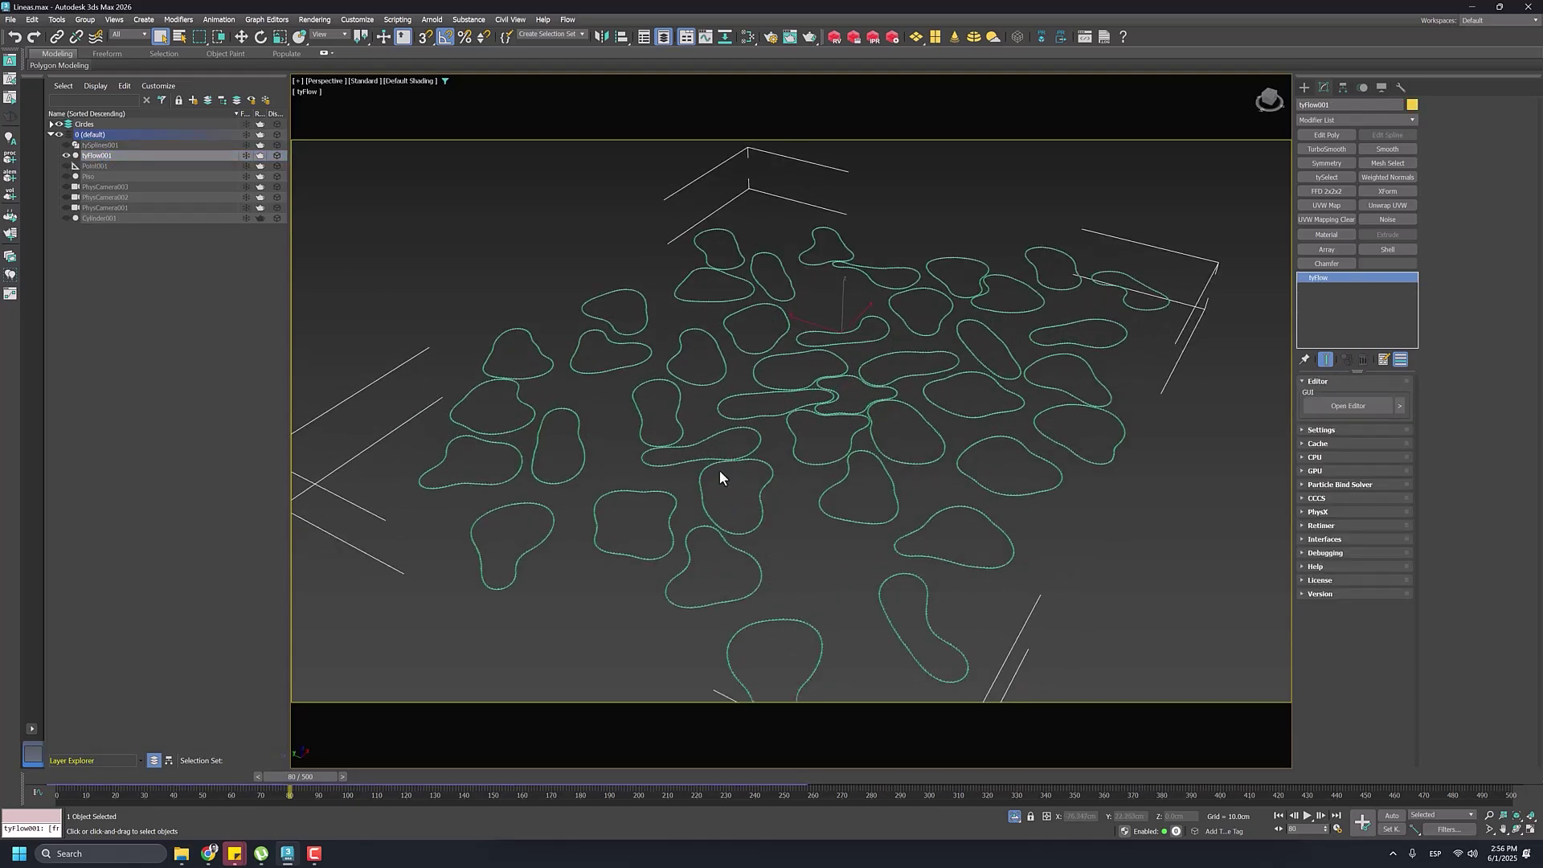
scroll(722, 467, down, 5)
scroll(745, 421, up, 2)
scroll(783, 388, up, 10)
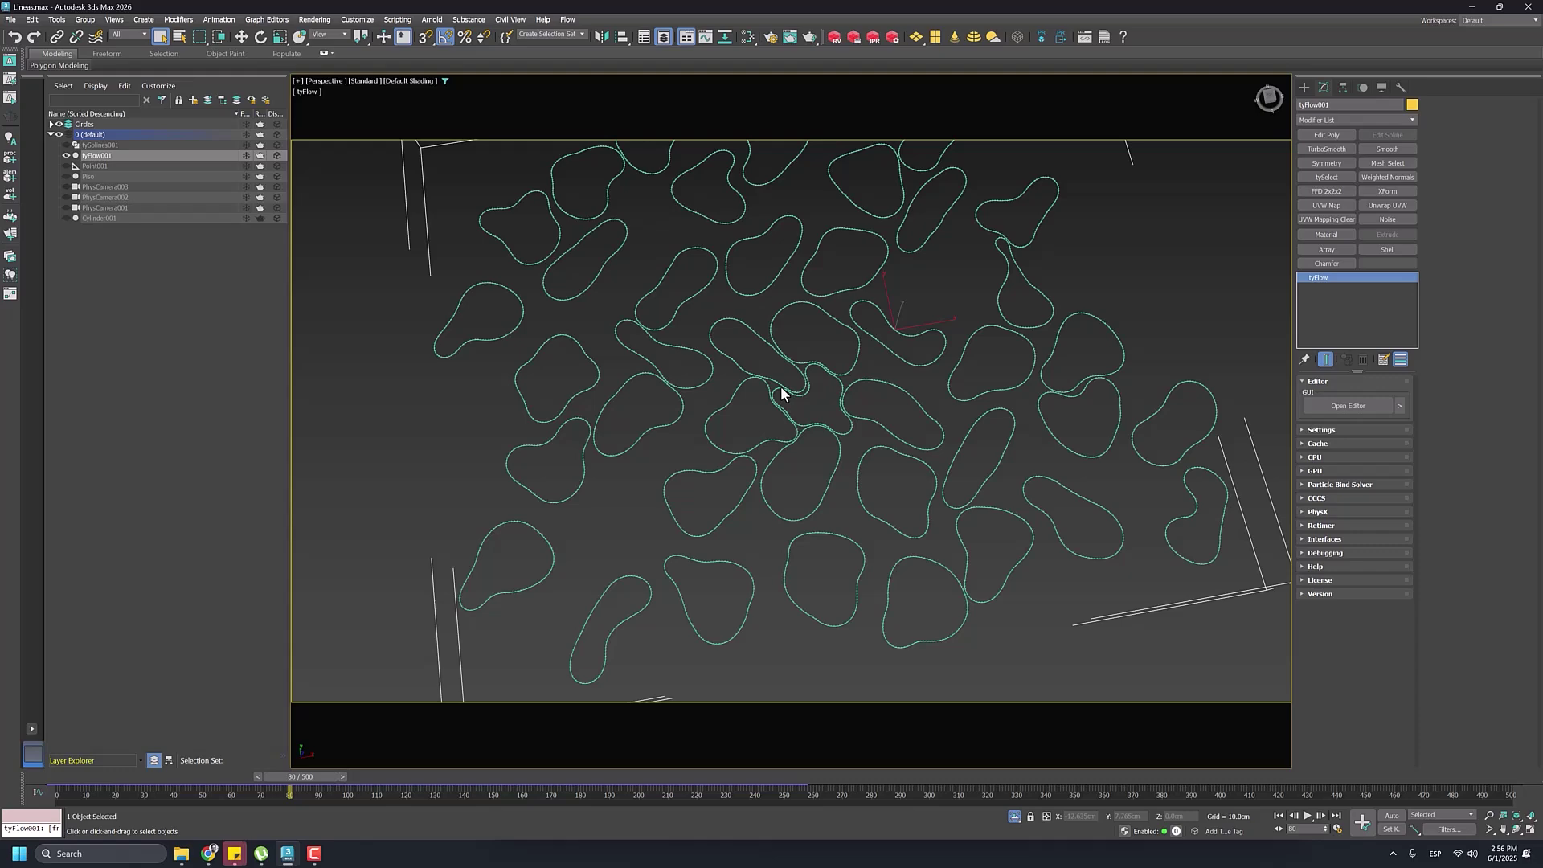
scroll(772, 386, down, 8)
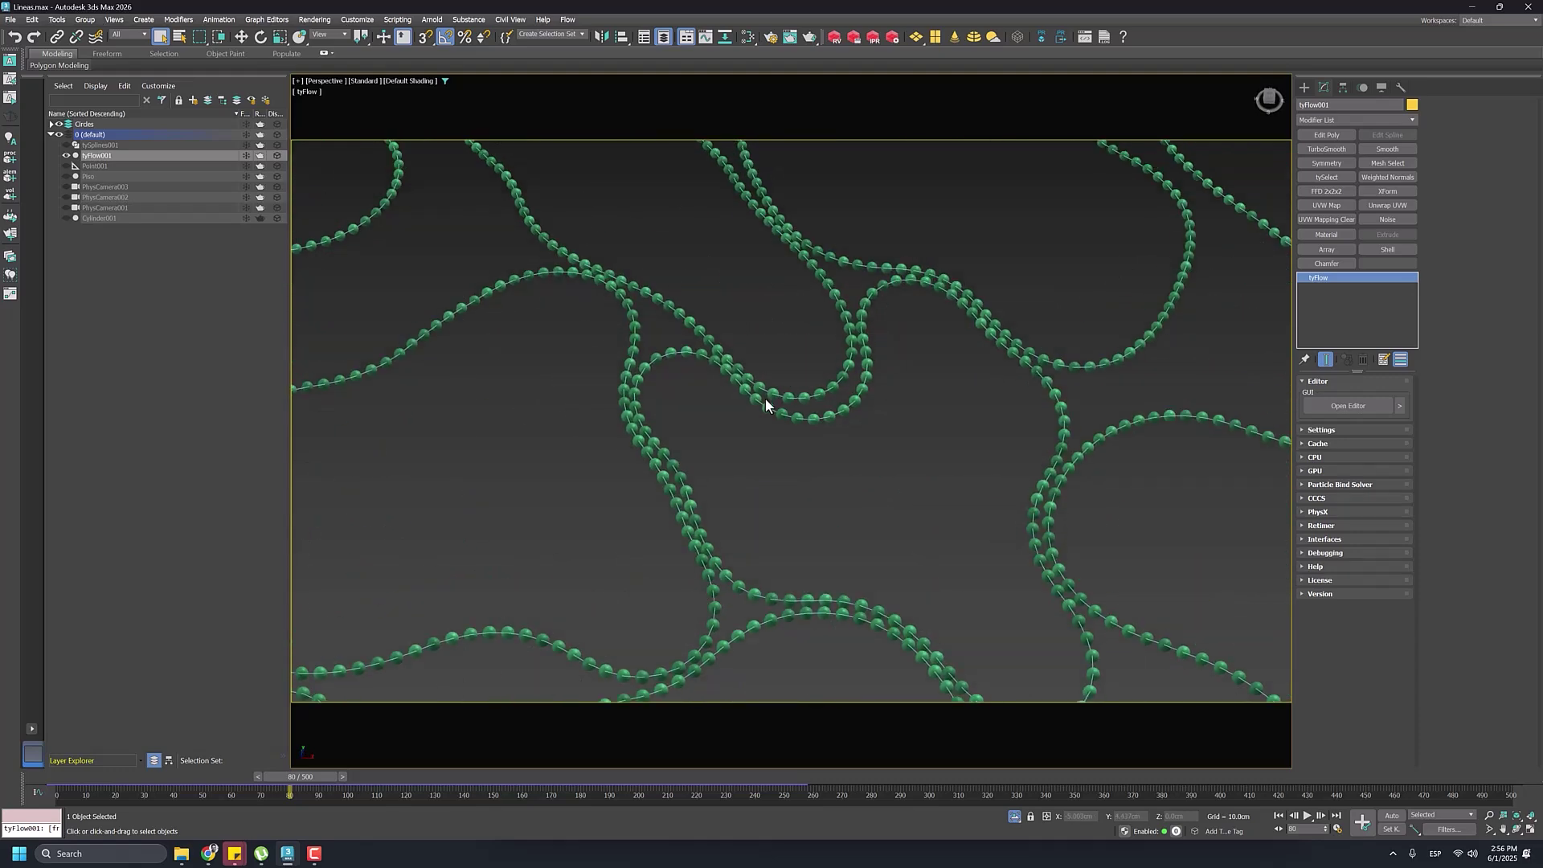
Step: Move the animation to frame 0 and view the whole arrangement of starting circles
drag(301, 781, 49, 770)
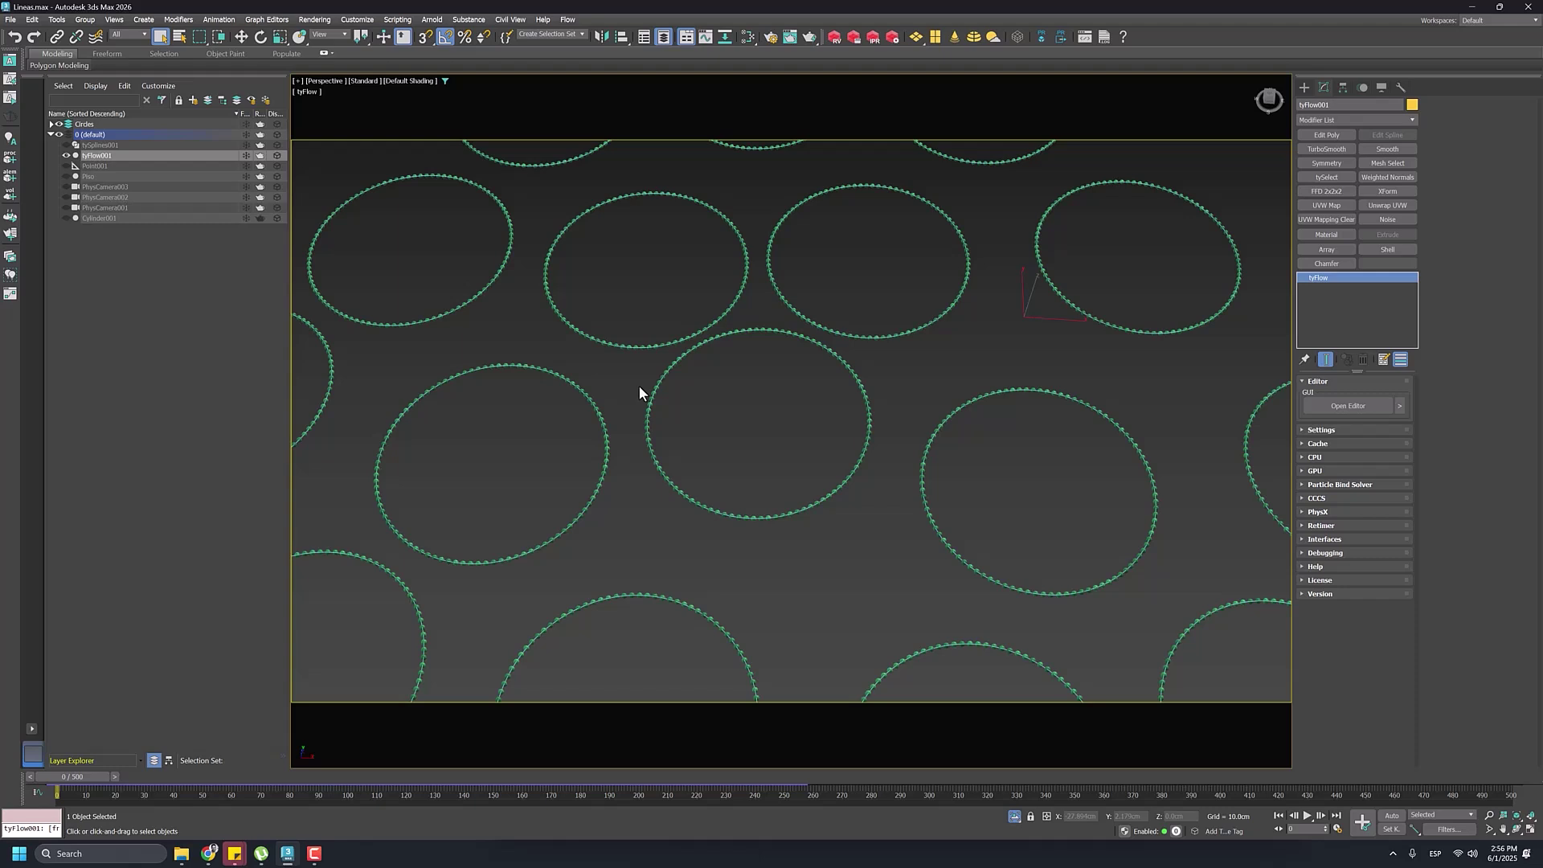
scroll(643, 386, down, 6)
middle_drag(659, 391, 708, 413)
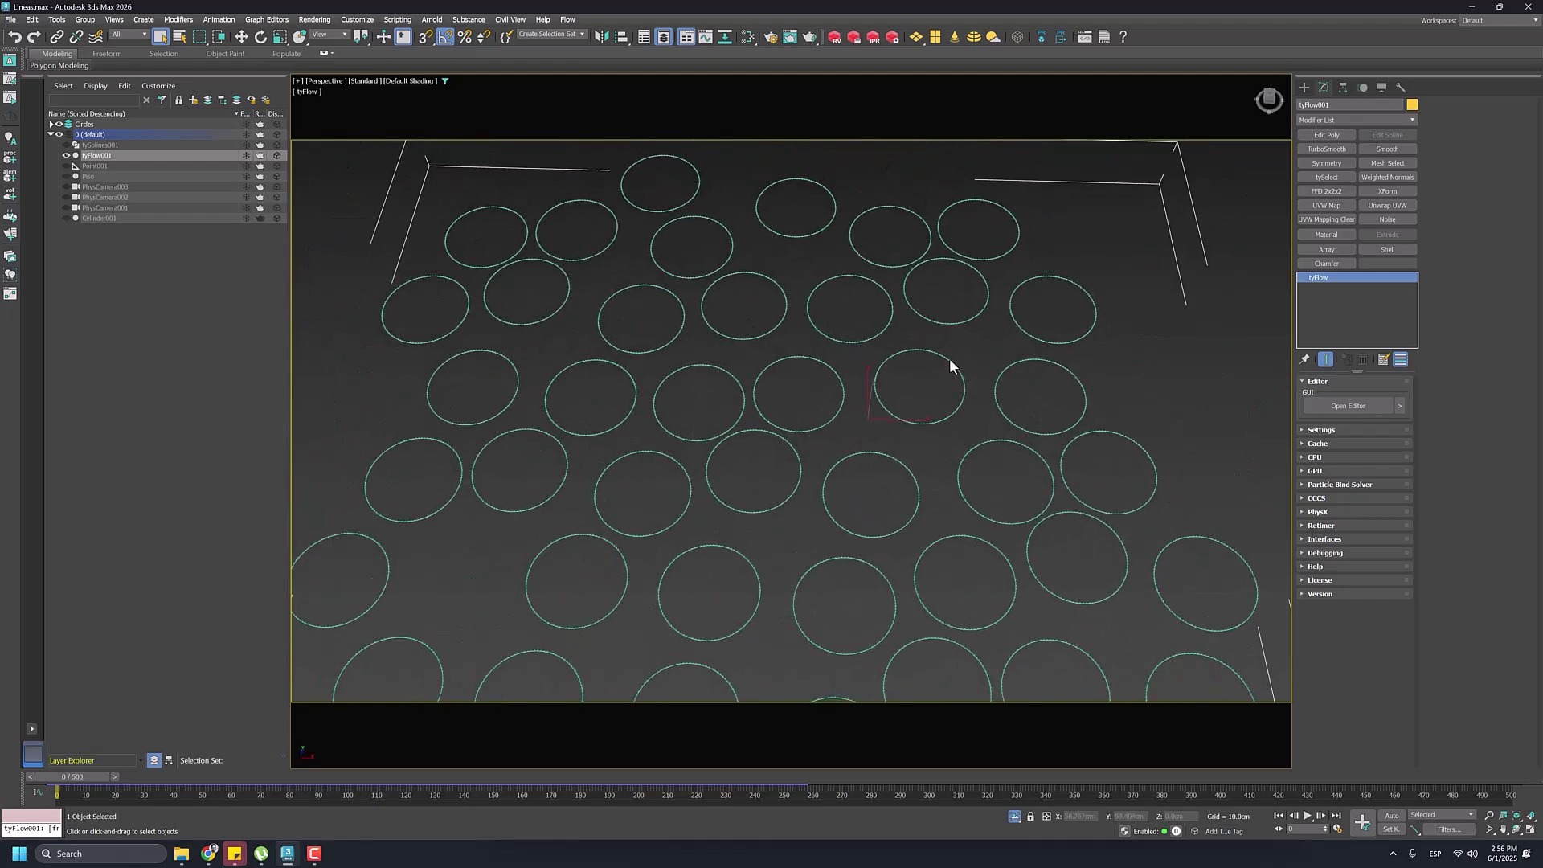
Step: Open the tyFlow001 editor to show the Event_001 operators, disable the flow and minimise the editor
click(1351, 404)
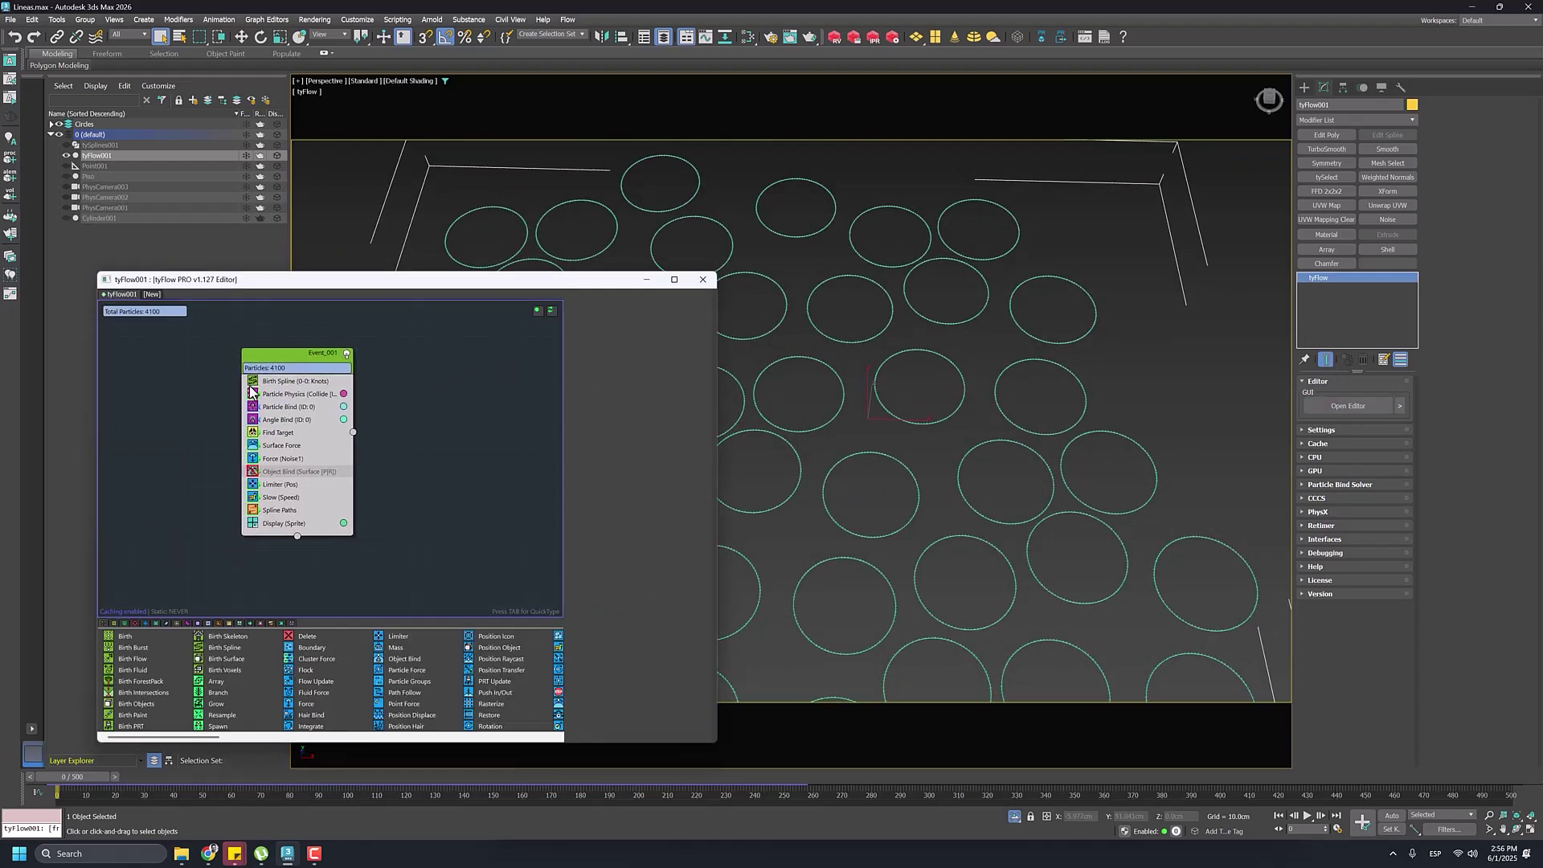
drag(329, 371, 258, 361)
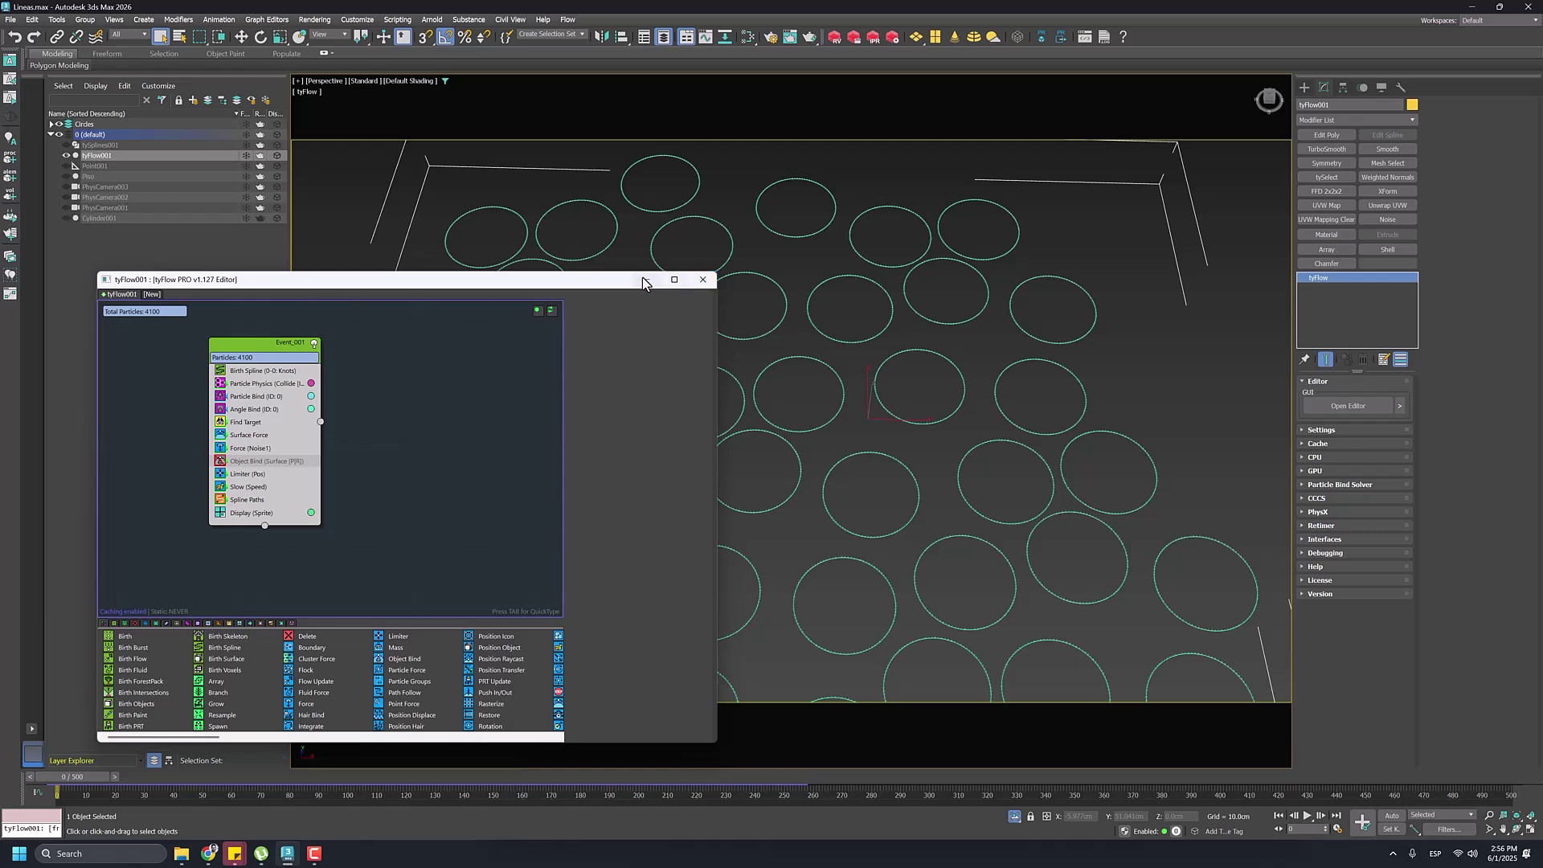
click(537, 309)
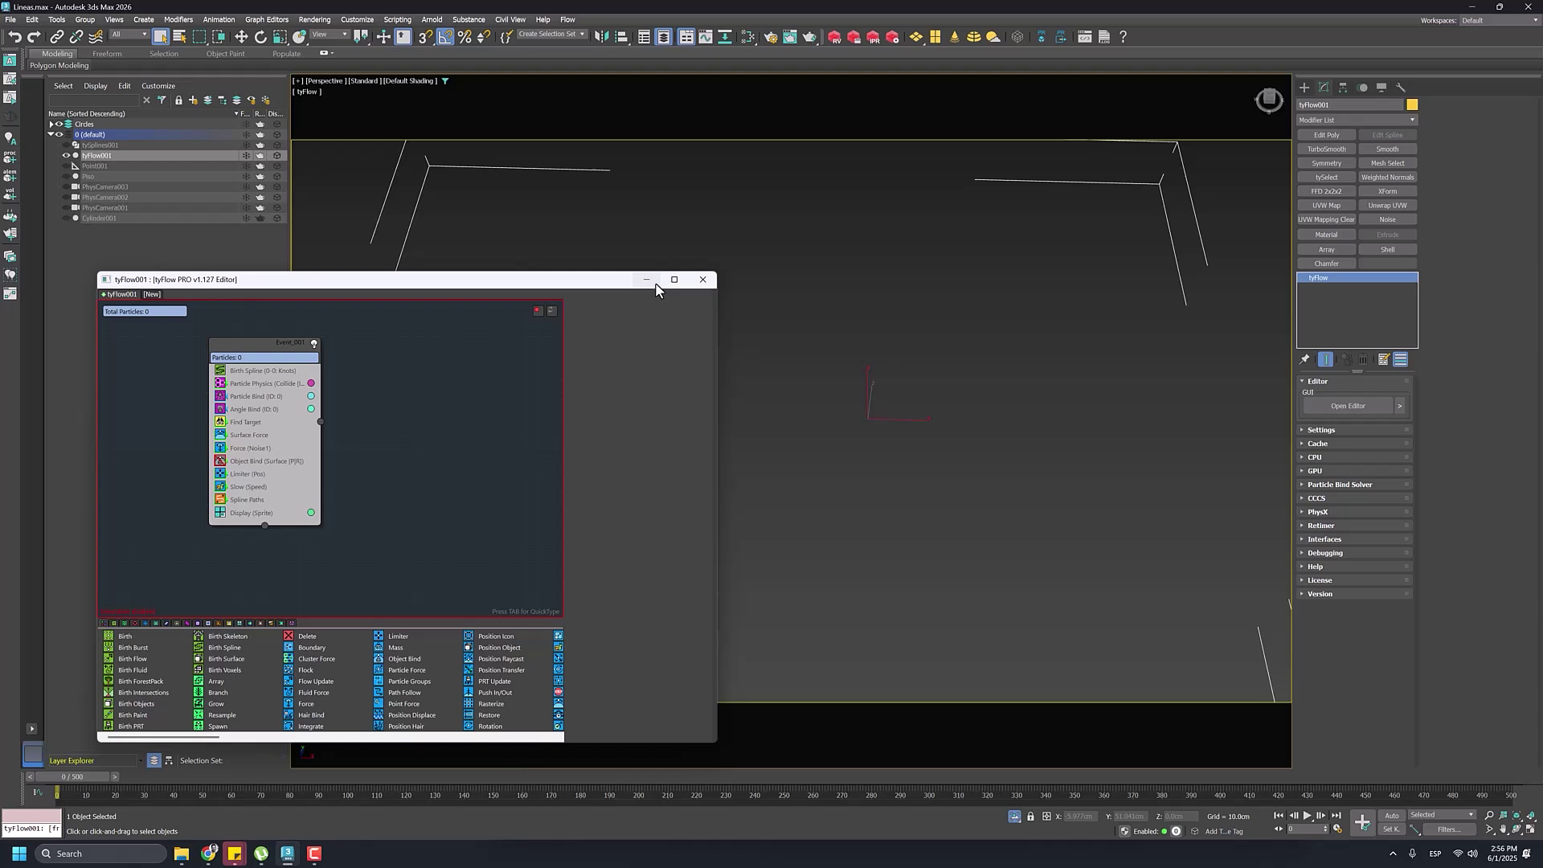
click(646, 279)
Step: Expand the Circles layer, select and unhide Circle001 through Circle042, and clear the selection
click(50, 124)
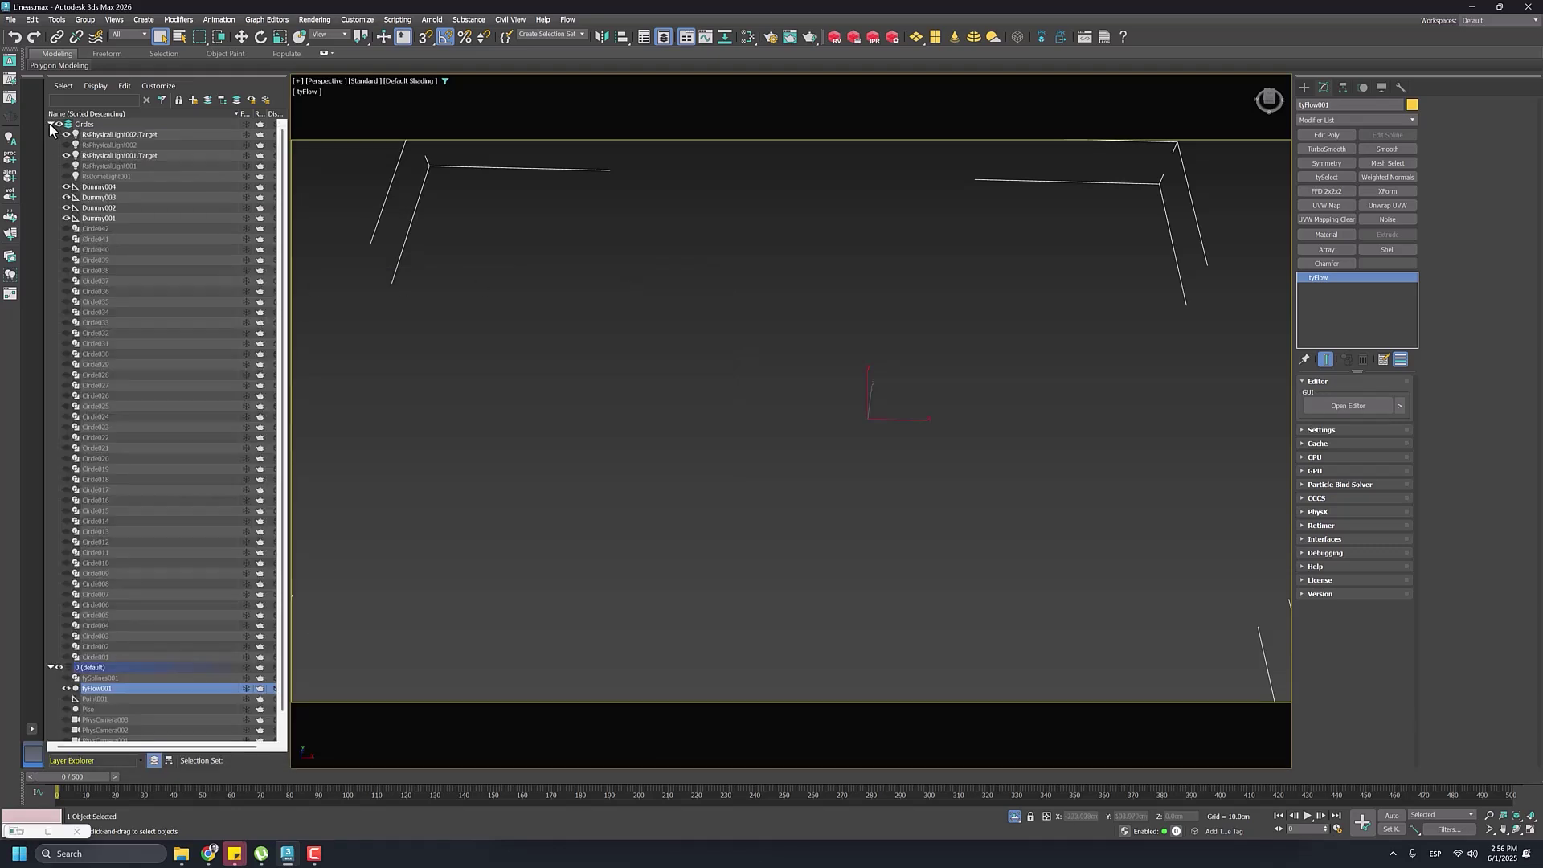
click(94, 229)
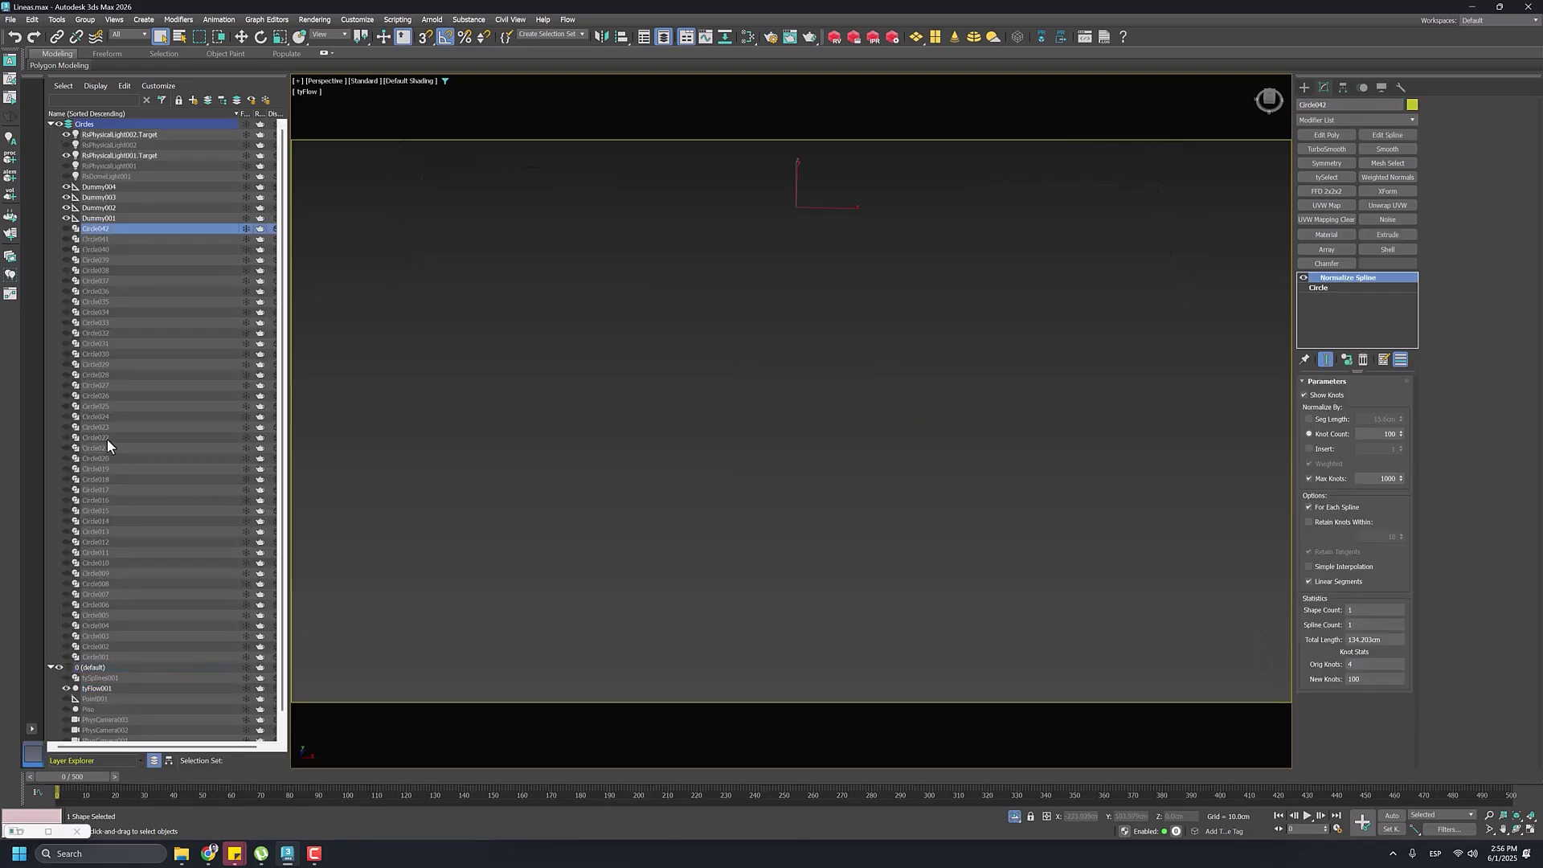
shift+click(109, 656)
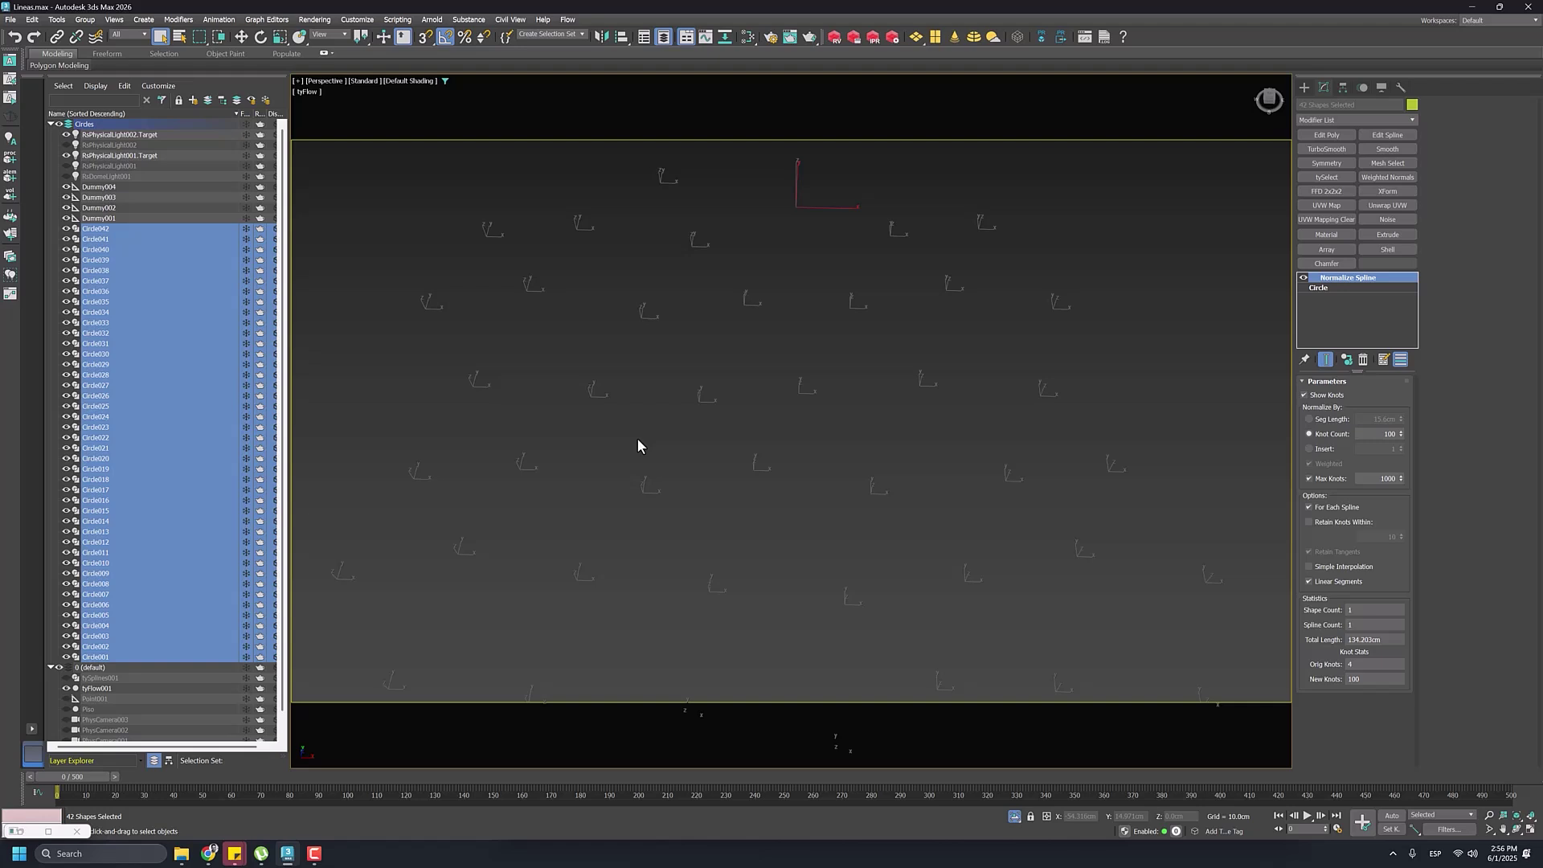
click(675, 421)
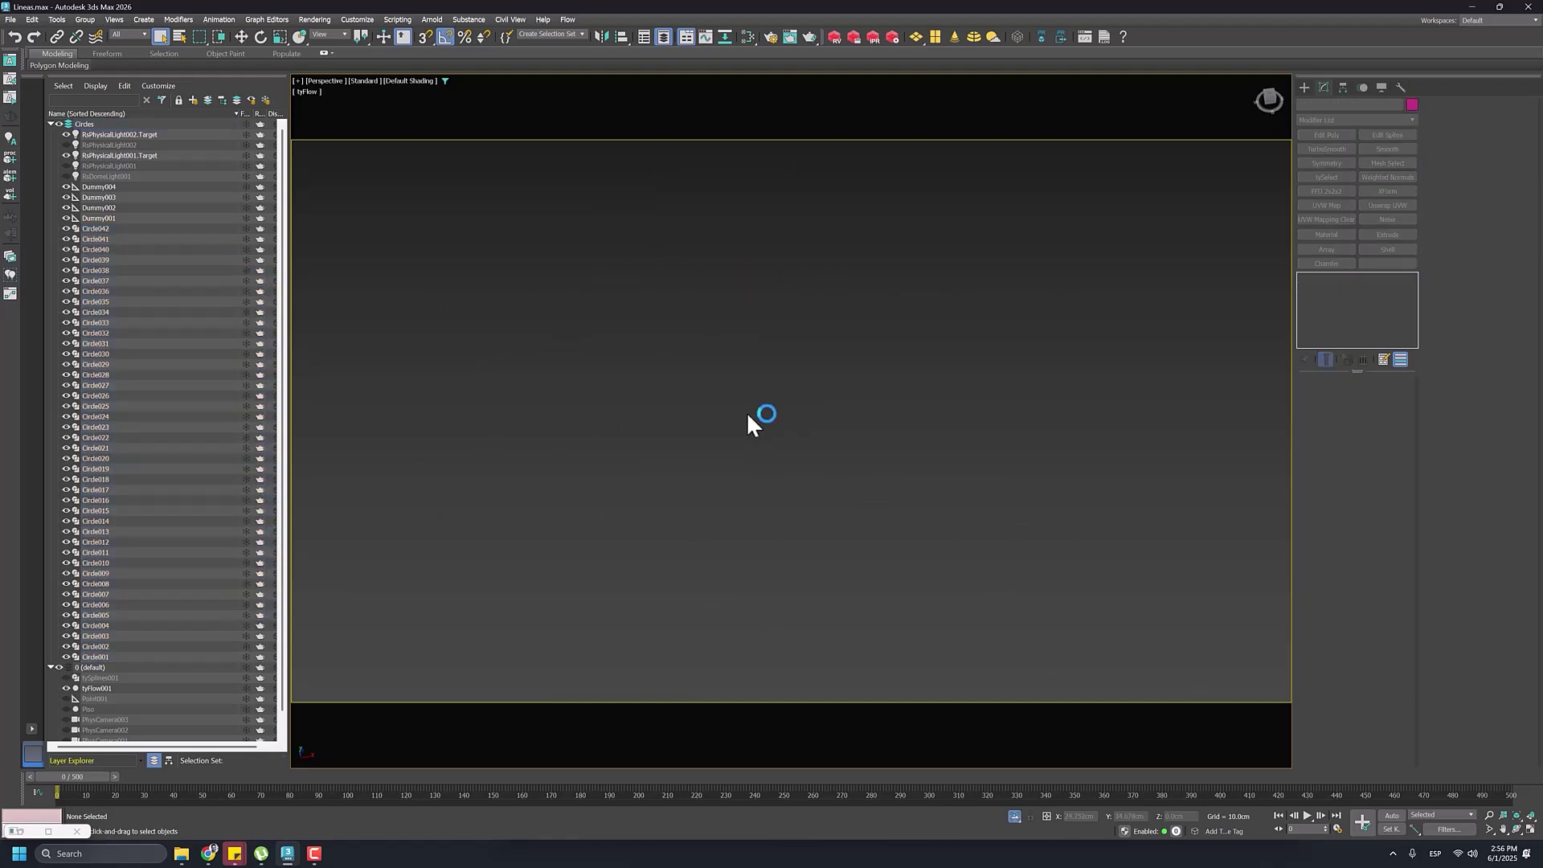
Step: Select Circle002 among the source circles and go to its base Circle level beneath the Normalize Spline modifier
scroll(746, 411, down, 3)
scroll(802, 409, up, 6)
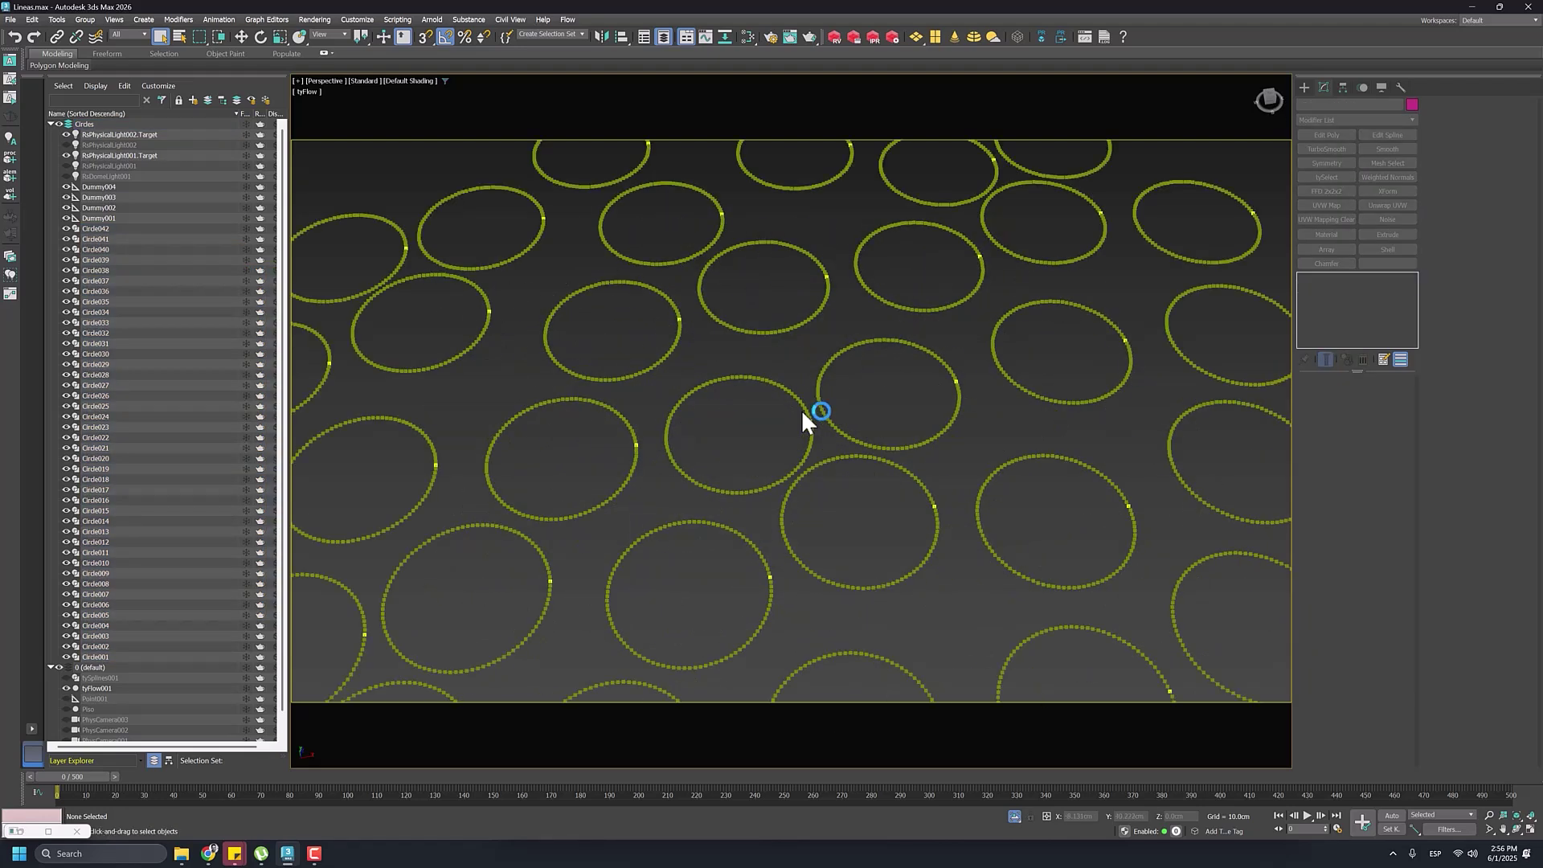
key(F4)
scroll(807, 414, up, 8)
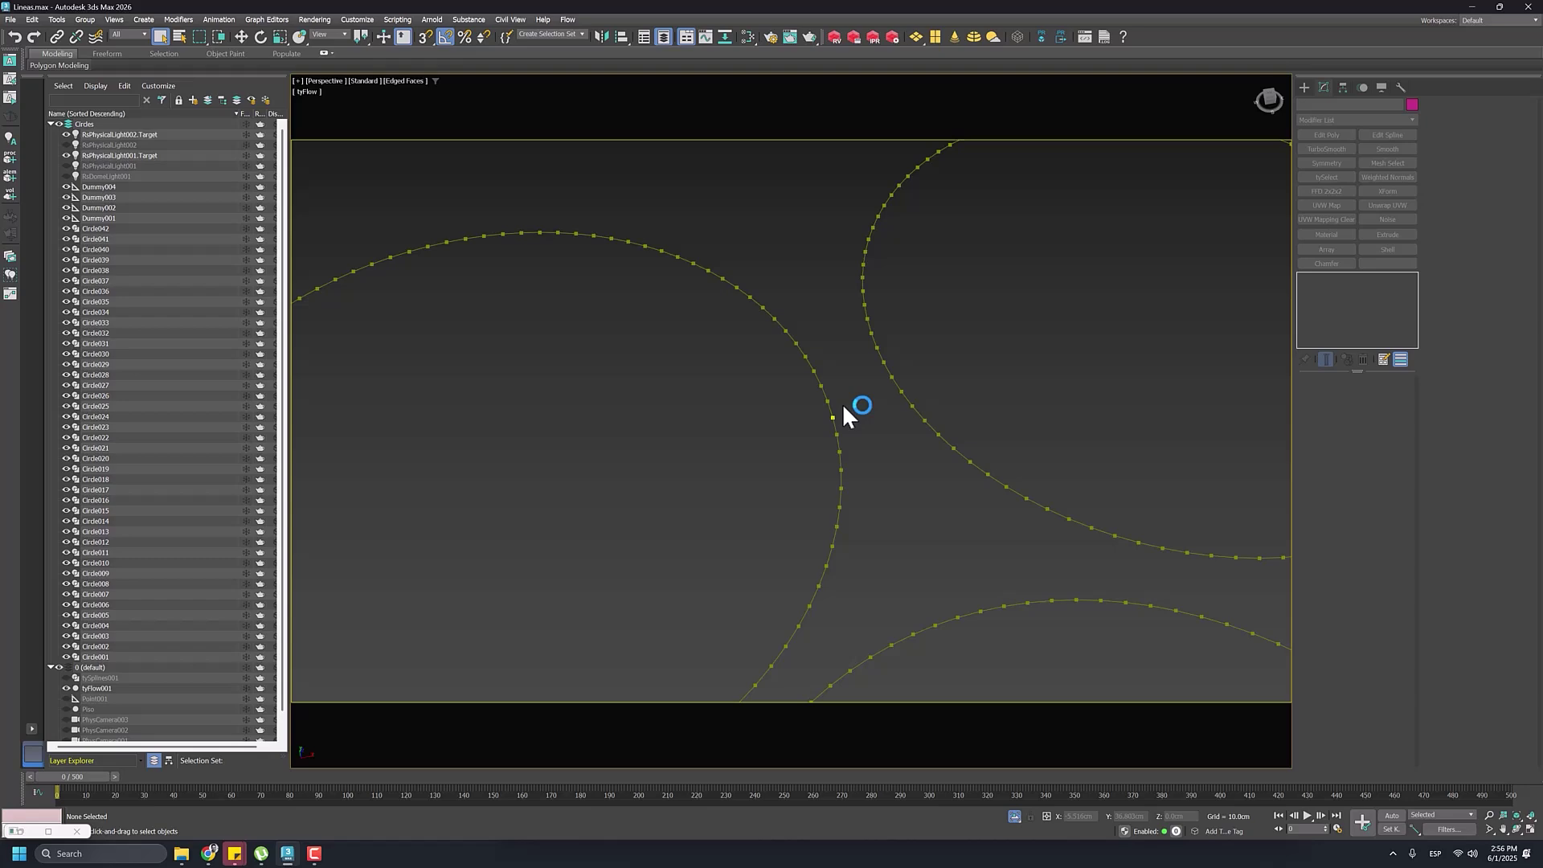
click(843, 405)
scroll(836, 386, down, 10)
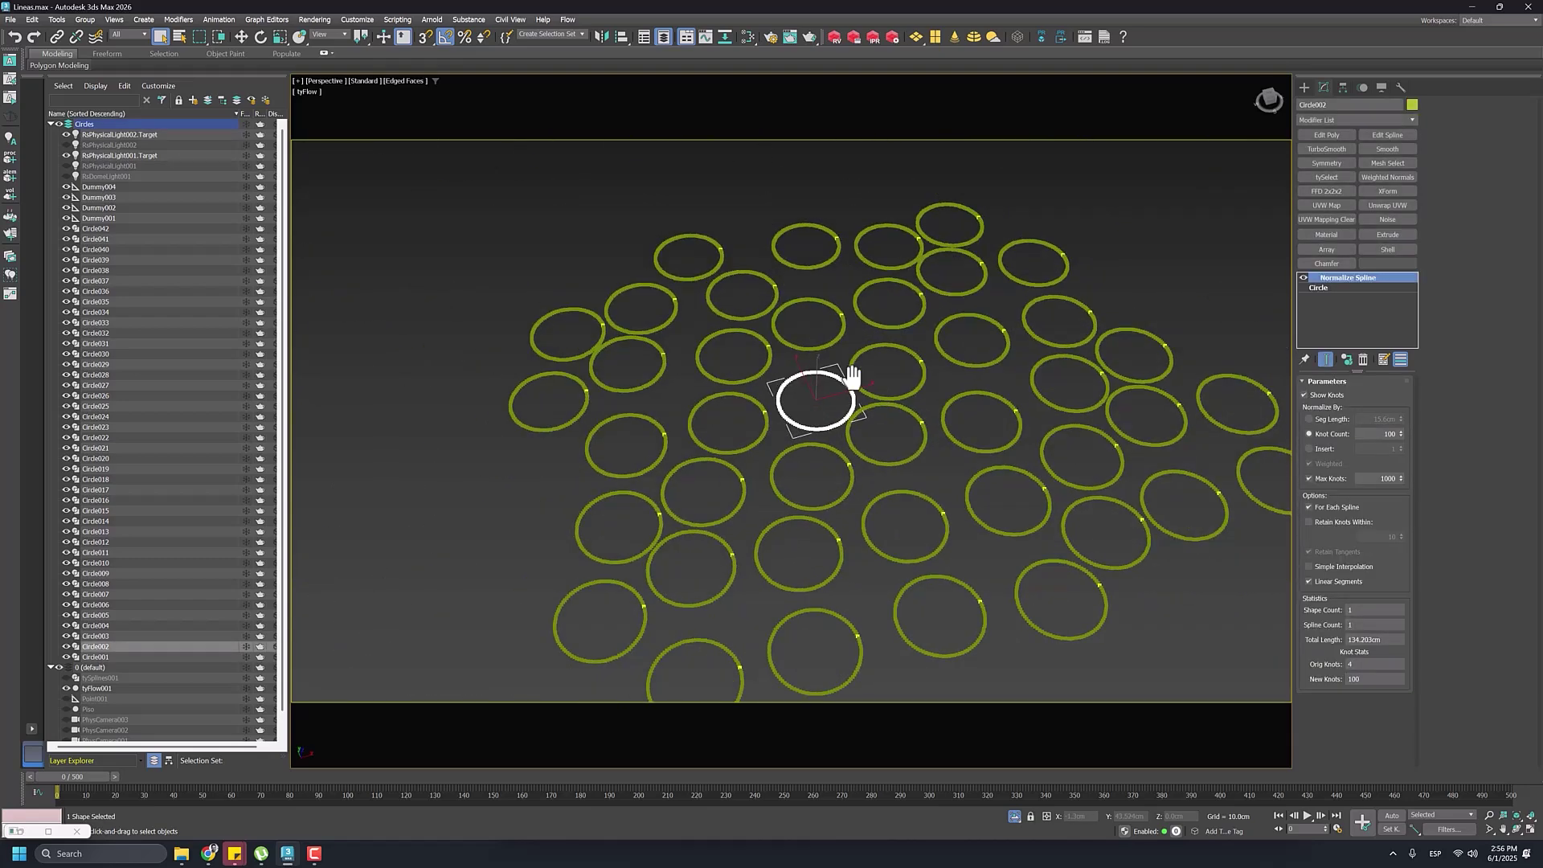
alt+middle_drag(852, 377, 800, 379)
scroll(778, 399, up, 4)
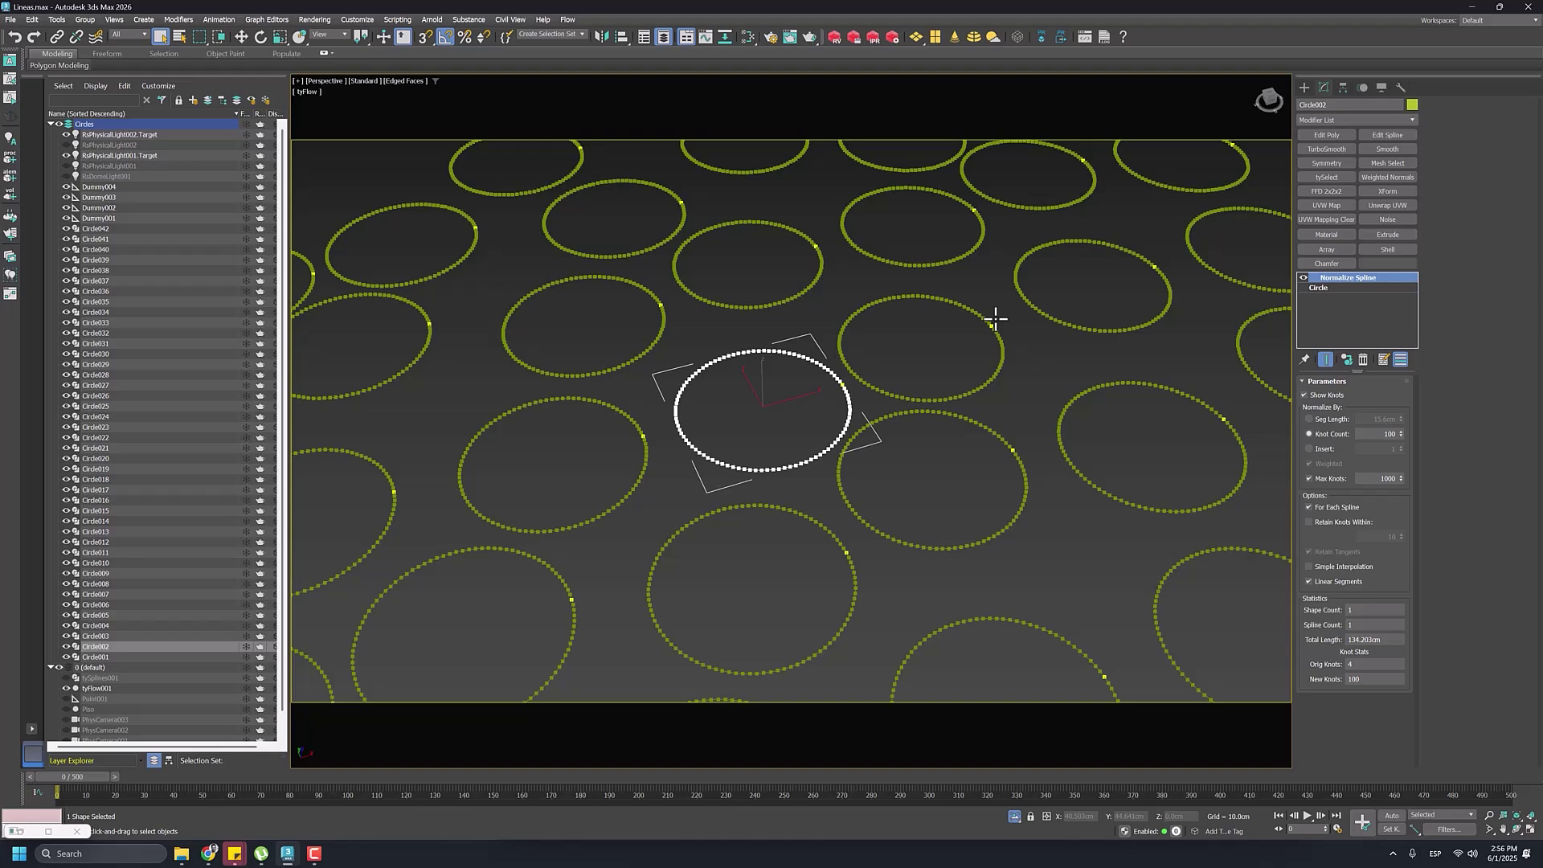
click(1305, 287)
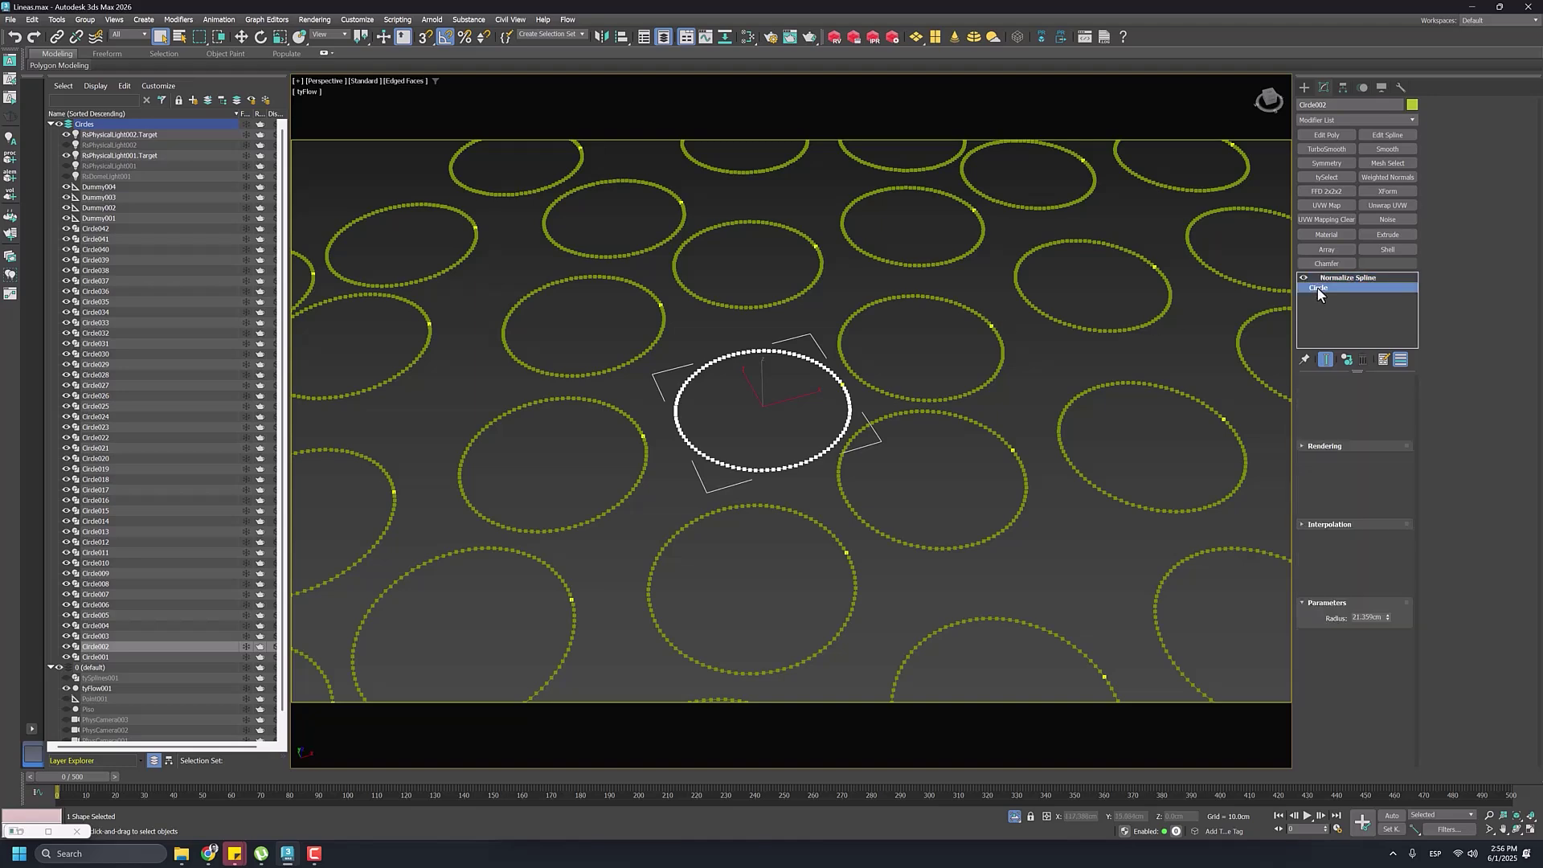
Step: Show the Normalize Spline modifier's settings on Circle002 and examine the knots around the circle
click(1300, 277)
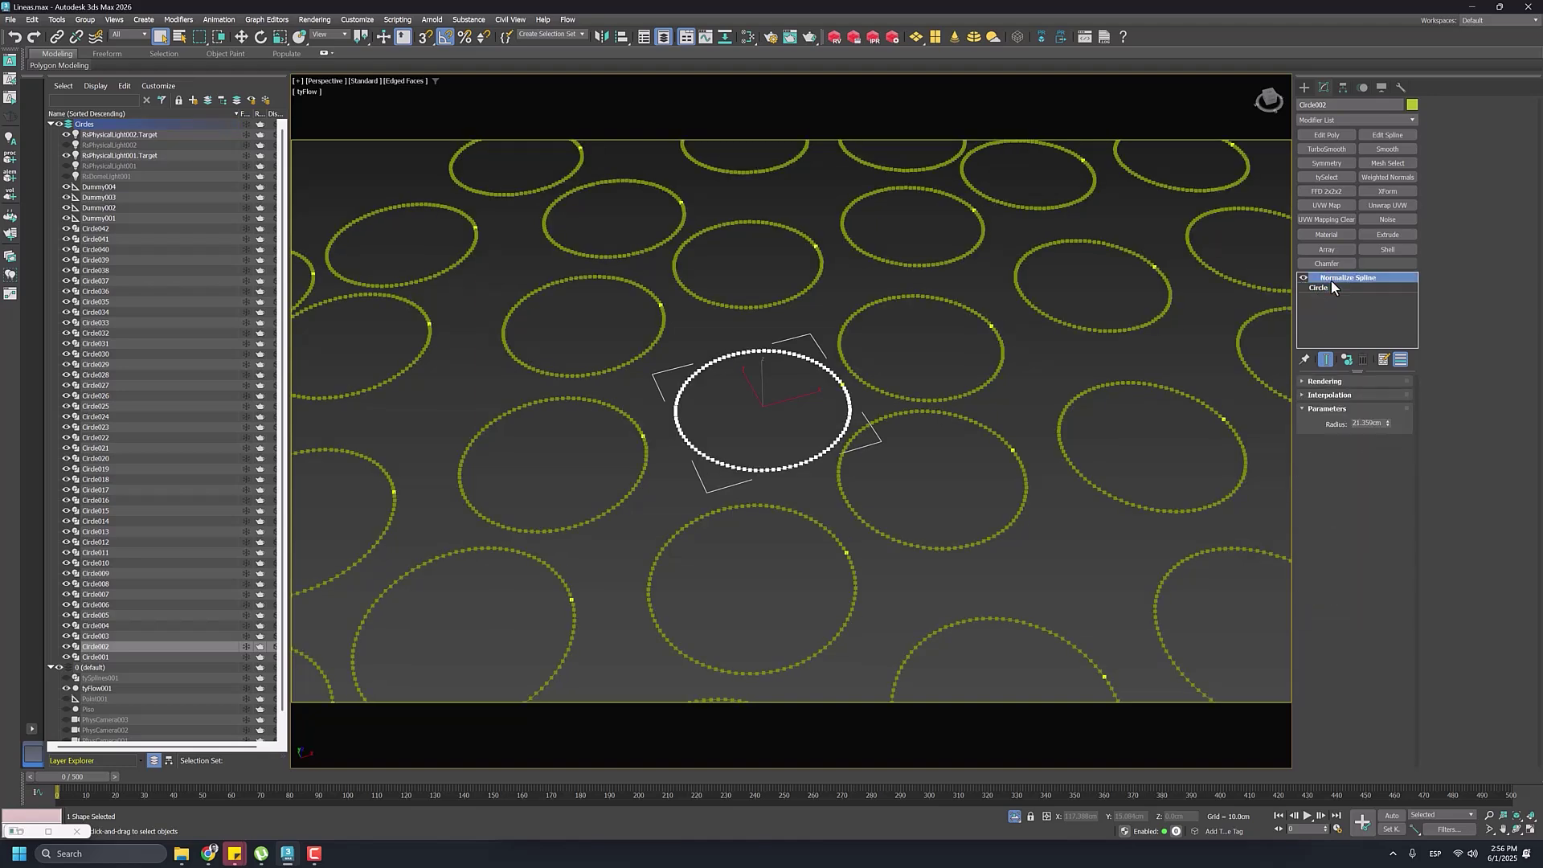
scroll(758, 422, up, 5)
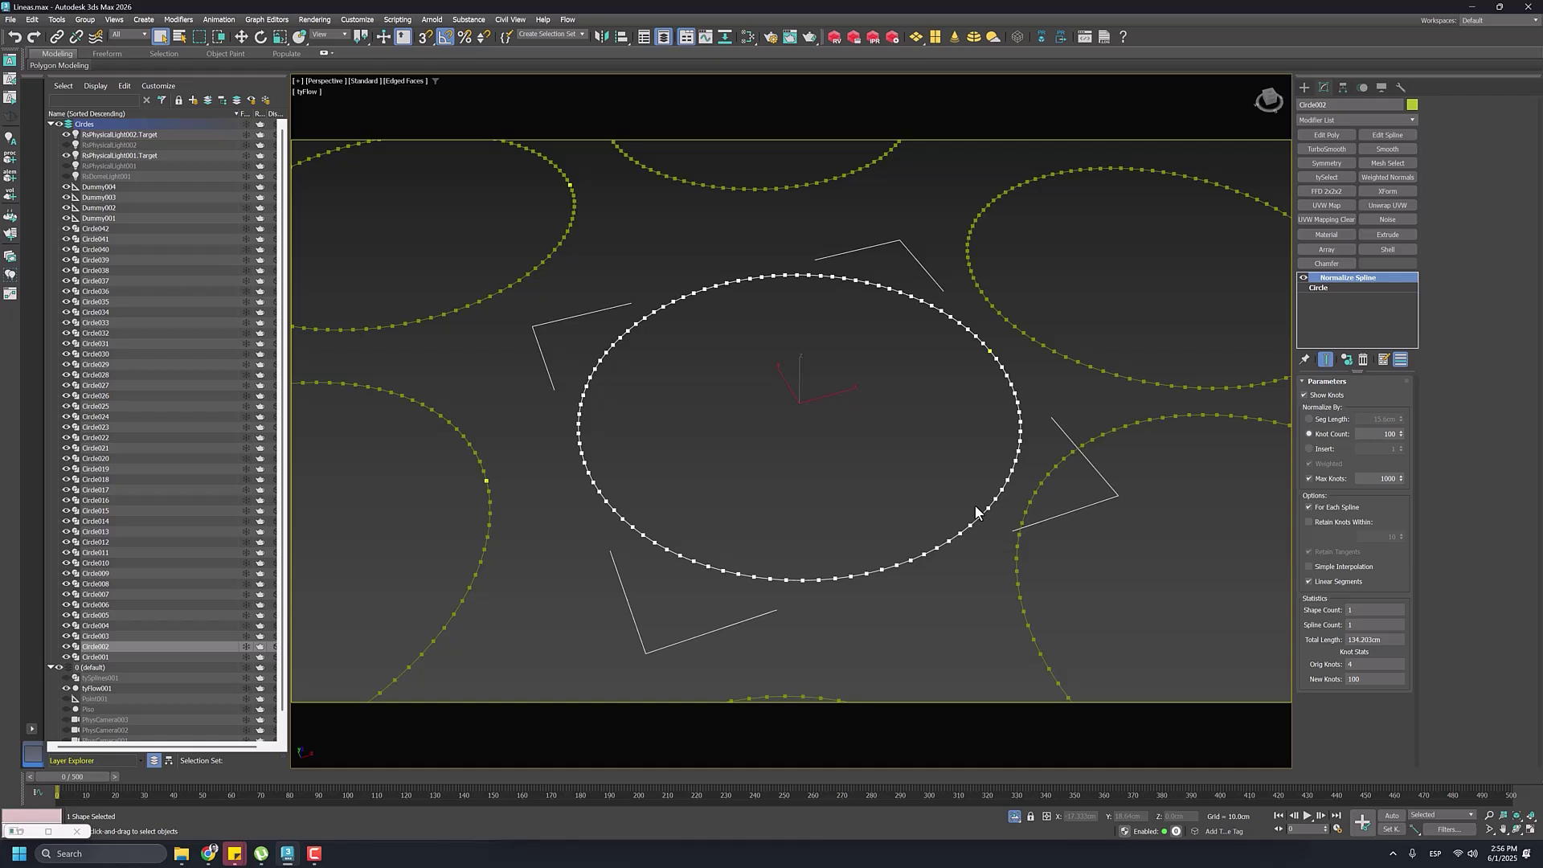
scroll(732, 391, down, 3)
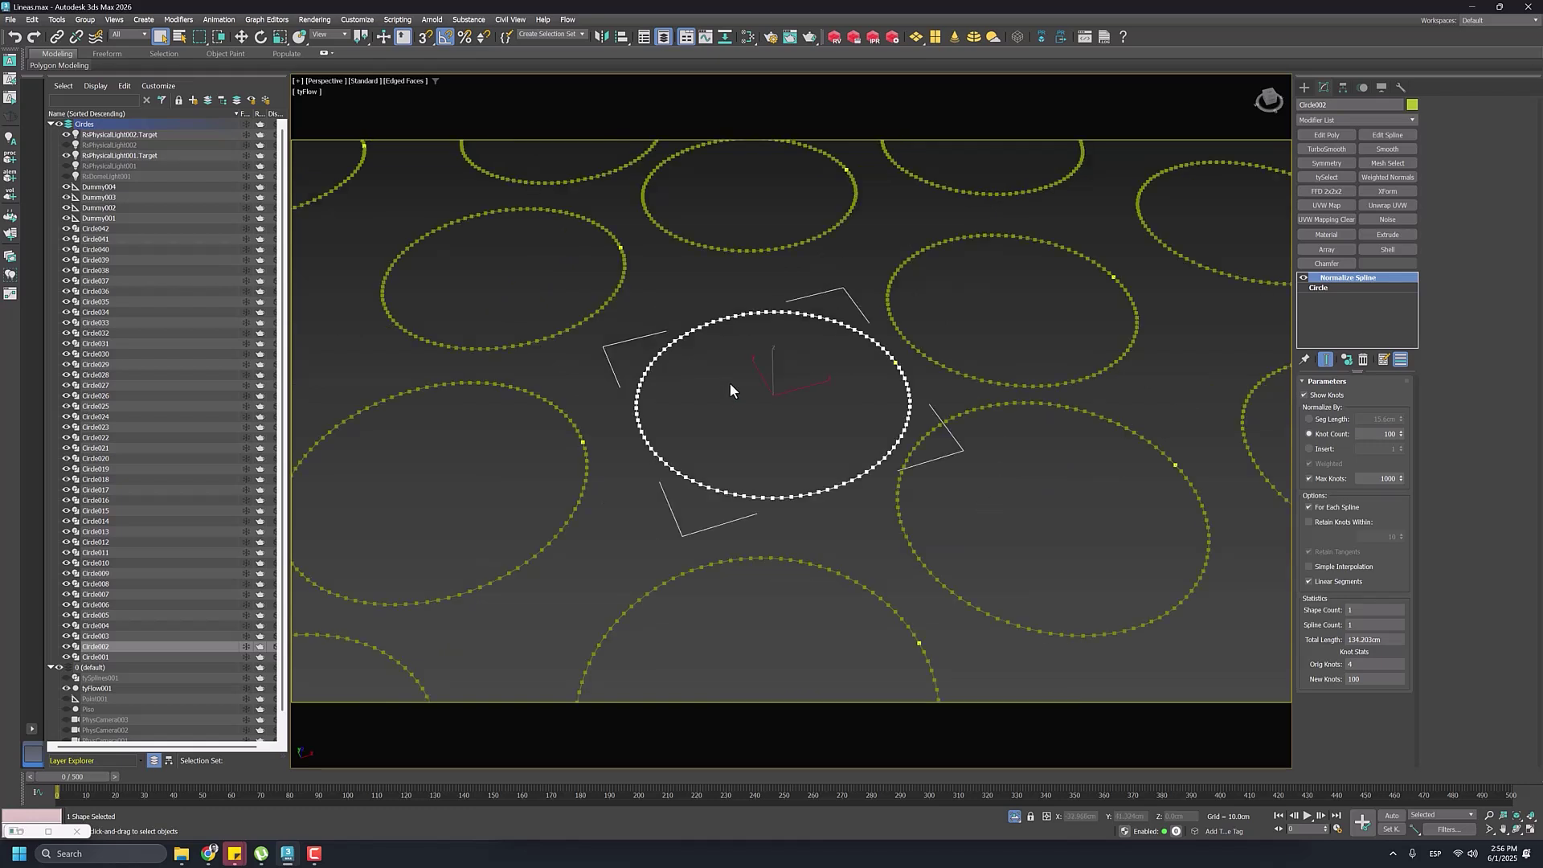
Step: Select Circle001 through Circle042 in the Circles layer and hide them
click(94, 657)
shift+click(94, 230)
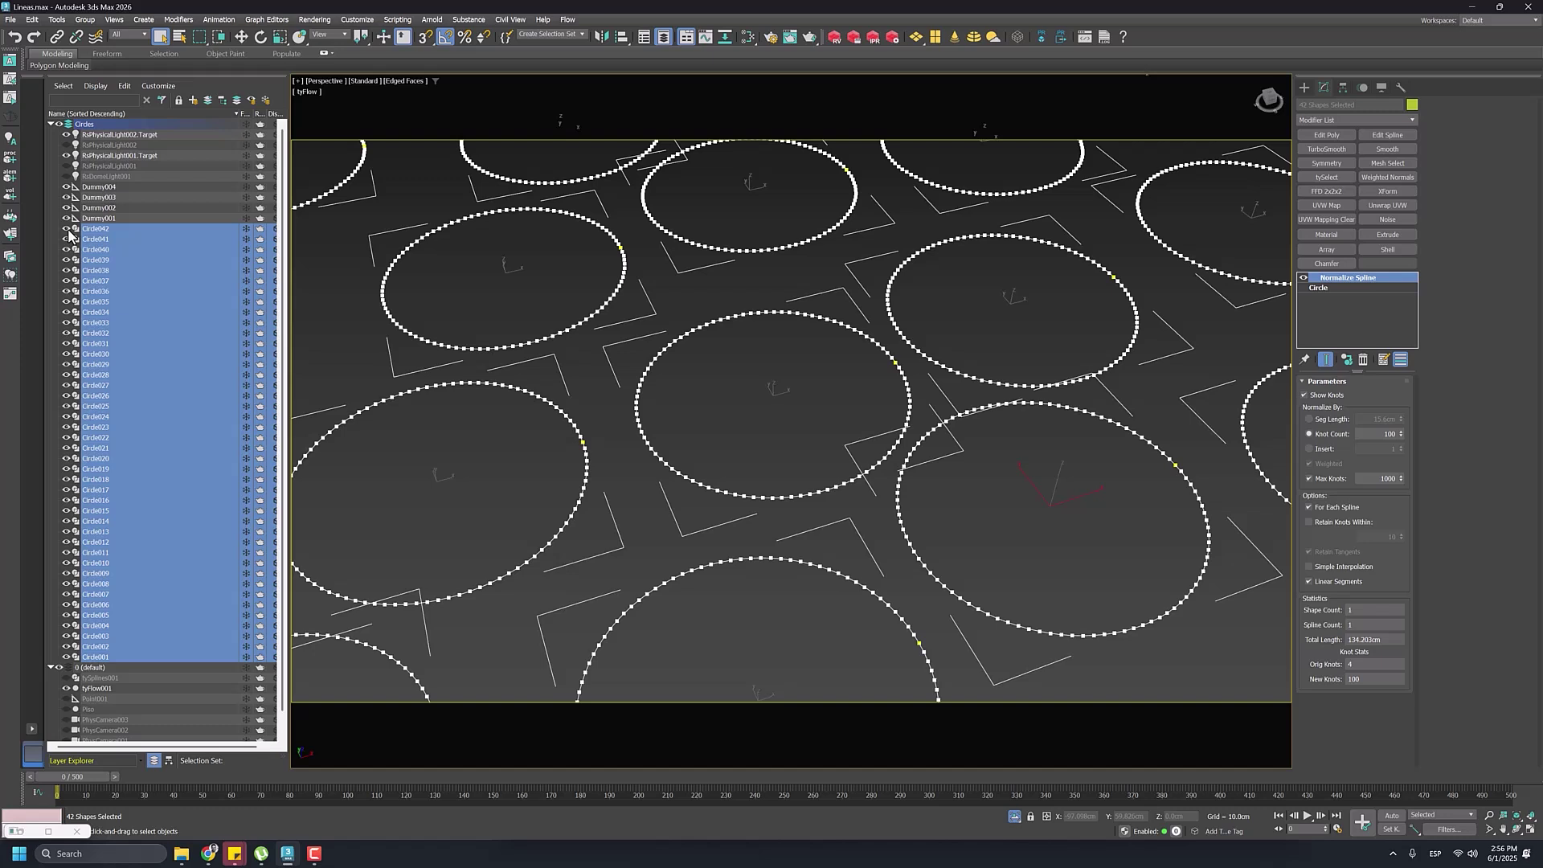
click(67, 229)
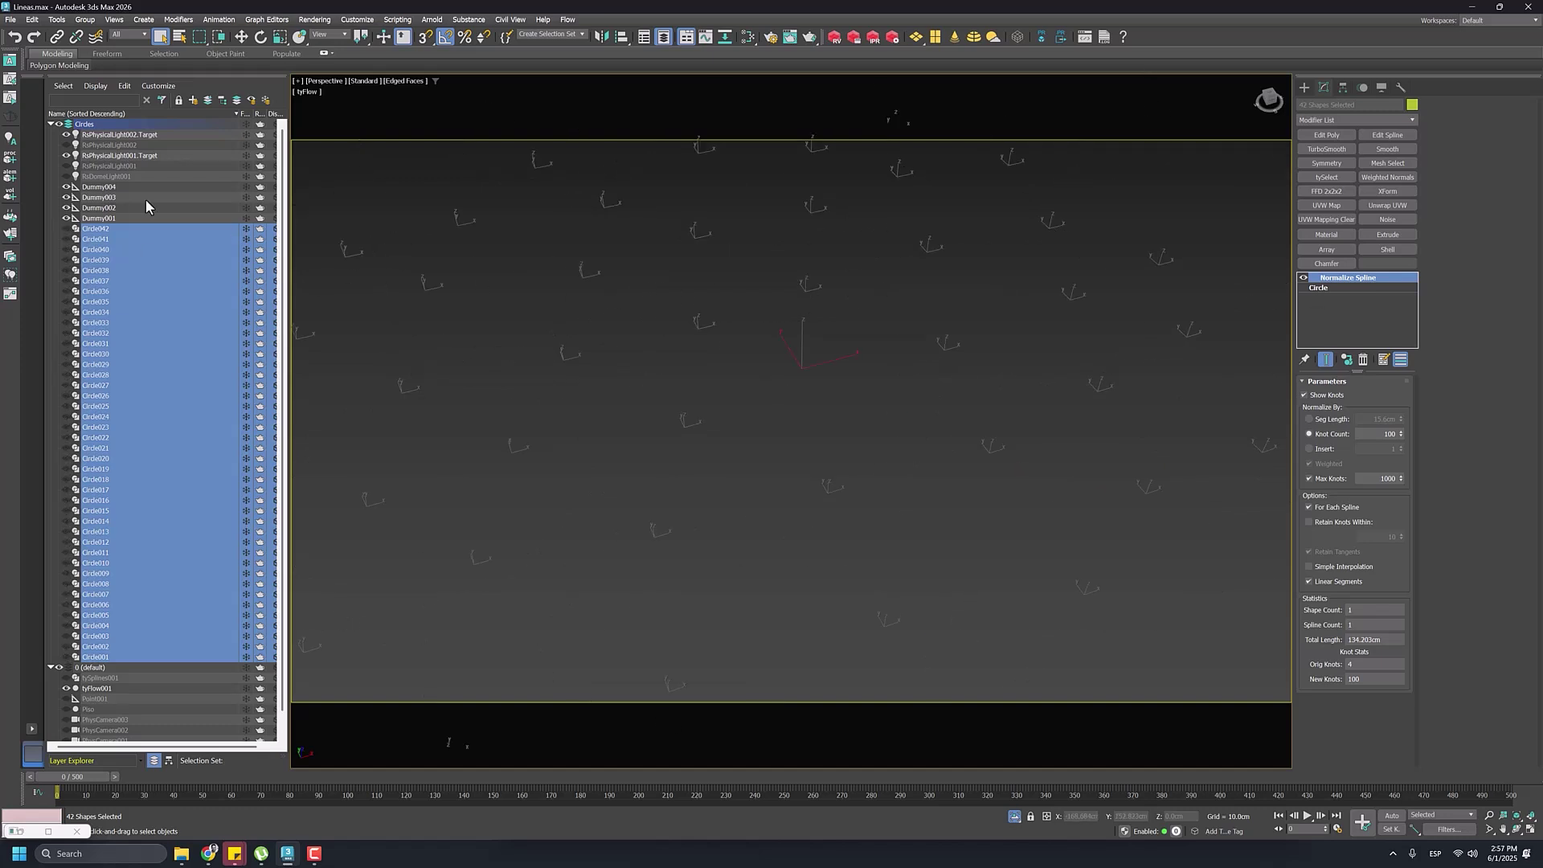
Step: Select tyFlow001, open its editor and enable the flow
click(98, 689)
click(1371, 406)
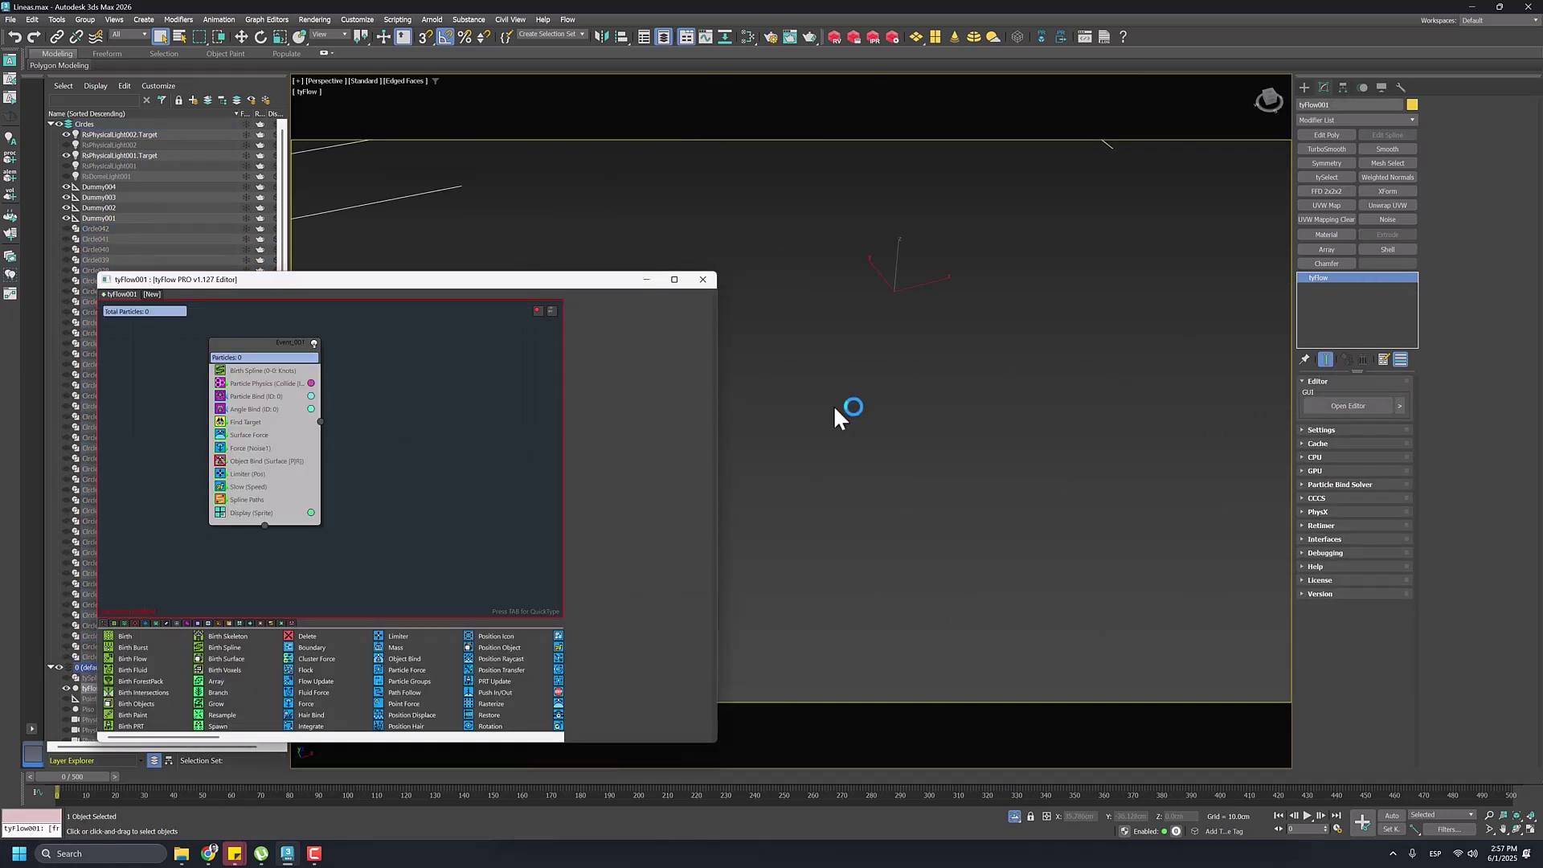
click(538, 311)
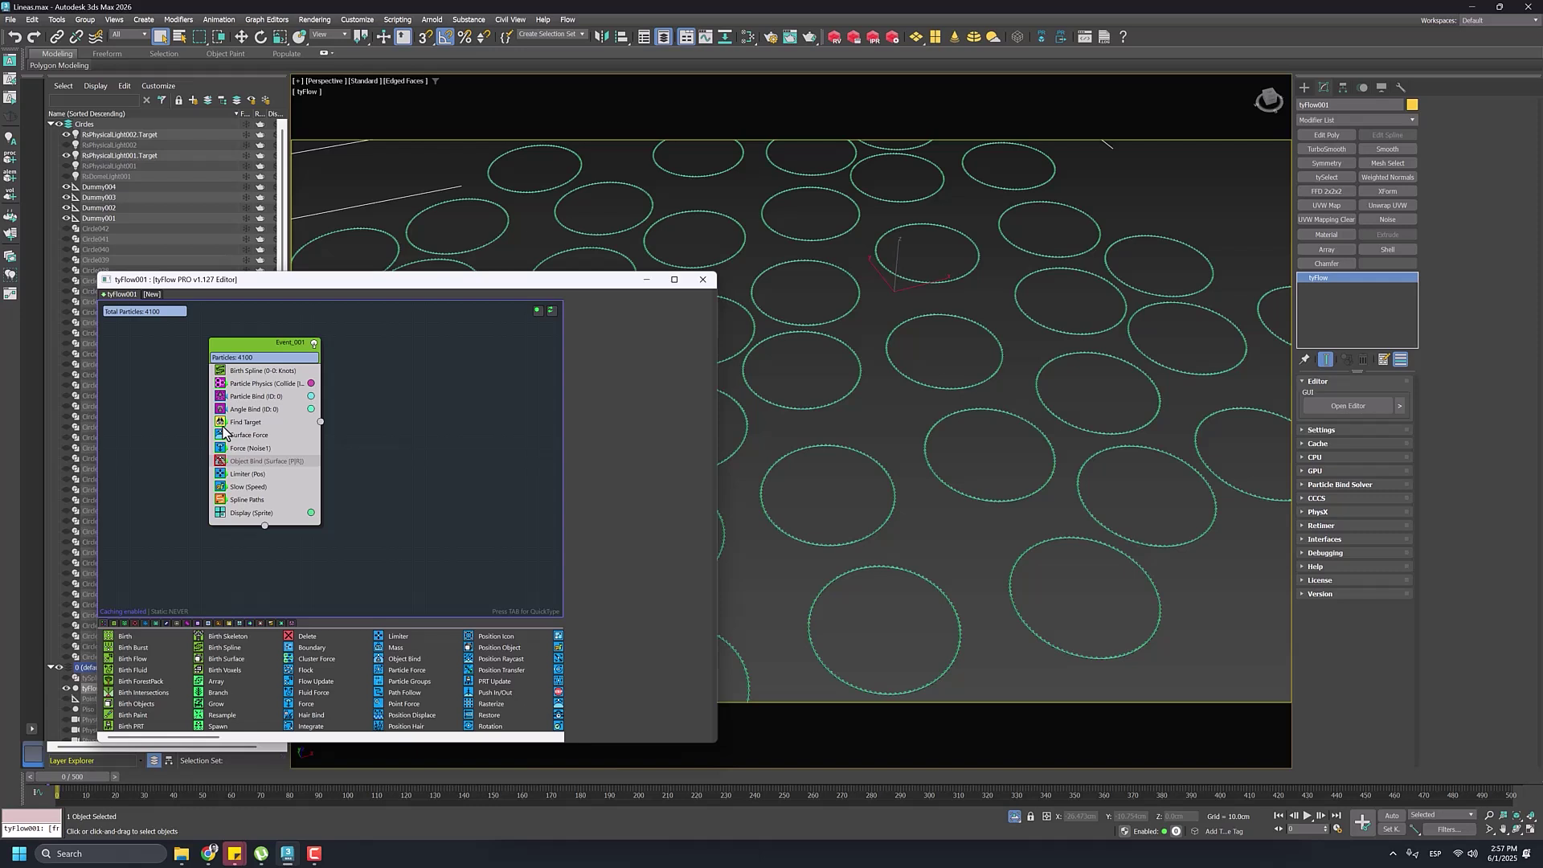
Step: Disable the Particle Physics, Particle Bind, Angle Bind, Find Target, Surface Force and Force operators in Event_001
click(220, 385)
click(220, 396)
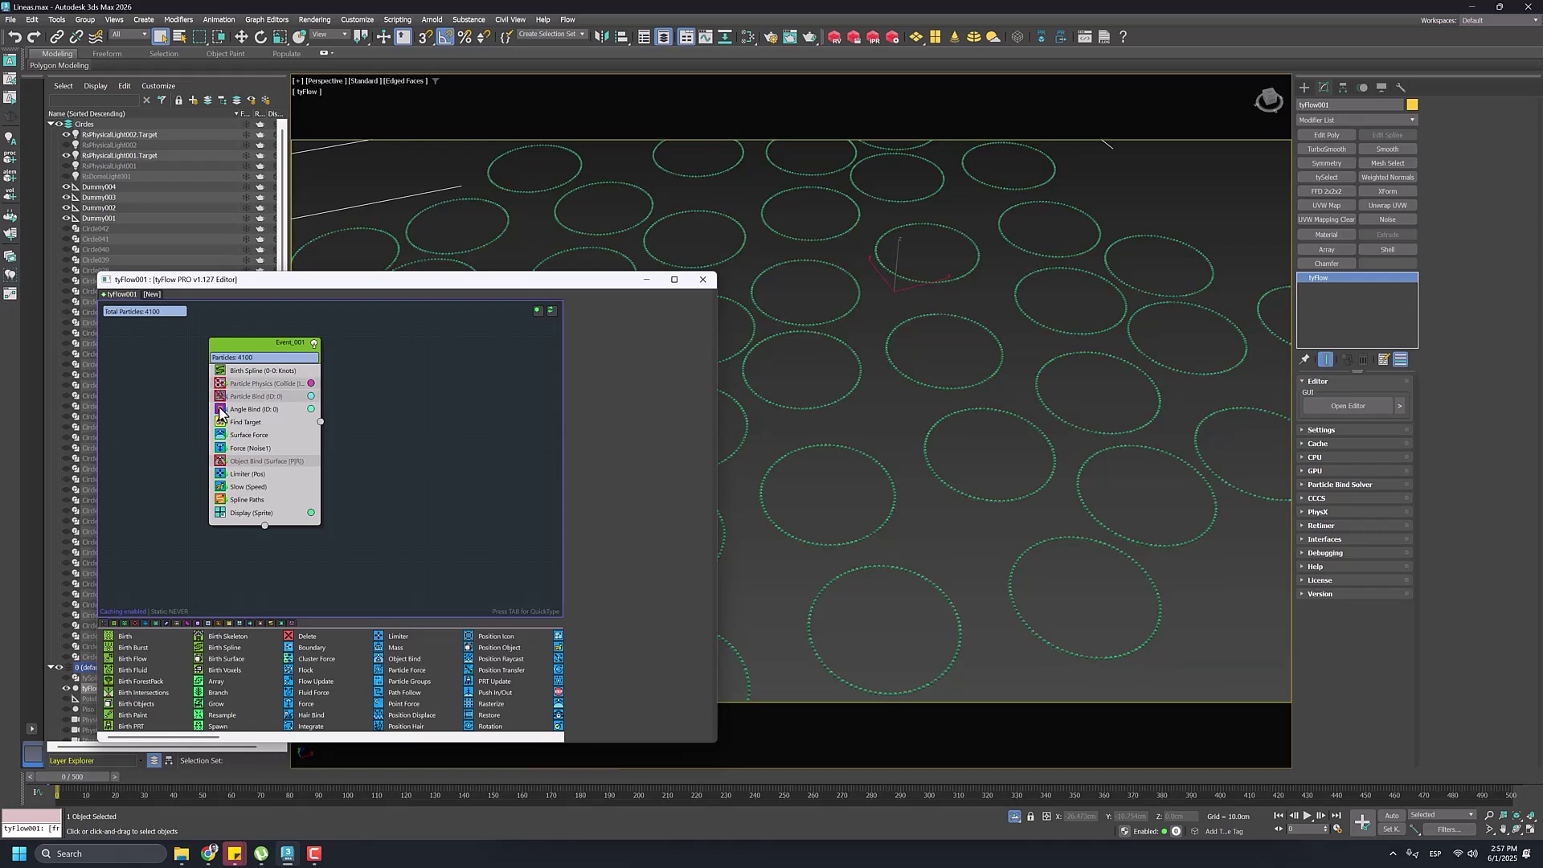
click(220, 409)
click(220, 422)
click(220, 435)
click(220, 448)
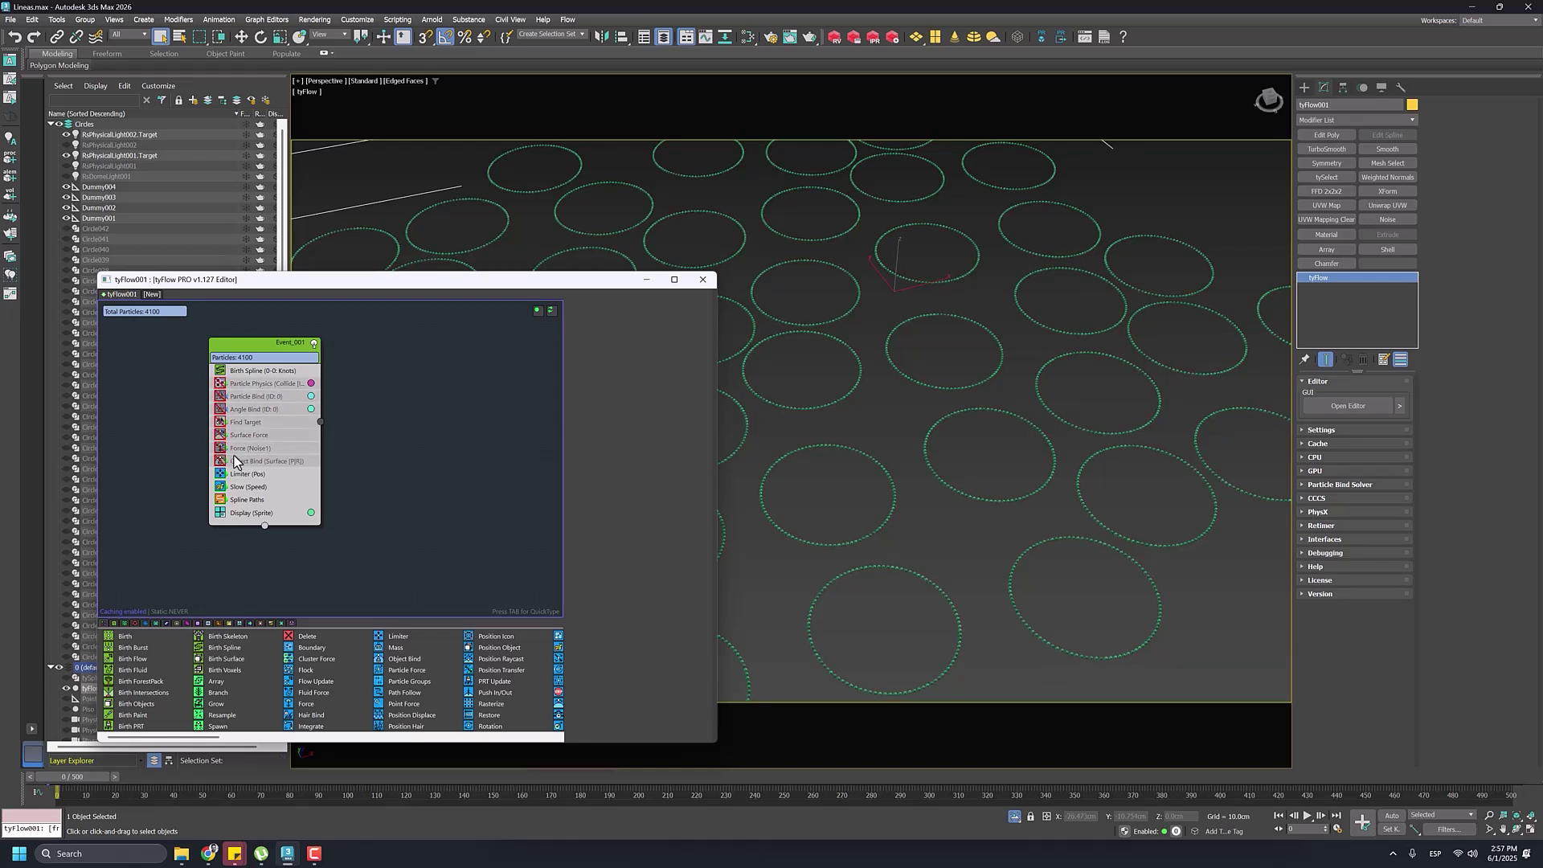
Step: Delete the Object Bind operator from Event_001 and disable the Limiter, Slow and Spline Paths operators
click(241, 462)
key(Delete)
click(220, 460)
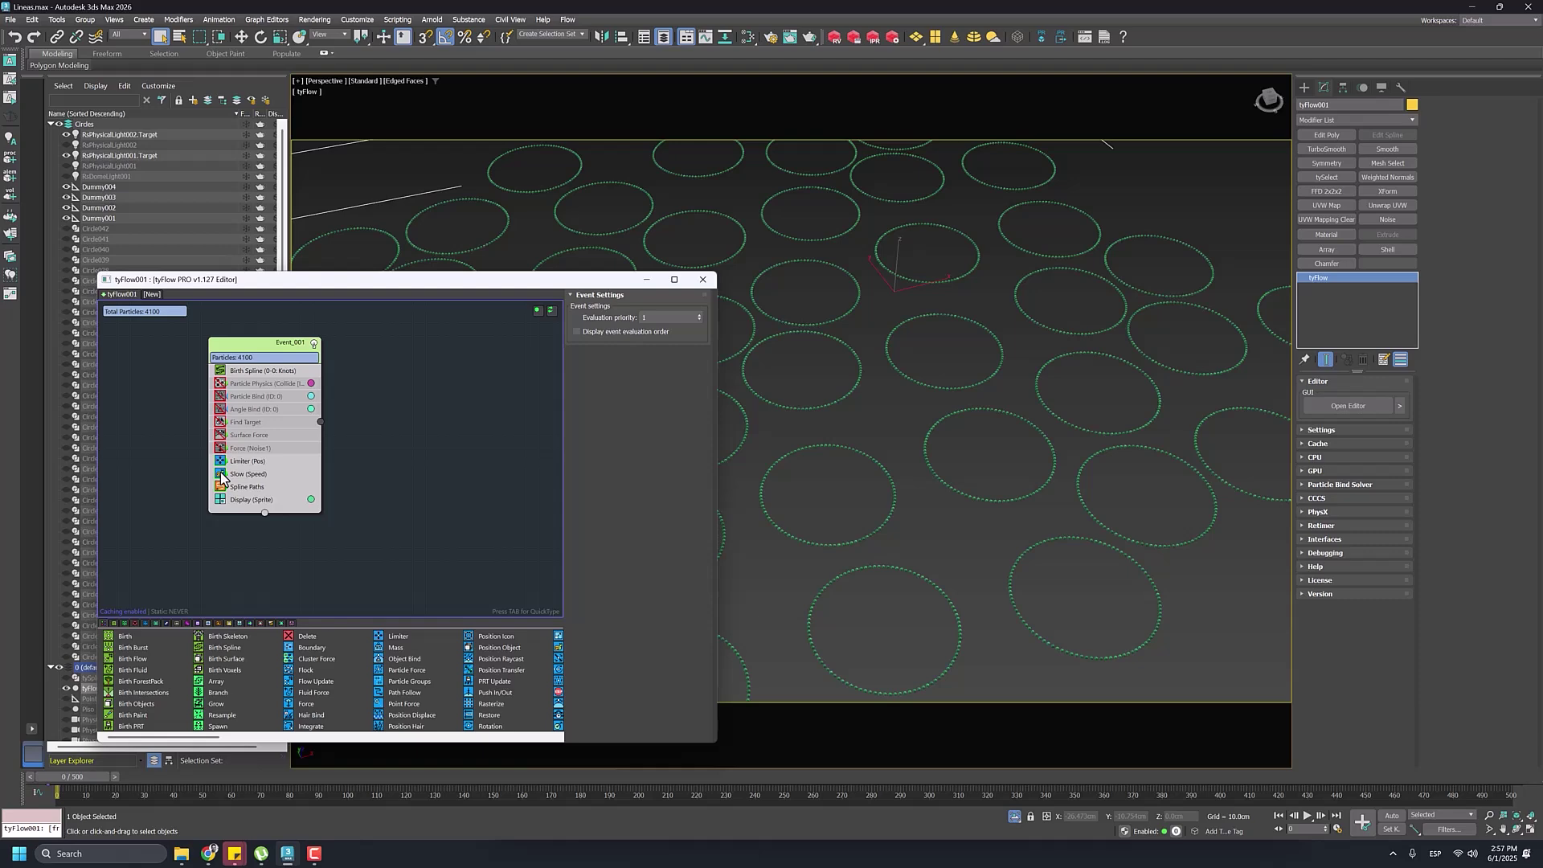
click(219, 474)
click(219, 486)
Step: Show the Birth Spline operator's settings and examine the particles placed on the circles' knots
click(269, 371)
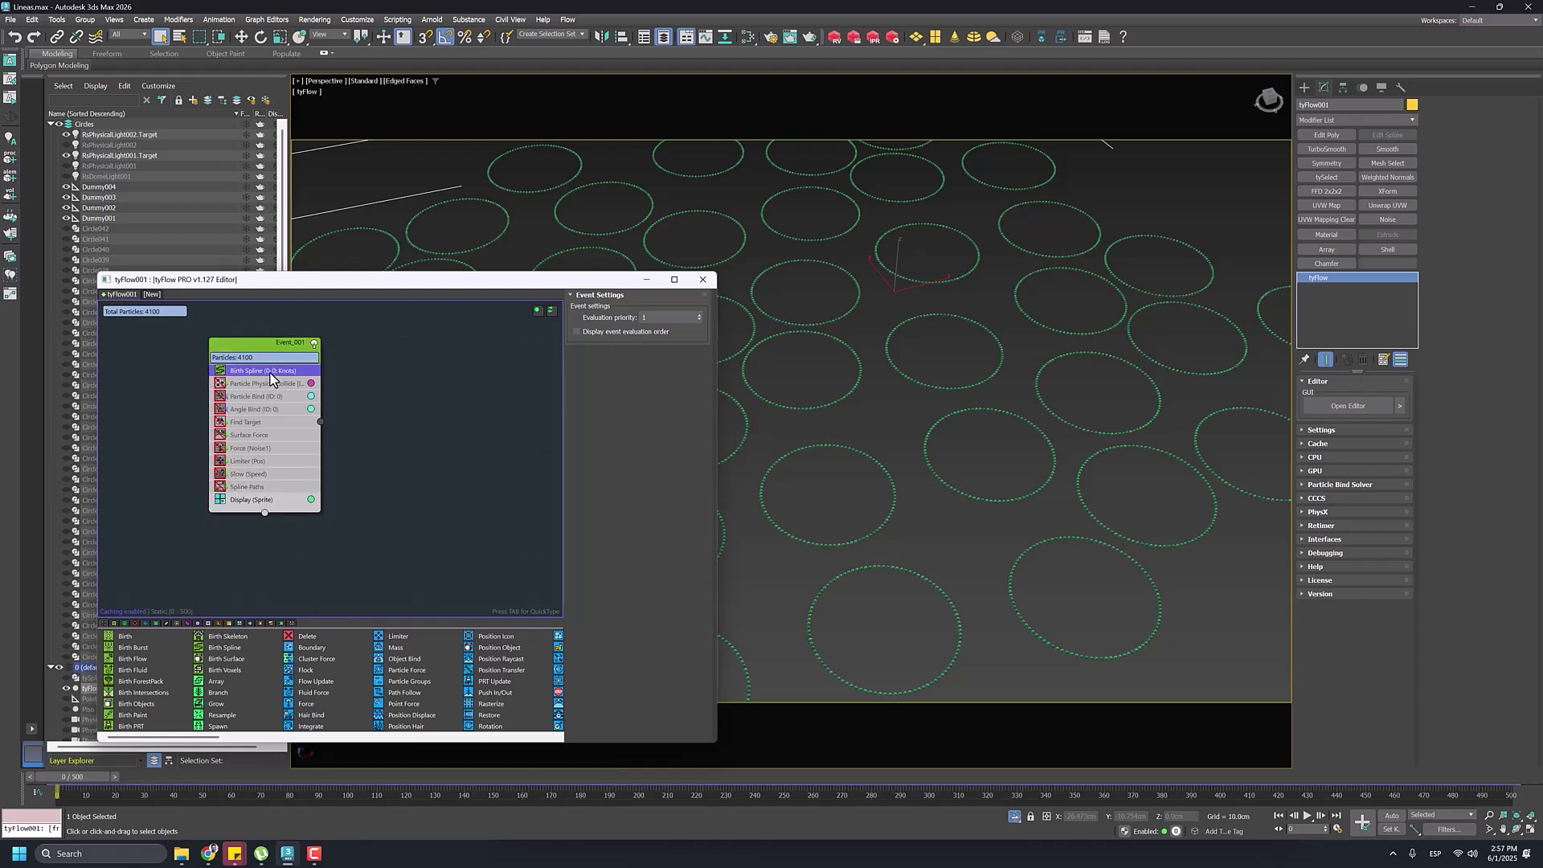
scroll(923, 331, down, 3)
middle_drag(923, 331, 990, 341)
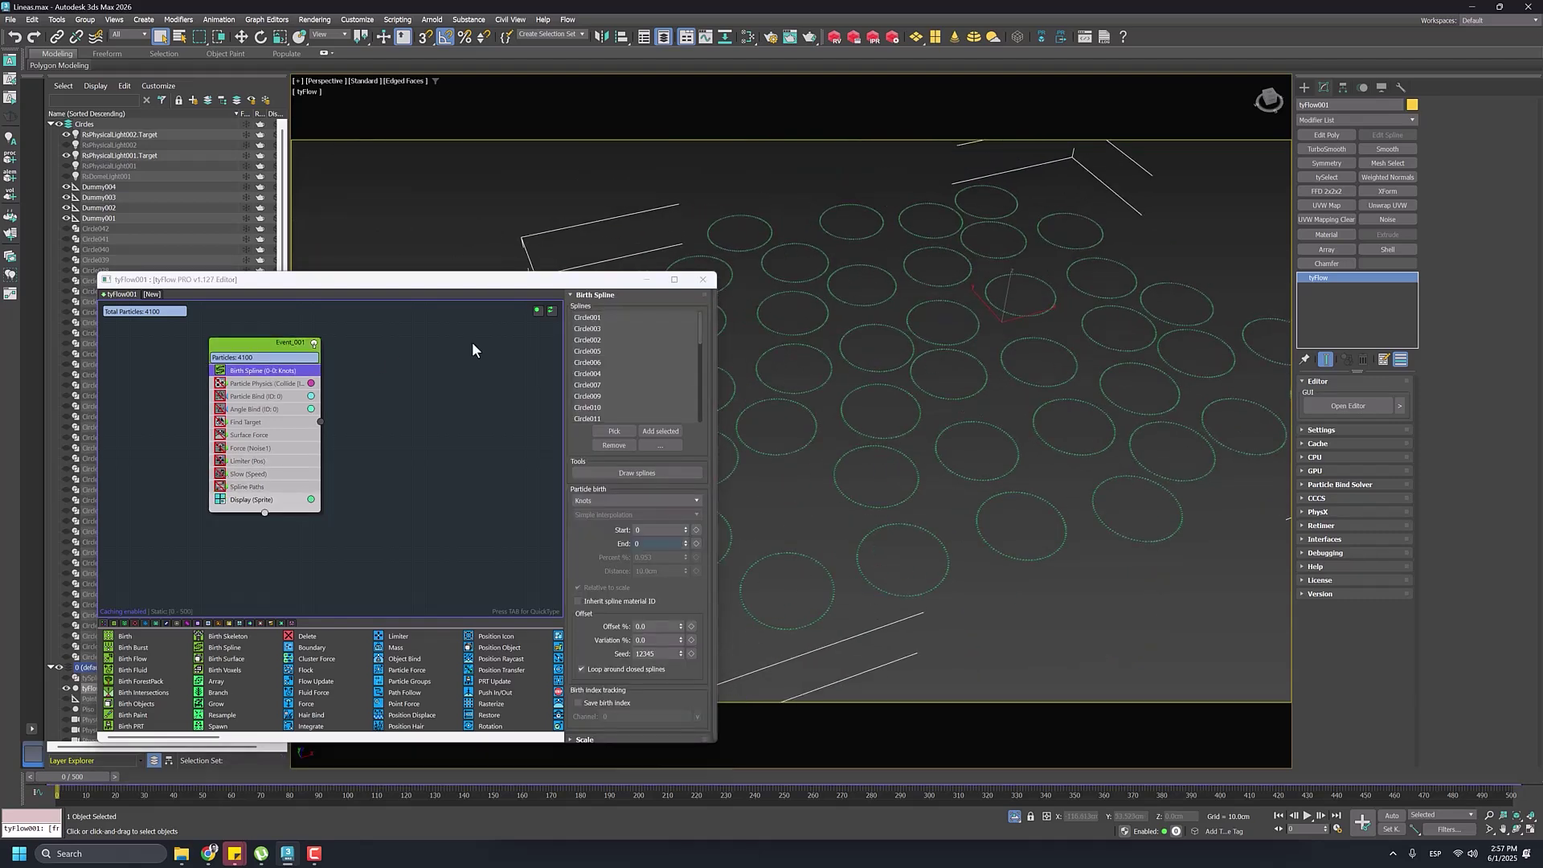
scroll(838, 335, up, 3)
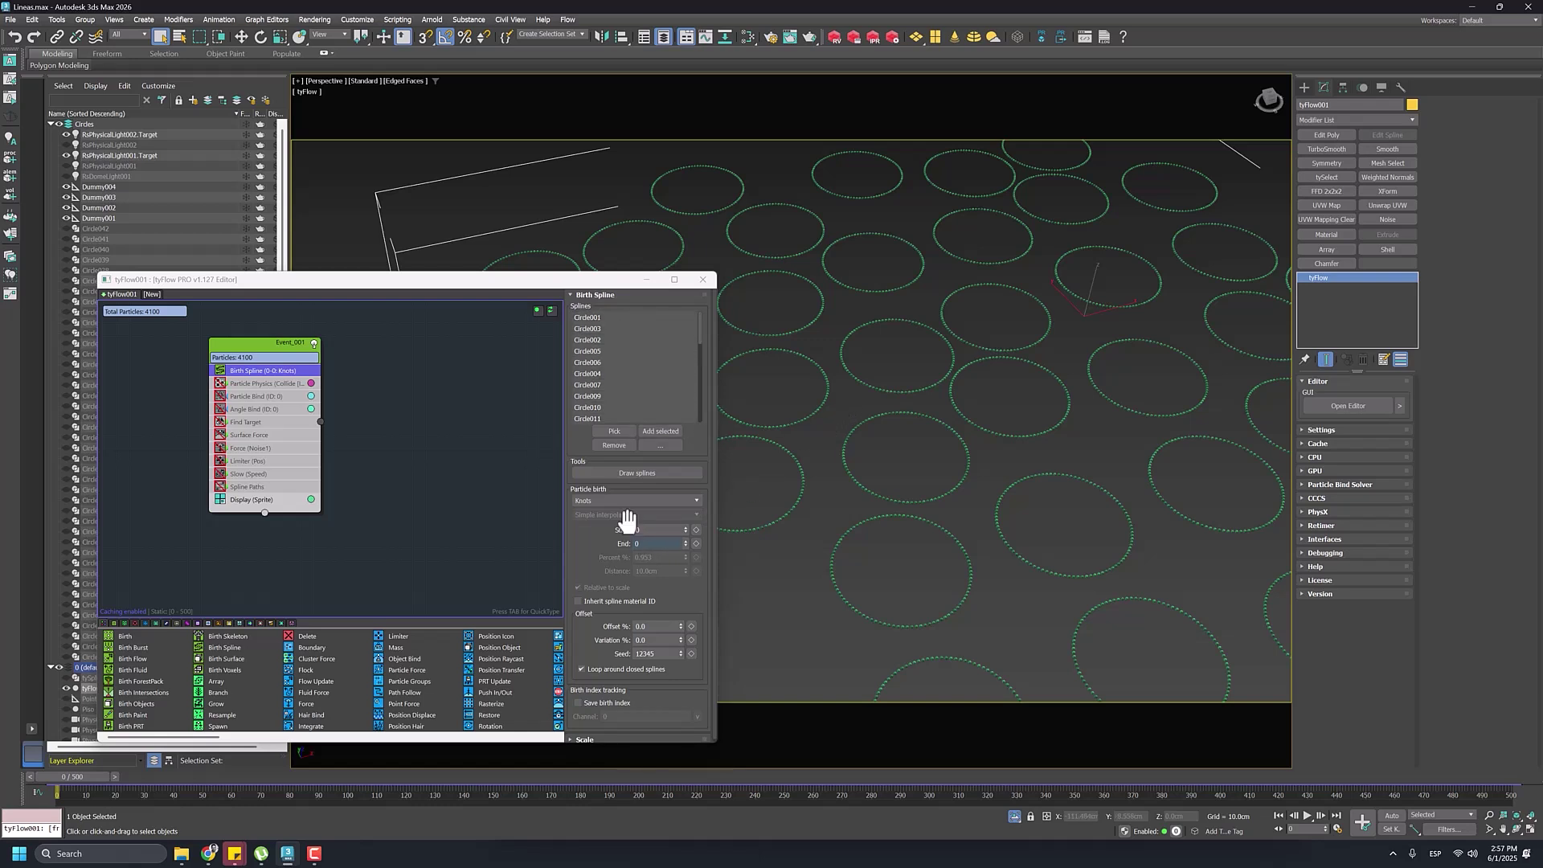
scroll(818, 486, up, 5)
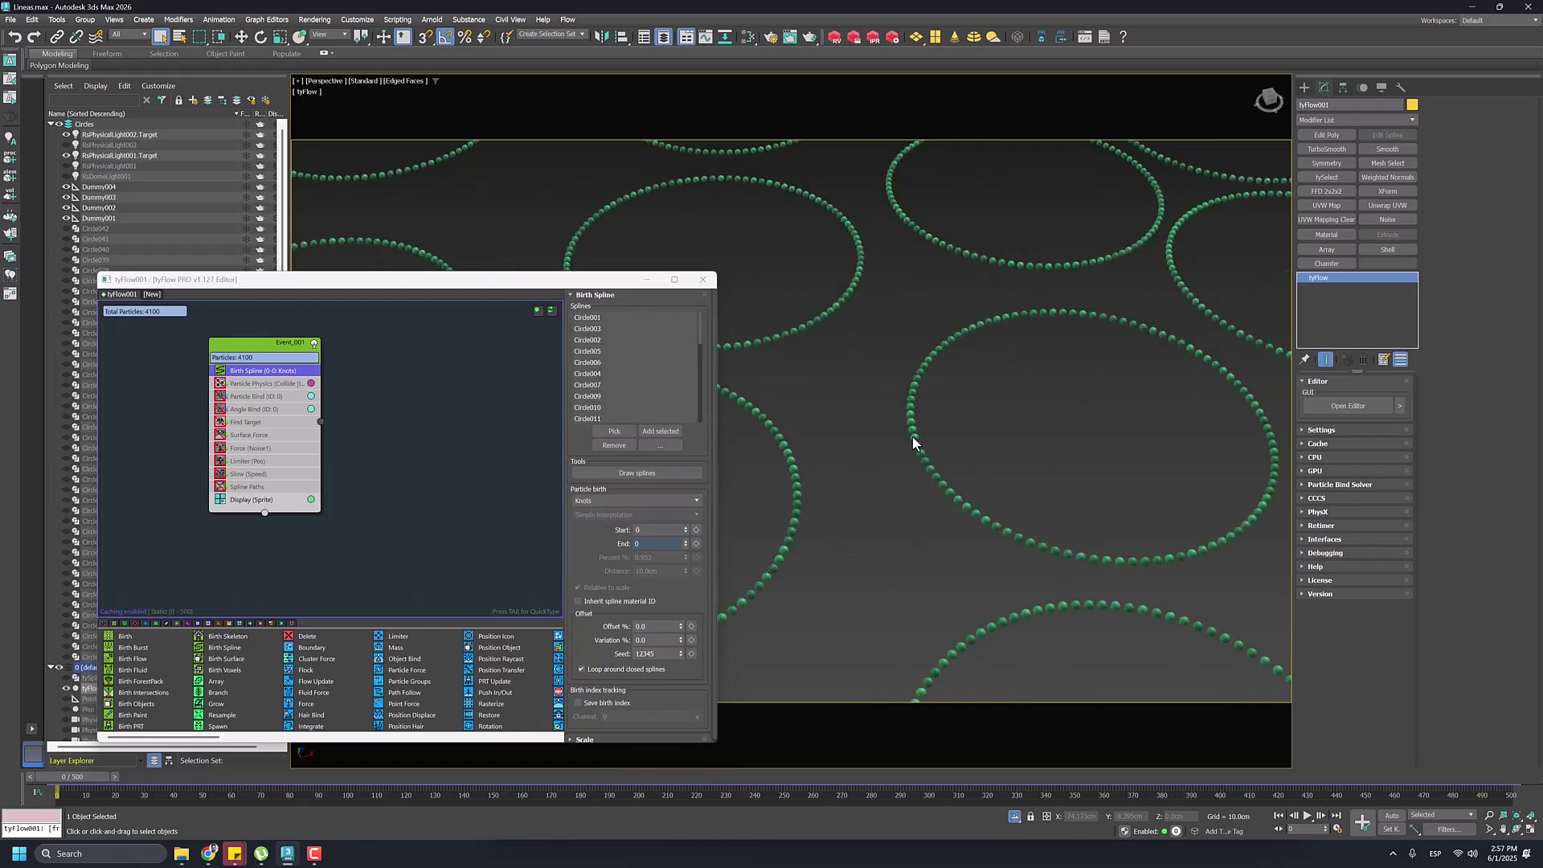
middle_drag(796, 431, 833, 449)
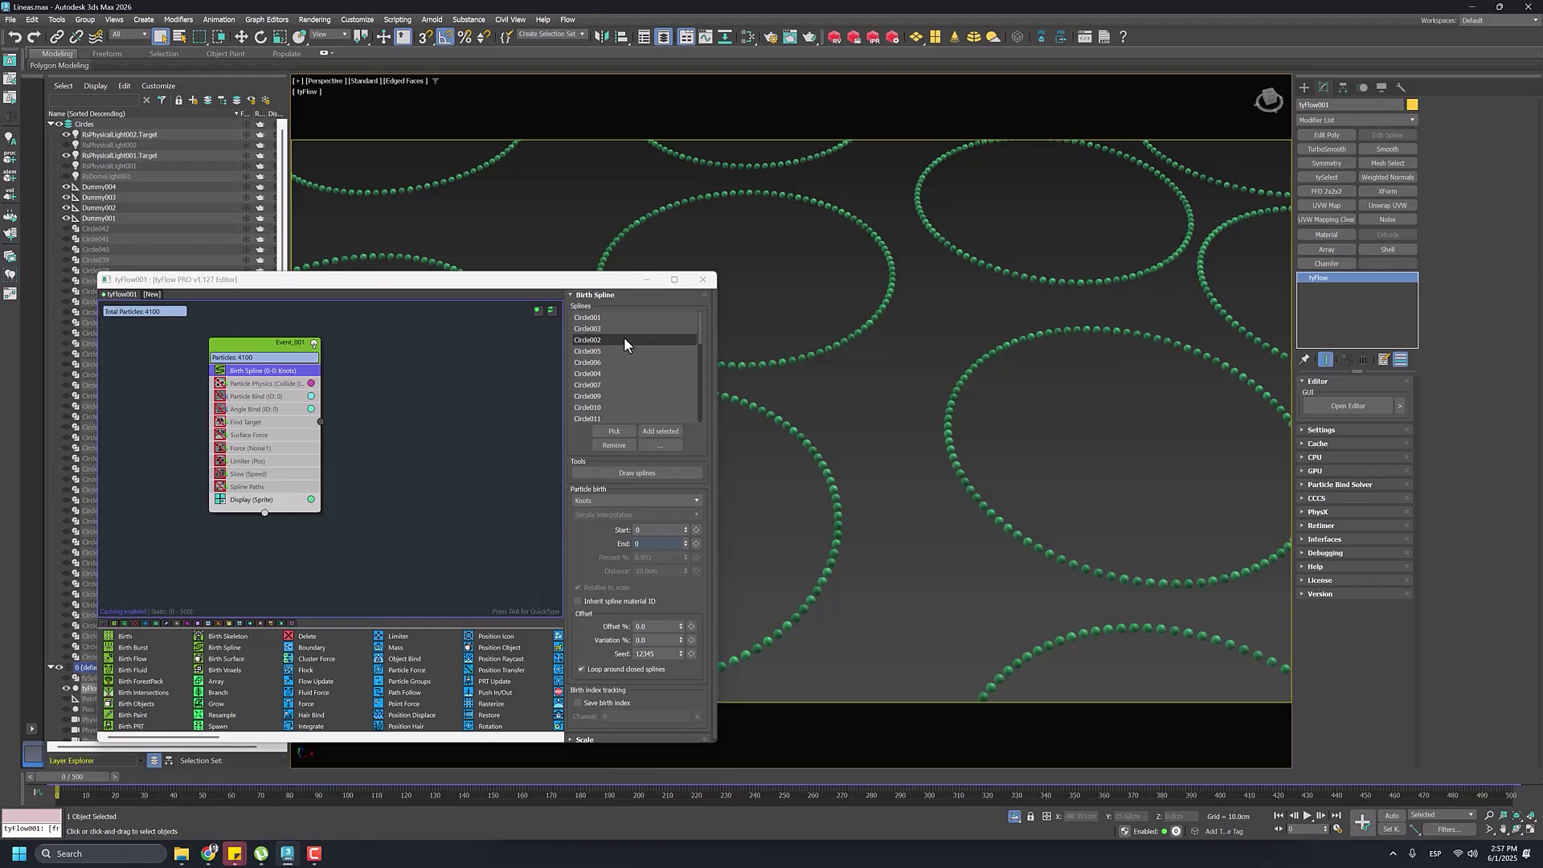
Step: Reposition the tyFlow editor and scrub the opening frames, ending at frame 0
drag(586, 279, 561, 201)
scroll(892, 349, down, 5)
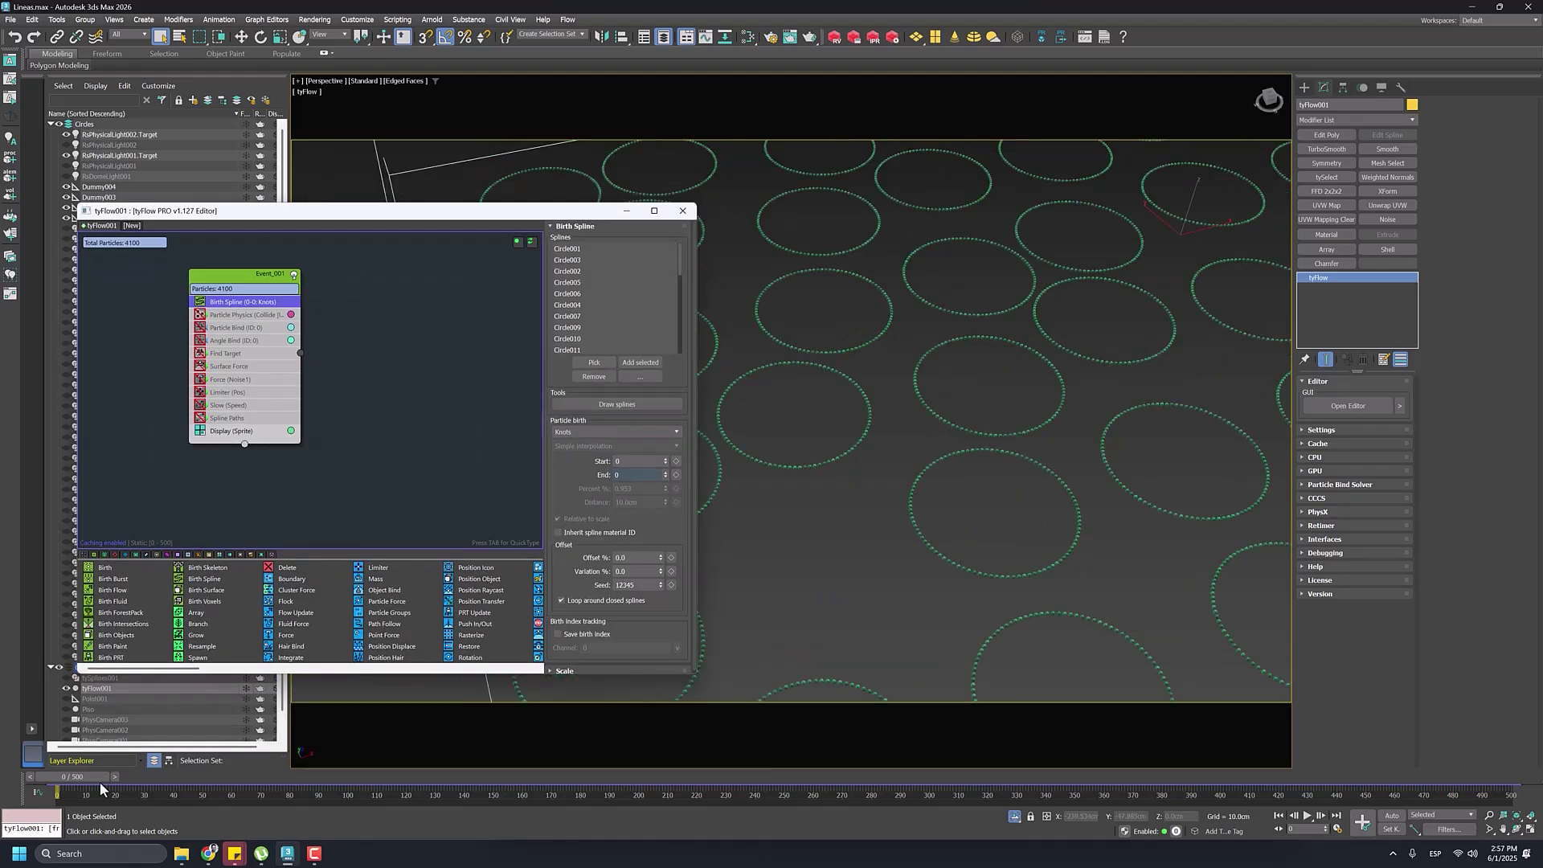
drag(97, 778, 48, 781)
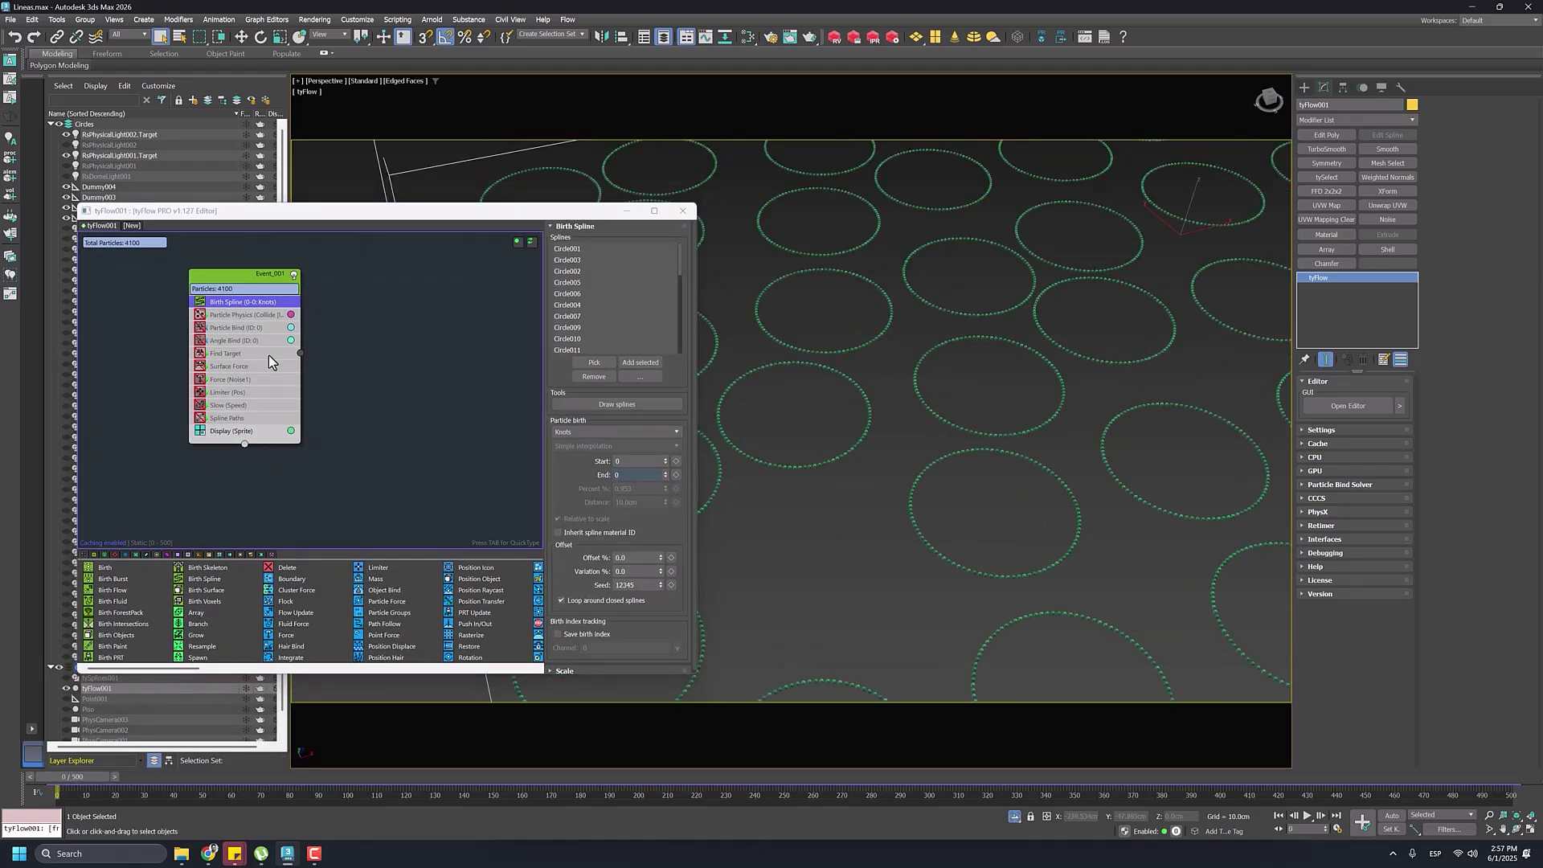
Step: Enable the Particle Physics operator in Event_001 and show its settings
click(200, 314)
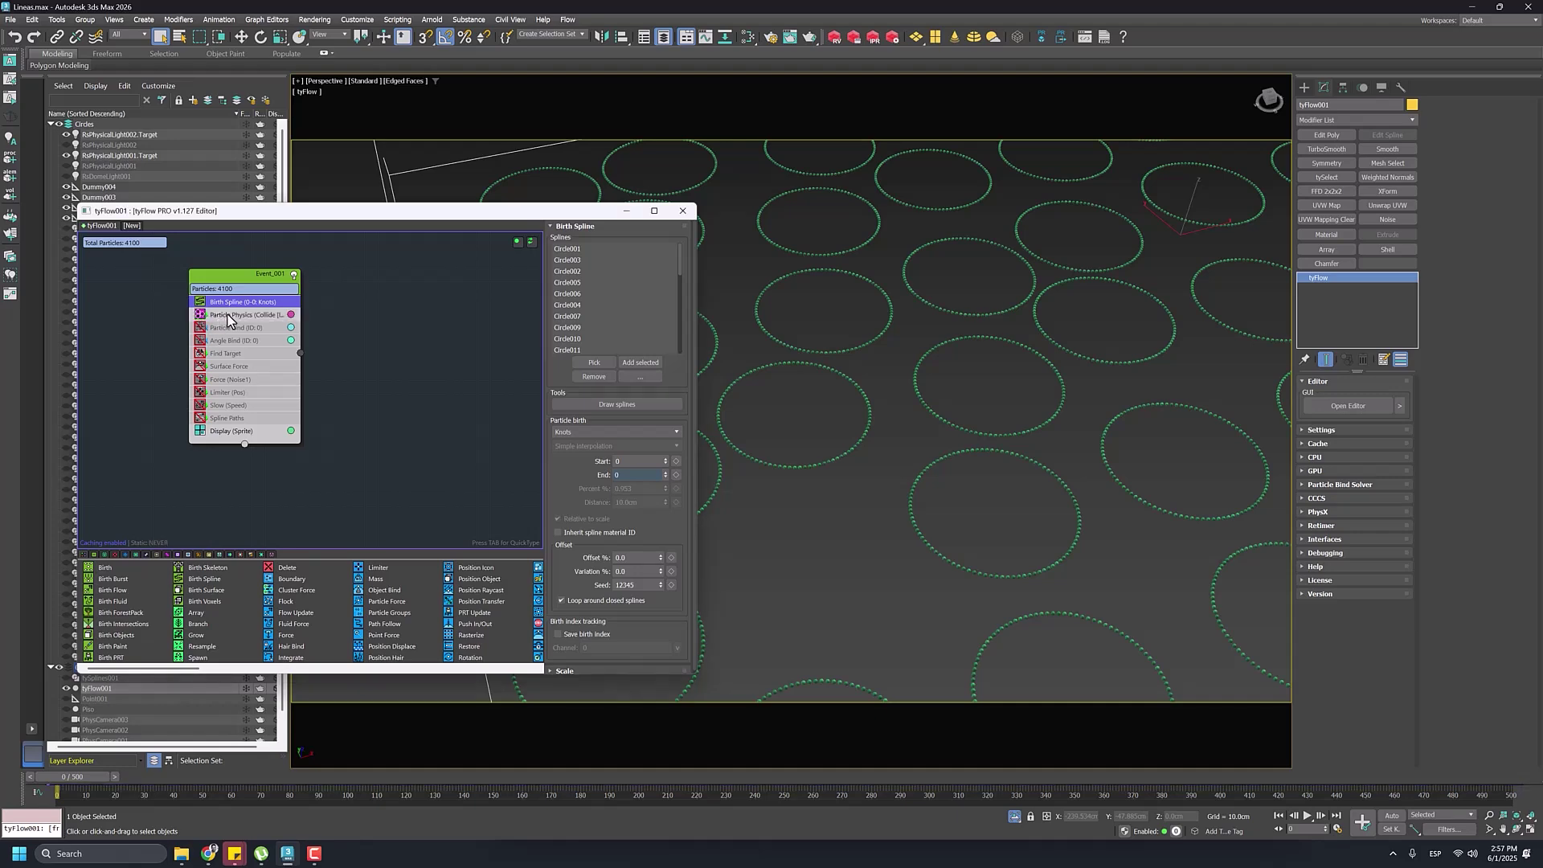
click(233, 315)
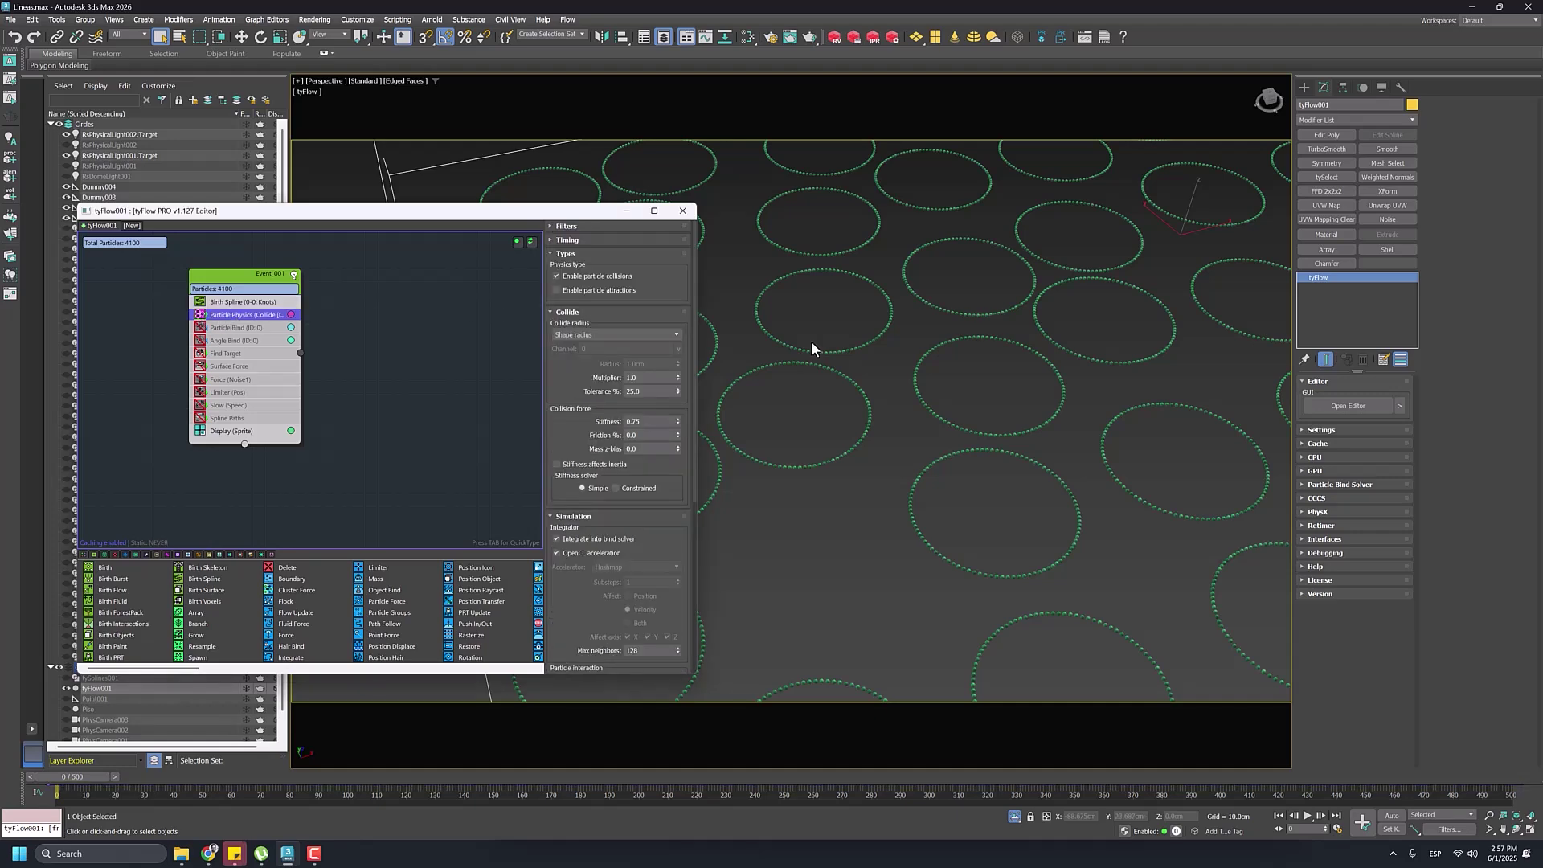
scroll(811, 347, down, 5)
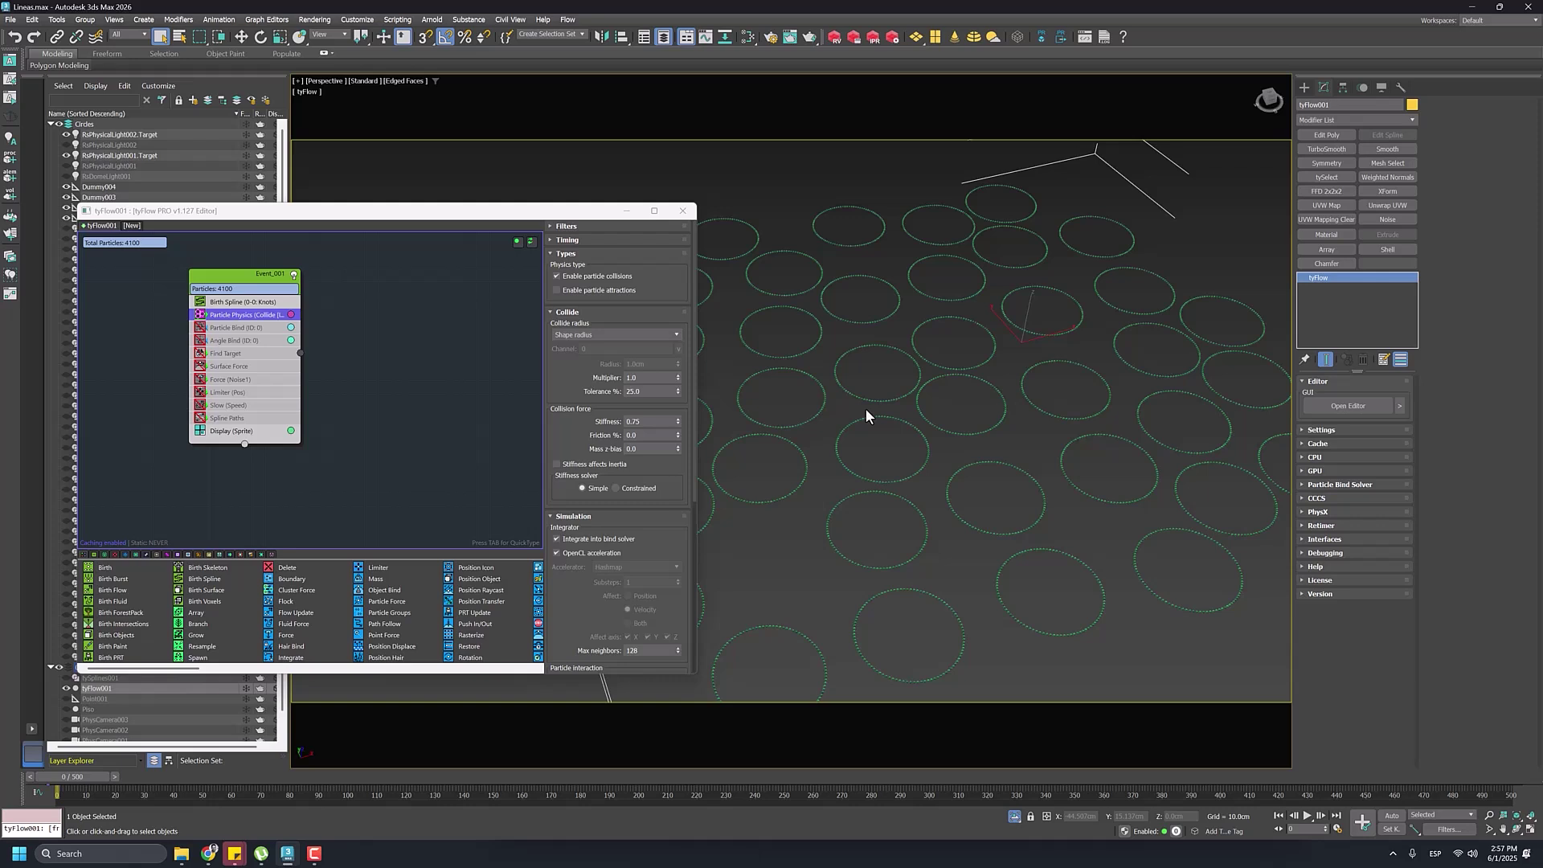
scroll(920, 418, up, 3)
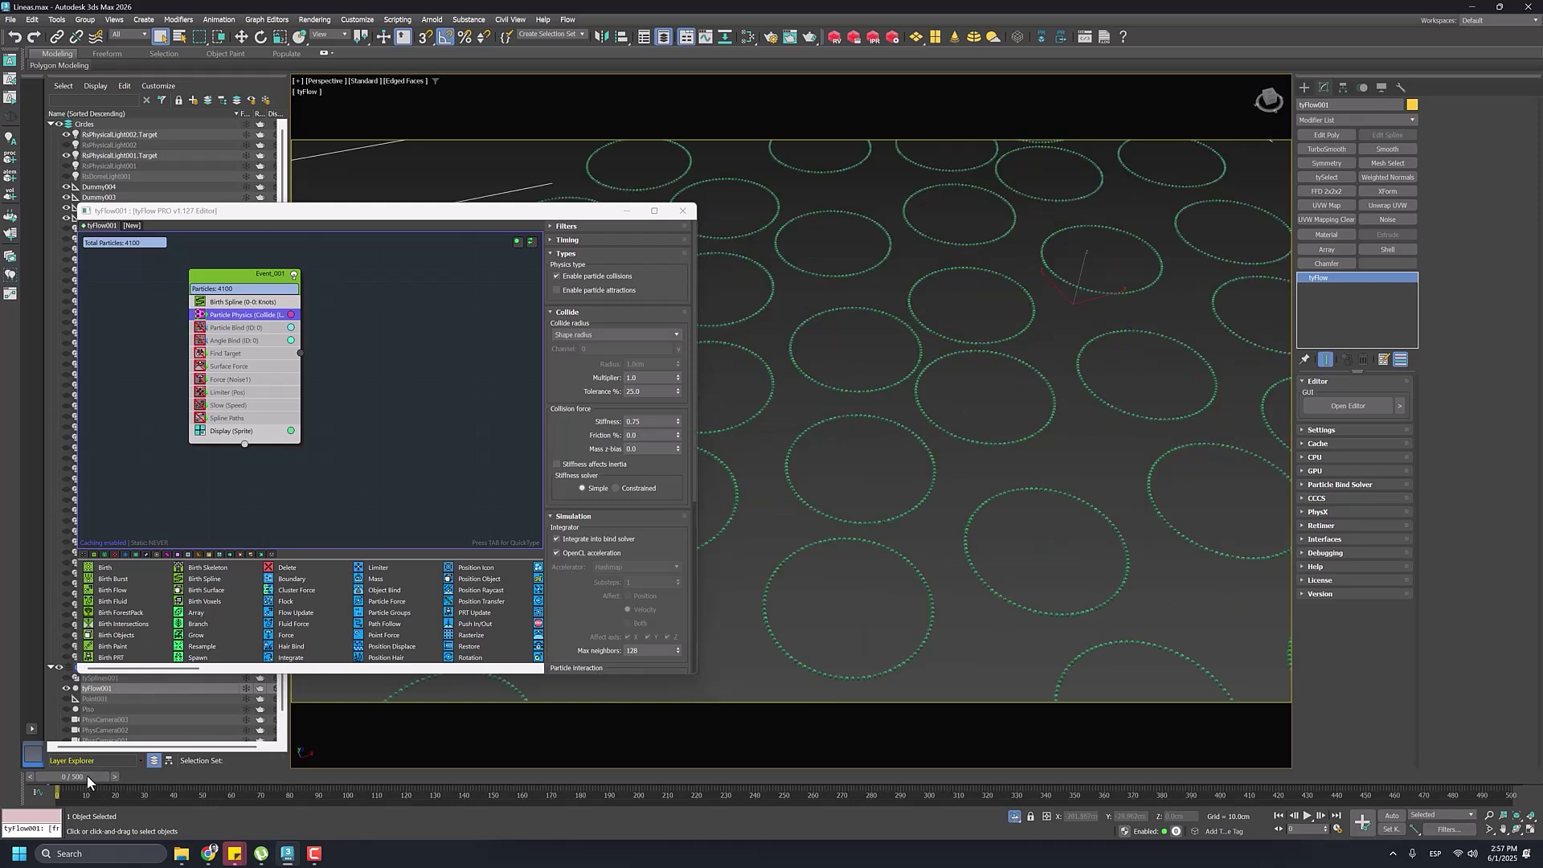
Step: Examine the Particle Physics Collide settings and the particle spheres up close along one circle
scroll(836, 416, up, 5)
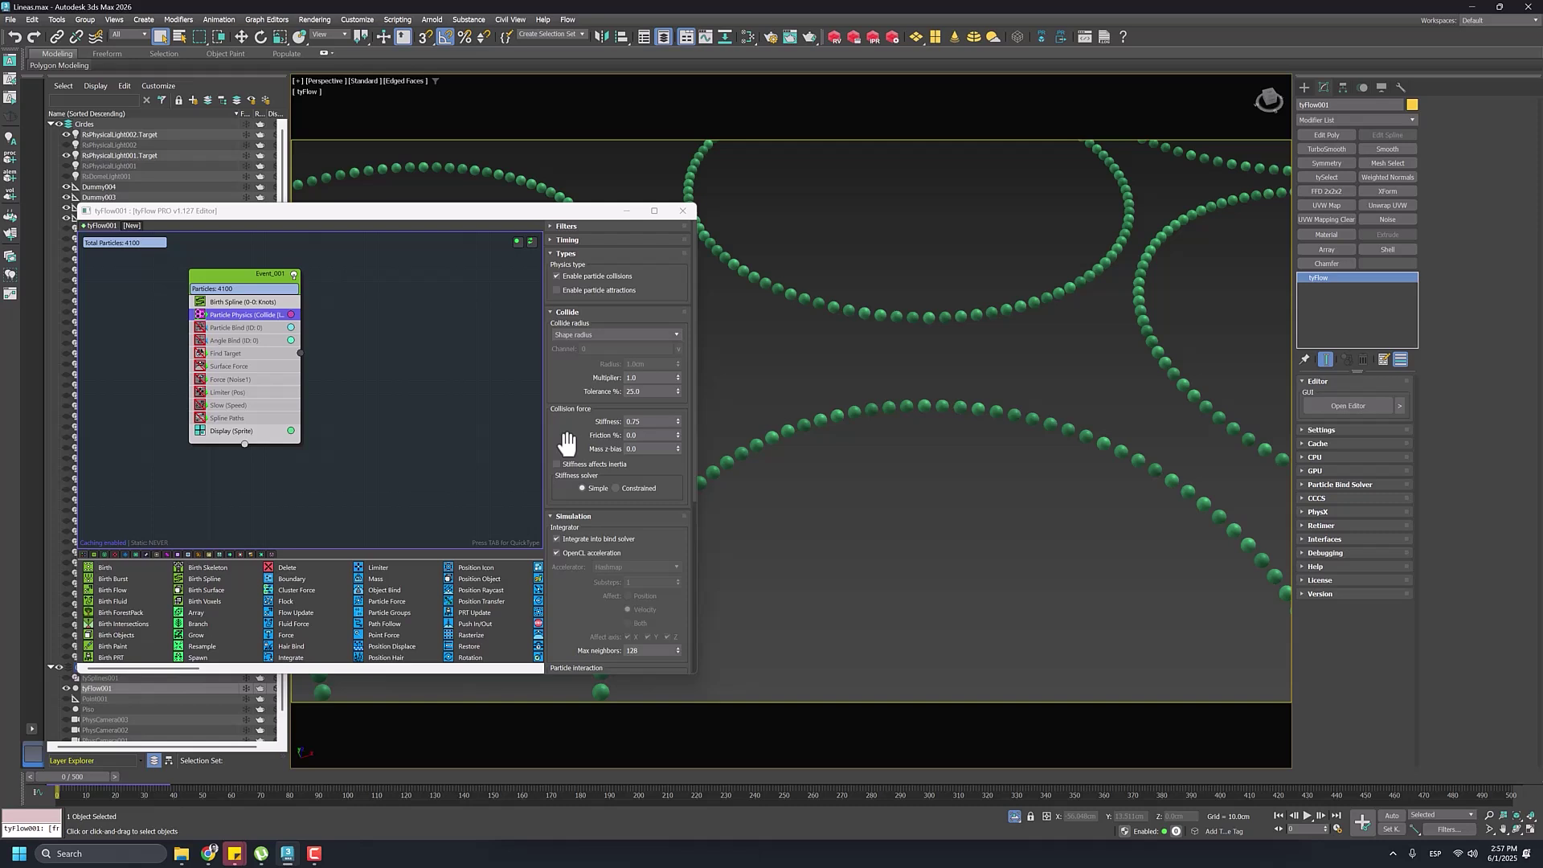
scroll(563, 442, down, 3)
scroll(573, 508, up, 2)
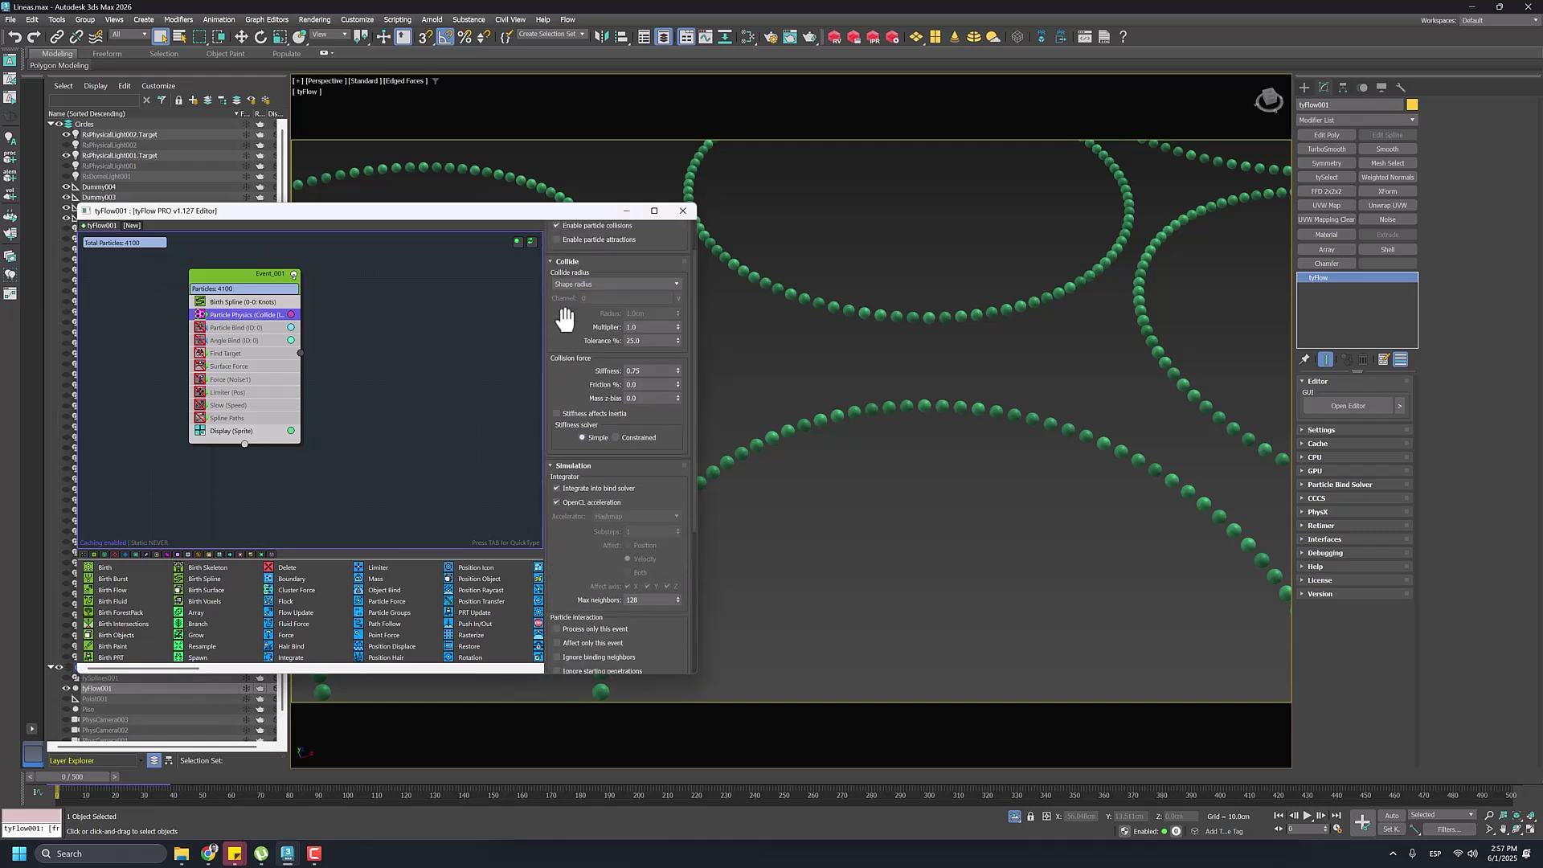
middle_drag(823, 328, 854, 442)
scroll(781, 391, up, 4)
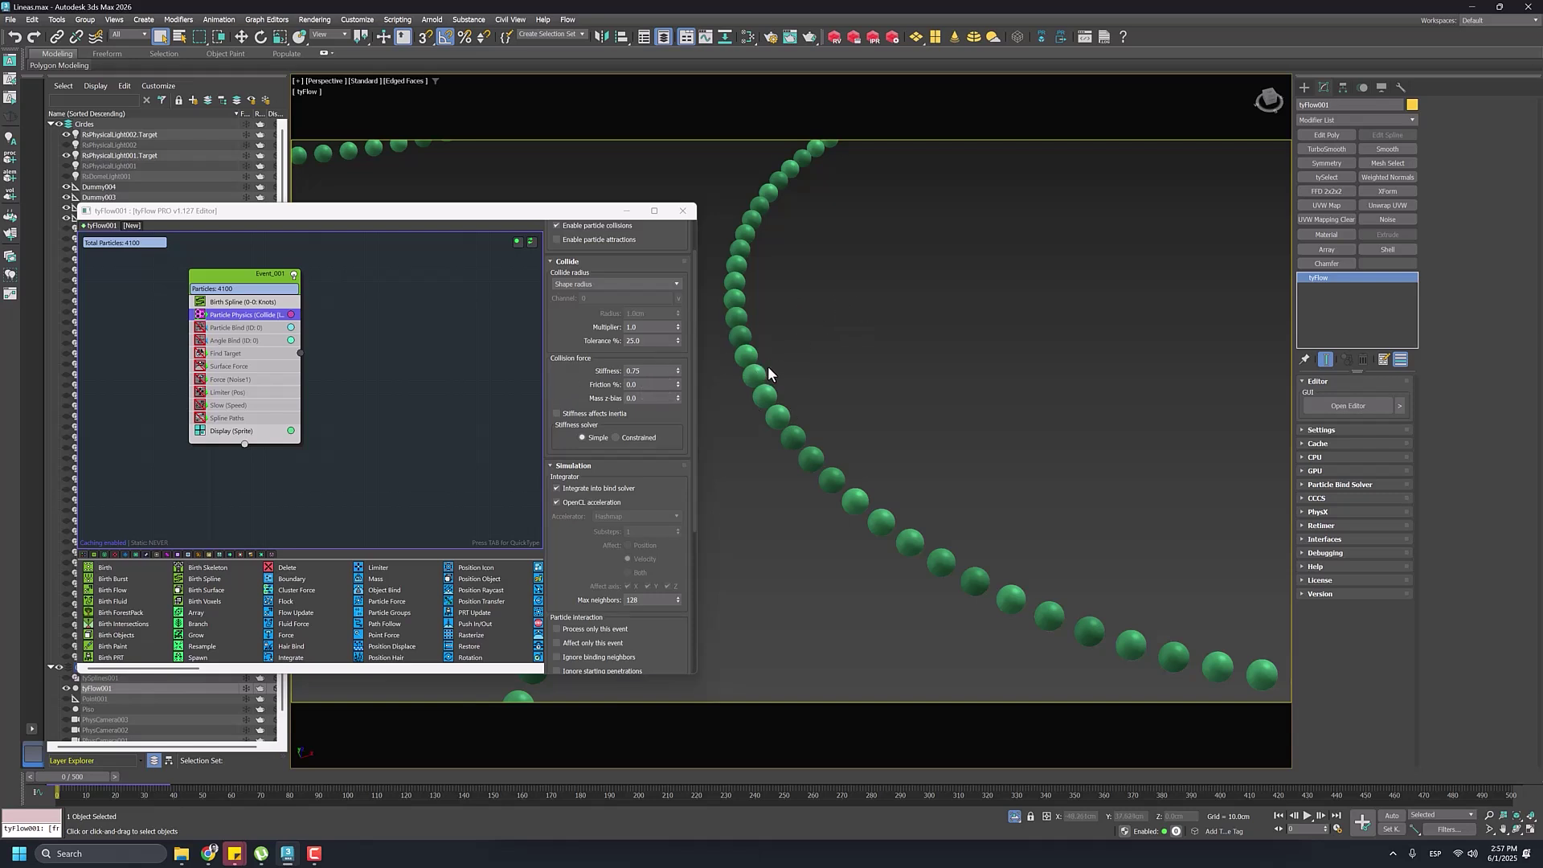
alt+middle_drag(753, 366, 732, 346)
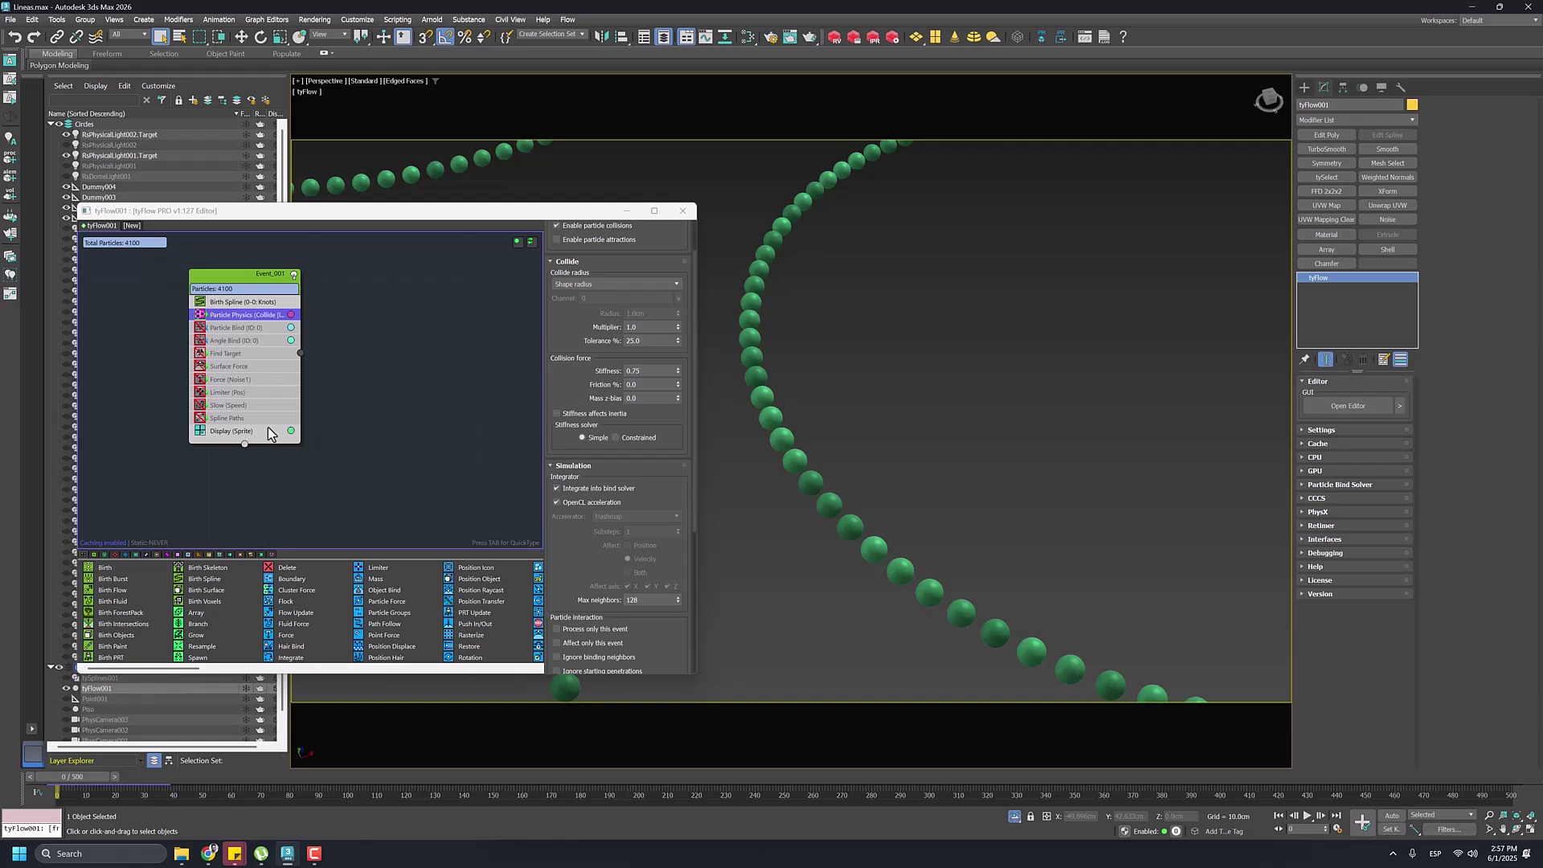
Step: Preview the Display operator's Small dots, Large dots and Pixels modes, and restore the Sprites mode
click(232, 433)
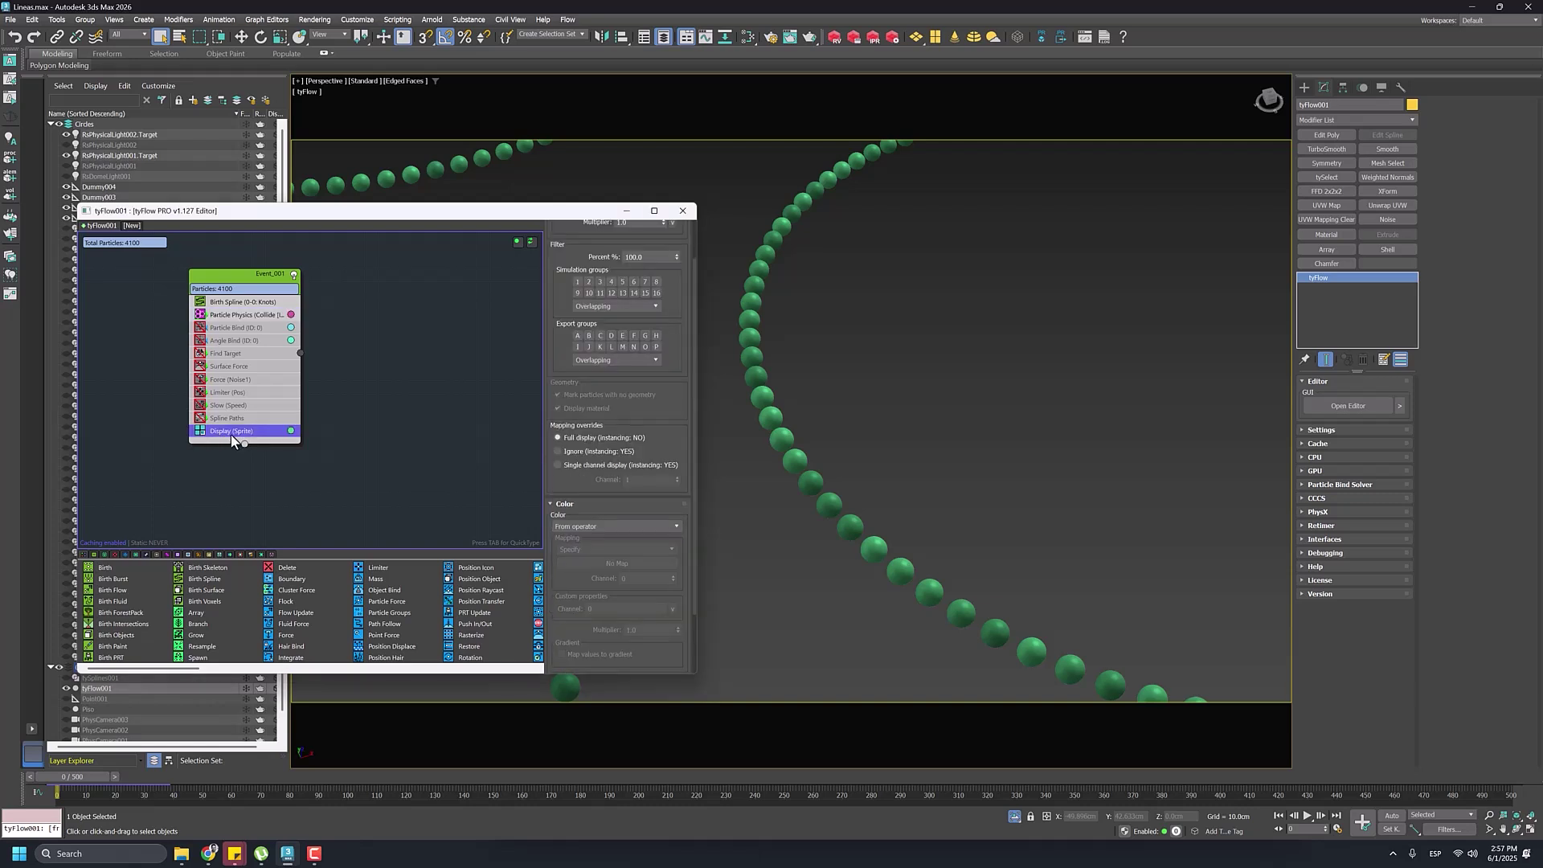
scroll(619, 247, up, 2)
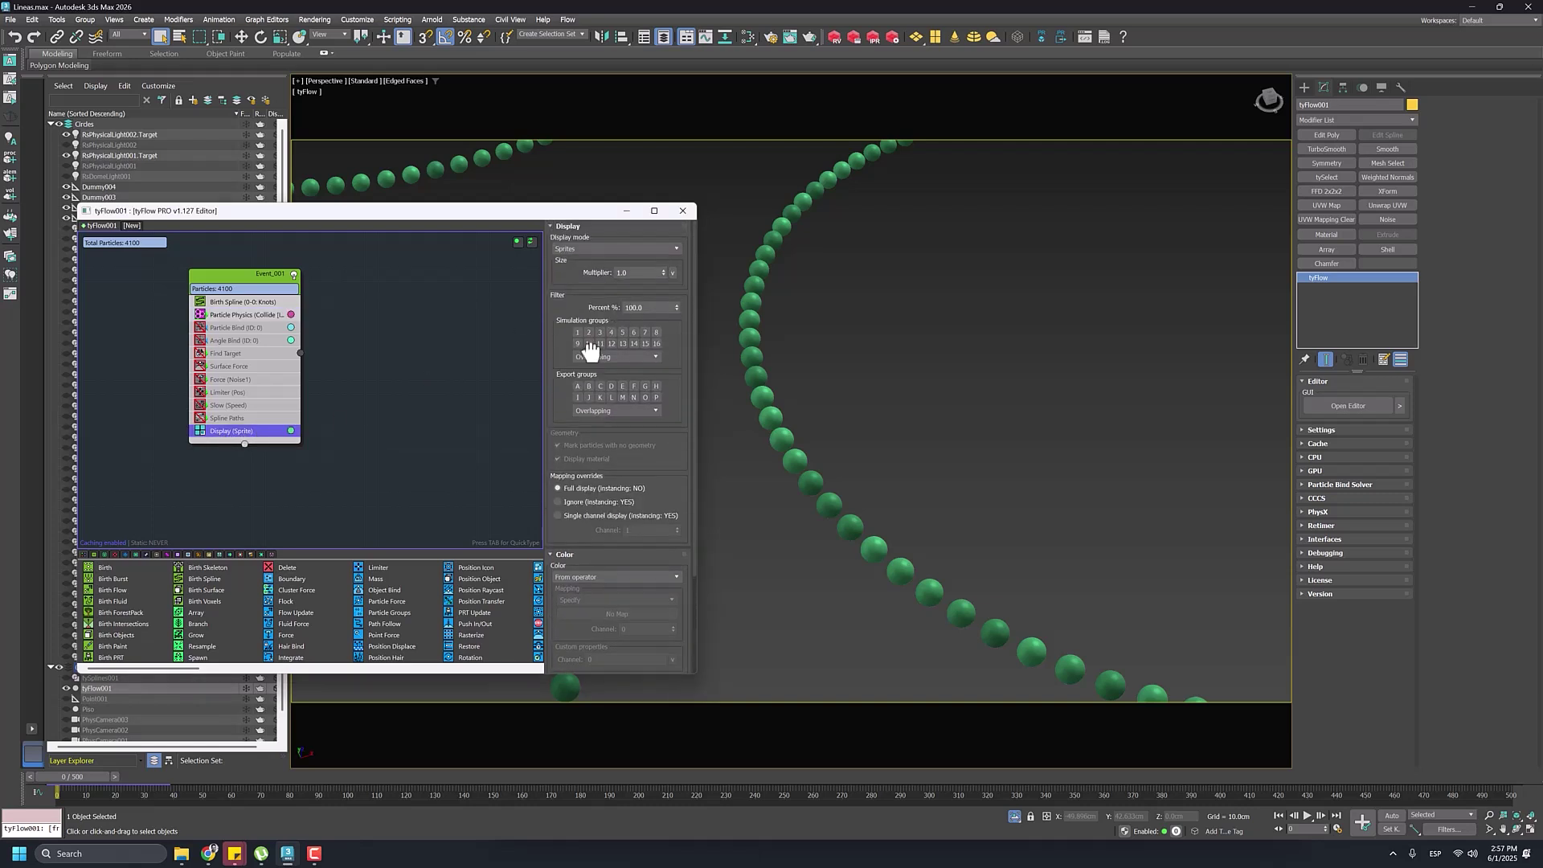
click(616, 248)
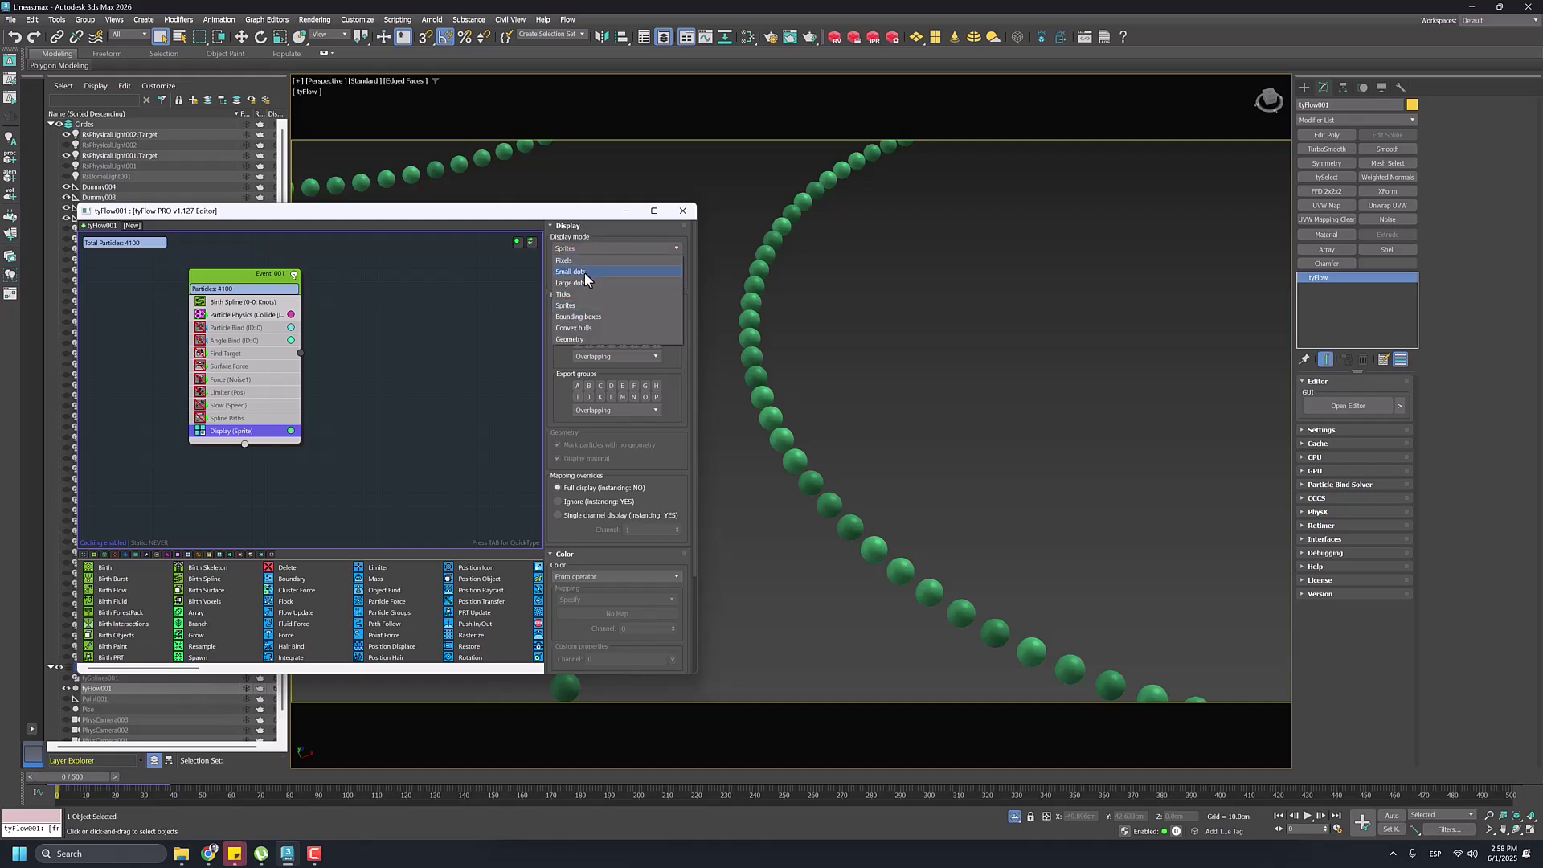
click(586, 273)
click(590, 250)
click(581, 281)
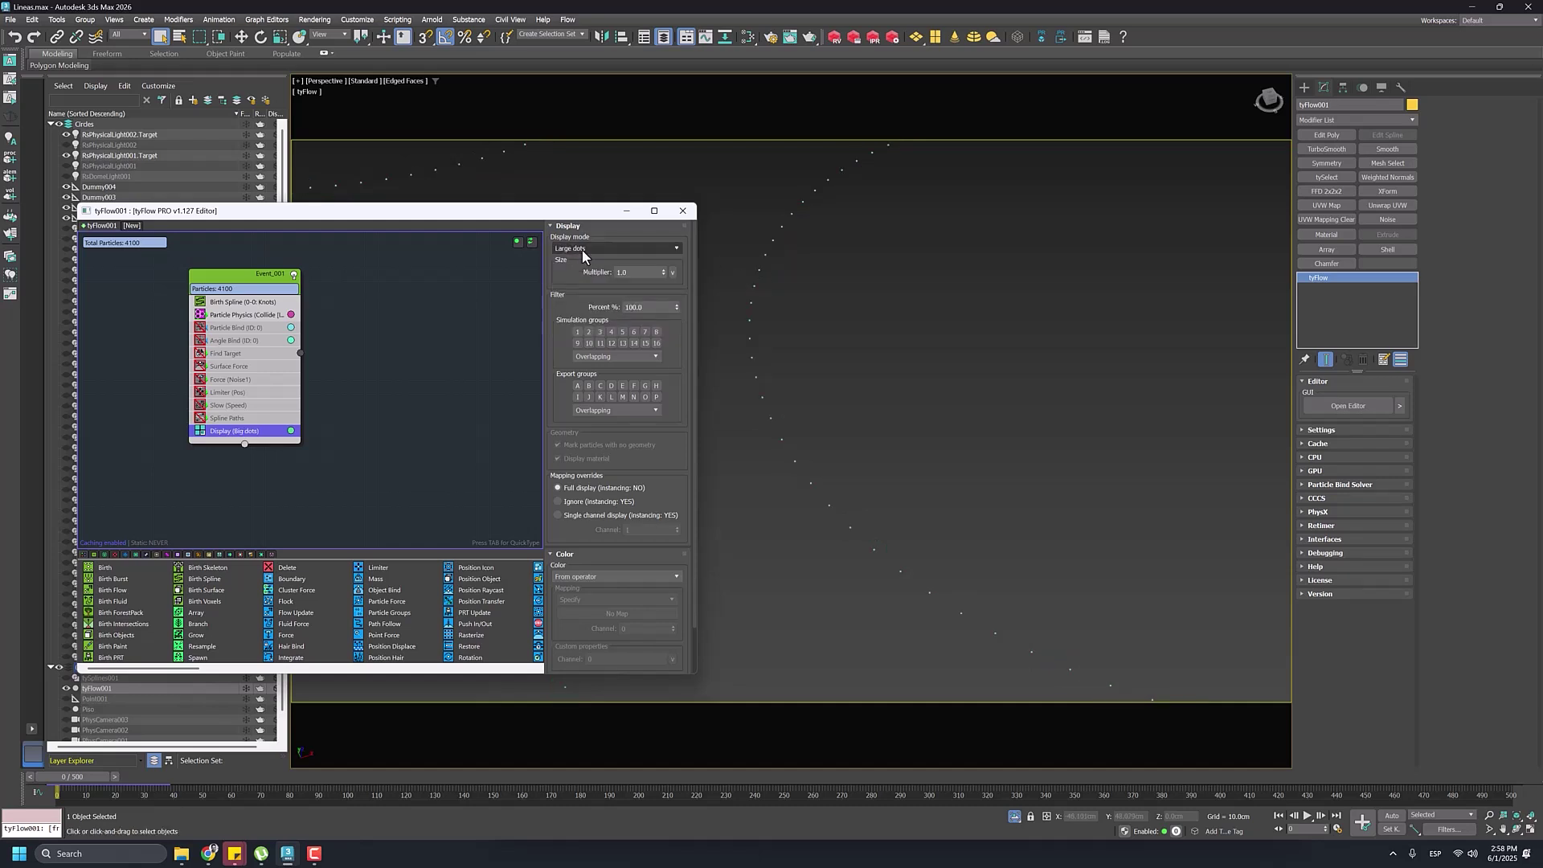
click(582, 249)
click(578, 260)
click(581, 246)
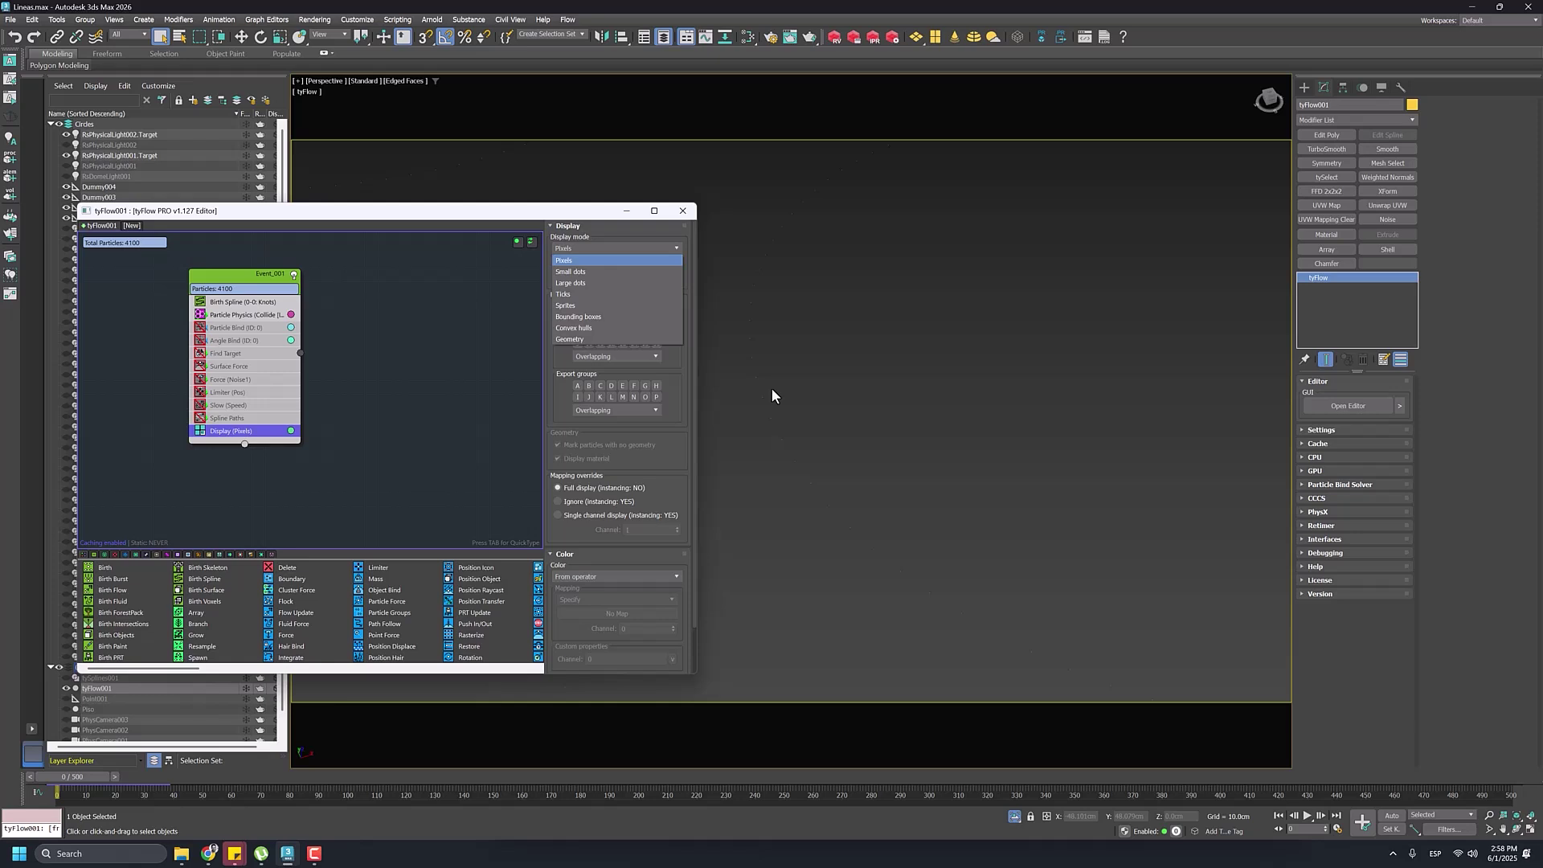
click(567, 306)
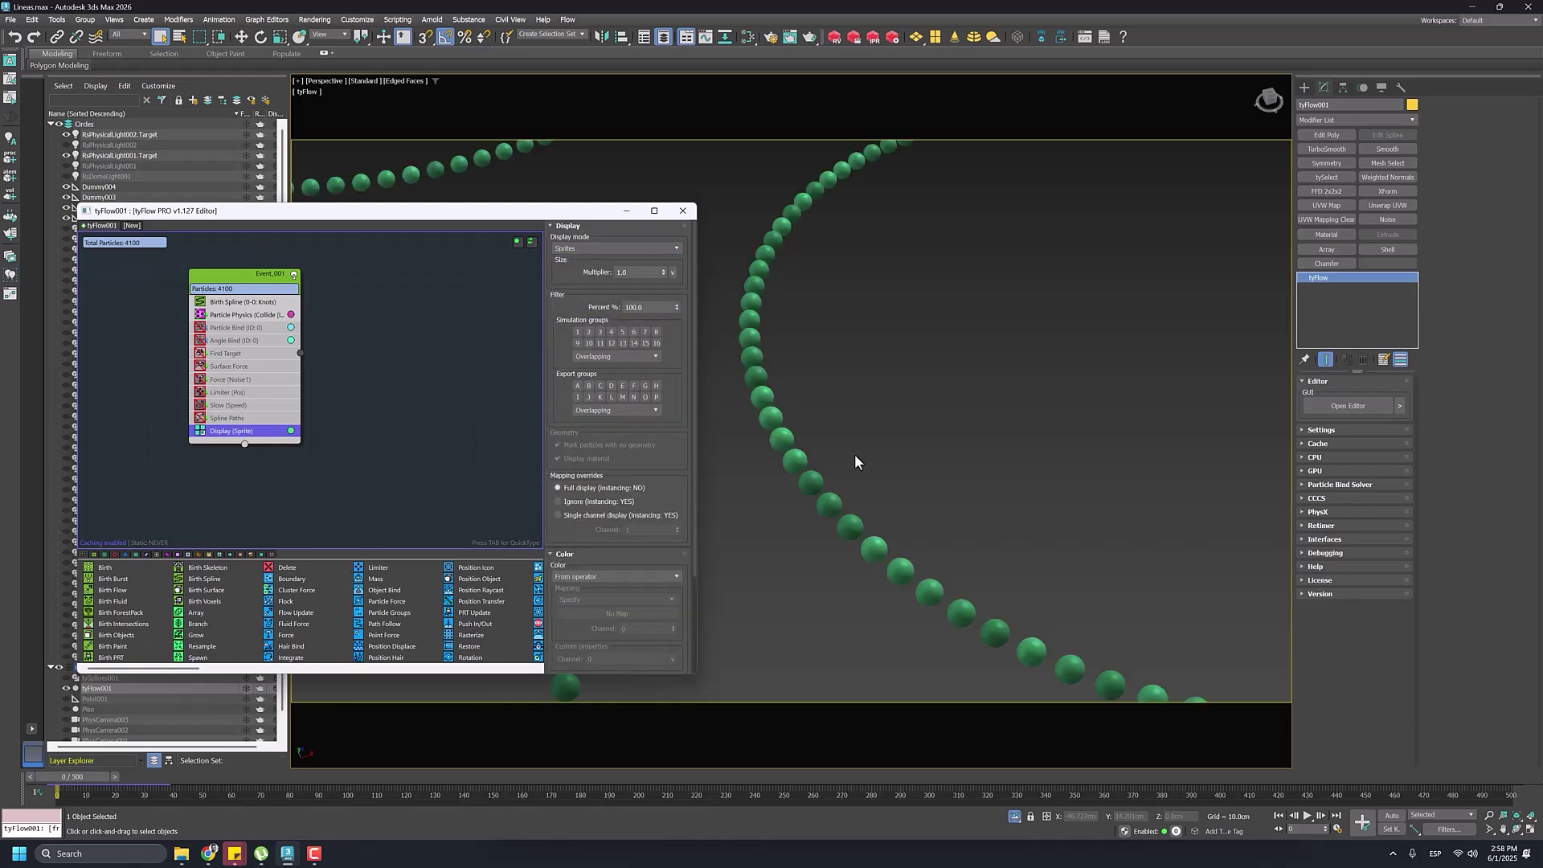
Step: Examine the sprite particles on the circles from low and overhead angles, and narrow the tyFlow editor window
scroll(857, 459, down, 6)
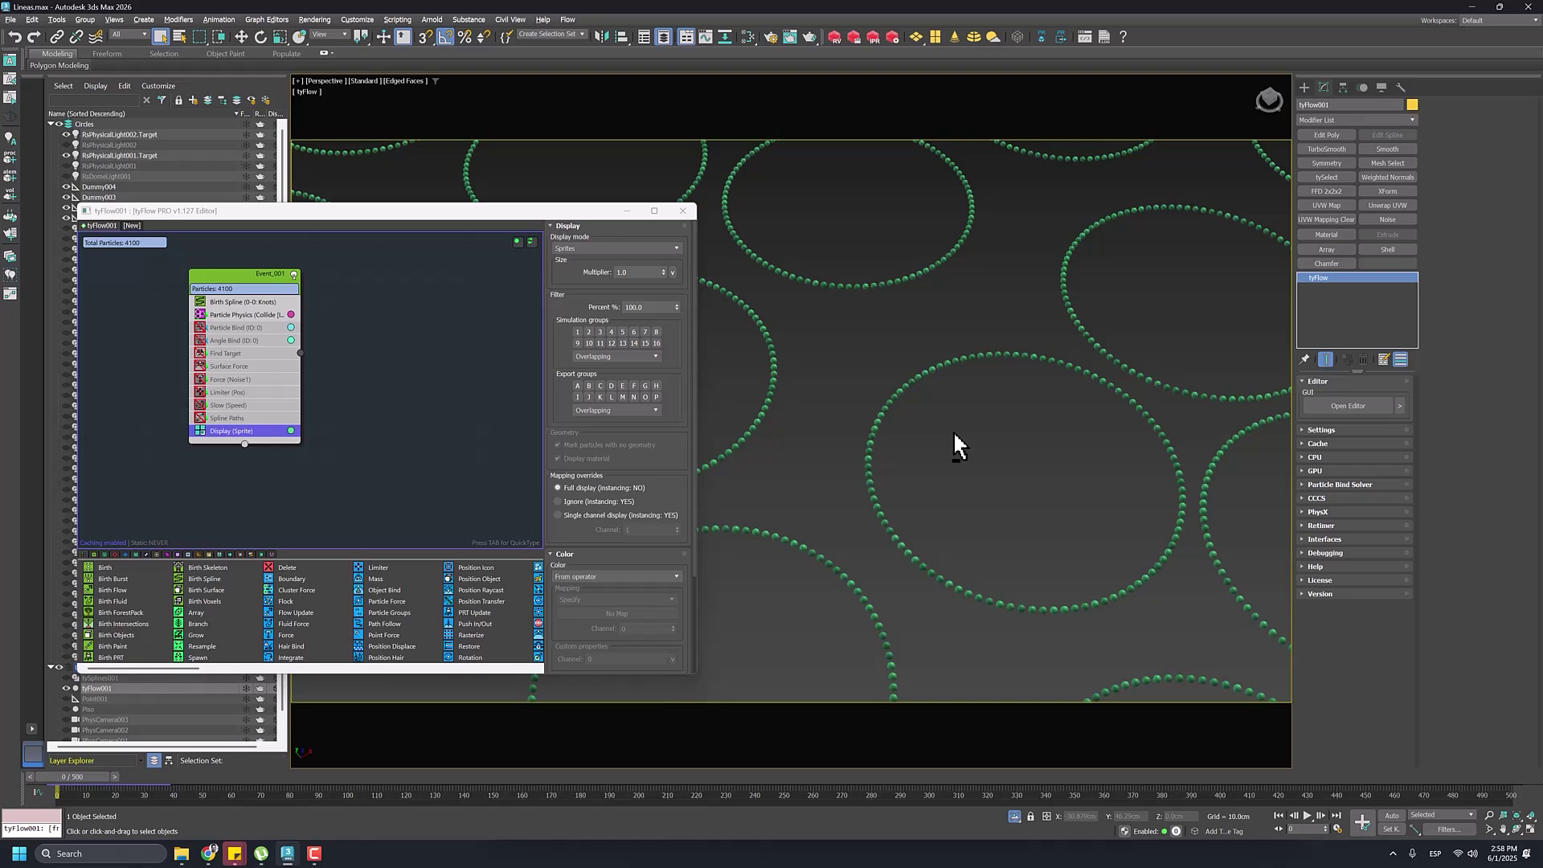
alt+middle_drag(952, 431, 861, 428)
scroll(833, 439, up, 7)
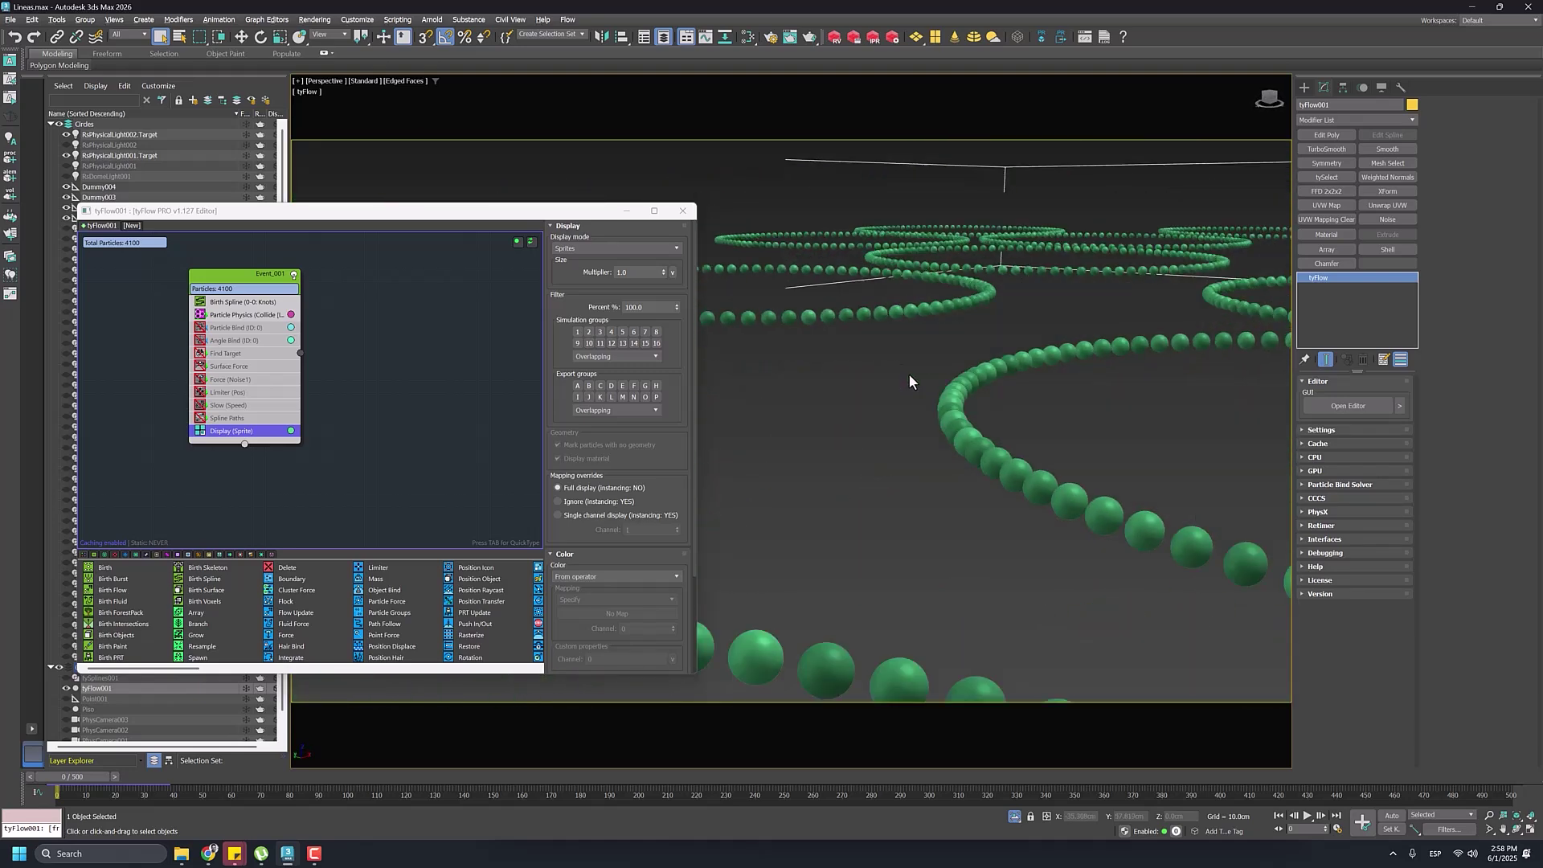
middle_drag(909, 381, 870, 417)
scroll(1037, 353, down, 5)
scroll(1008, 372, up, 3)
scroll(929, 389, down, 5)
scroll(928, 416, up, 2)
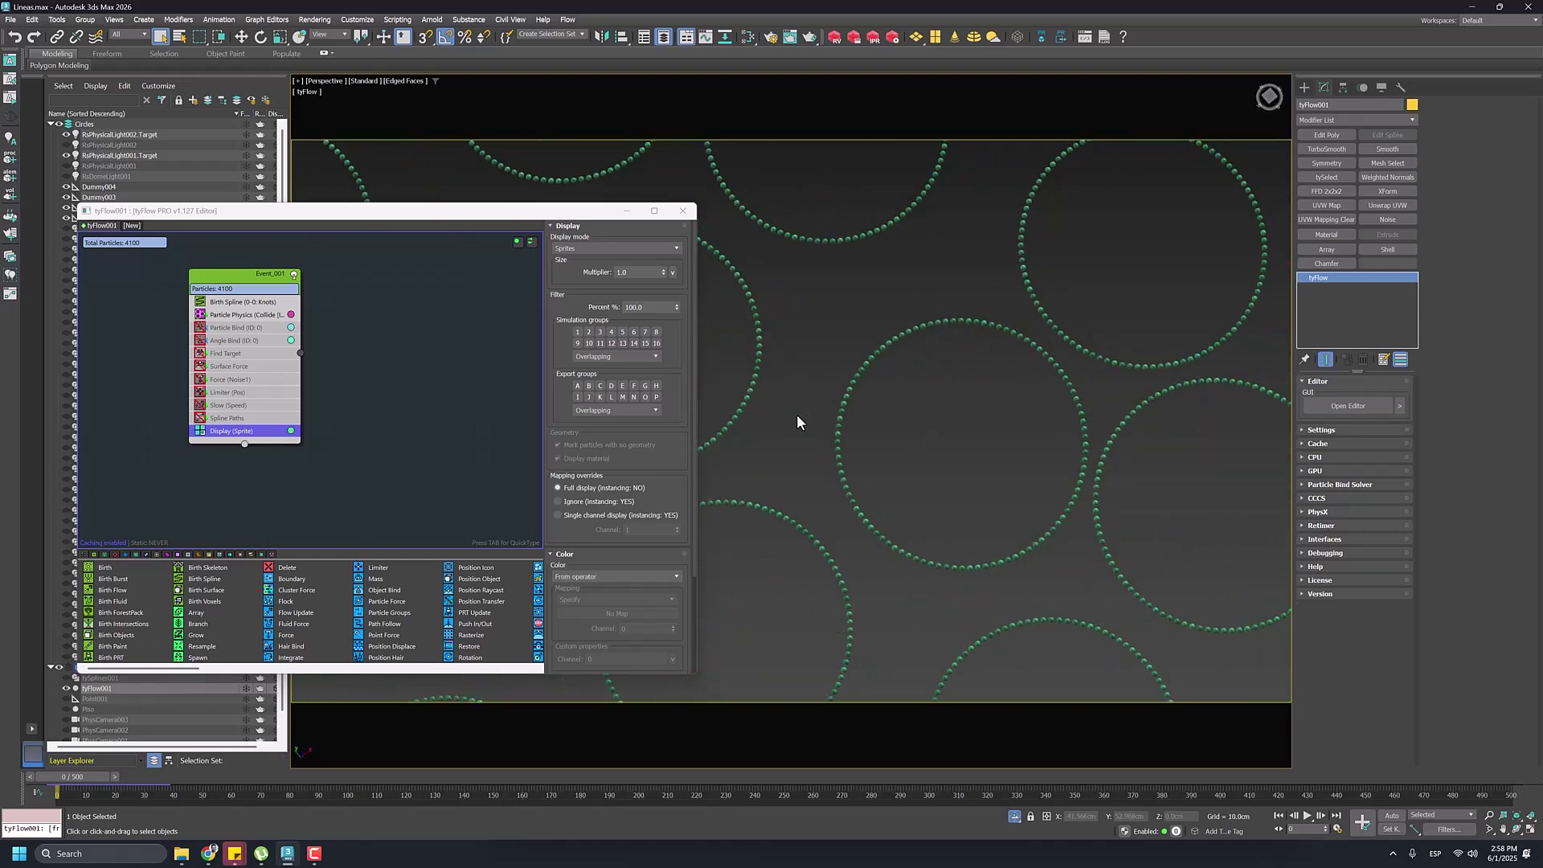
drag(696, 400, 597, 400)
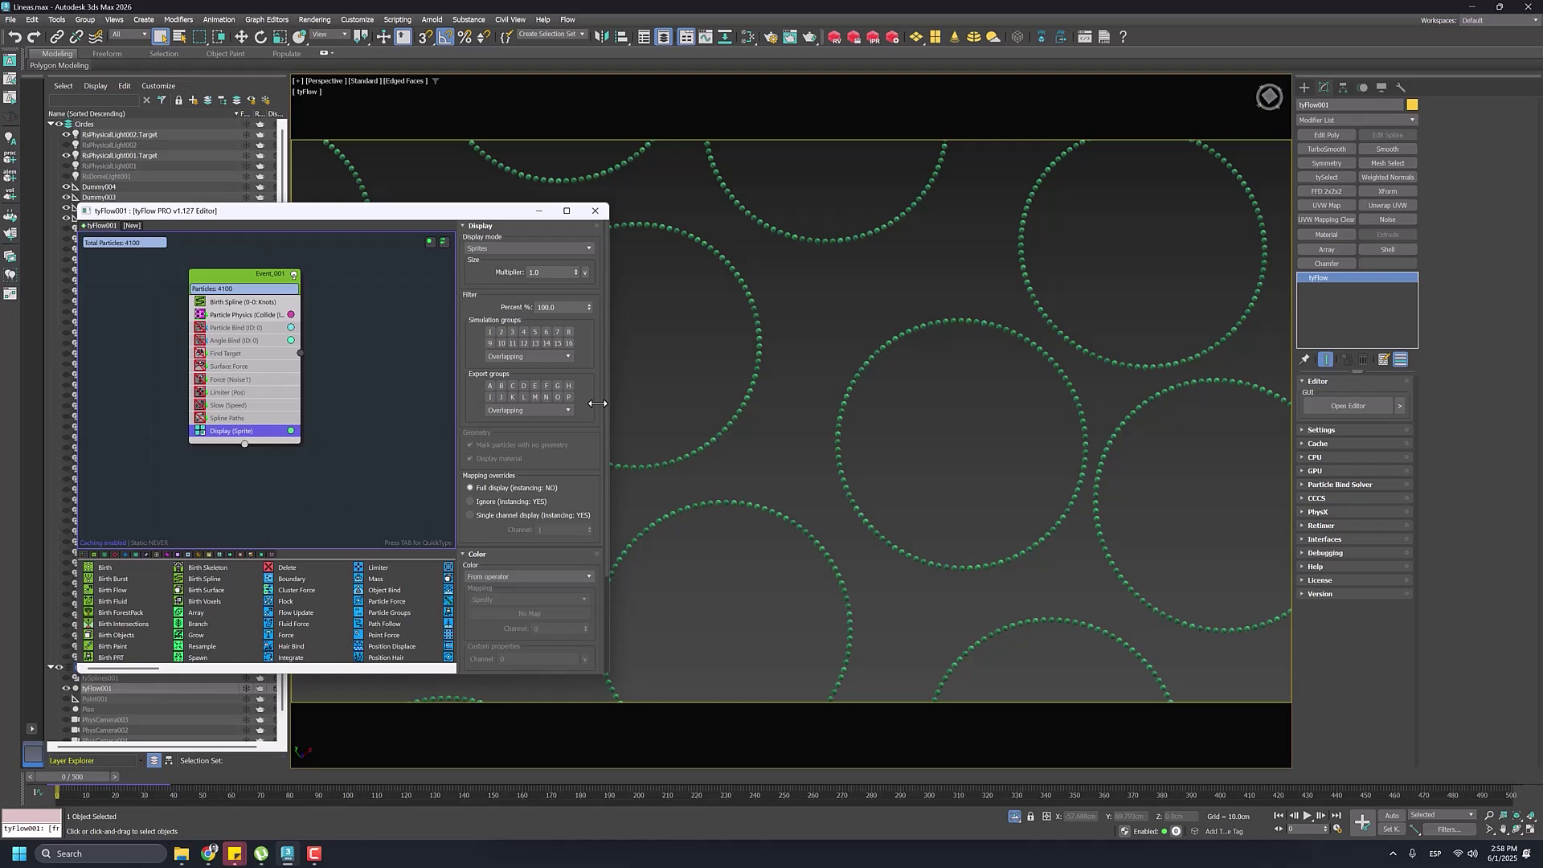
Step: Enable the Find Target operator in Event_001 and show its settings
middle_drag(707, 450, 969, 426)
scroll(817, 452, down, 5)
scroll(817, 434, up, 5)
scroll(975, 428, up, 4)
scroll(963, 416, down, 4)
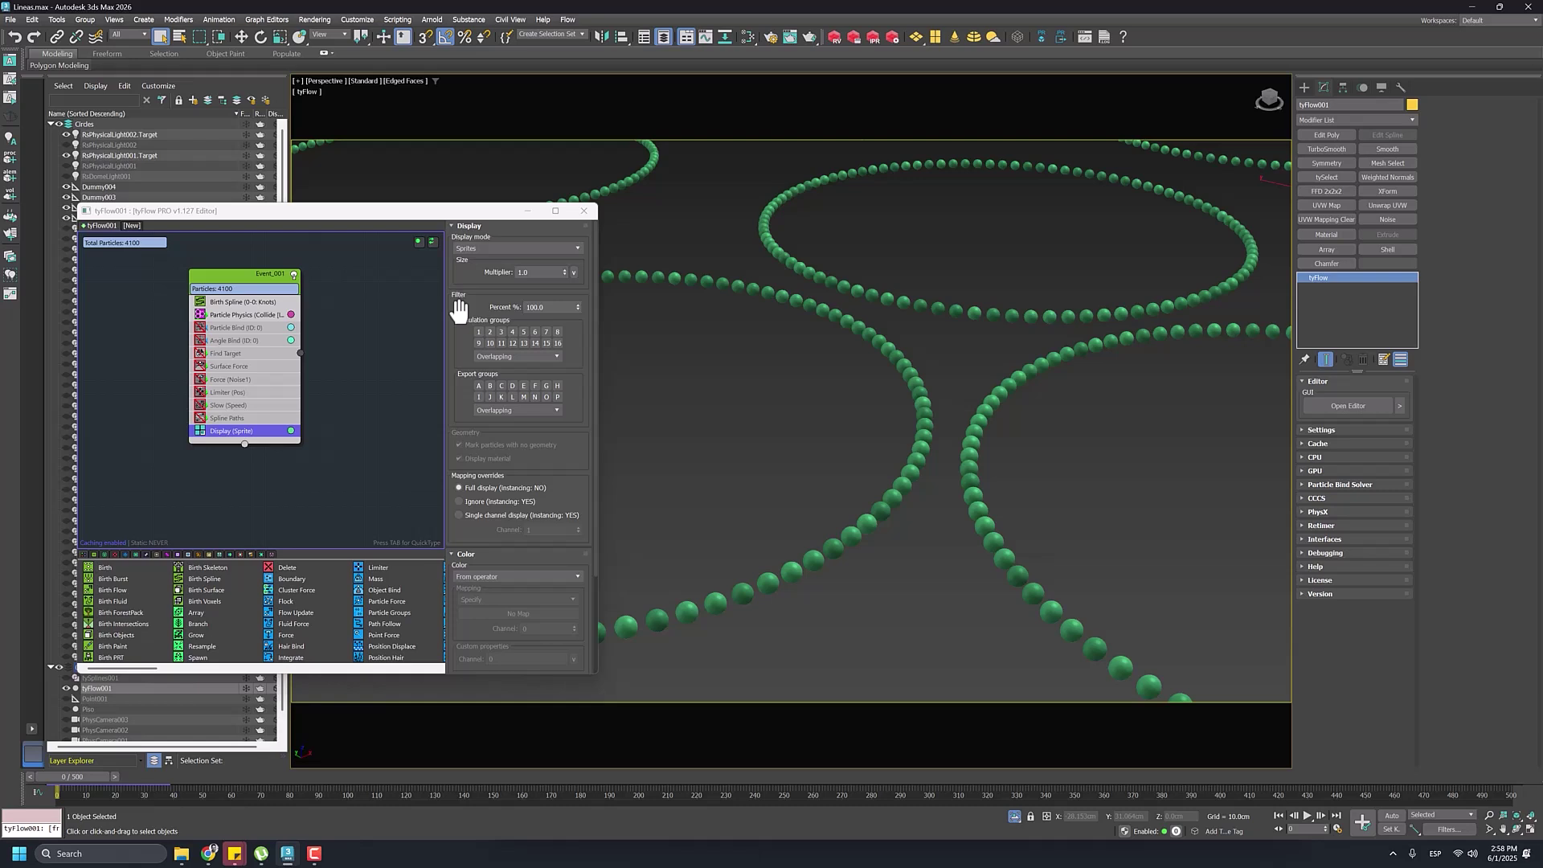
scroll(893, 370, down, 2)
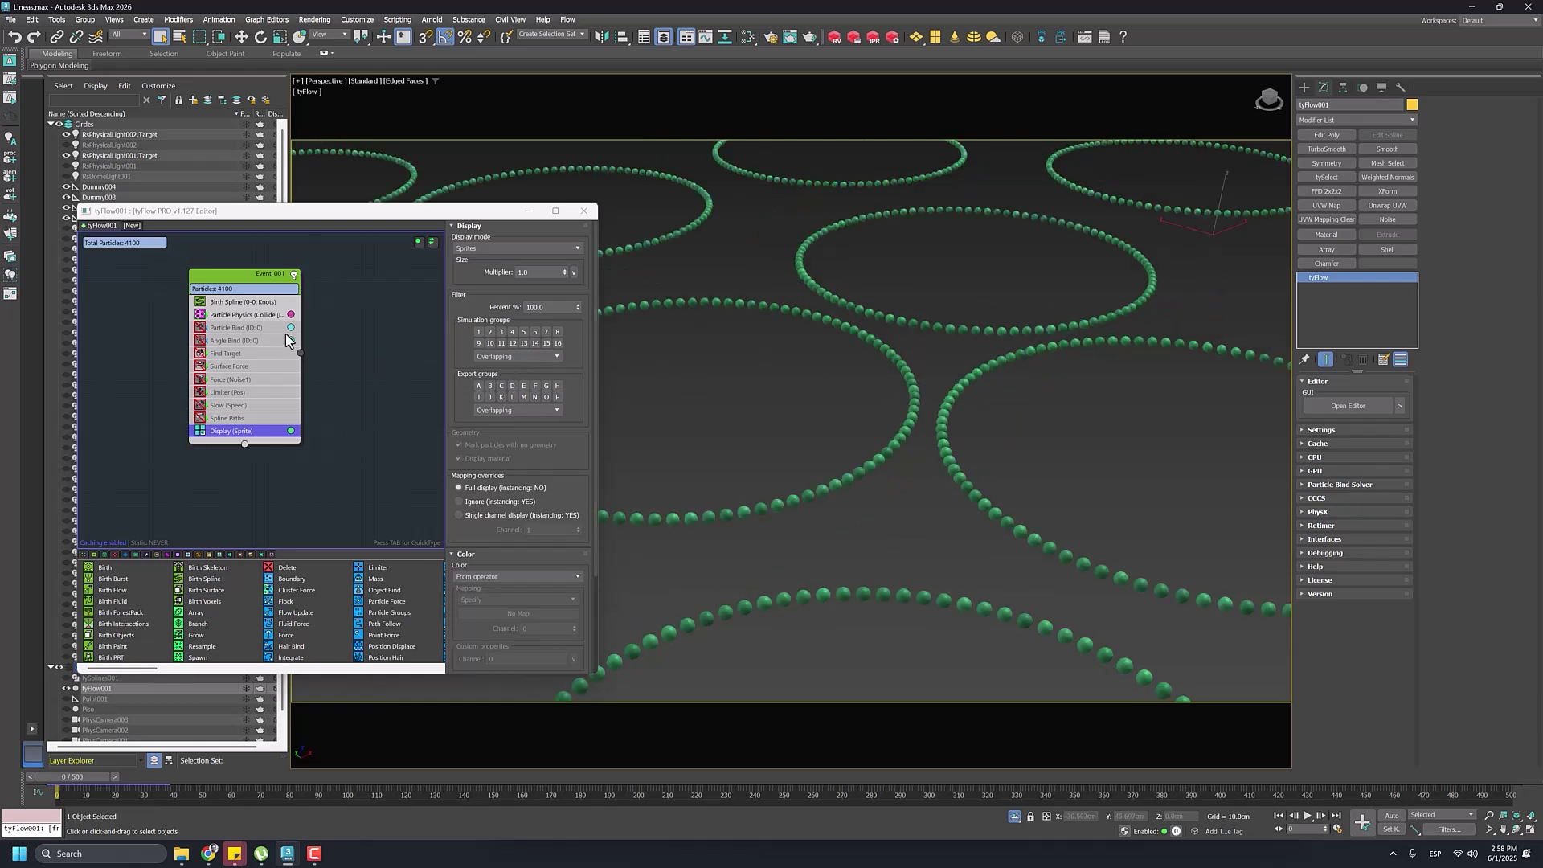
click(207, 355)
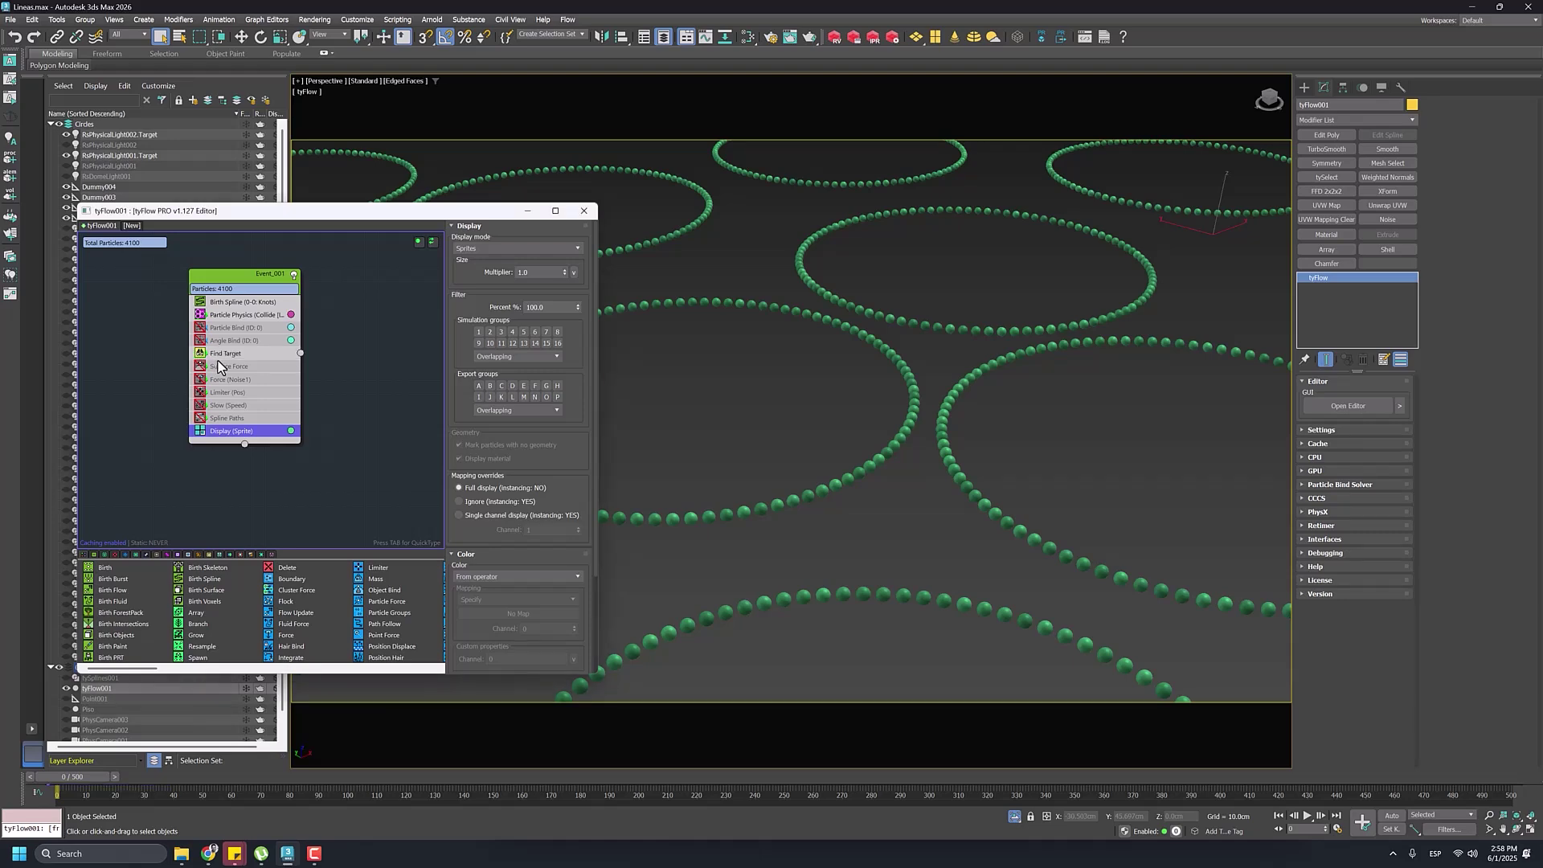
scroll(700, 370, down, 3)
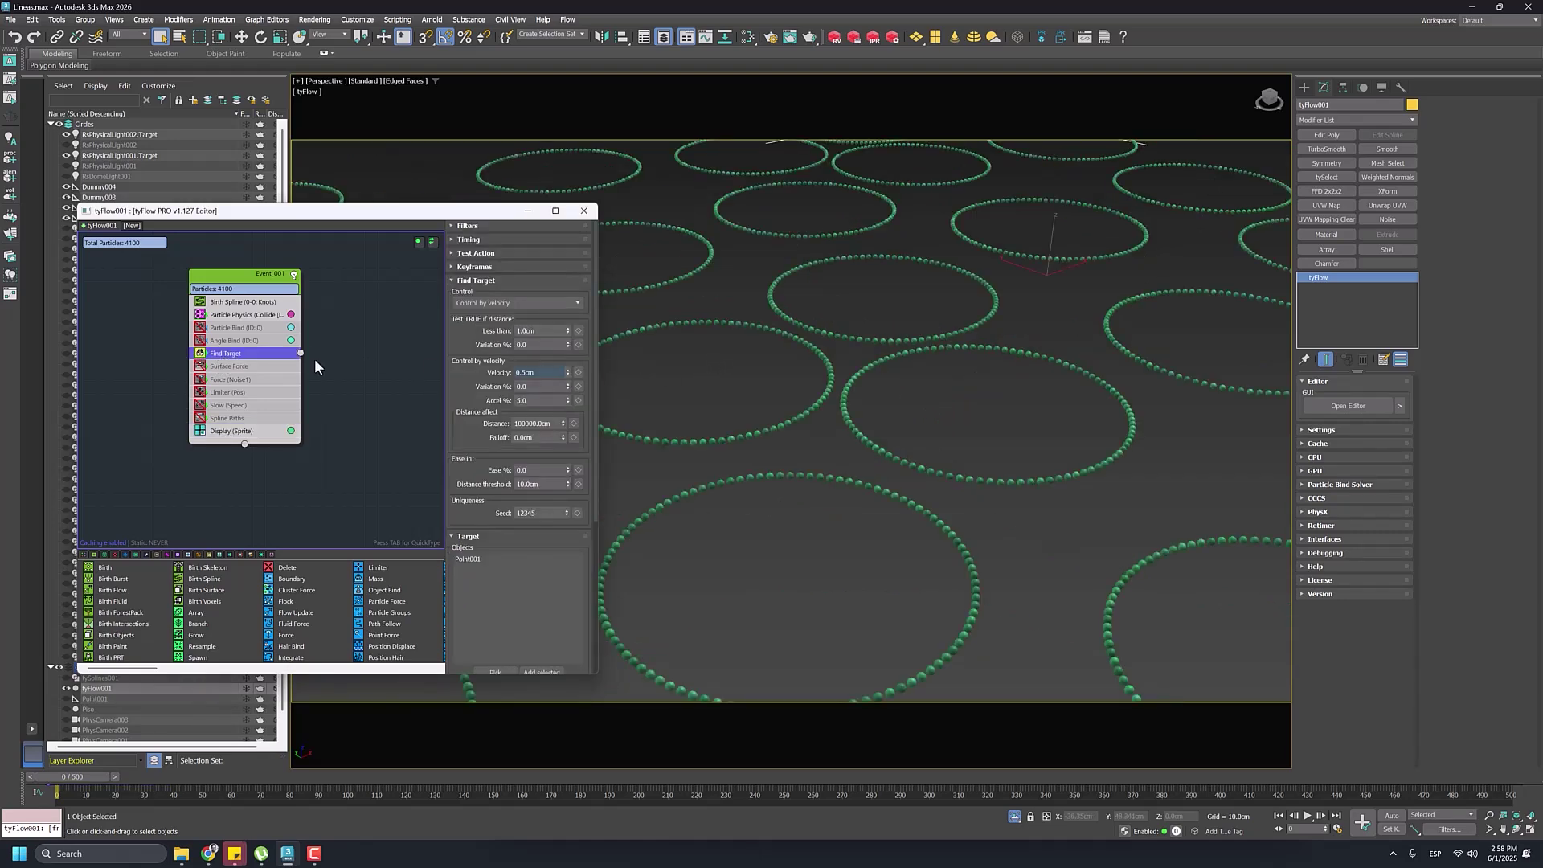
scroll(808, 341, down, 4)
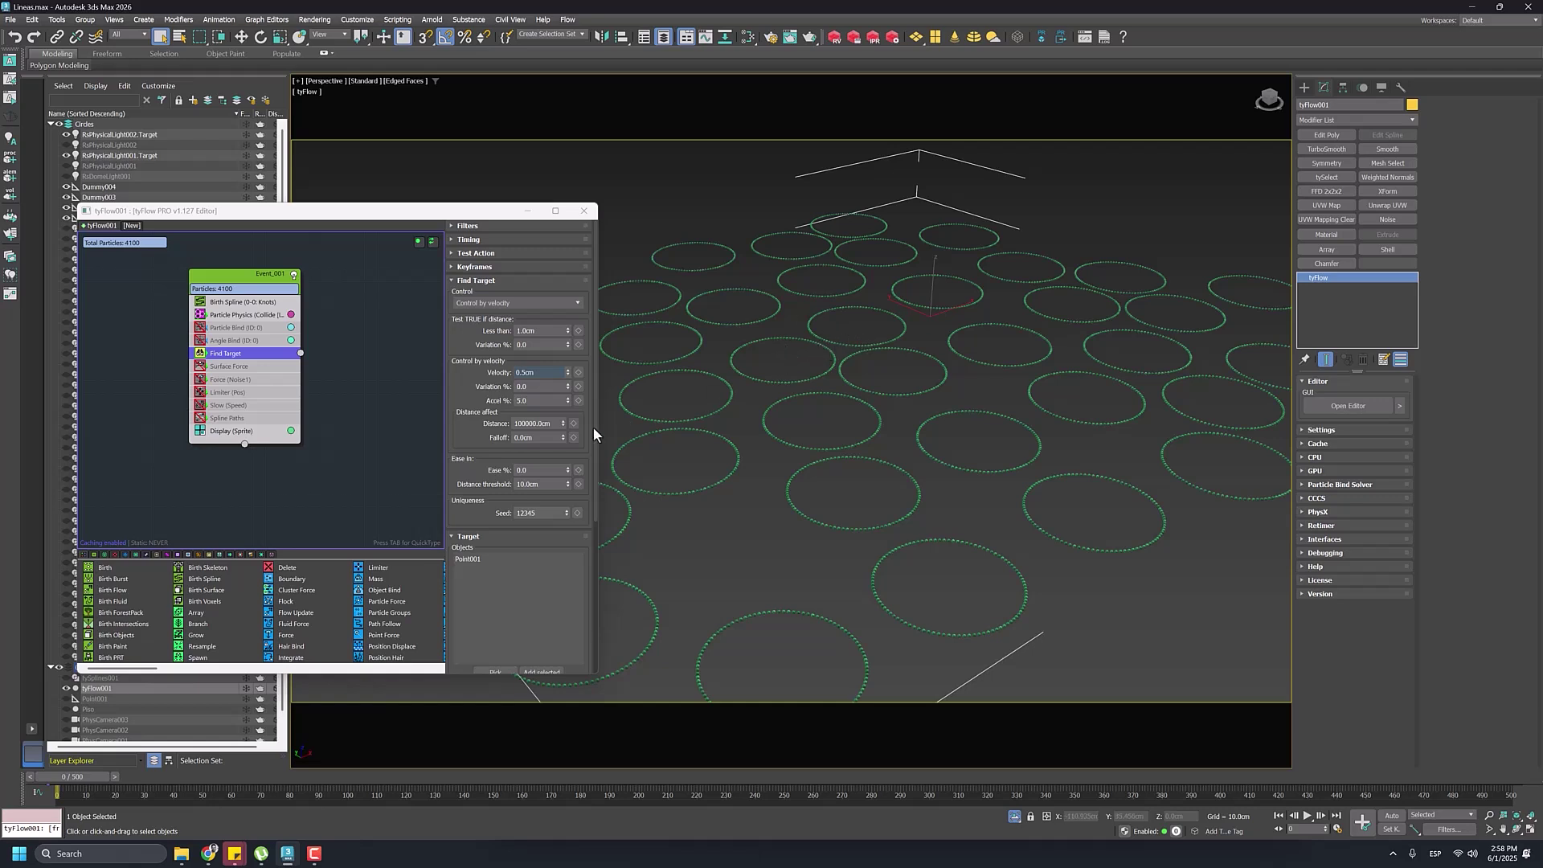
Step: Show Find Target's target objects, highlight Point001 in that list, and move the tyFlow editor clear of the scene object list
drag(485, 441, 493, 333)
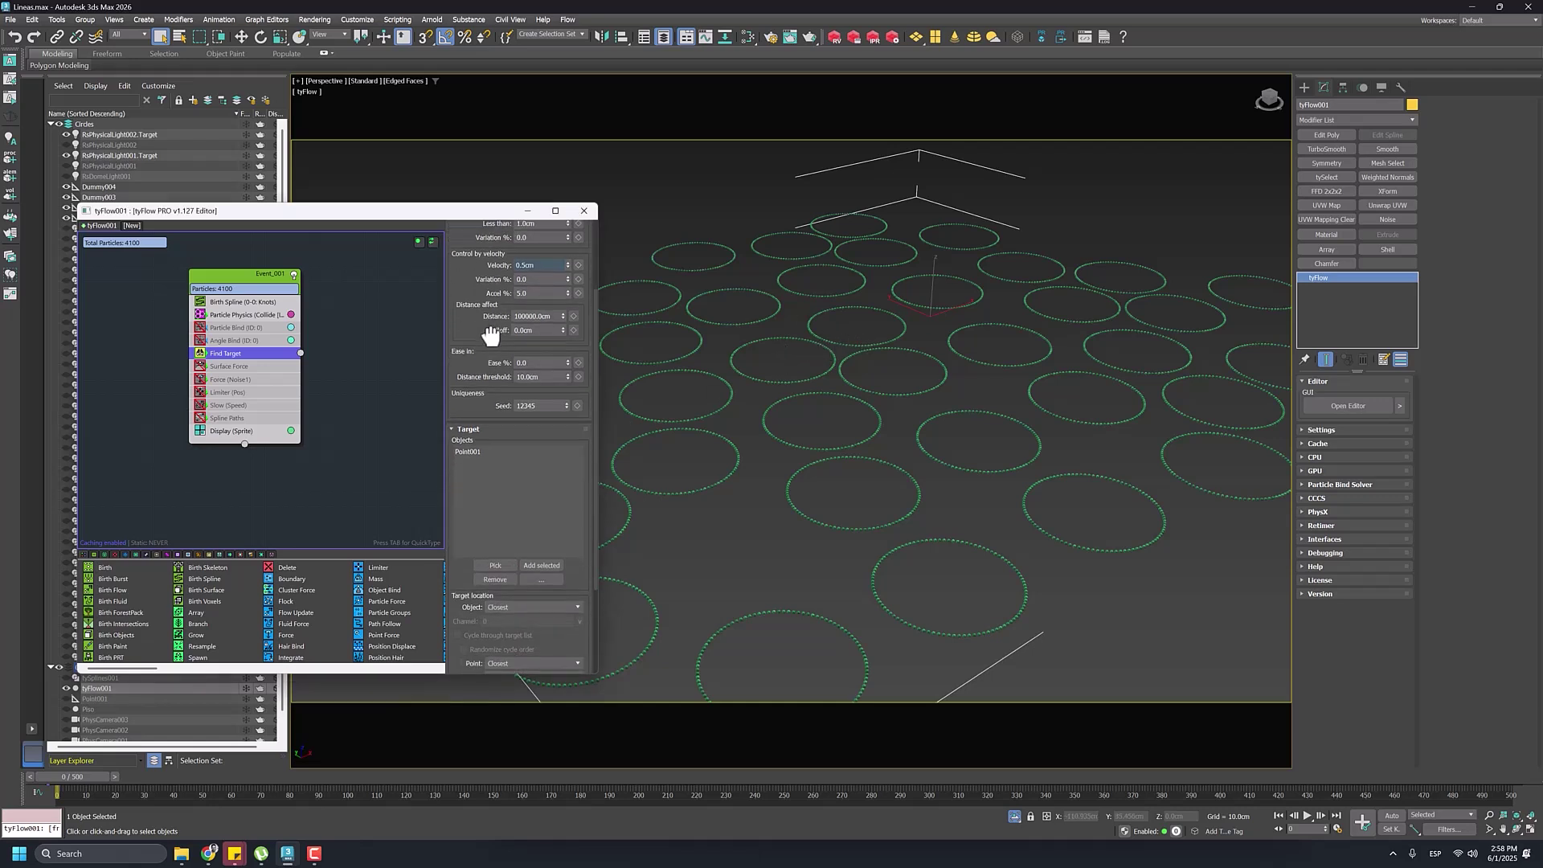
click(474, 451)
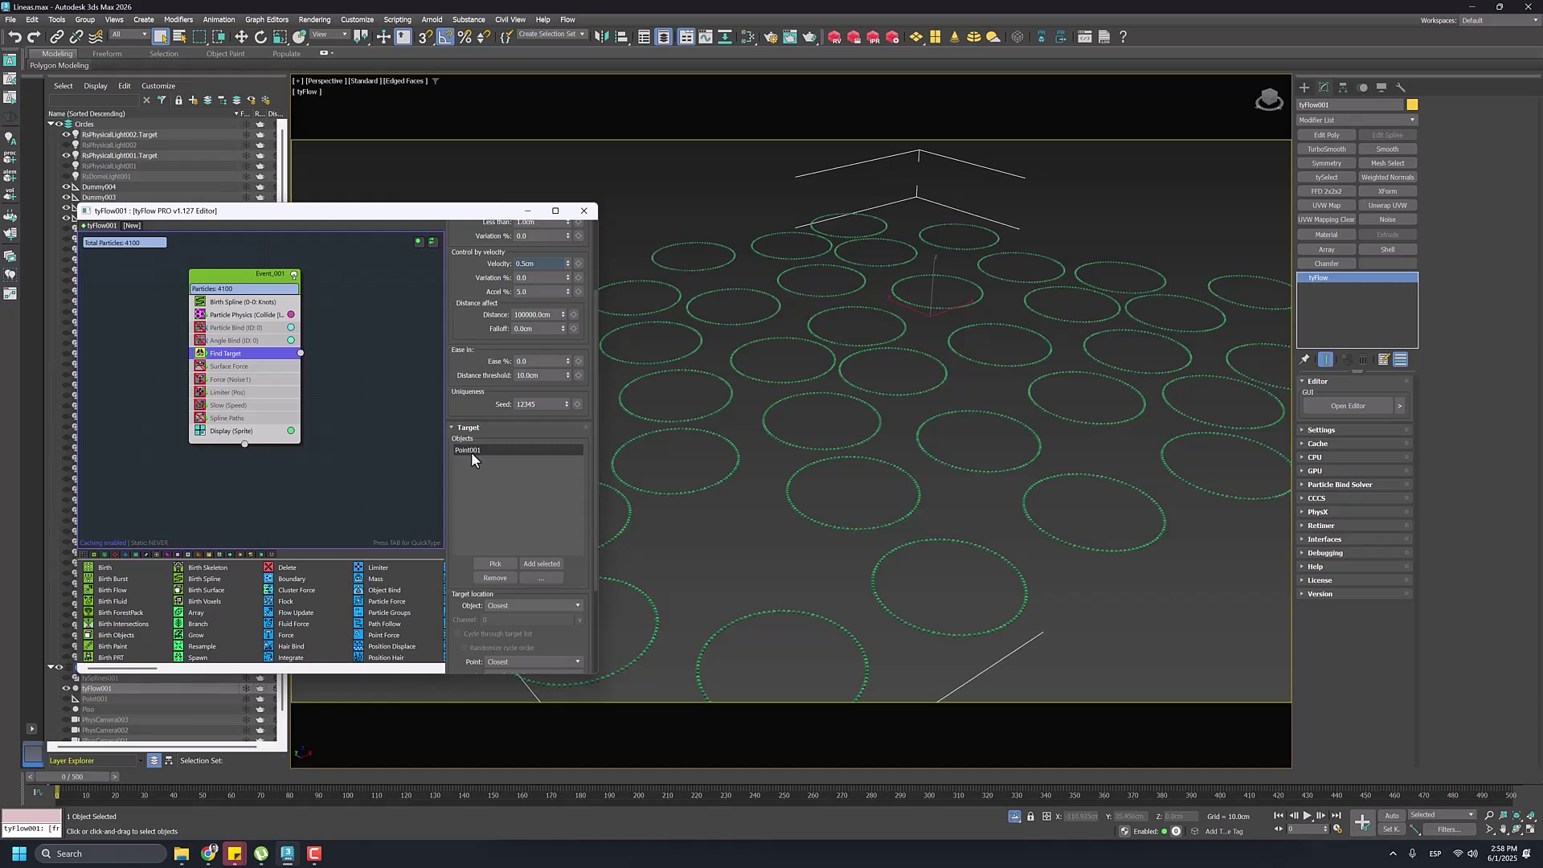
click(471, 452)
drag(461, 211, 498, 219)
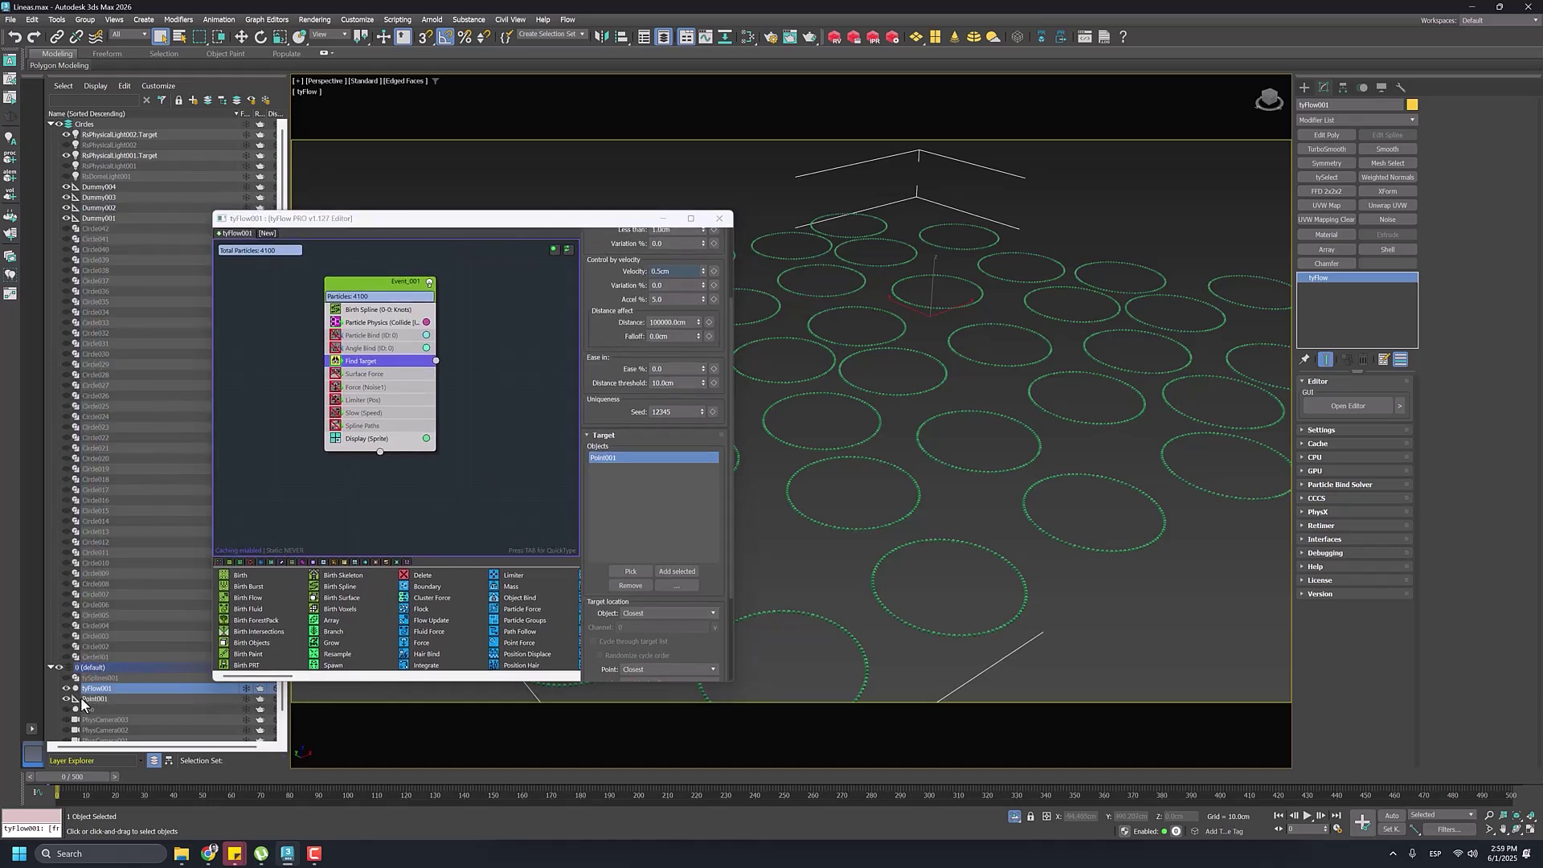
Step: Select the Point001 helper in the scene with the Move tool and examine its position within the circles up close
click(158, 697)
middle_drag(897, 385, 917, 391)
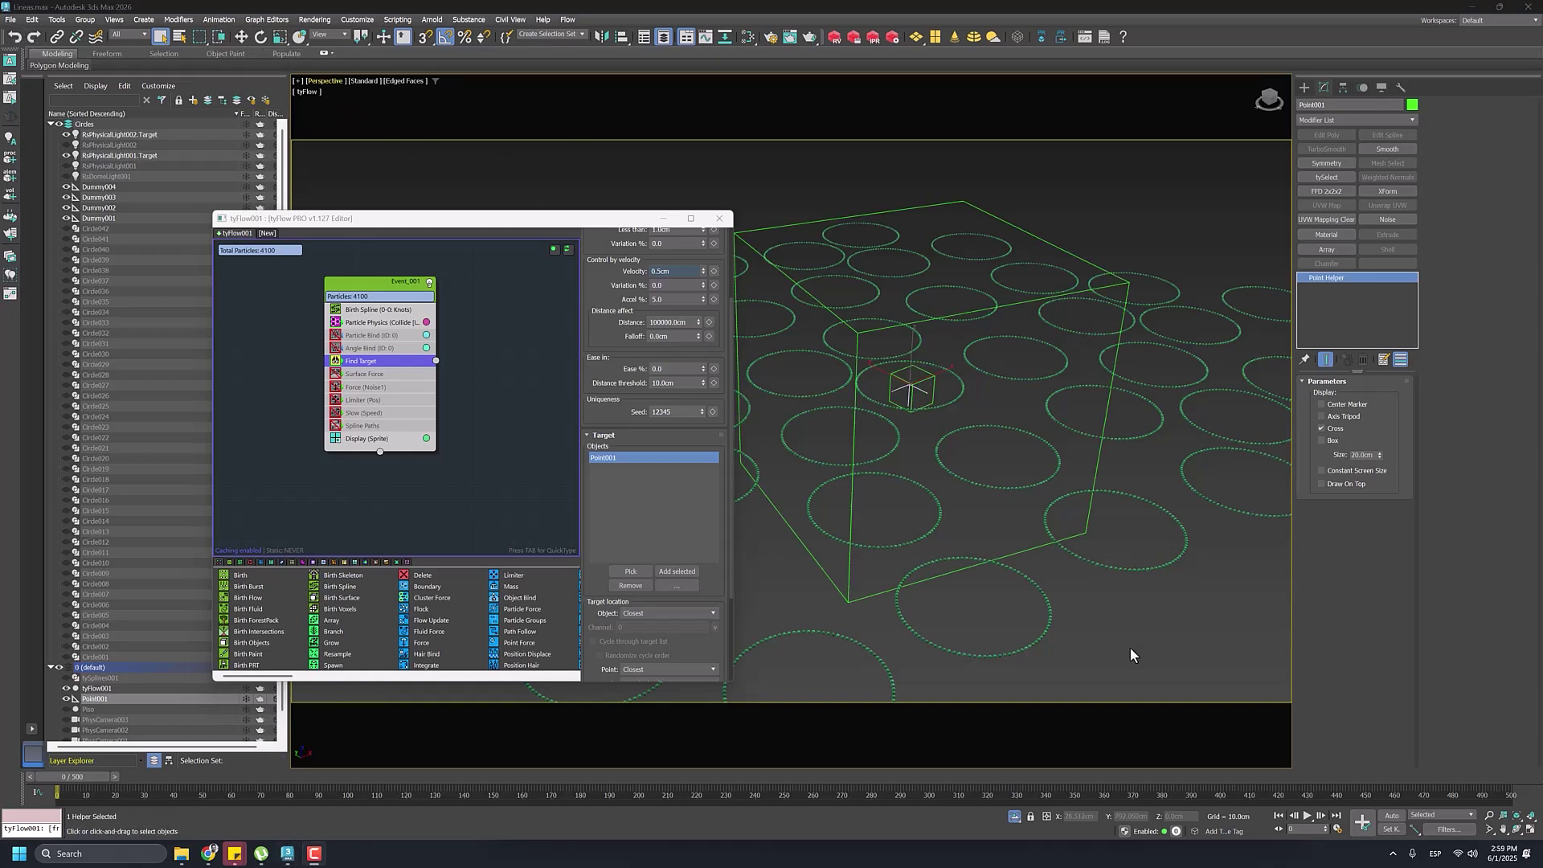
click(241, 36)
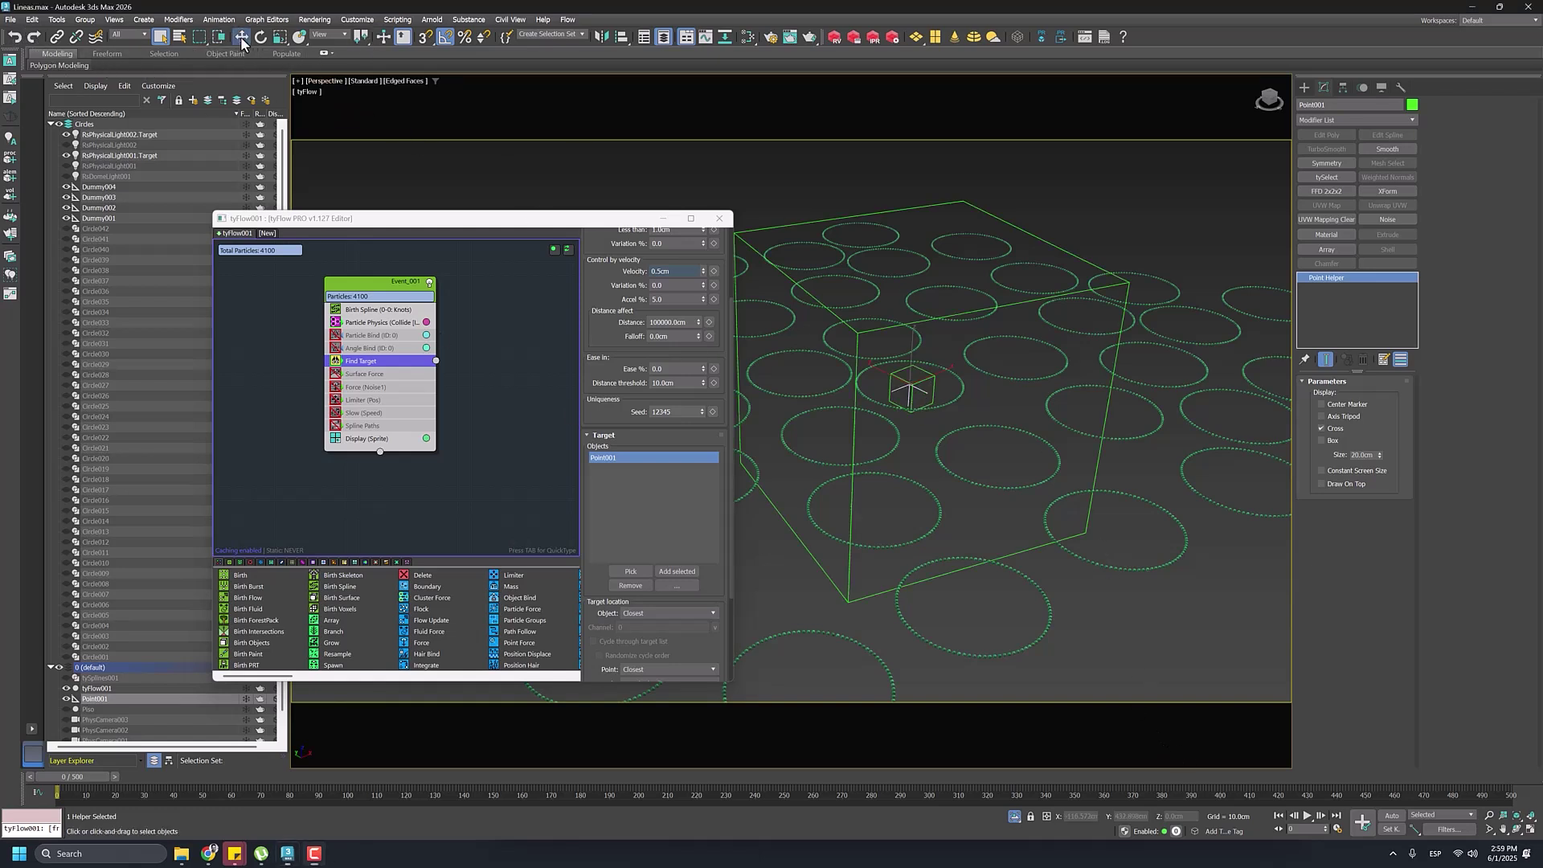
click(996, 413)
click(918, 391)
scroll(921, 389, up, 6)
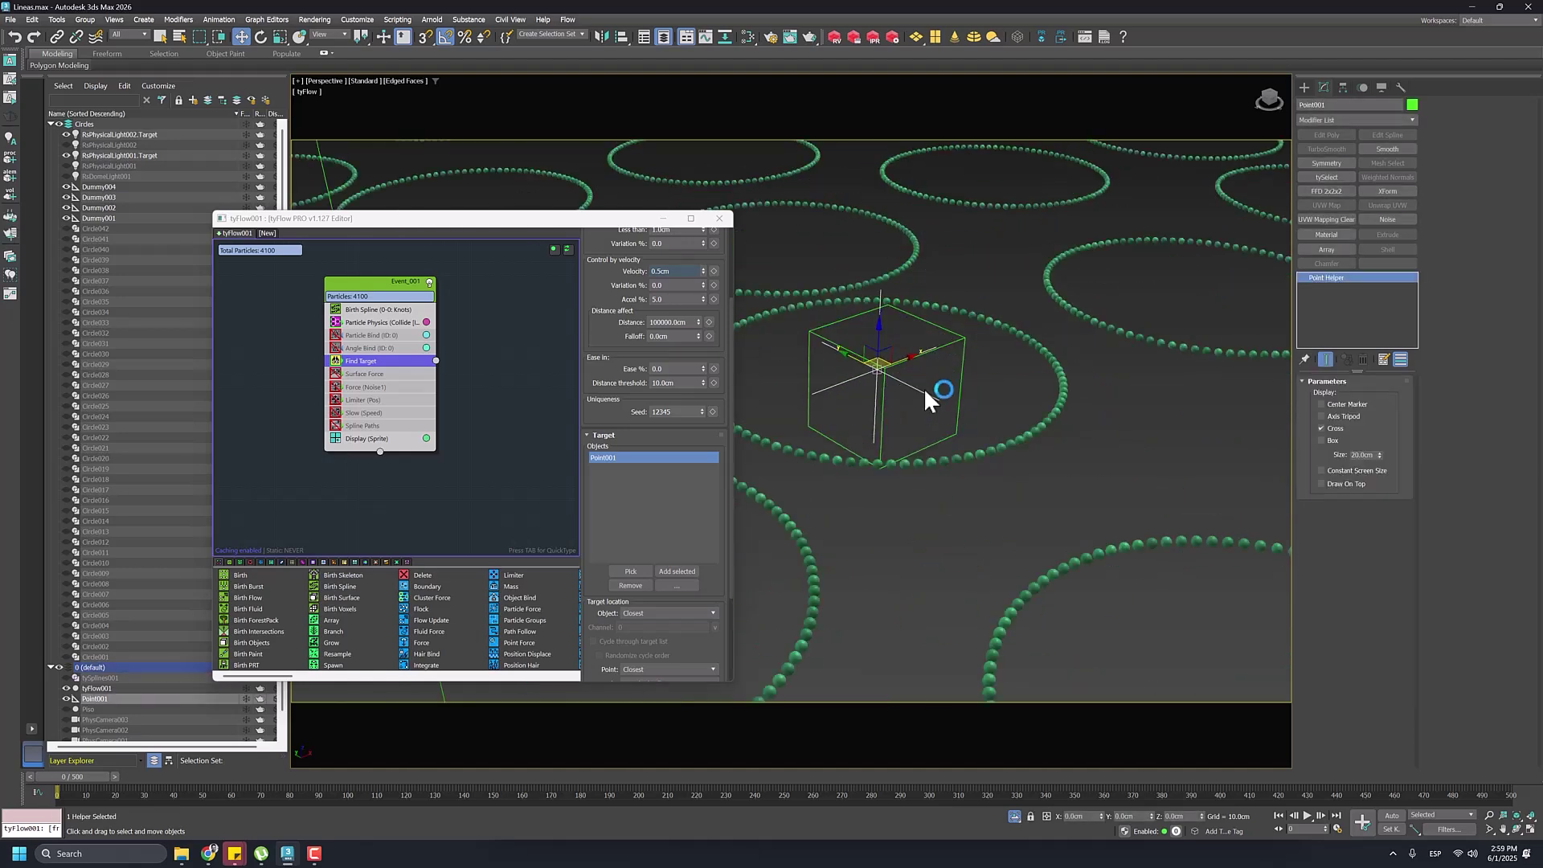
mouse_move(954, 387)
middle_down()
mouse_move(1016, 391)
mouse_move(1004, 408)
mouse_move(983, 380)
mouse_move(927, 395)
middle_up()
scroll(1005, 408, up, 4)
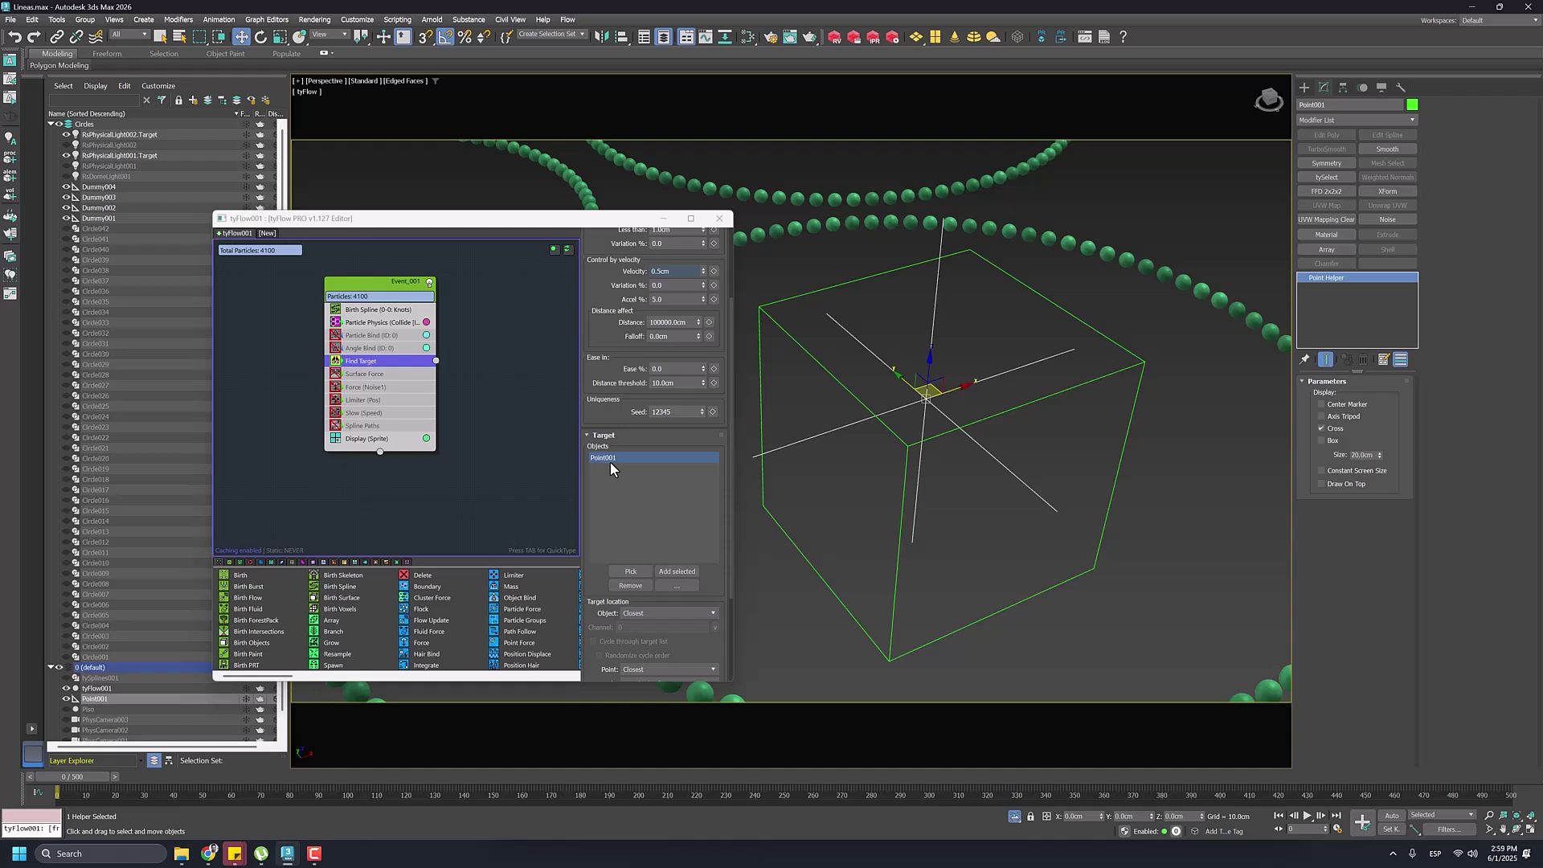
Step: Hide the Point001 helper and clear the selection
click(67, 699)
mouse_move(89, 776)
mouse_down()
mouse_move(128, 780)
mouse_move(89, 777)
mouse_up()
scroll(858, 404, down, 2)
middle_drag(1003, 352, 1005, 355)
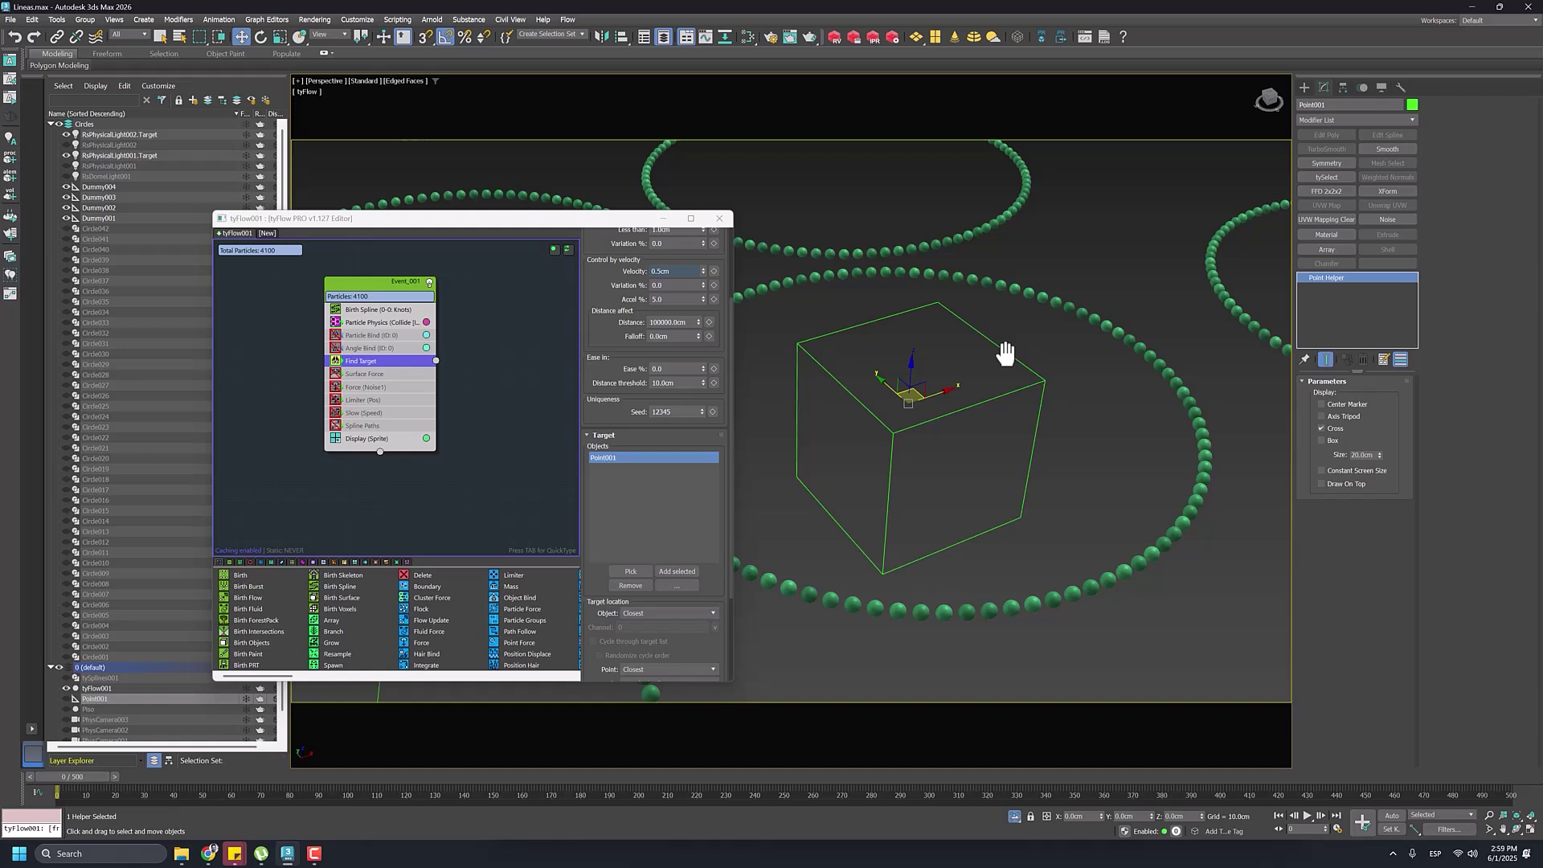
scroll(1005, 356, down, 3)
scroll(804, 378, down, 3)
click(871, 455)
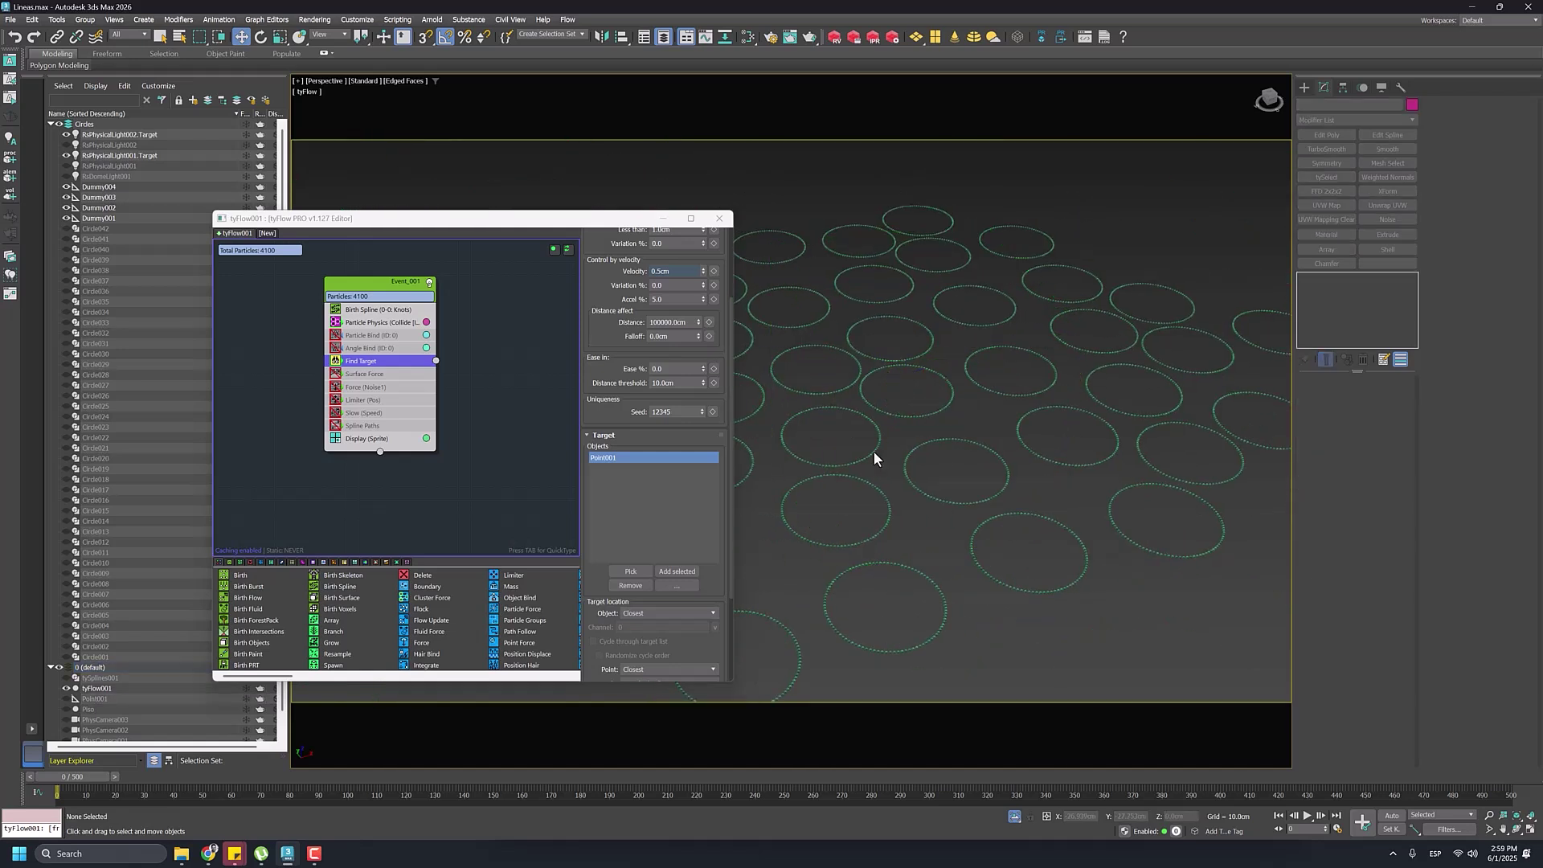
Step: Compare the particles' motion toward the target with Particle Physics on and off, leaving the operator enabled and returning to frame 0
drag(114, 774, 78, 862)
key(w)
scroll(883, 370, up, 5)
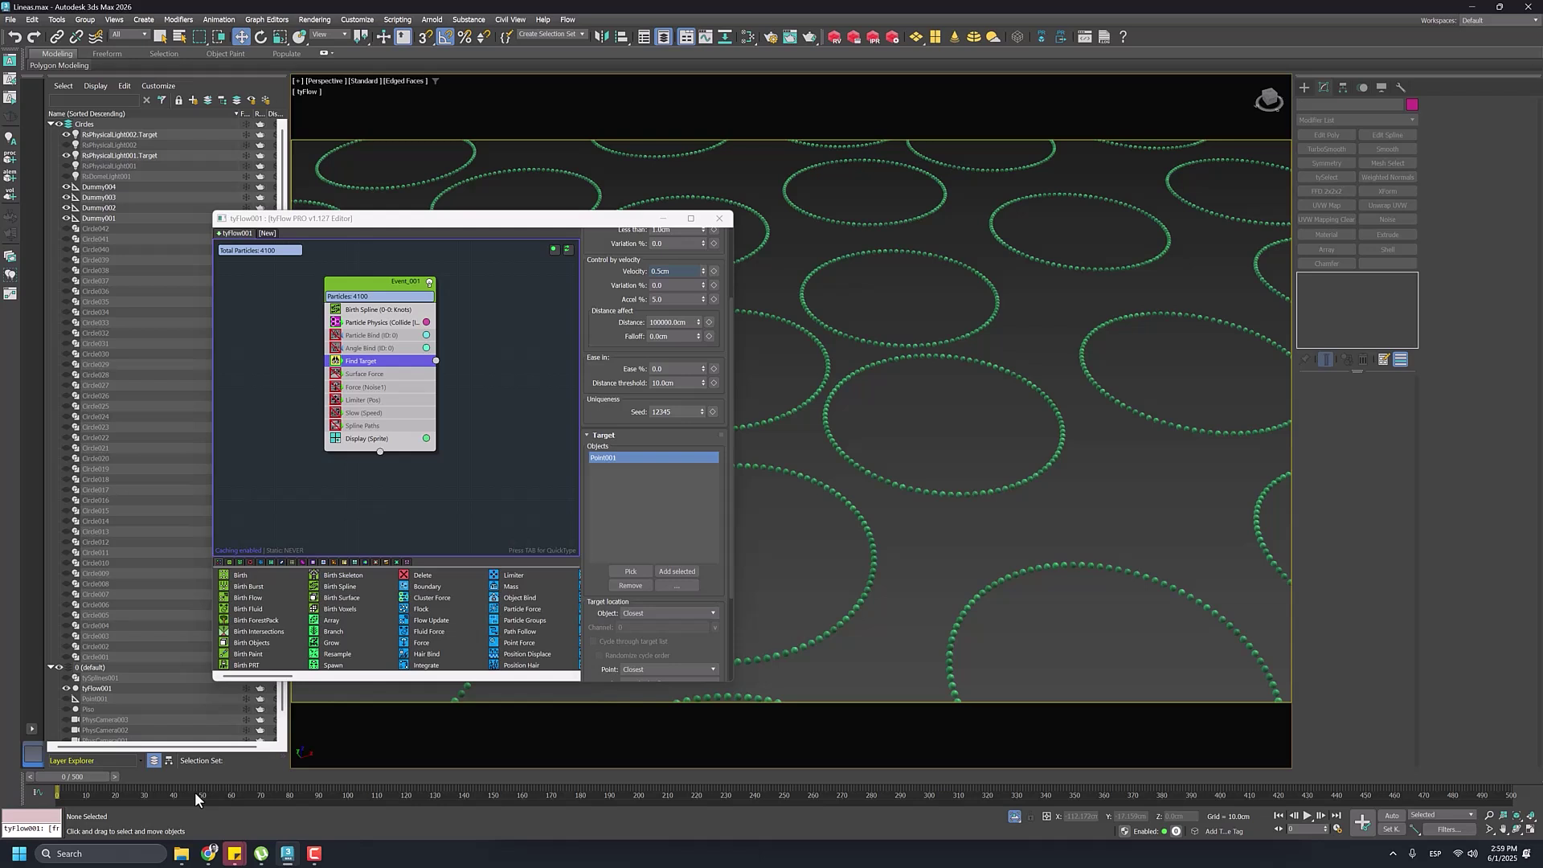
drag(94, 775, 171, 824)
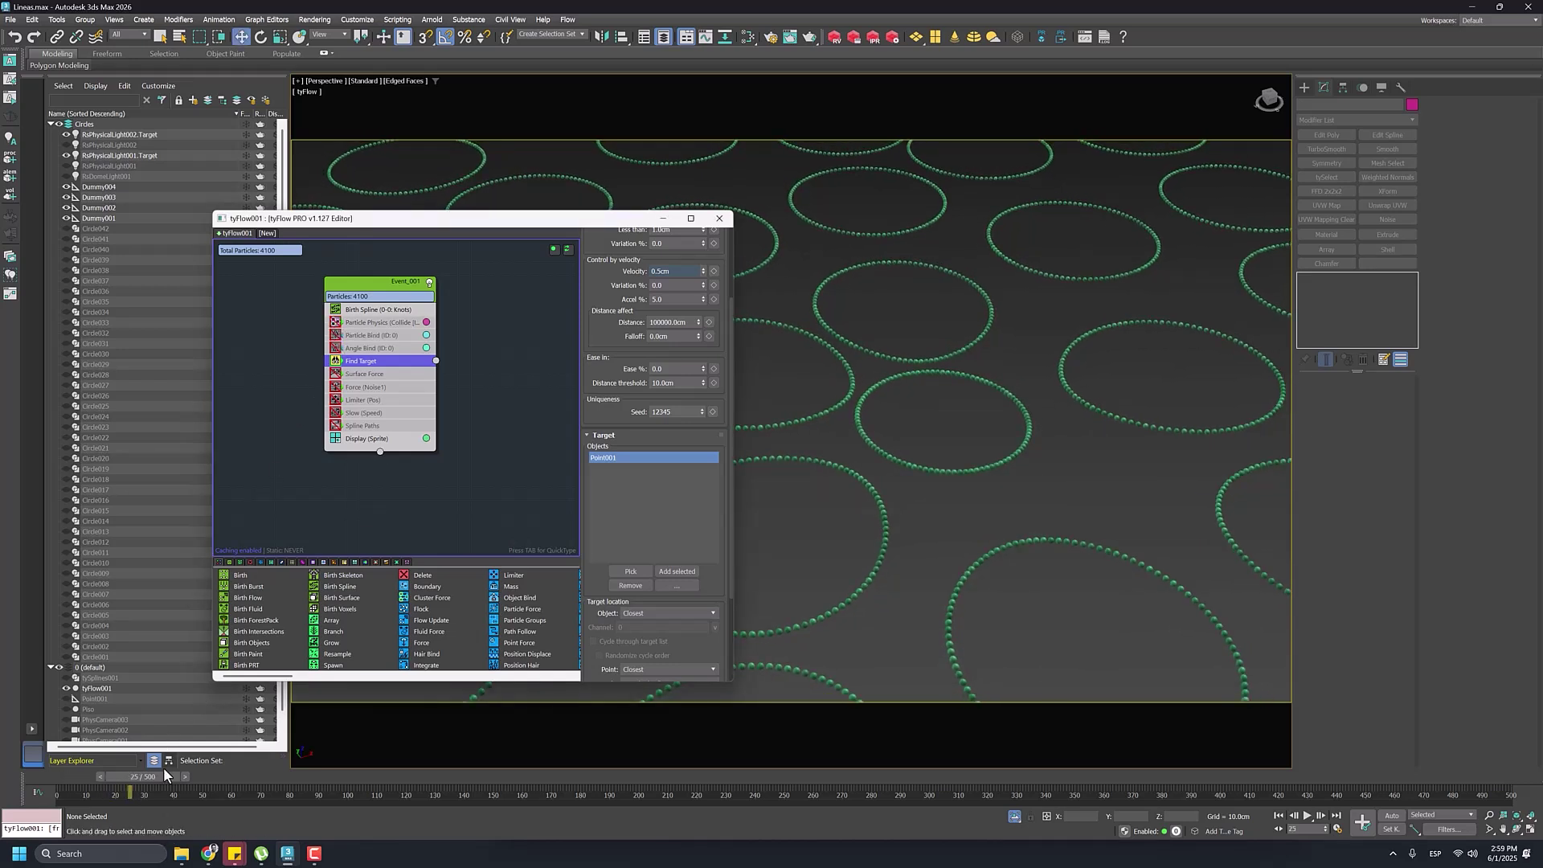
drag(164, 773, 56, 796)
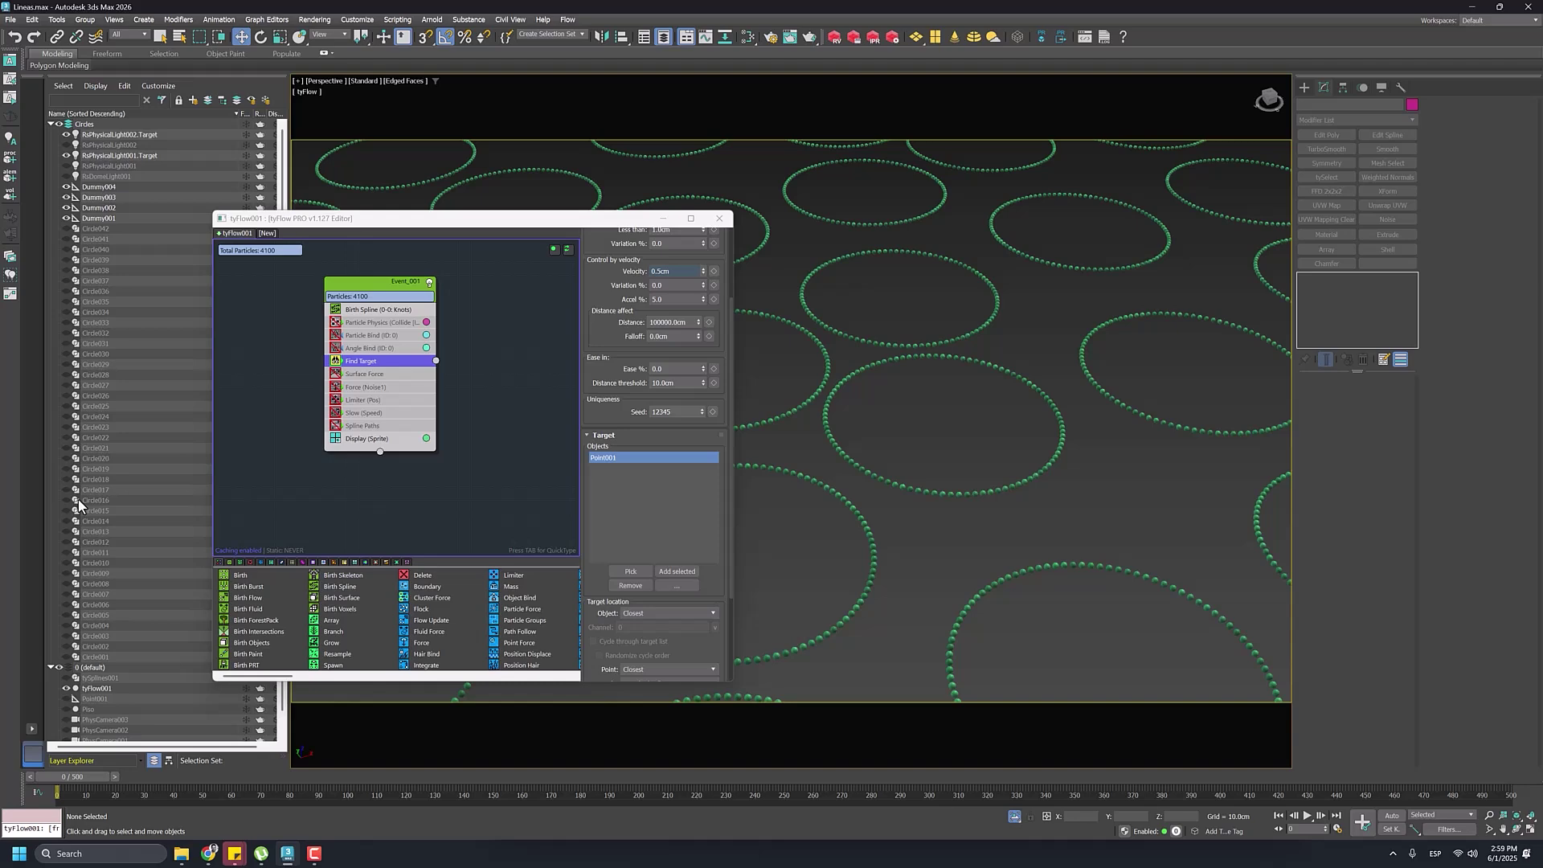
click(334, 324)
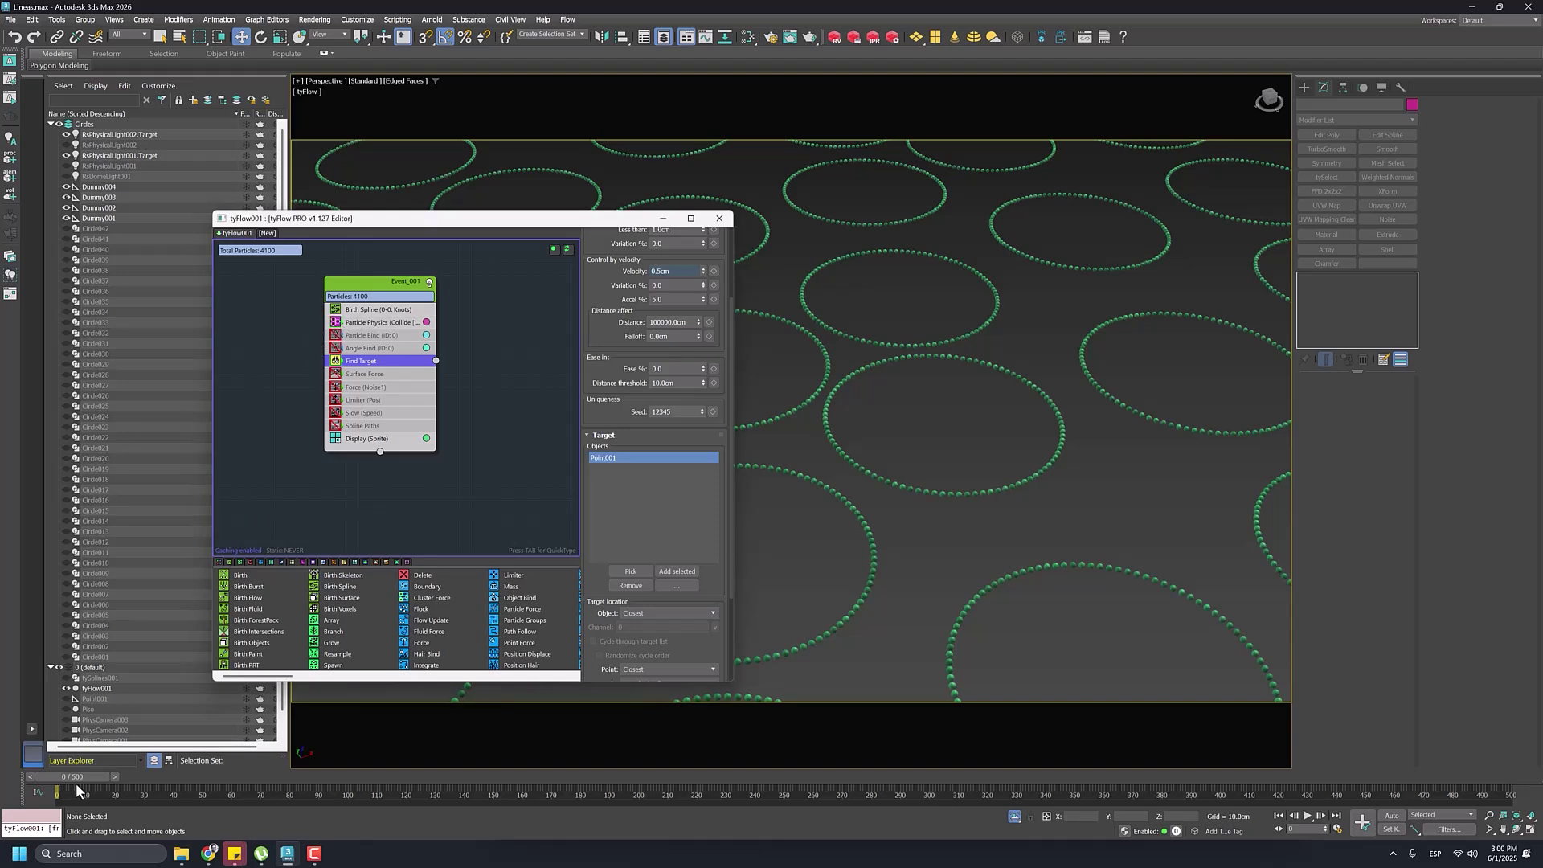
drag(76, 783, 53, 828)
key(w)
scroll(876, 400, up, 5)
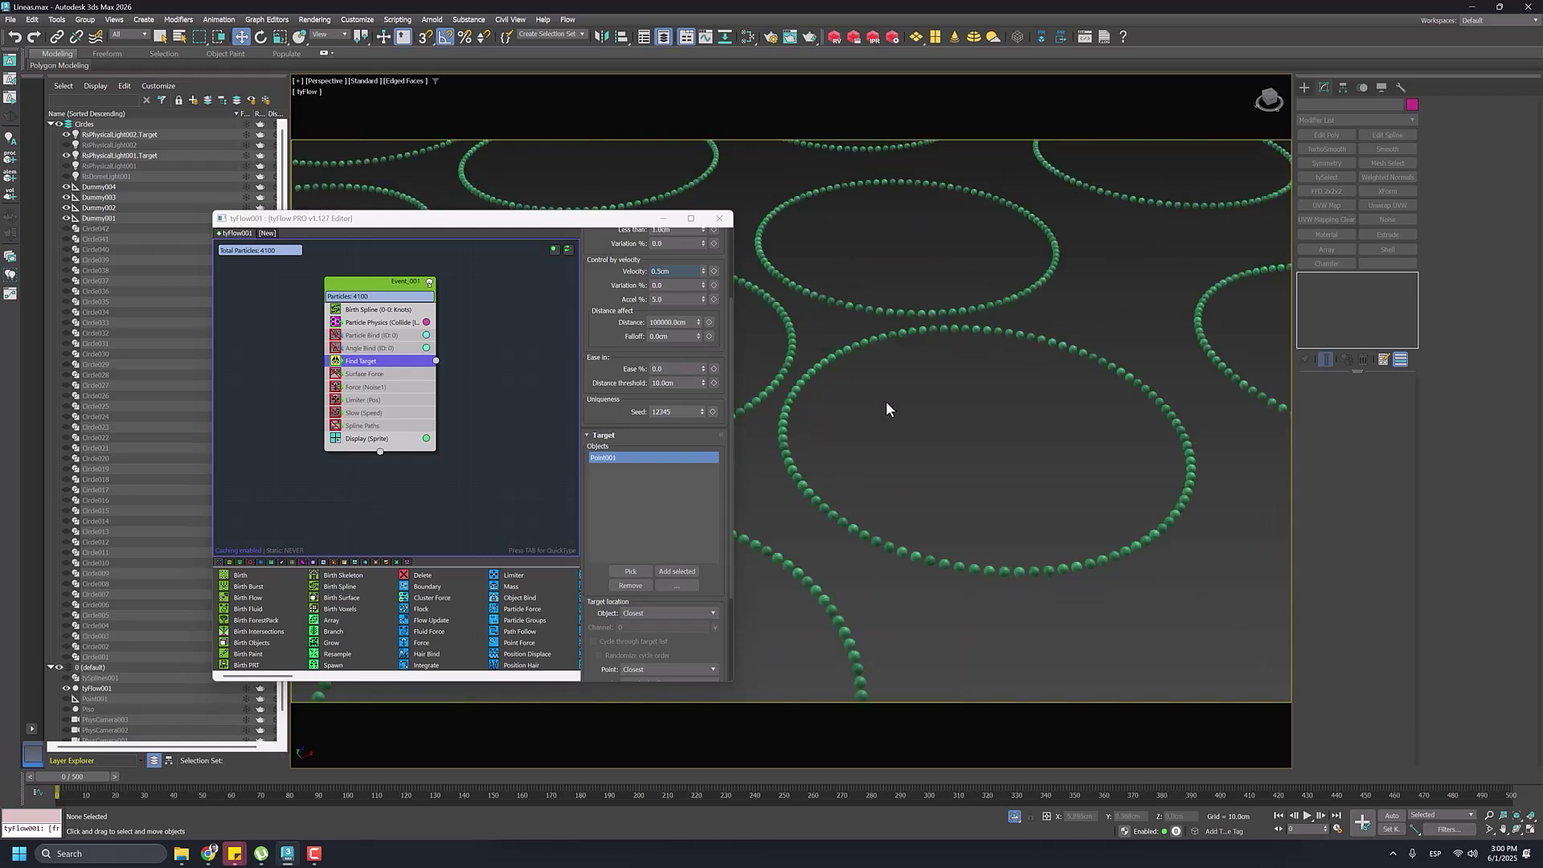
Step: Enable the Particle Bind operator, show its settings, and preview the bound circles up to about frame 46, returning to frame 0
click(354, 336)
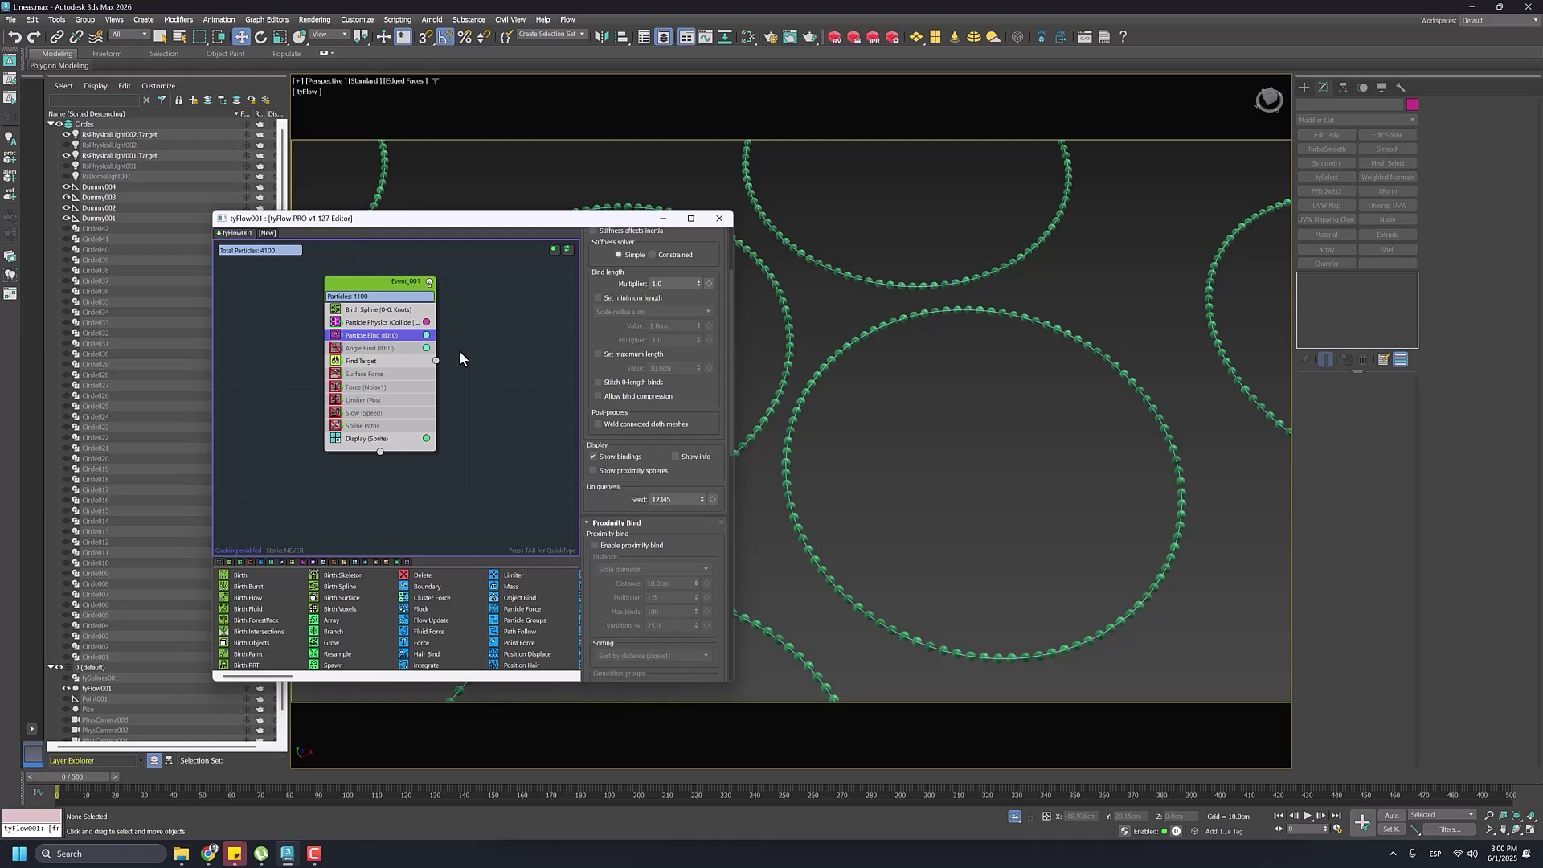
middle_drag(812, 320, 827, 324)
drag(617, 222, 514, 206)
middle_drag(859, 358, 830, 342)
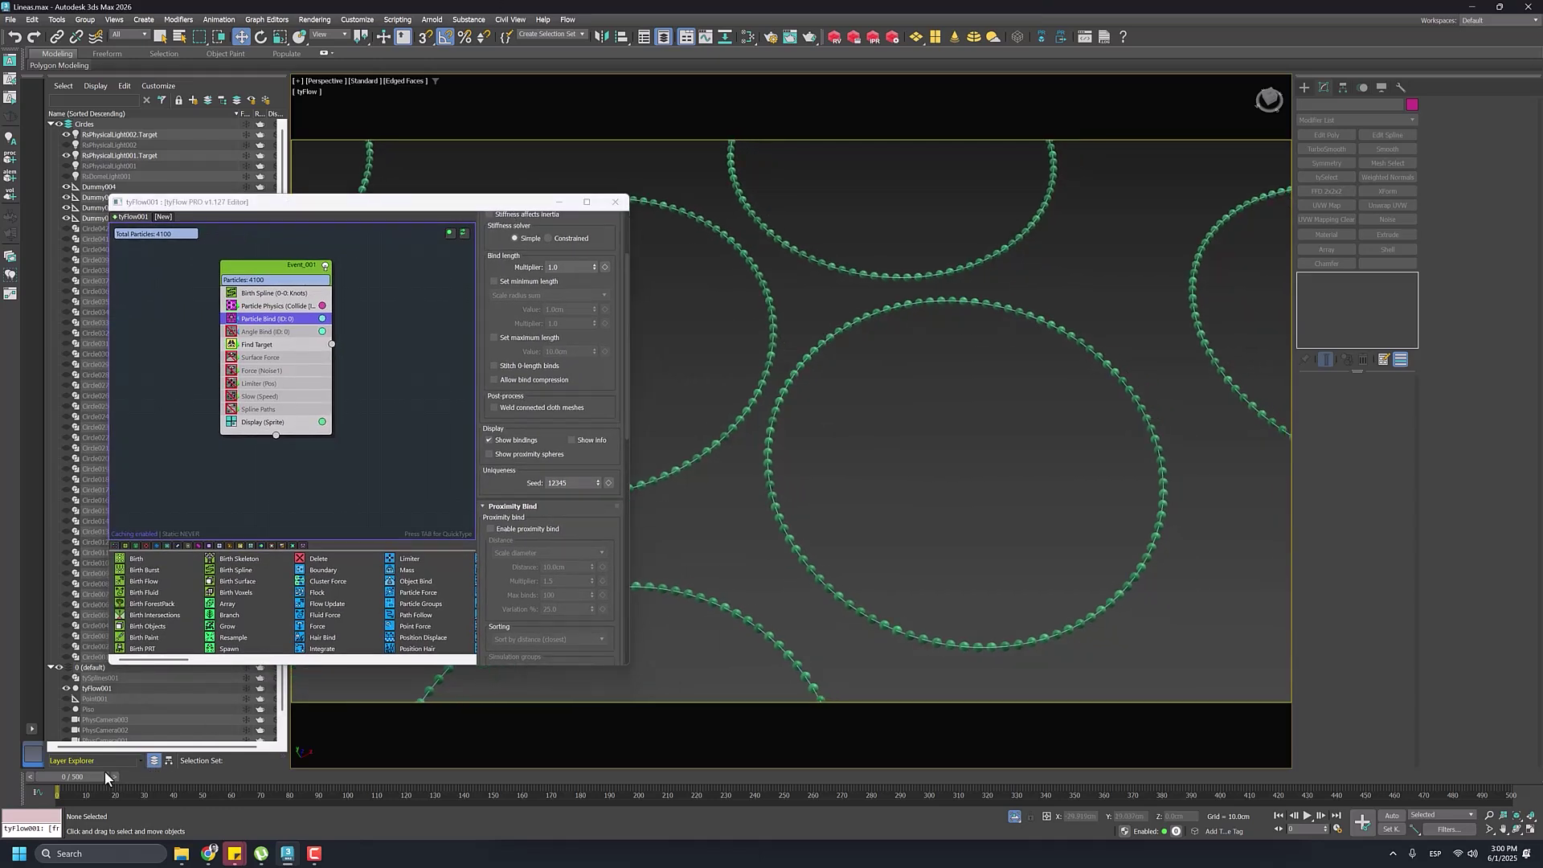
drag(94, 781, 191, 796)
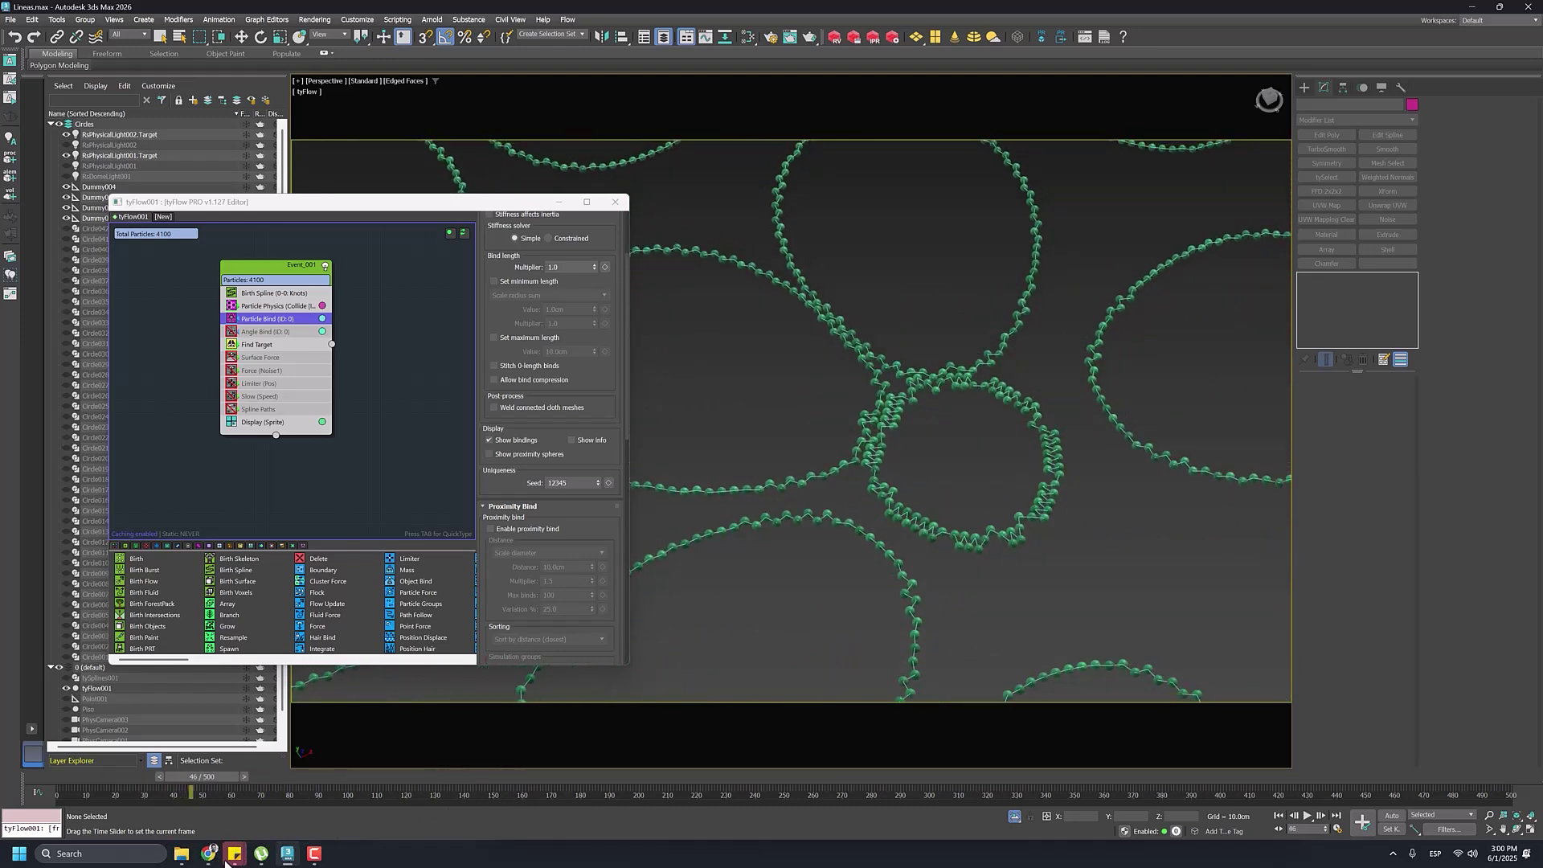
drag(226, 862, 90, 780)
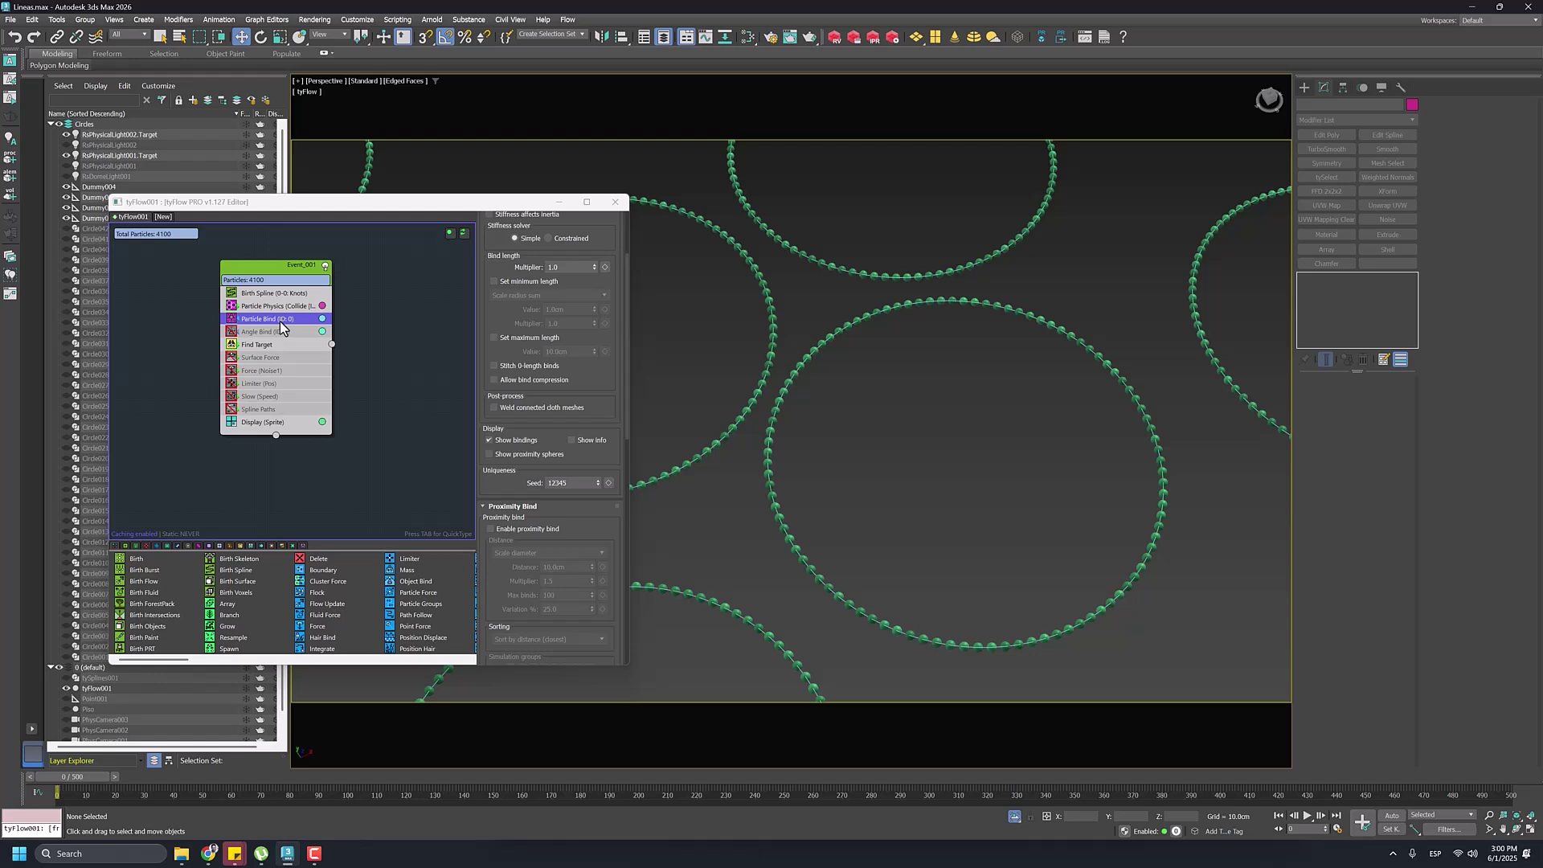
Step: Examine Particle Bind's Proximity Bind settings and the gaps between neighbouring circles where such binds could form
scroll(603, 362, down, 2)
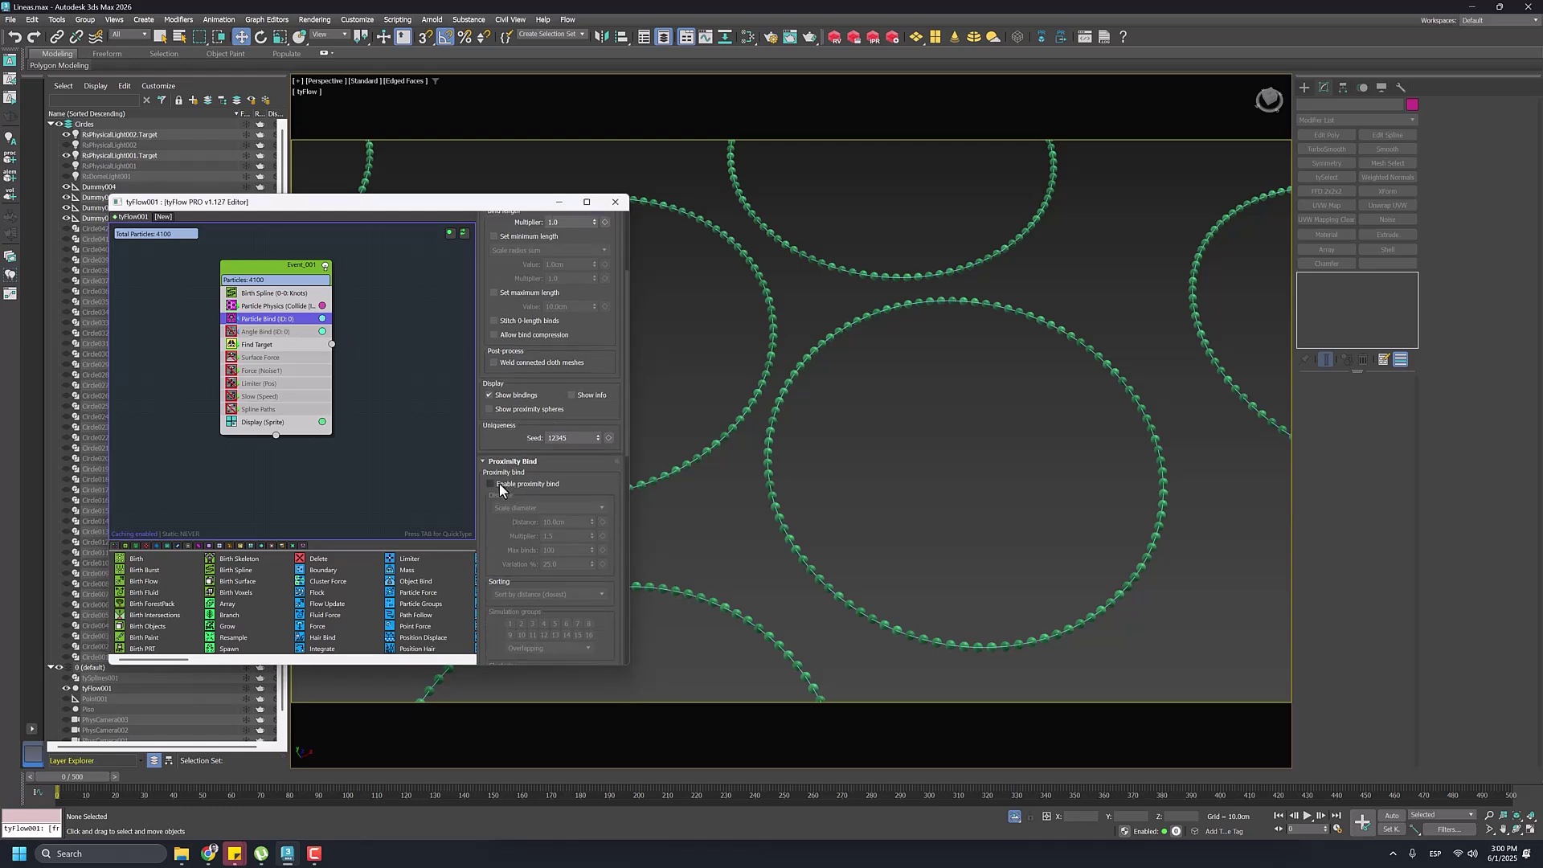
drag(503, 412, 493, 509)
scroll(517, 514, down, 10)
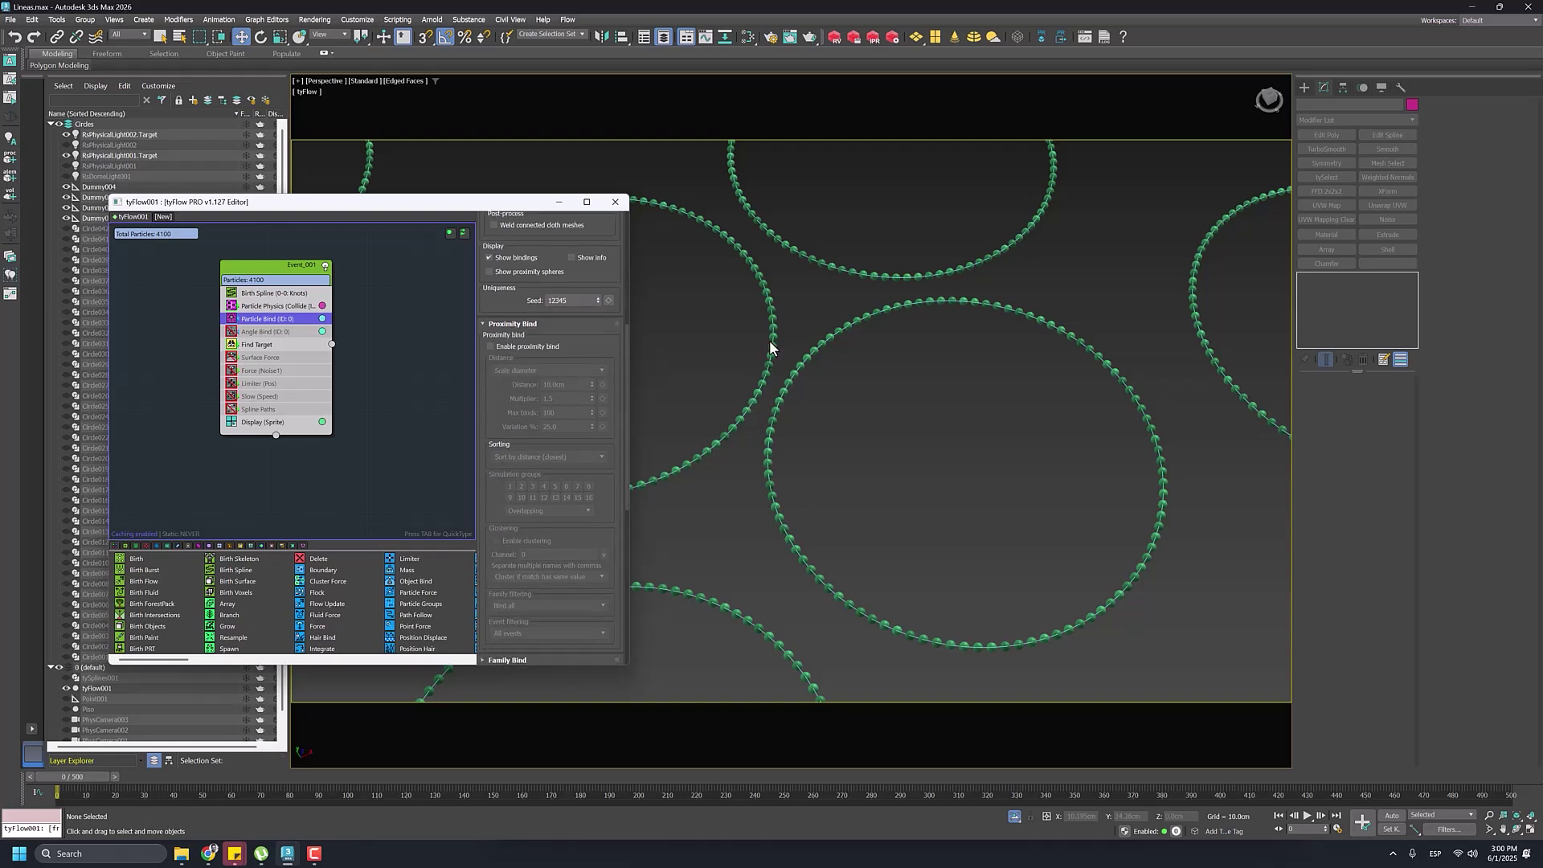
mouse_move(95, 777)
mouse_down()
mouse_move(179, 780)
mouse_move(94, 772)
mouse_up()
middle_drag(737, 368, 679, 519)
middle_drag(738, 444, 789, 471)
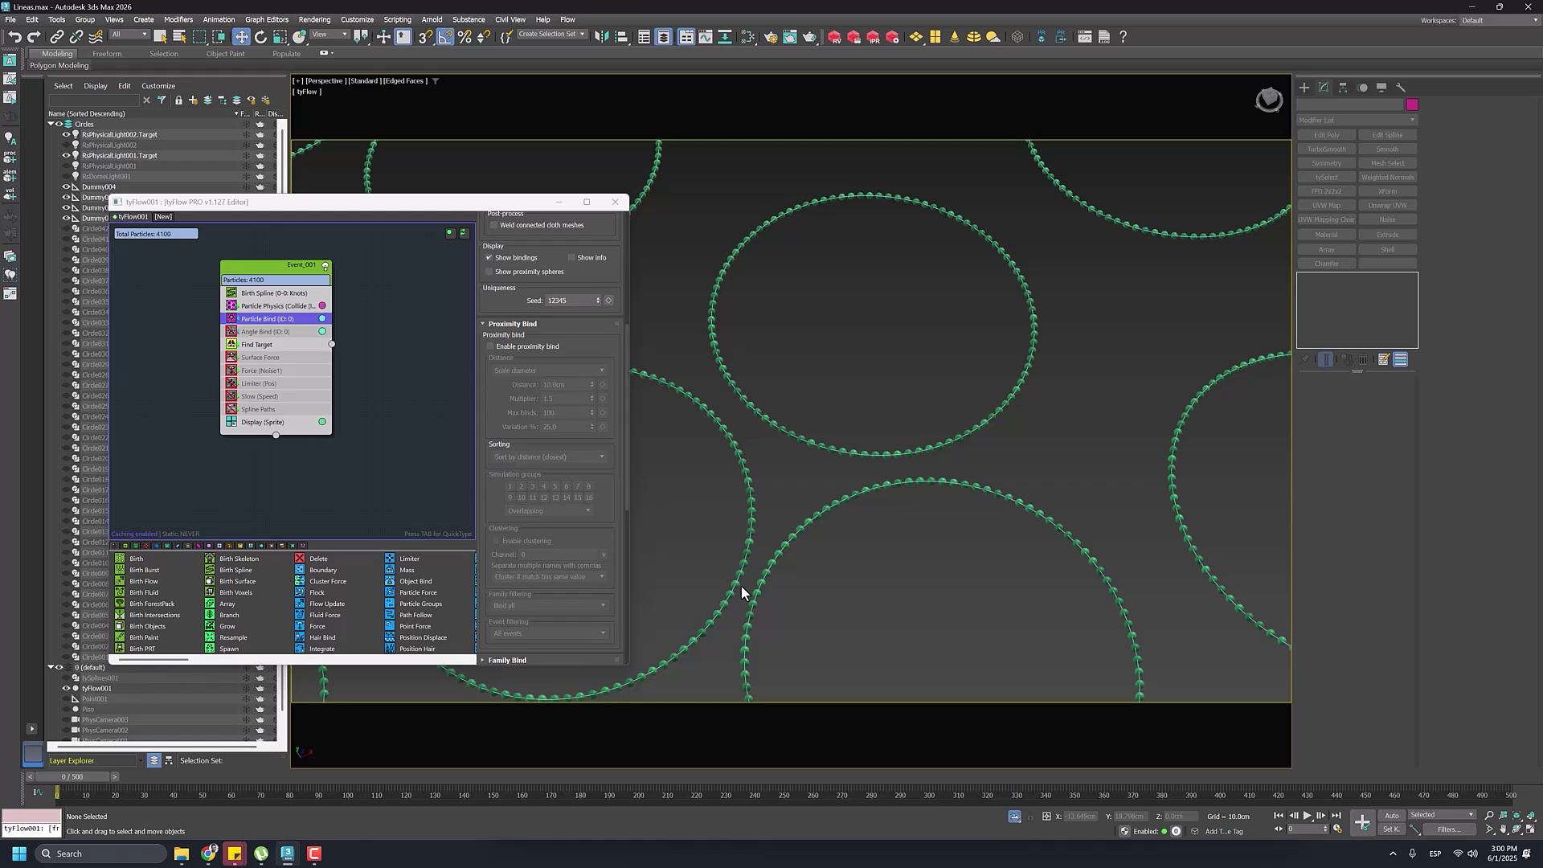
scroll(734, 585, up, 3)
scroll(774, 579, down, 3)
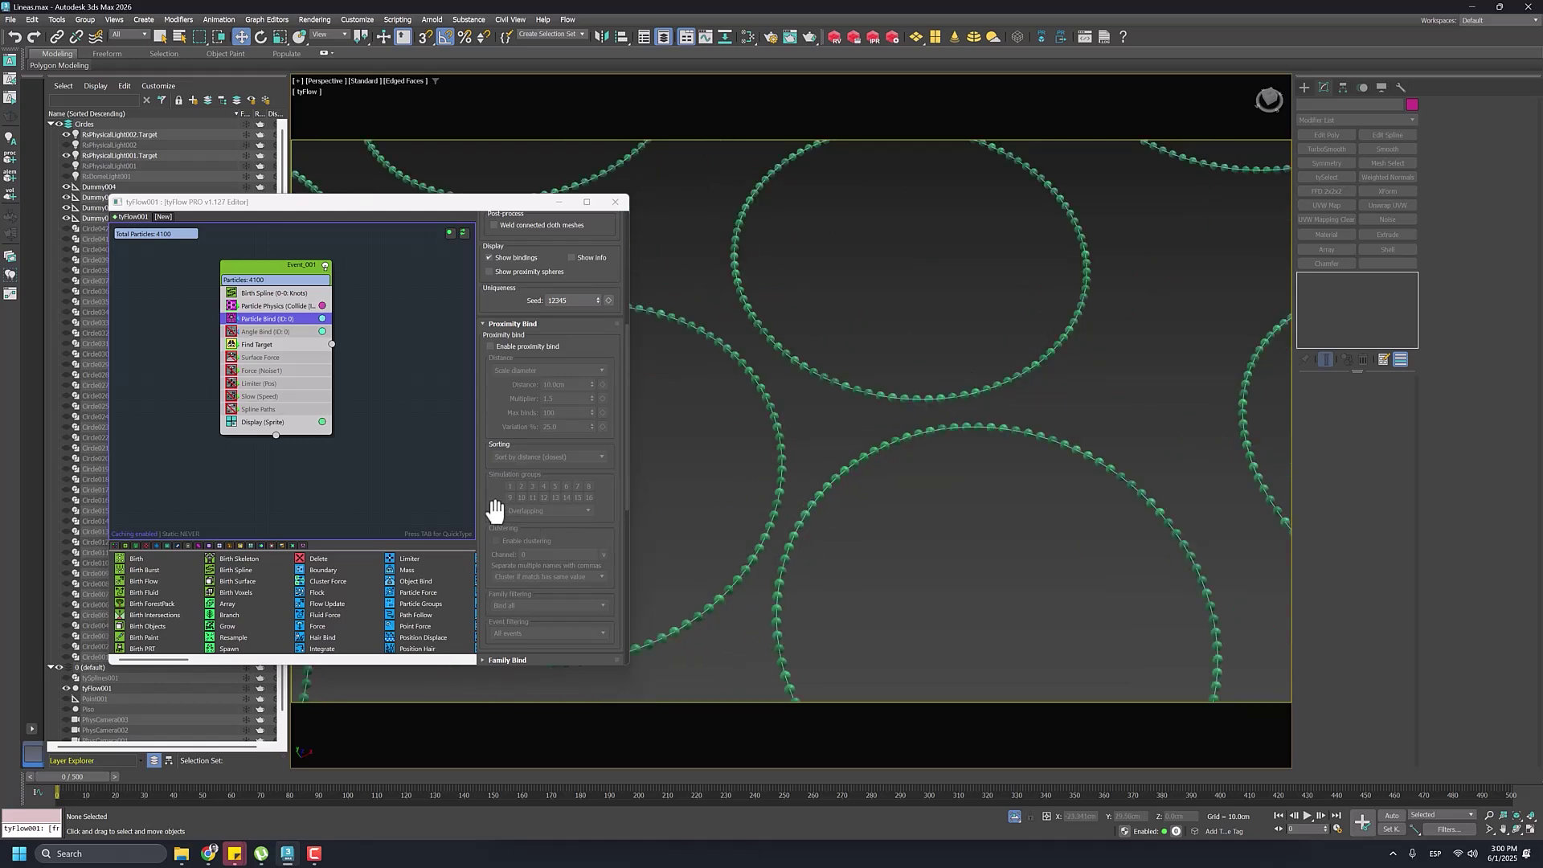
Step: Examine Particle Bind's Family Bind settings, including Bind to siblings and its proximity, alongside the particle circles
drag(509, 510, 528, 395)
drag(488, 515, 491, 378)
click(494, 391)
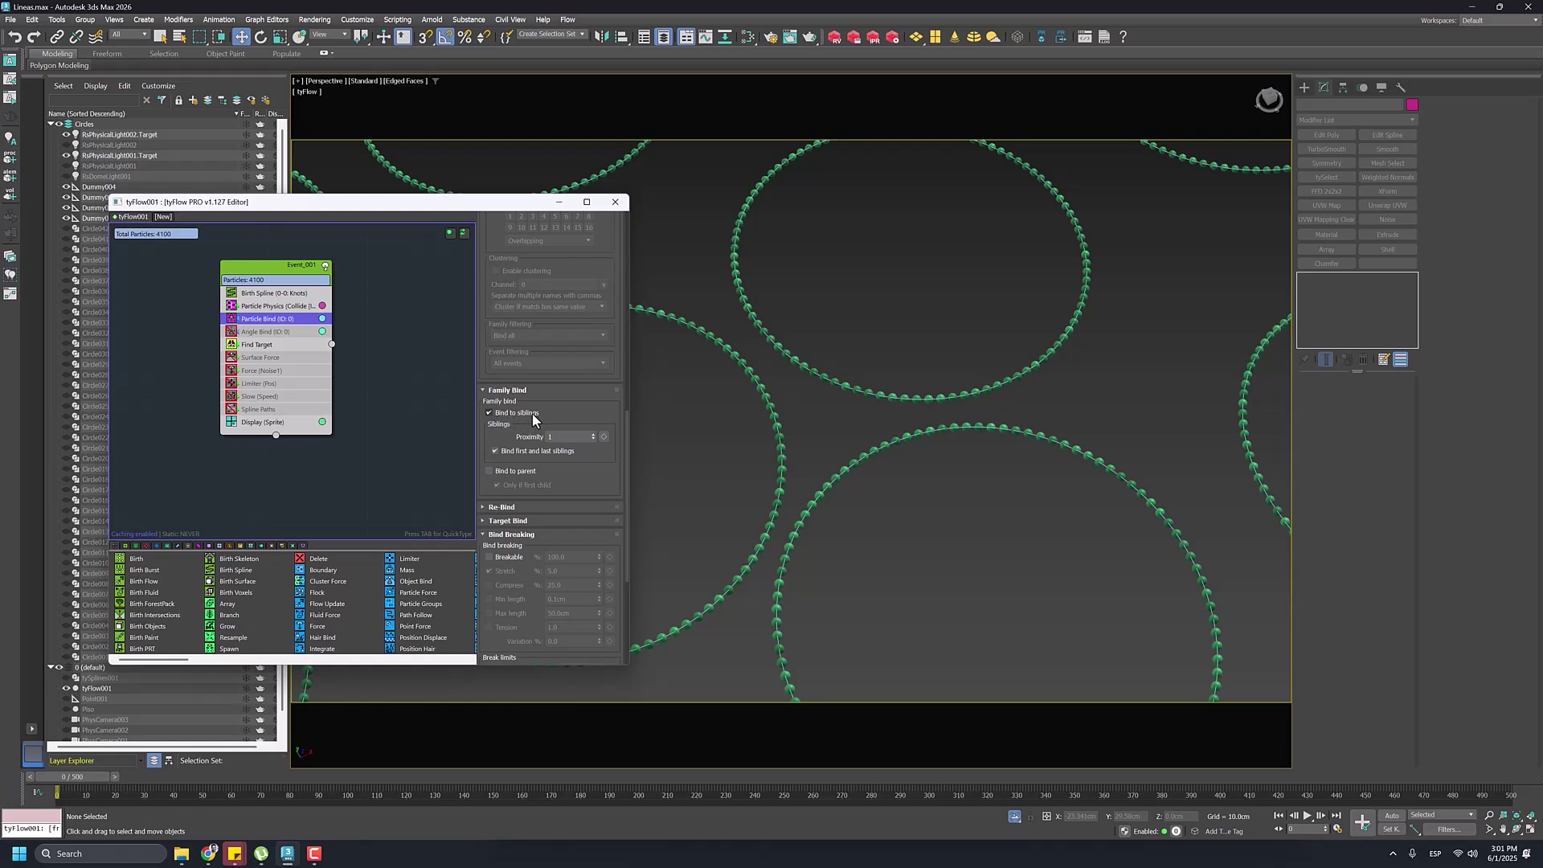
middle_drag(745, 370, 761, 389)
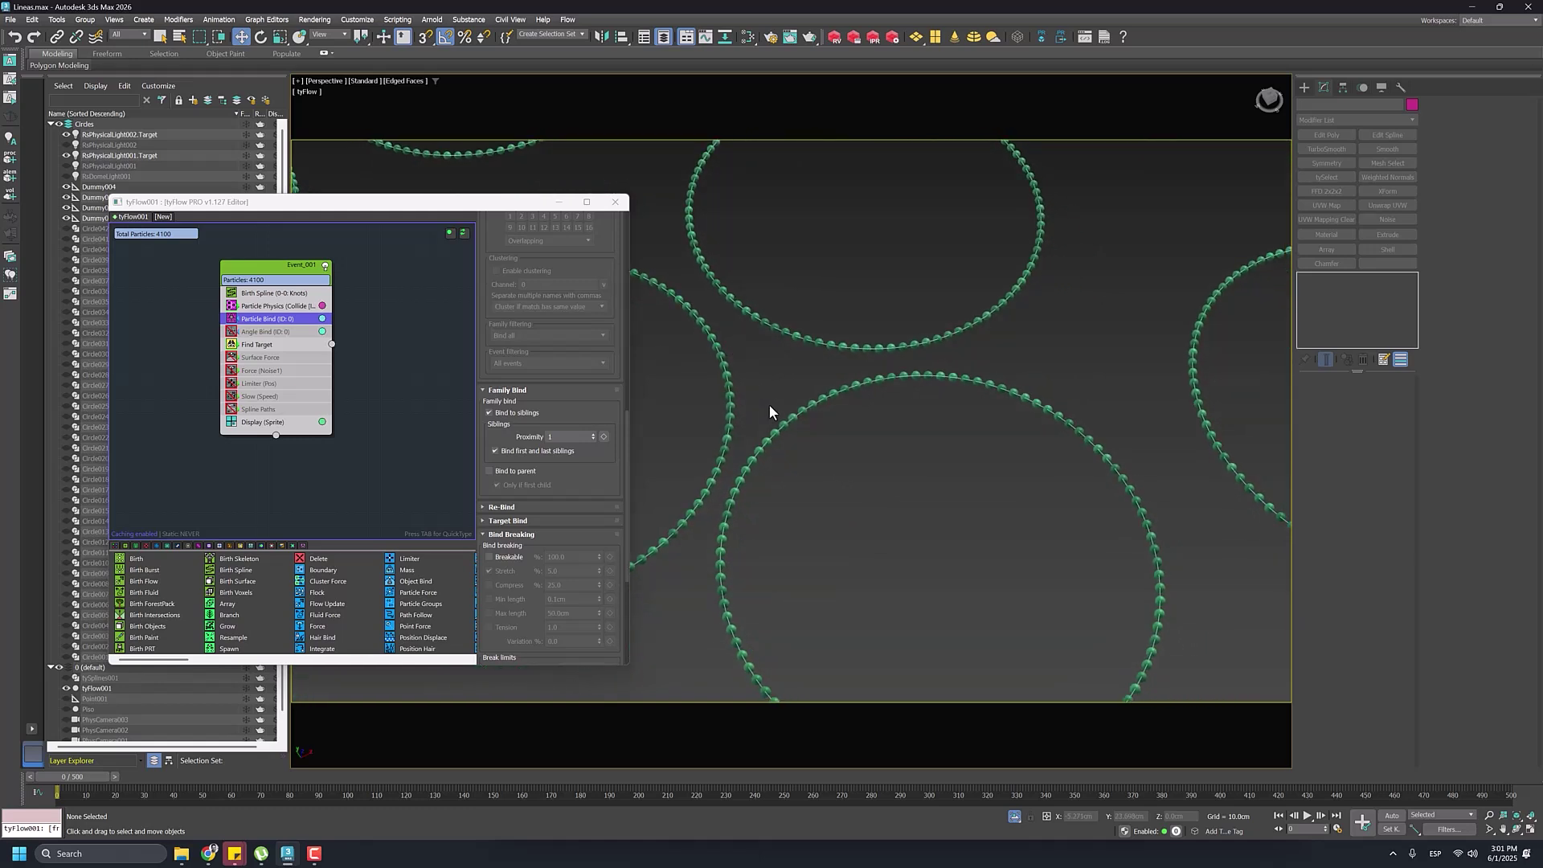
Step: Try Family Bind without Bind first and last siblings, inspect the particle chain up close, and restore the option
middle_drag(839, 410, 754, 364)
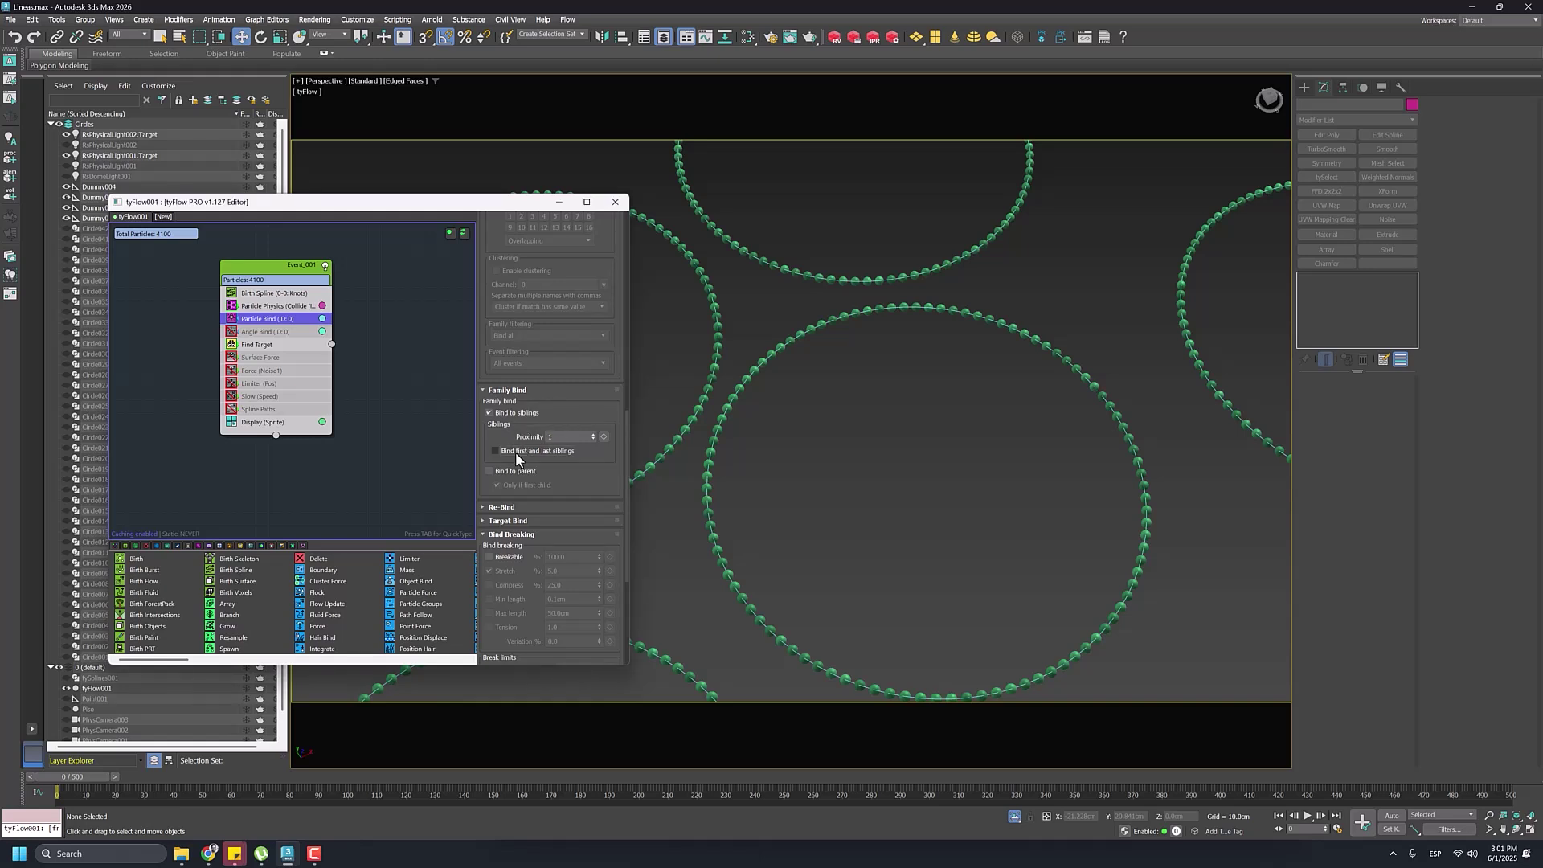
scroll(1102, 413, up, 10)
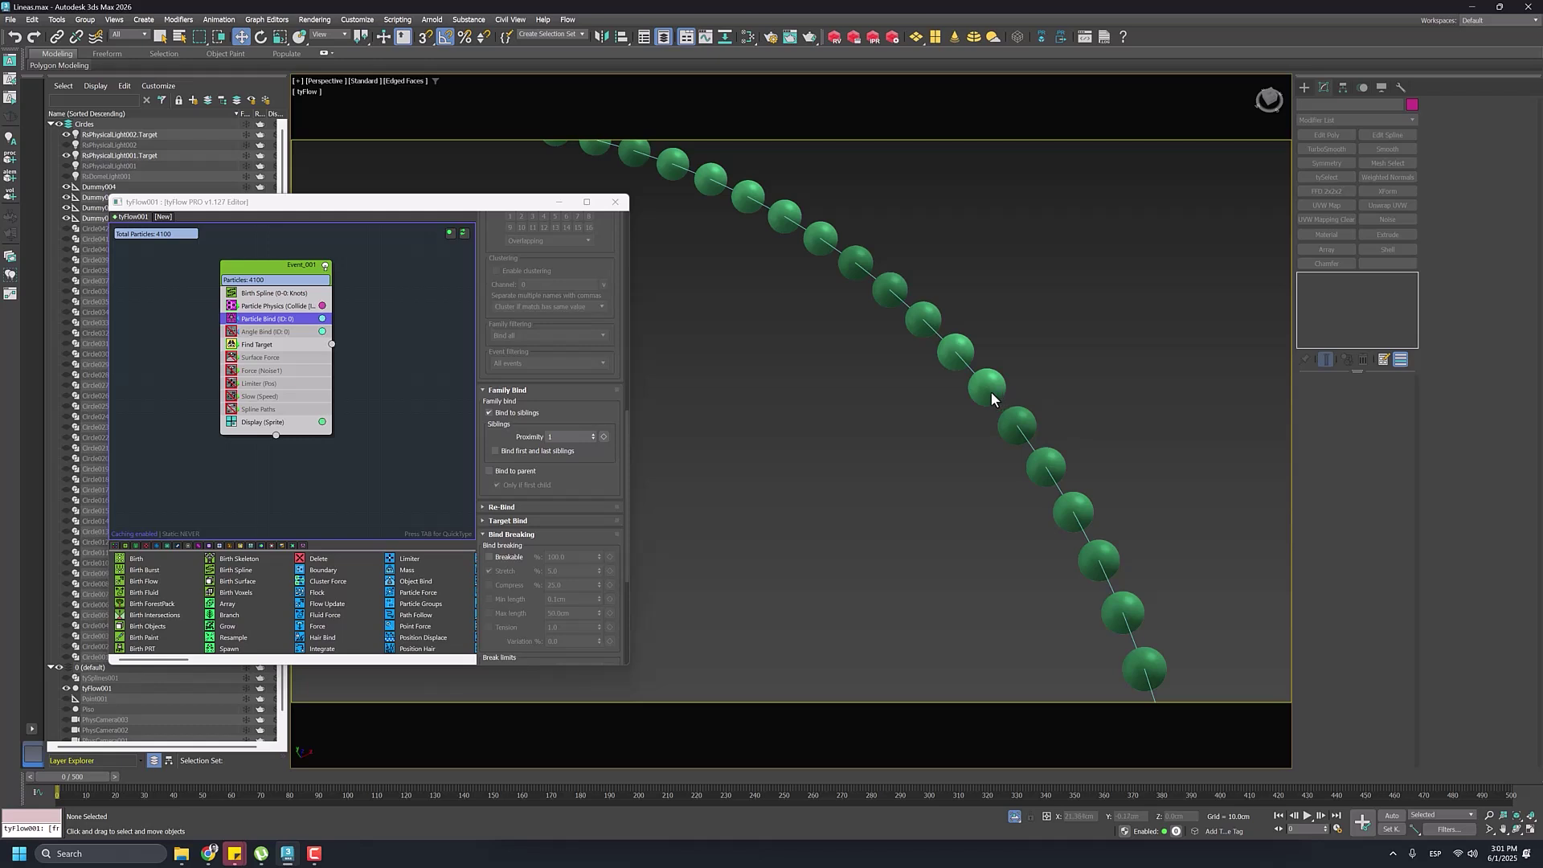
click(496, 451)
scroll(1013, 414, down, 8)
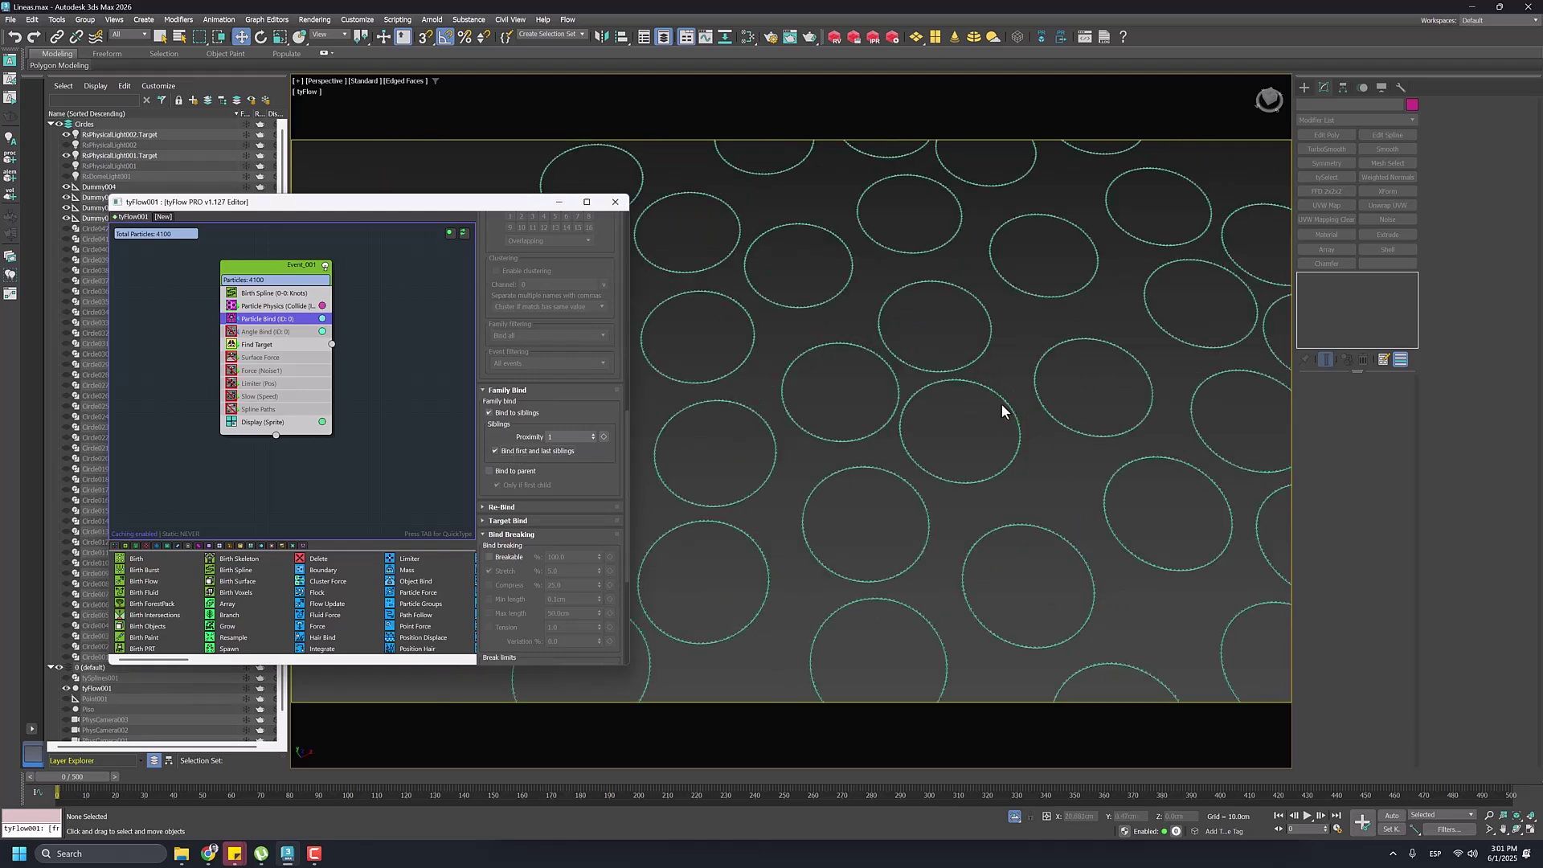
Step: Preview the sibling-bound circles moving over the timeline, returning to frame 0
scroll(1018, 410, up, 3)
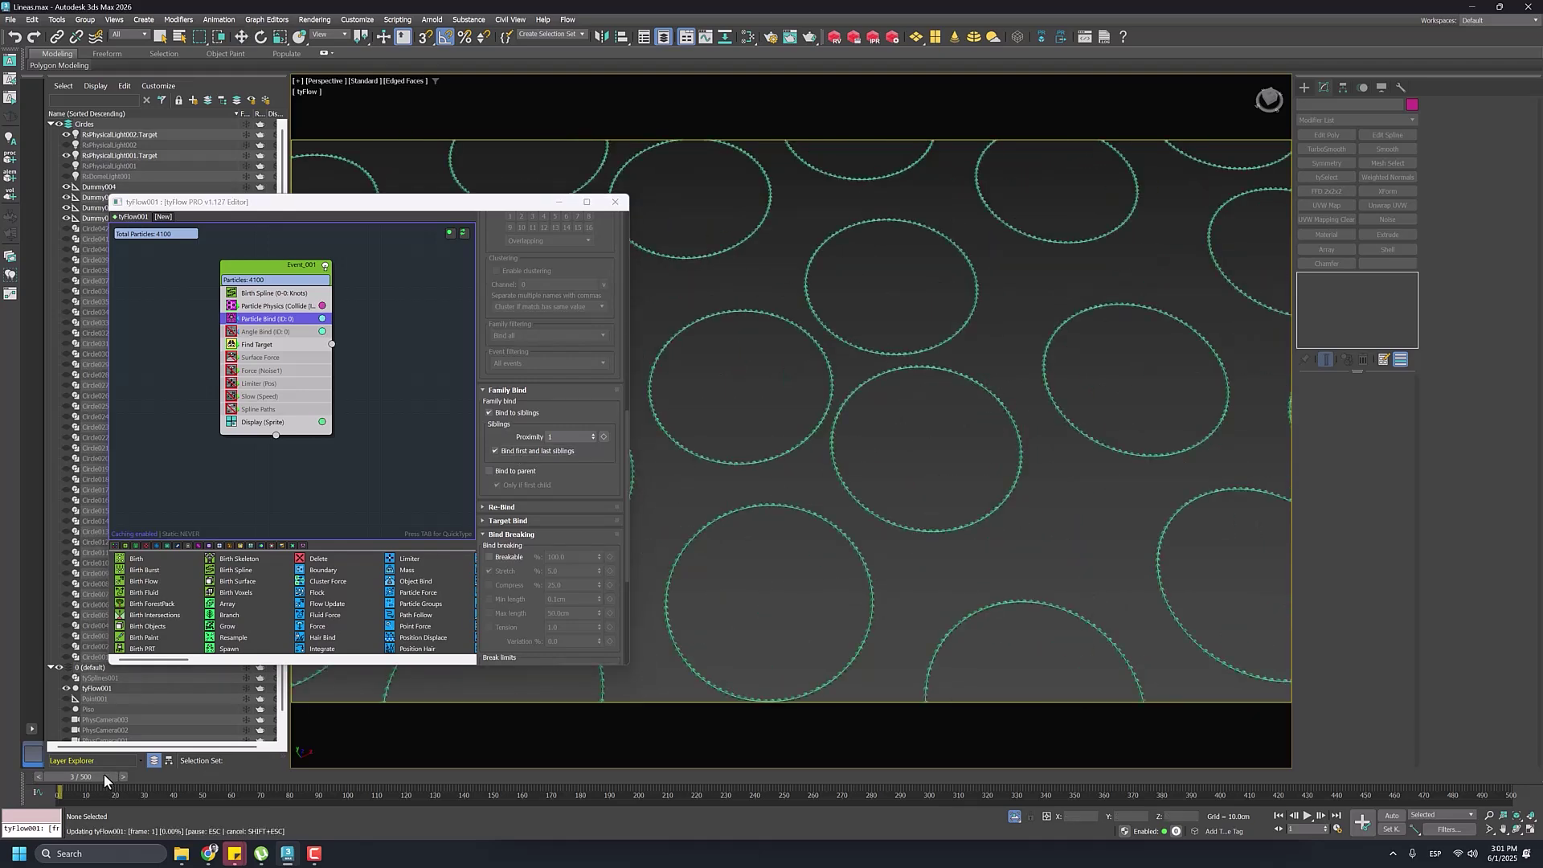
drag(103, 774, 79, 856)
key(w)
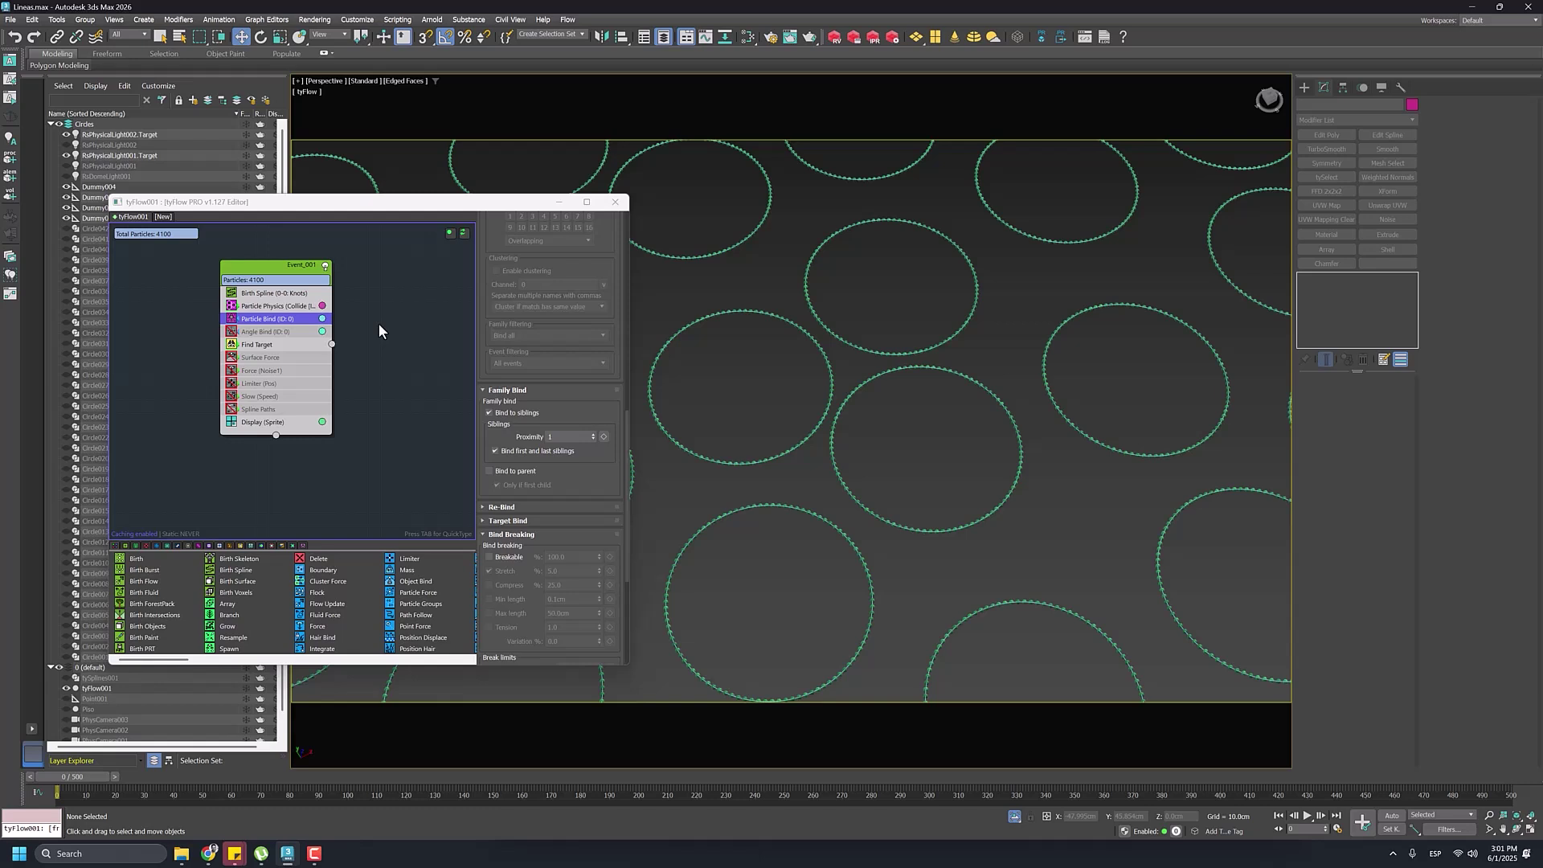
Step: Enable the Angle Bind operator, show its settings, and preview the circles deforming up to frame 99
click(249, 331)
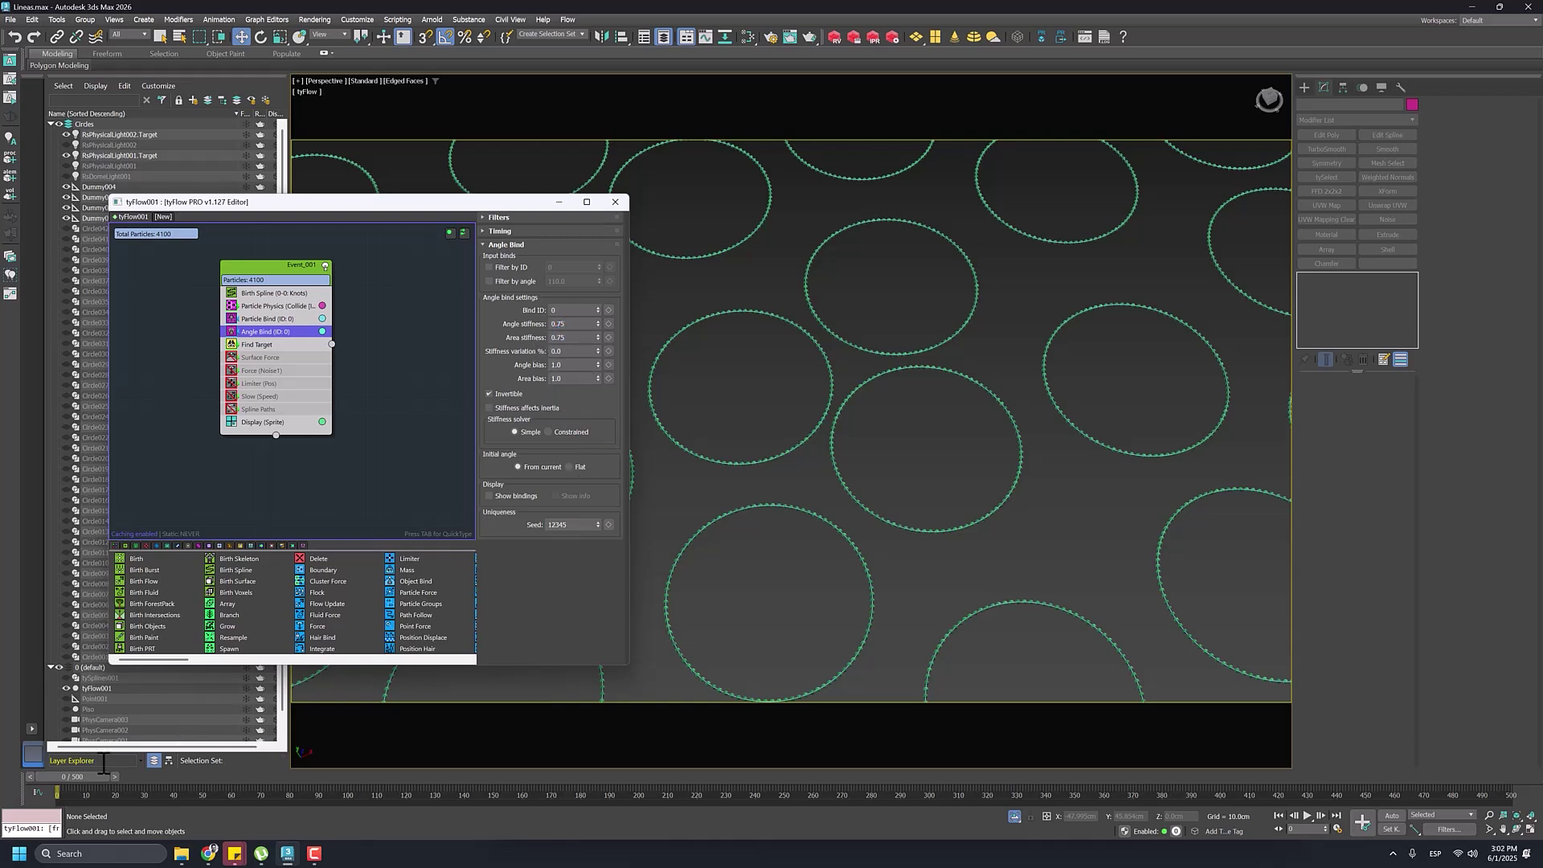
drag(95, 778, 369, 844)
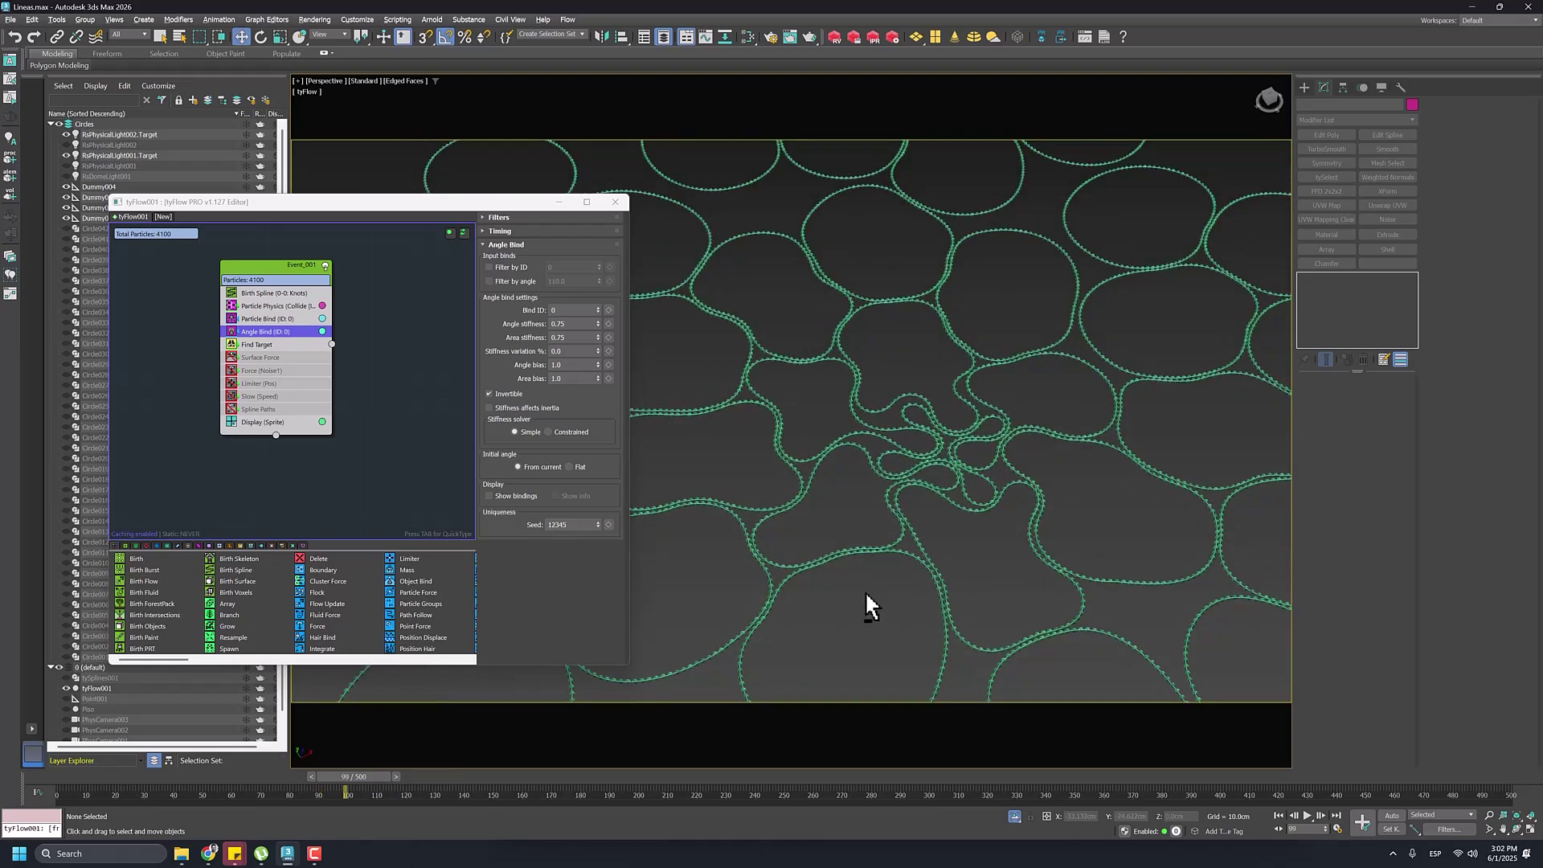
Step: Enable the Limiter operator, show its position limits, and preview the circles from a low angle up to frame 163, returning to frame 0
alt+middle_drag(865, 591, 855, 534)
drag(369, 779, 65, 827)
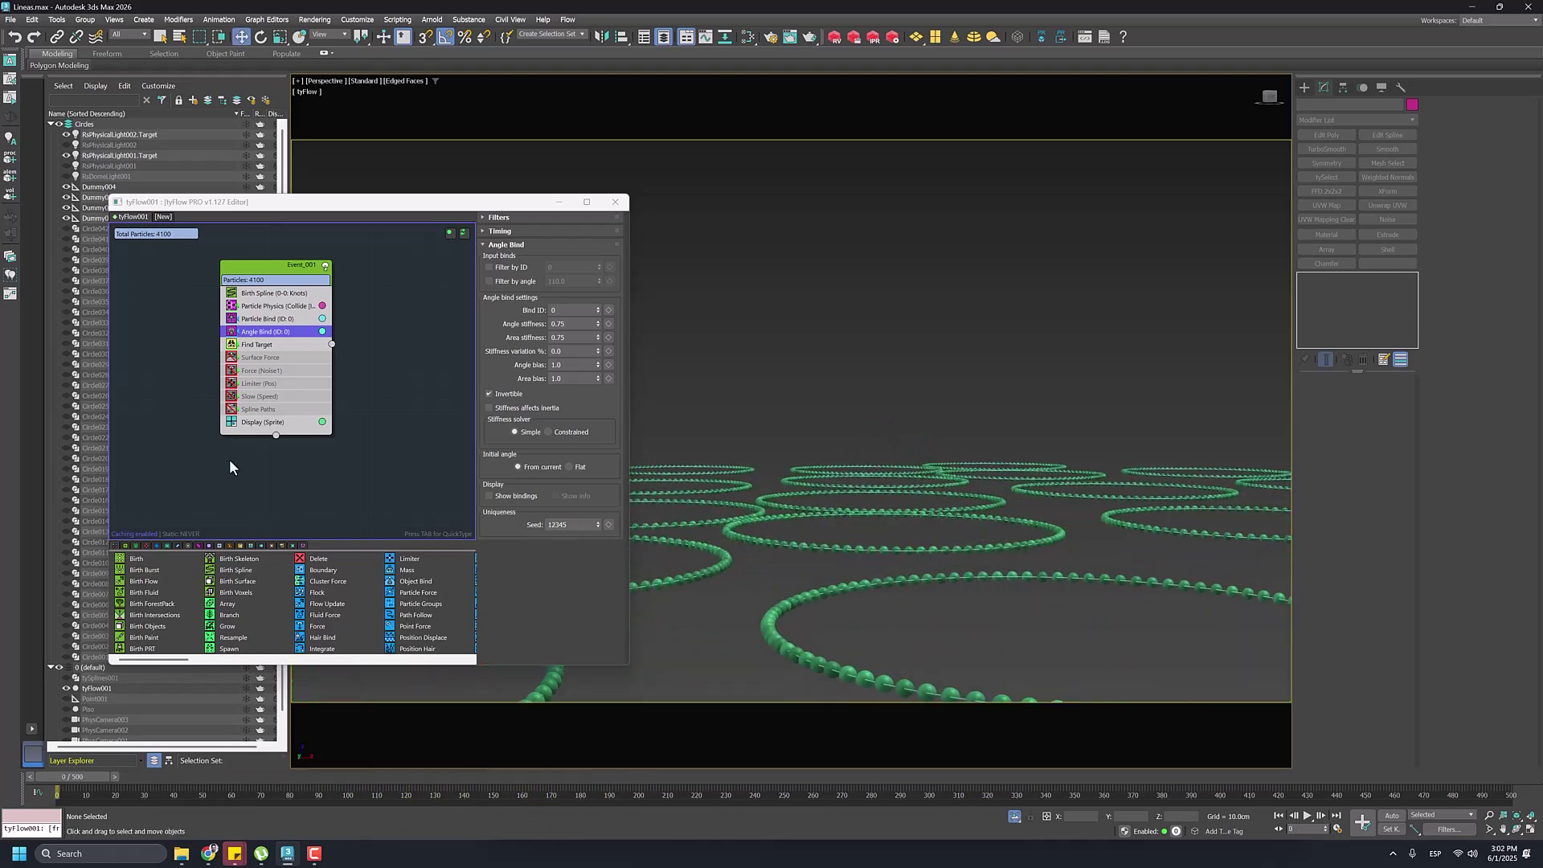
click(232, 387)
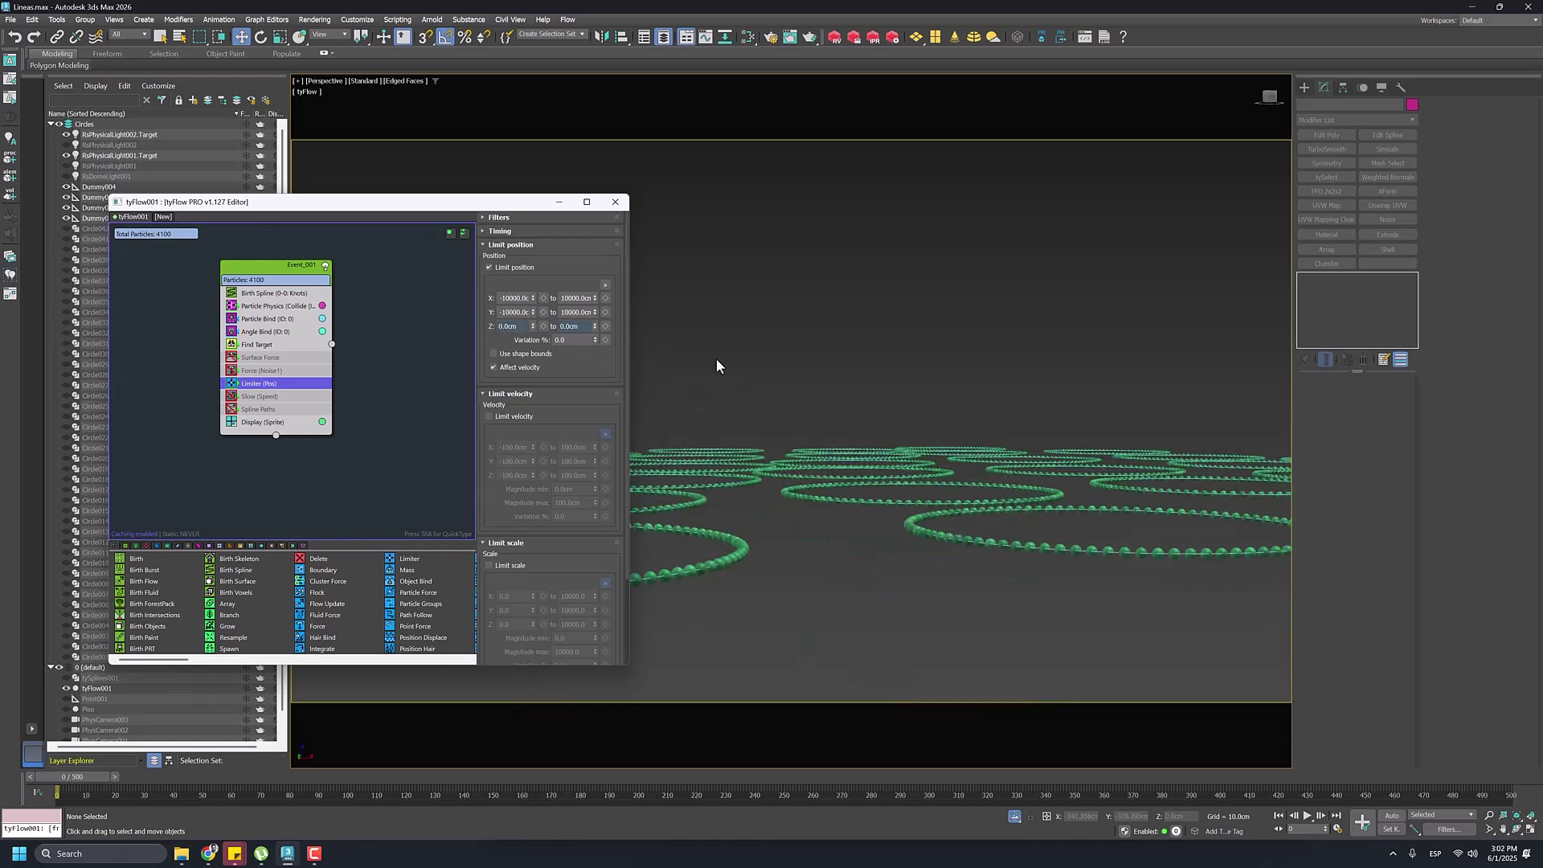
drag(93, 780, 556, 813)
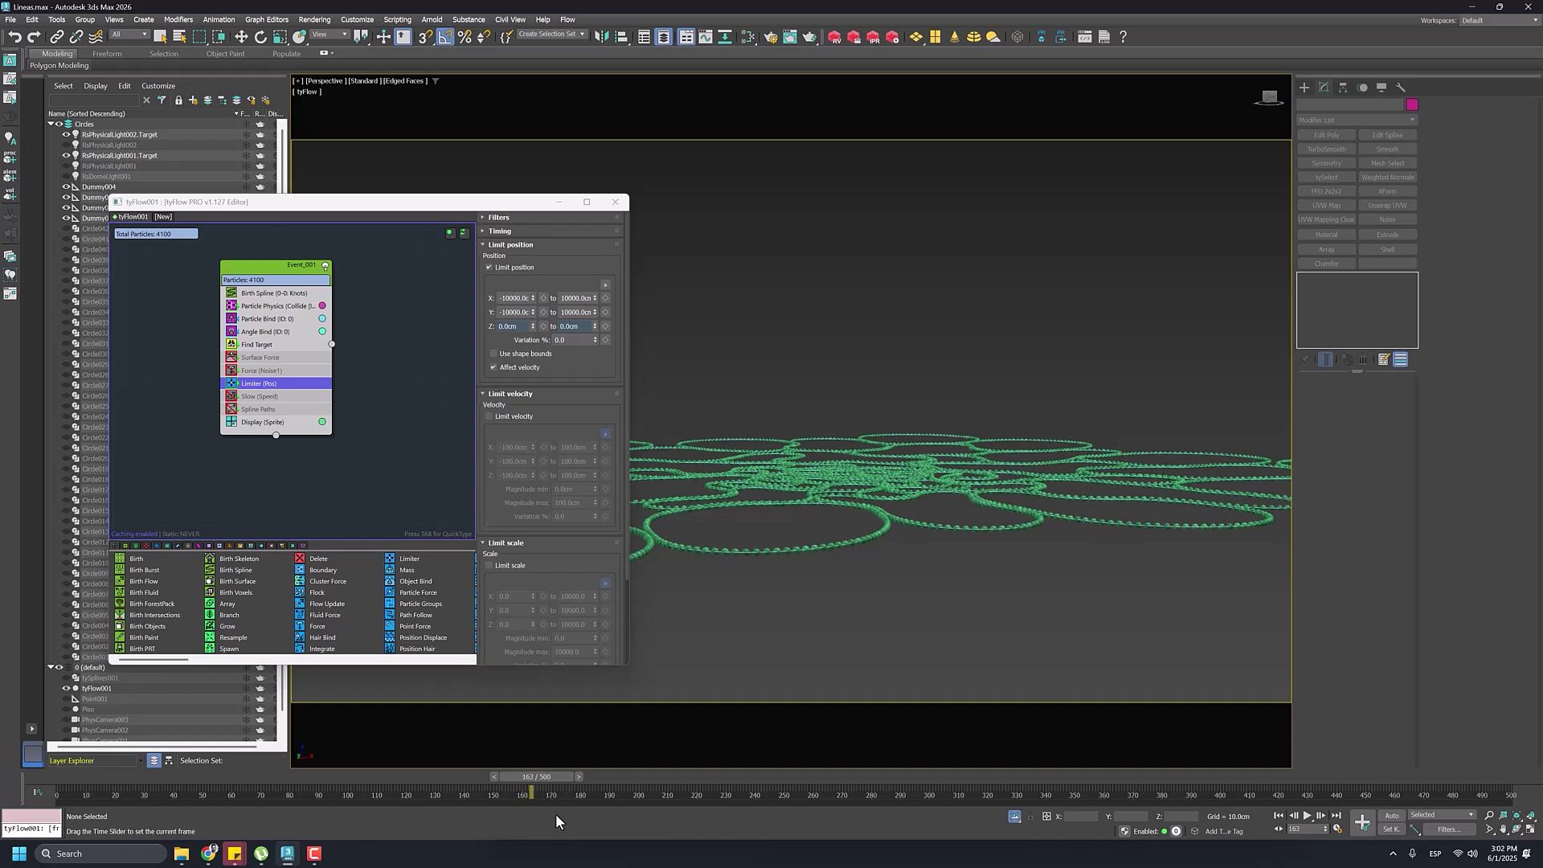
key(w)
alt+middle_drag(810, 536, 819, 578)
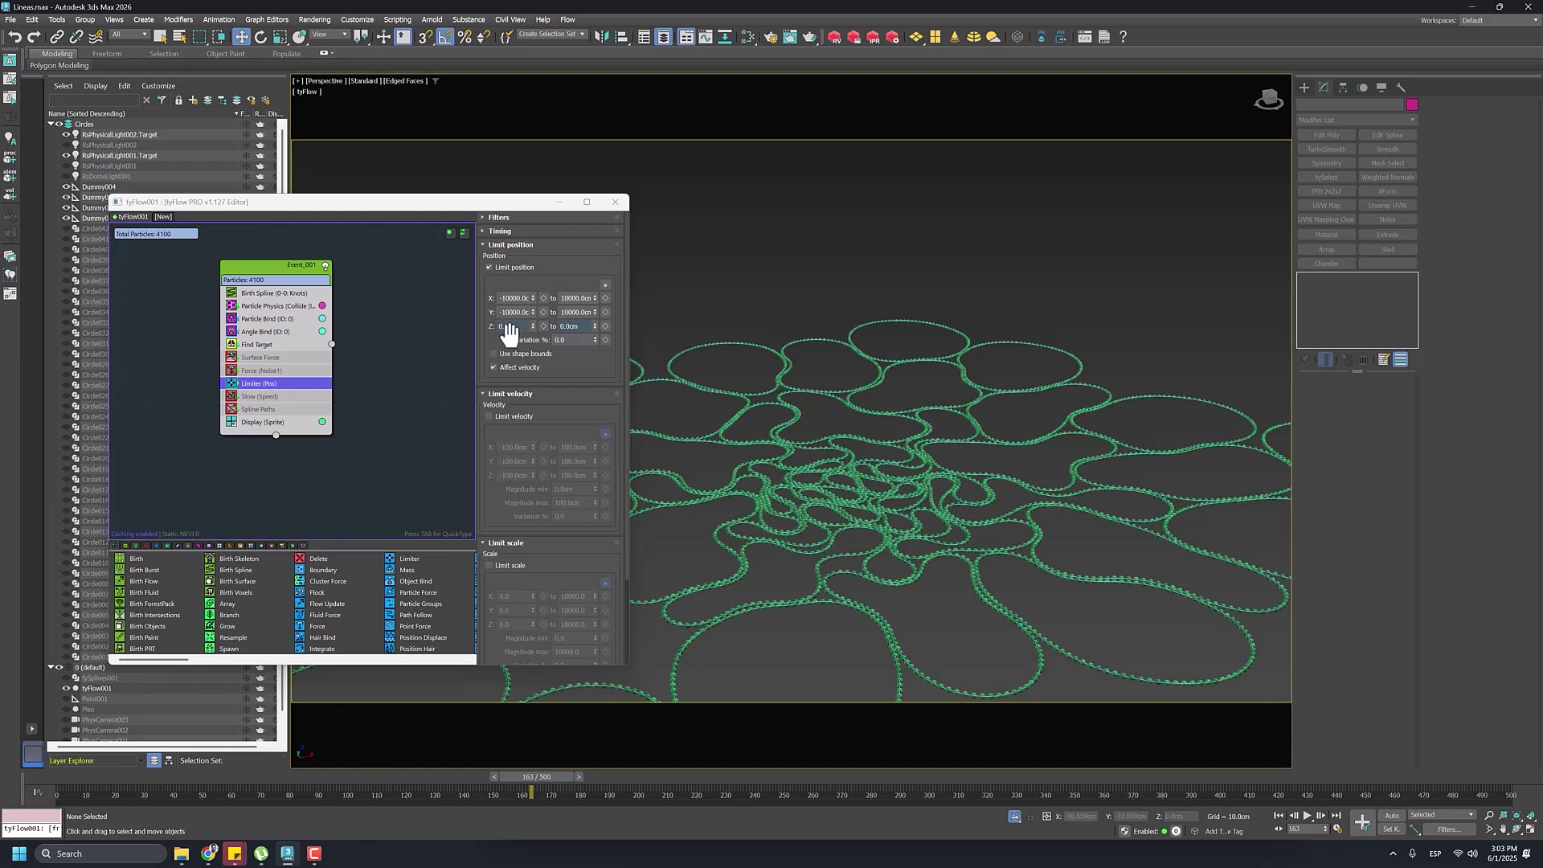
drag(543, 788, 39, 774)
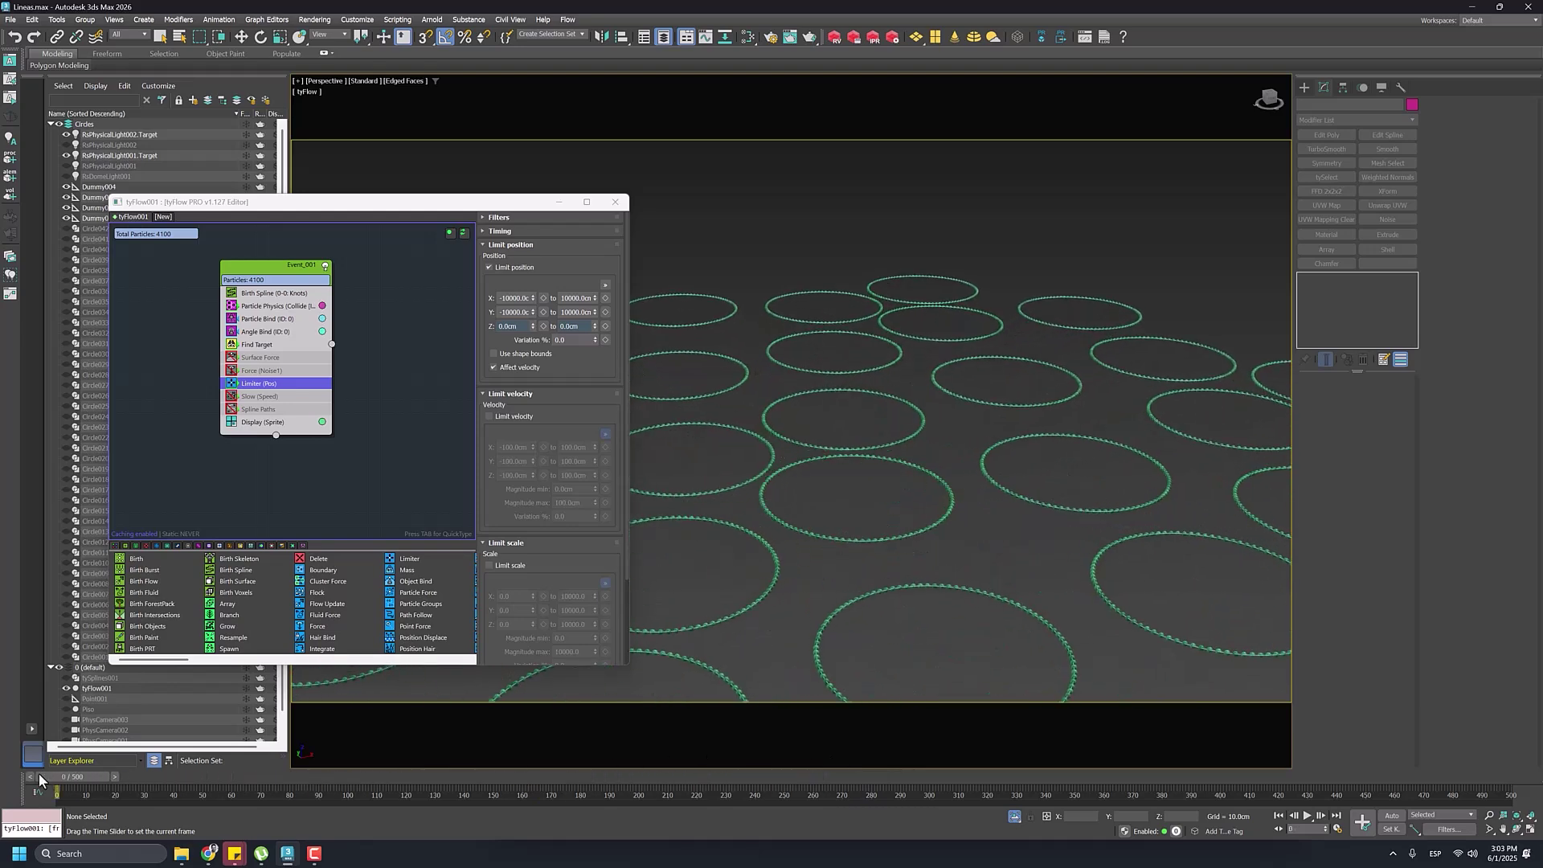
Step: Enable the noise Force operator, show its Built-in Noise settings, and preview its effect on the circles along the timeline
click(258, 368)
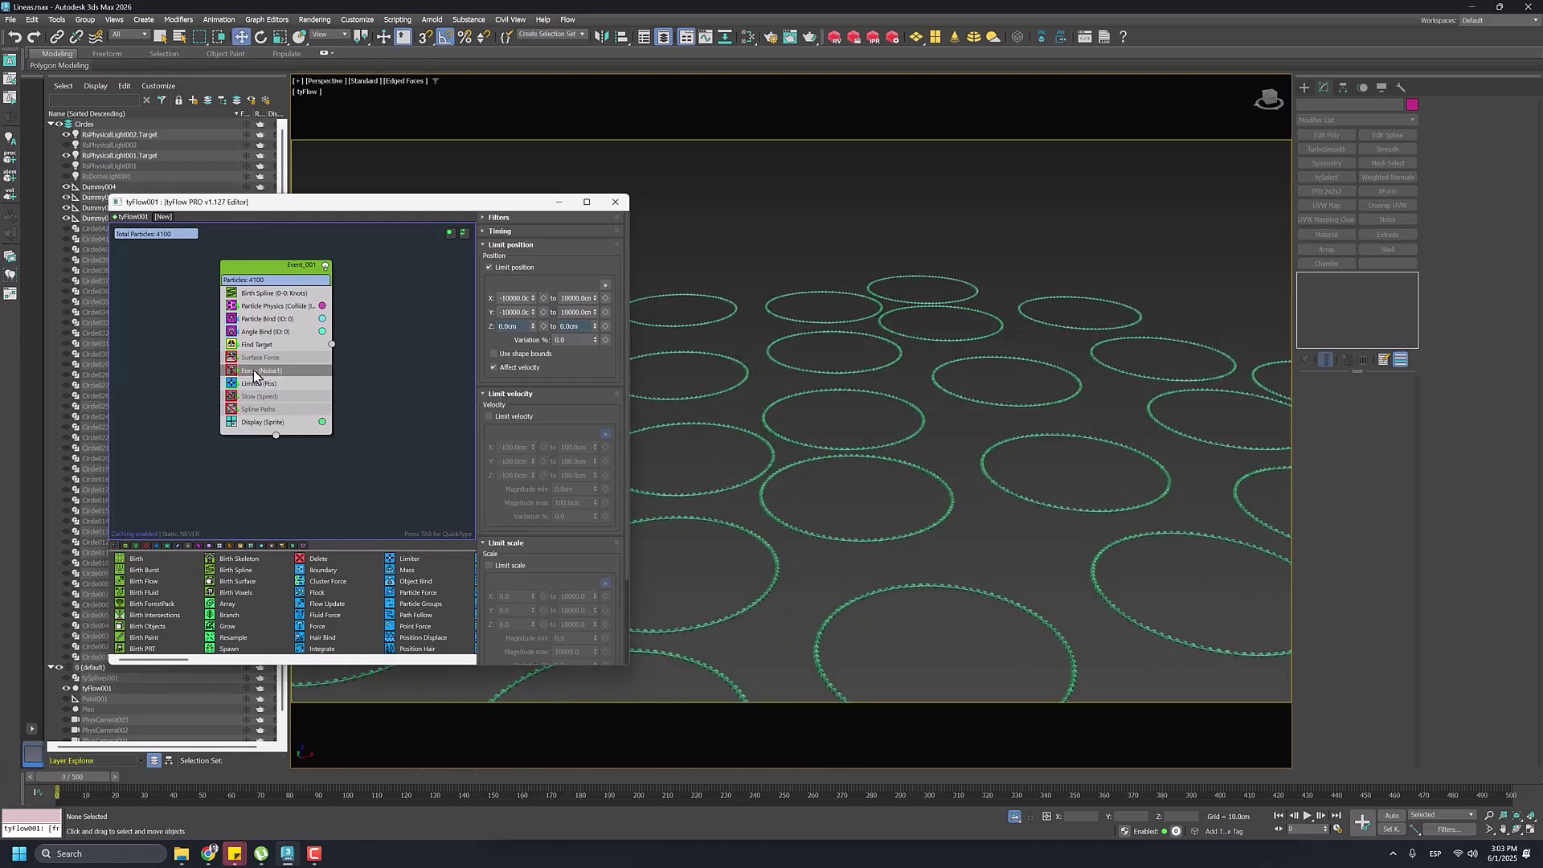
click(234, 371)
drag(486, 505, 539, 357)
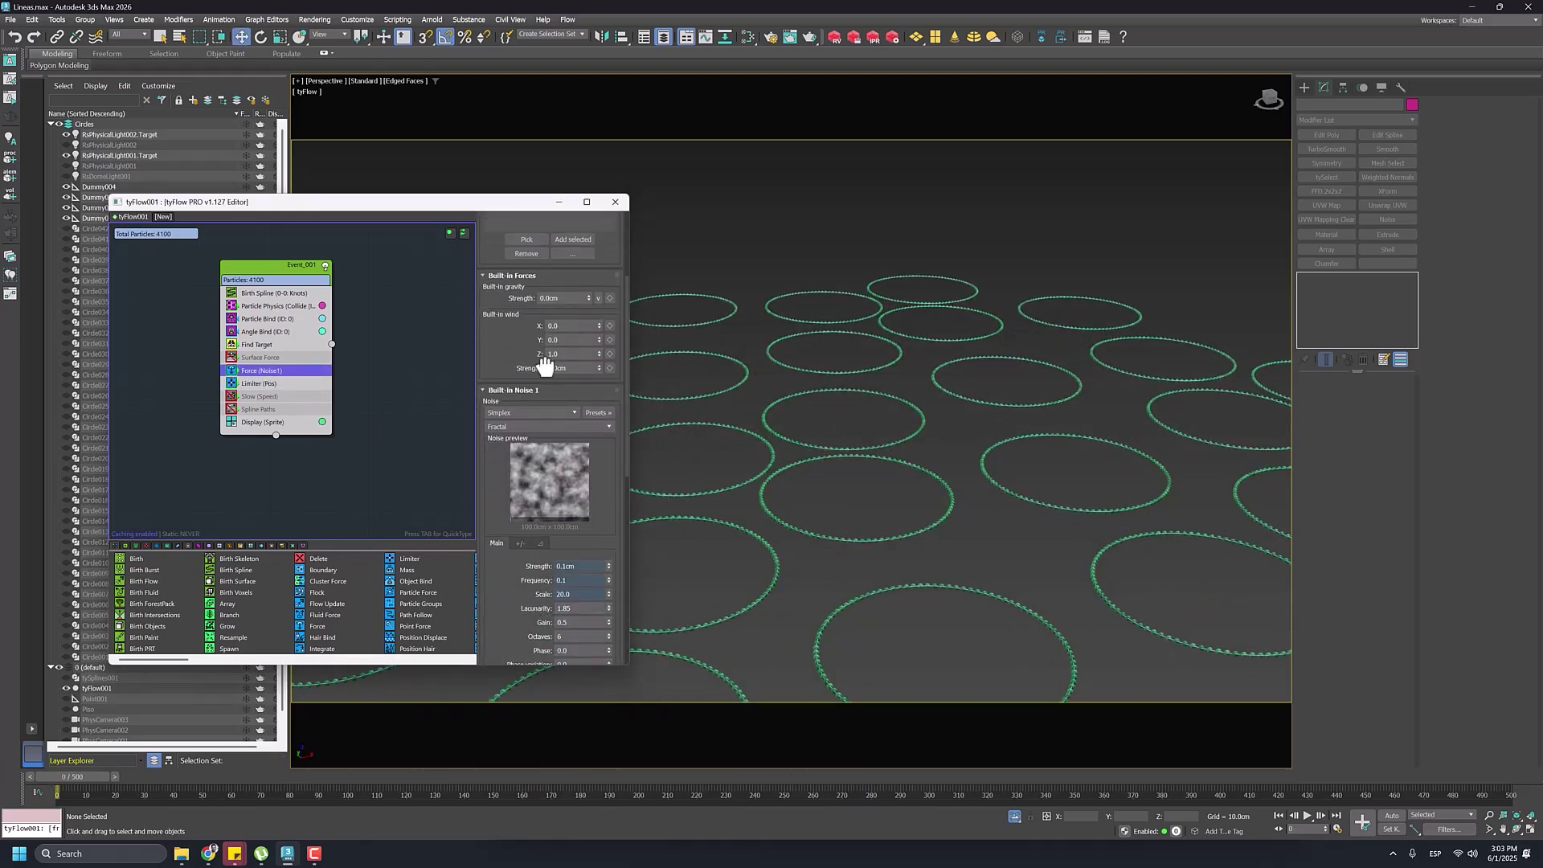
drag(94, 781, 321, 823)
right_click(321, 828)
Step: Enable the Slow operator, show its velocity settings, and preview the slowed circles on the timeline, stopping at frame 3
click(234, 397)
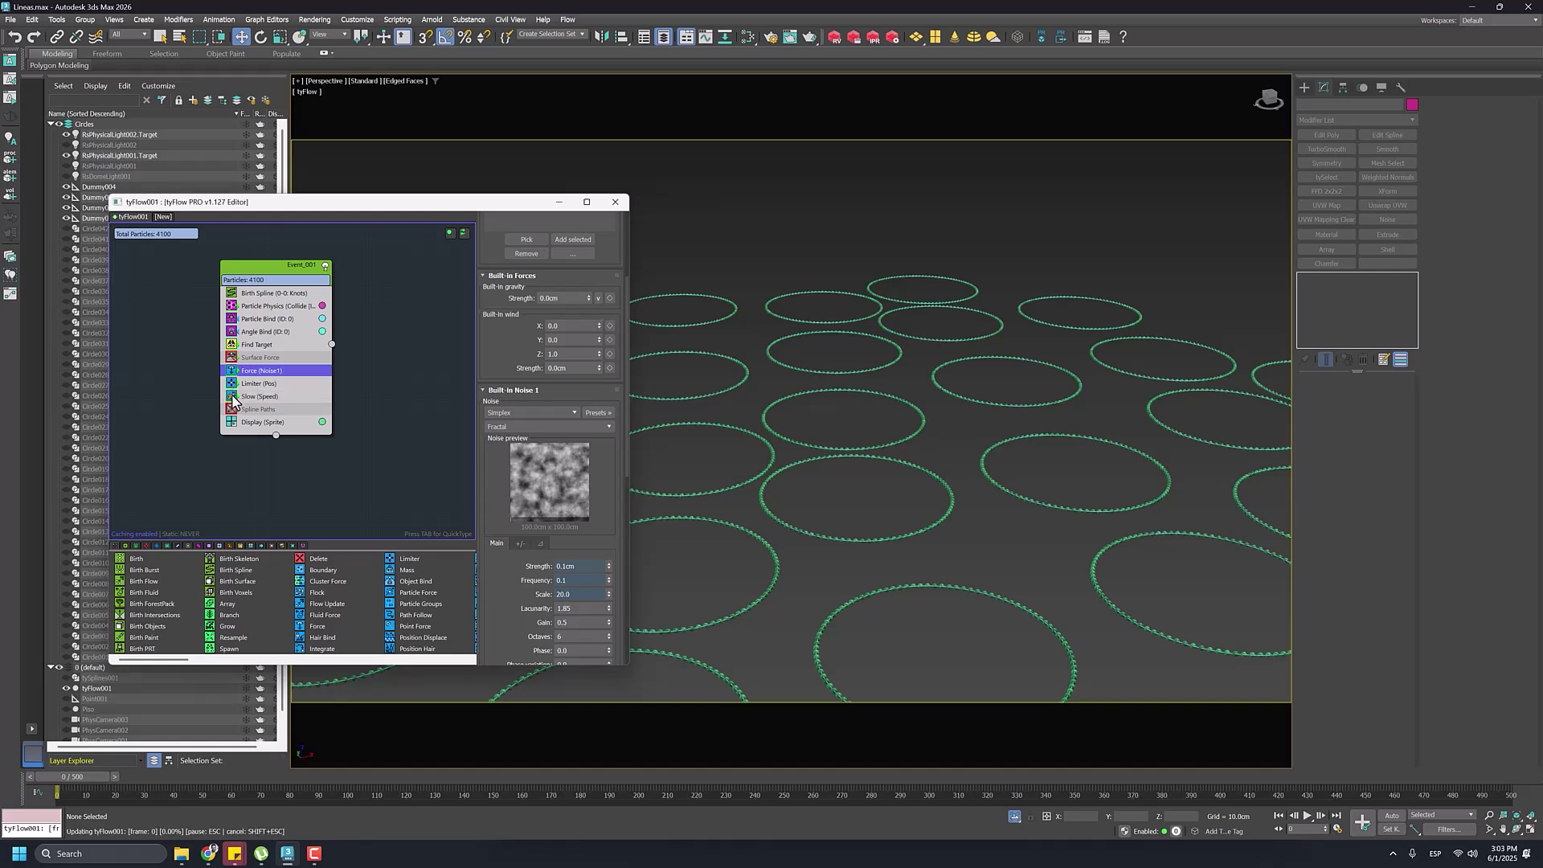
click(125, 776)
drag(120, 783, 101, 817)
key(w)
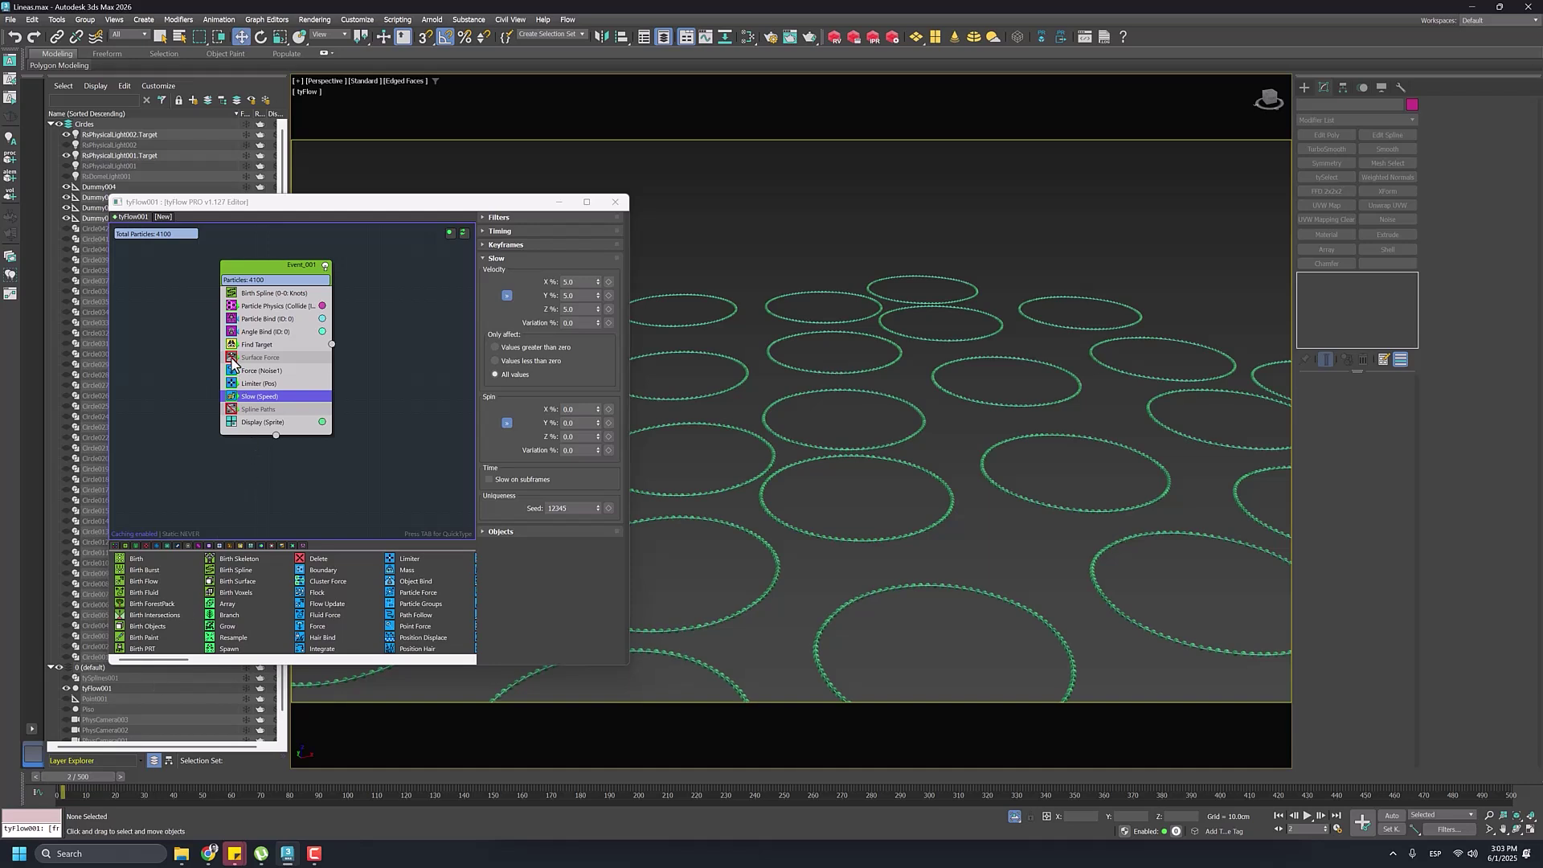
Step: Enable the Surface Force operator, point out its Cylinder001 object, show the scene helpers, and preview the circles up to frame 44
click(233, 359)
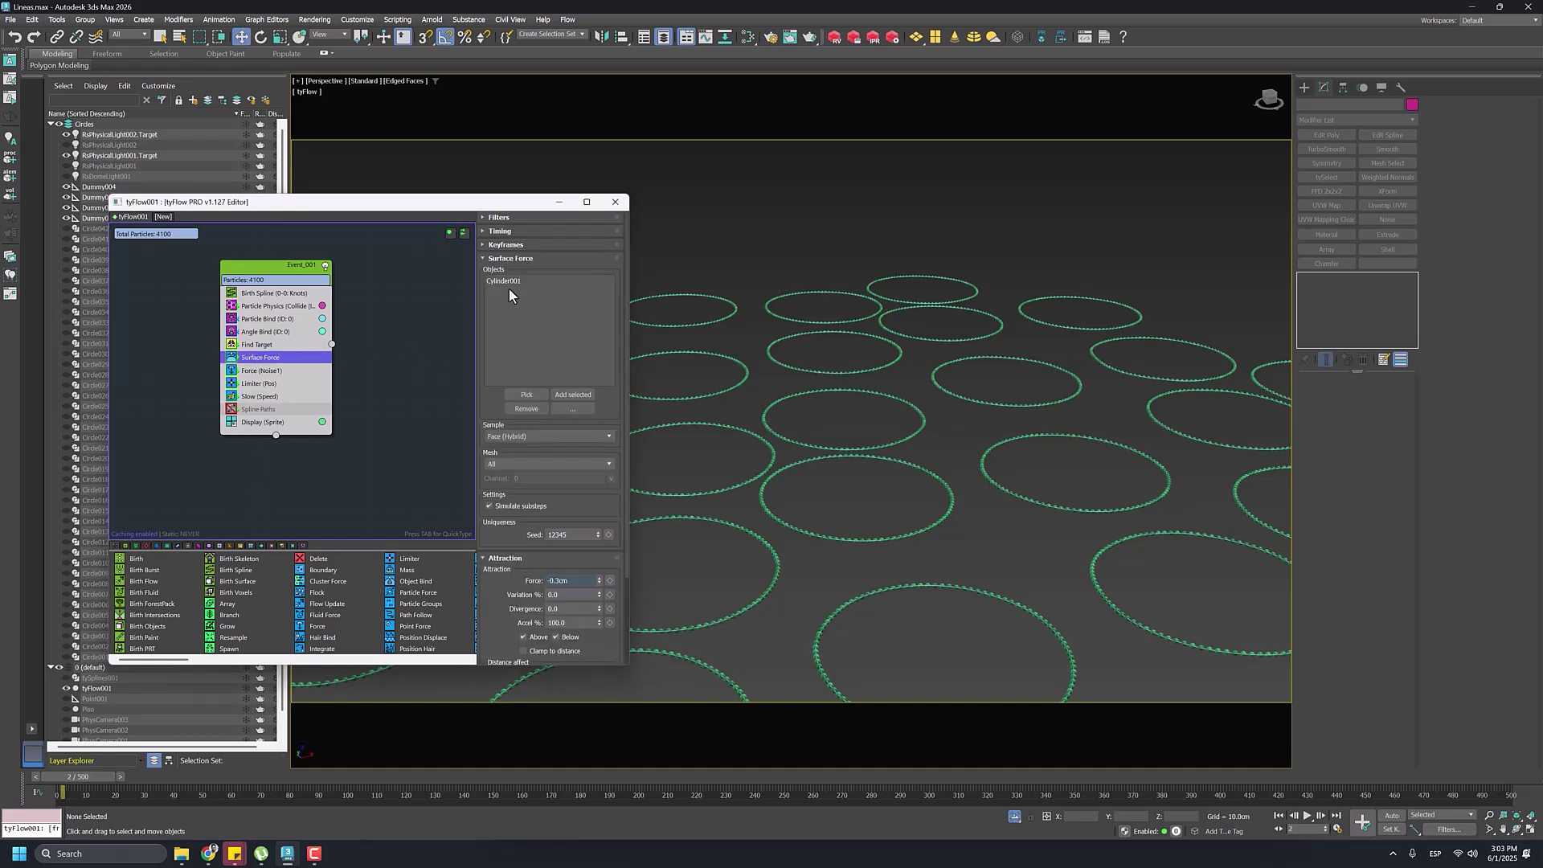
click(509, 289)
scroll(882, 362, down, 5)
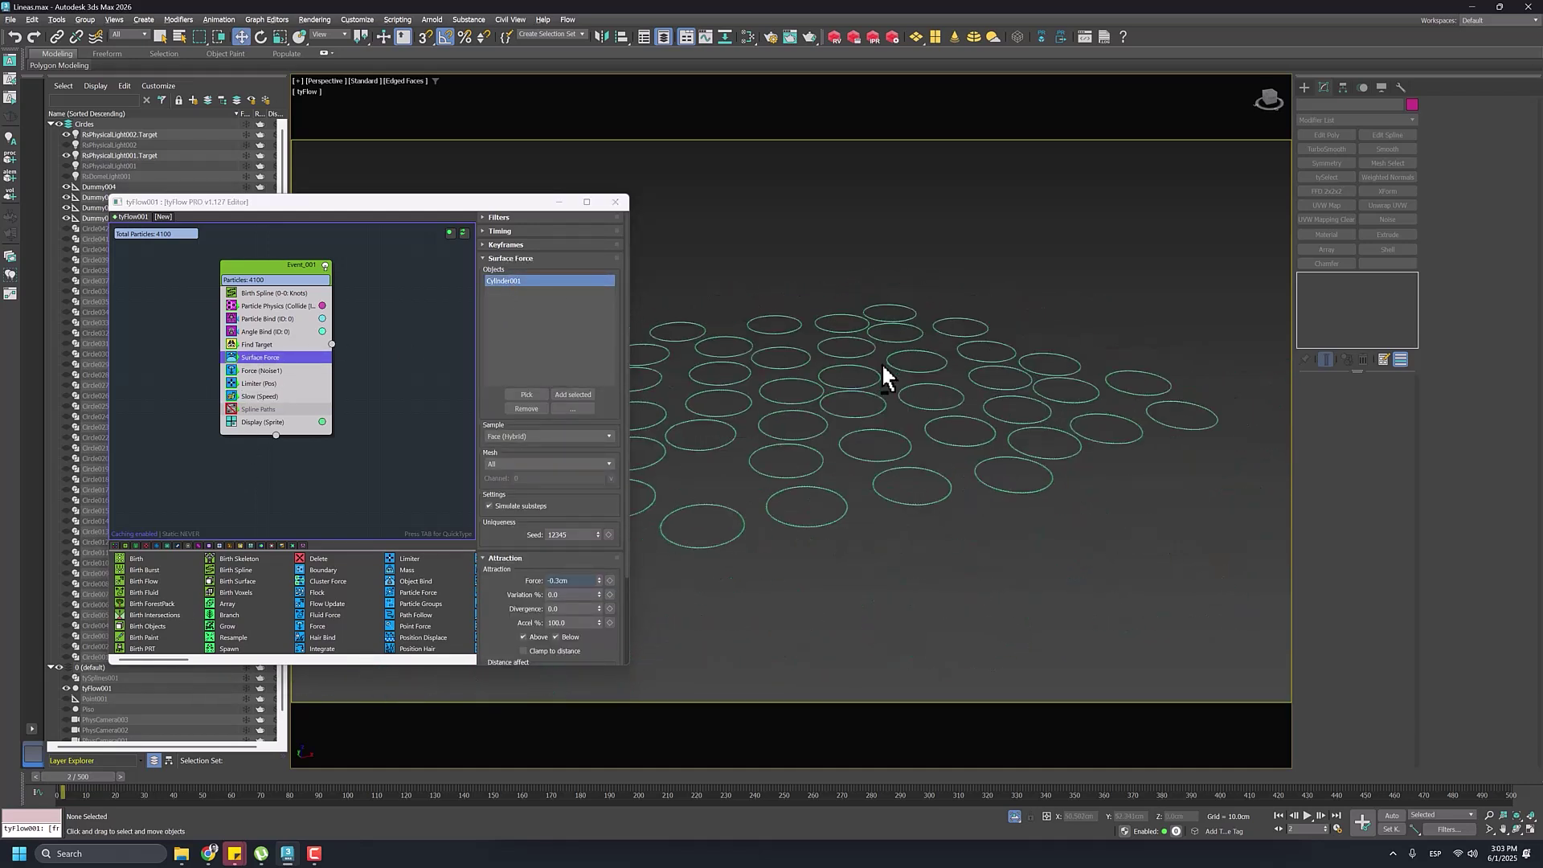
key(shift+h)
drag(93, 774, 210, 793)
Step: Show and select Cylinder001 in the scene and preview it moving among the particle shapes up to frame 253
drag(236, 205, 287, 208)
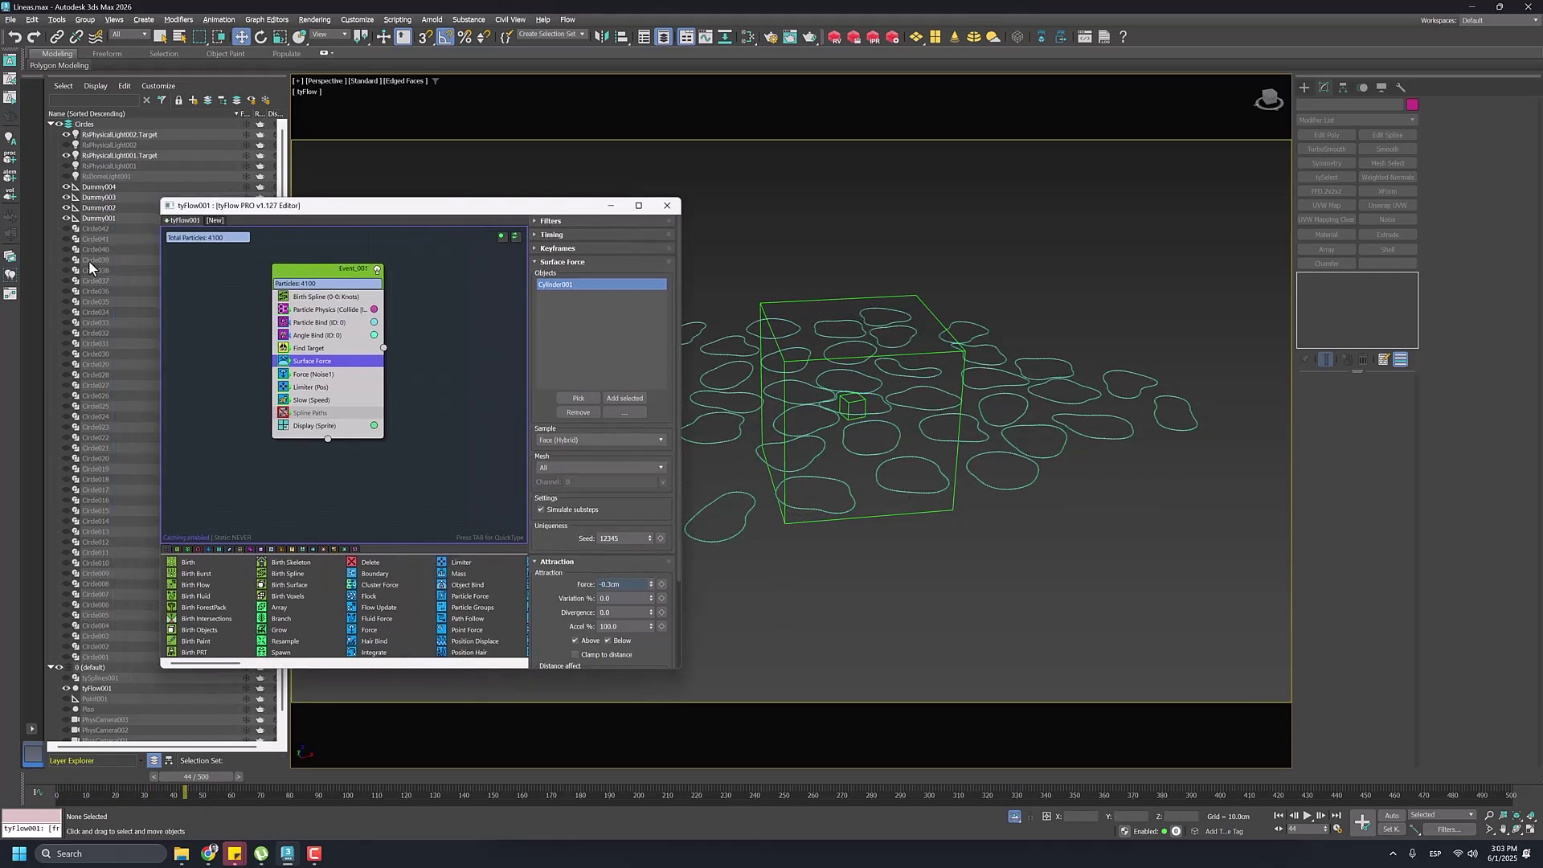
scroll(96, 582, down, 1)
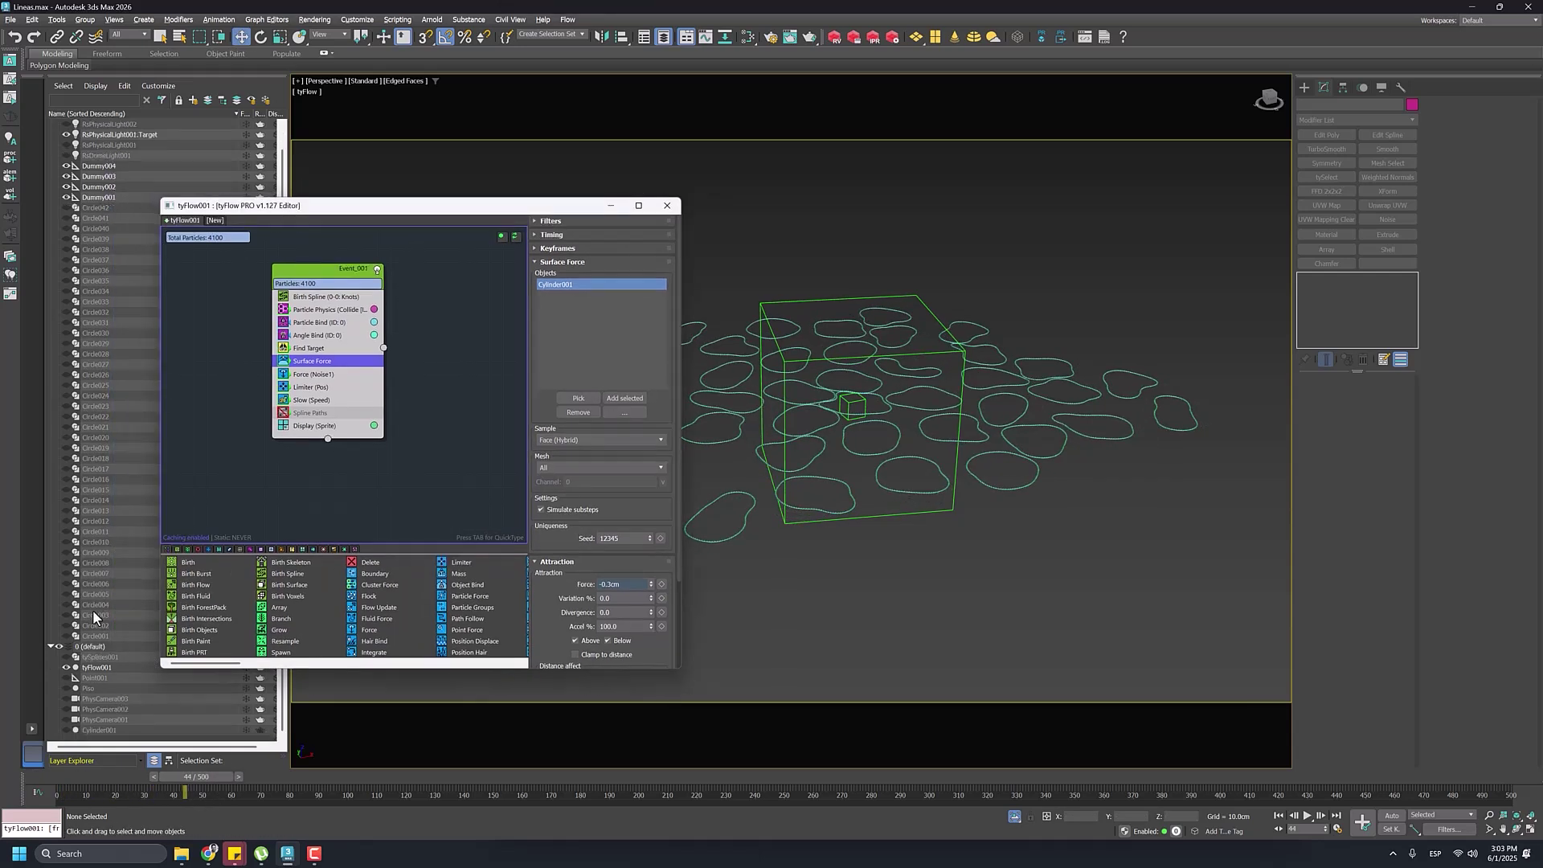
click(92, 730)
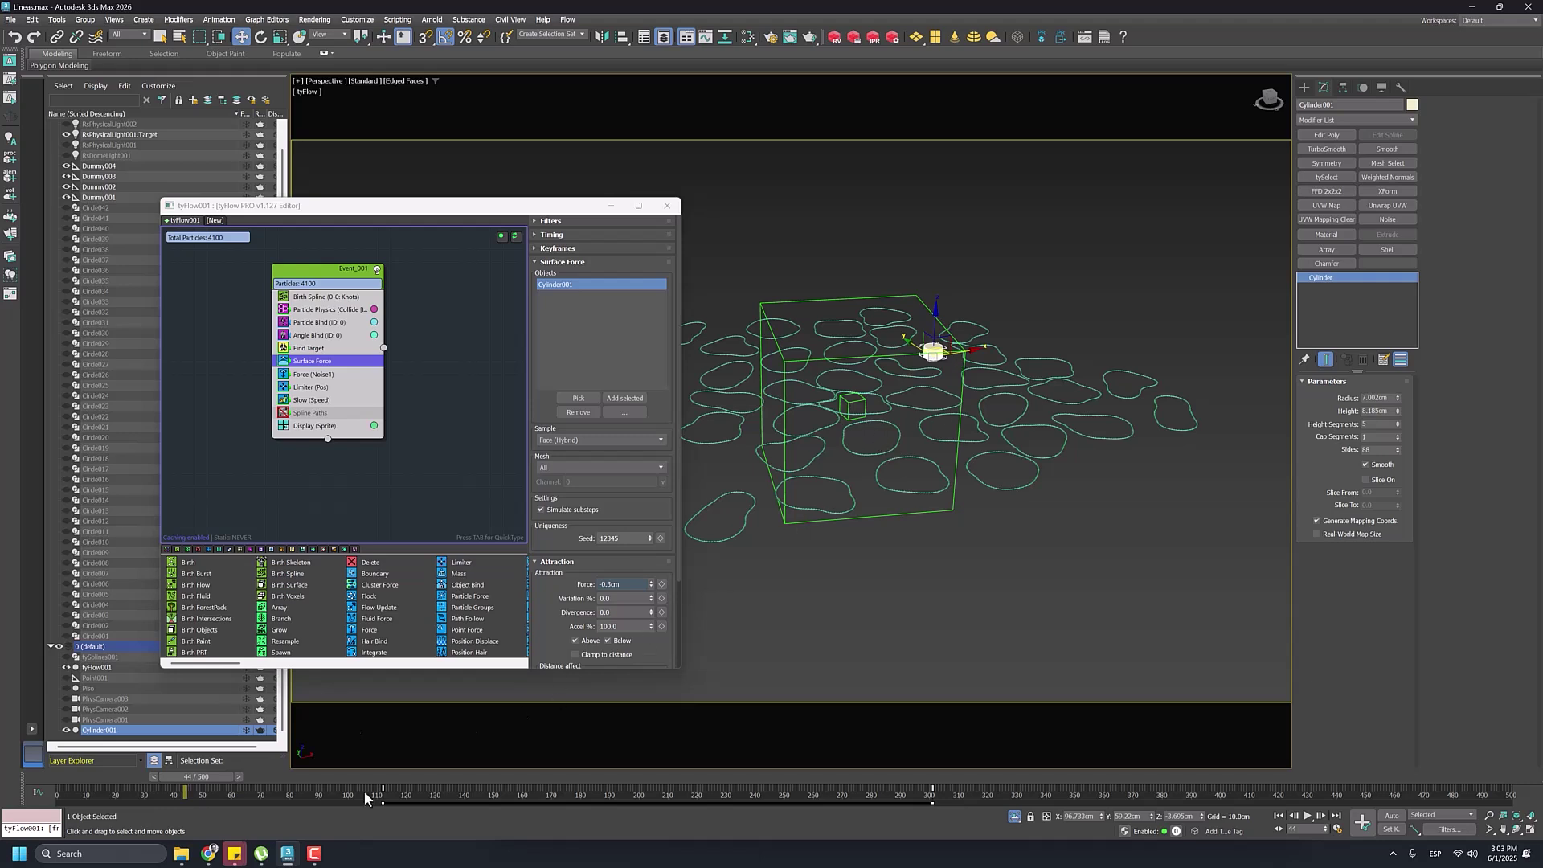
drag(233, 784, 793, 794)
key(w)
scroll(818, 463, up, 5)
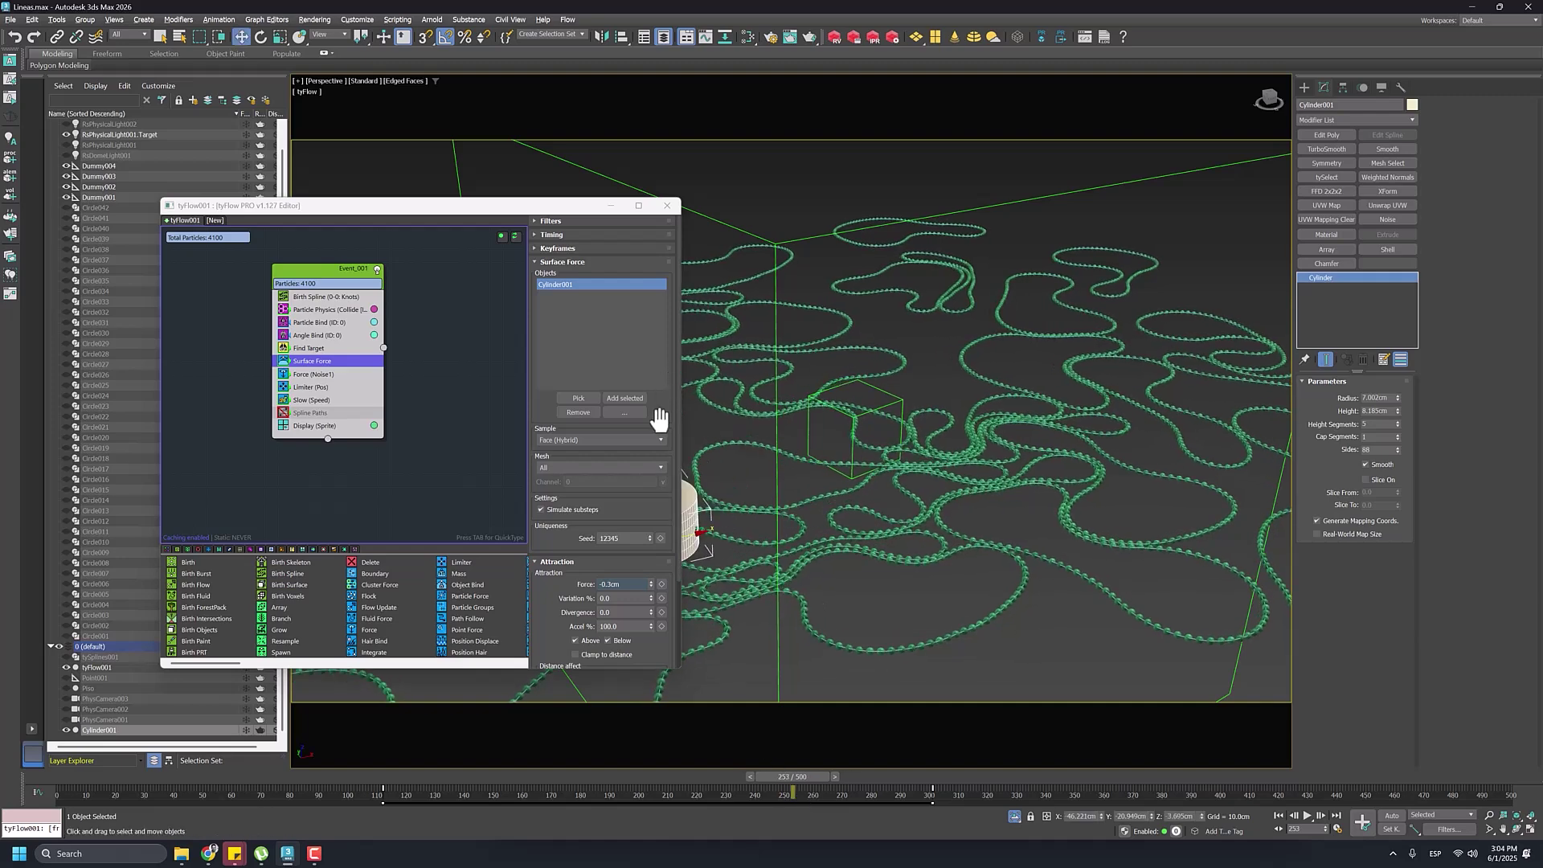
Step: Show Surface Force's attraction and distance settings, go back to frame 6, and hide Cylinder001
drag(552, 585, 546, 528)
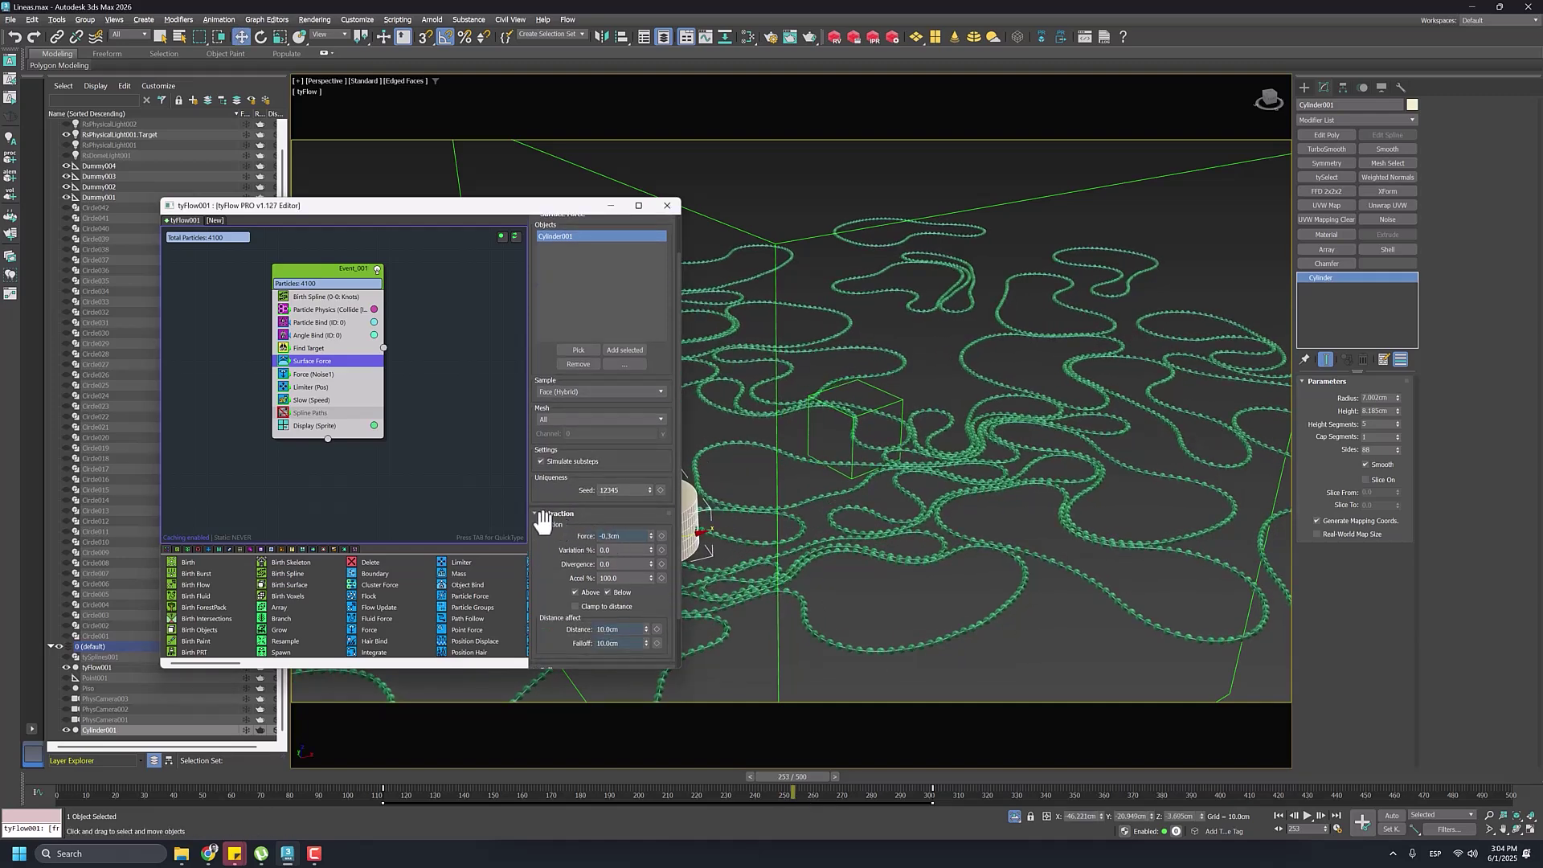
drag(790, 777, 75, 804)
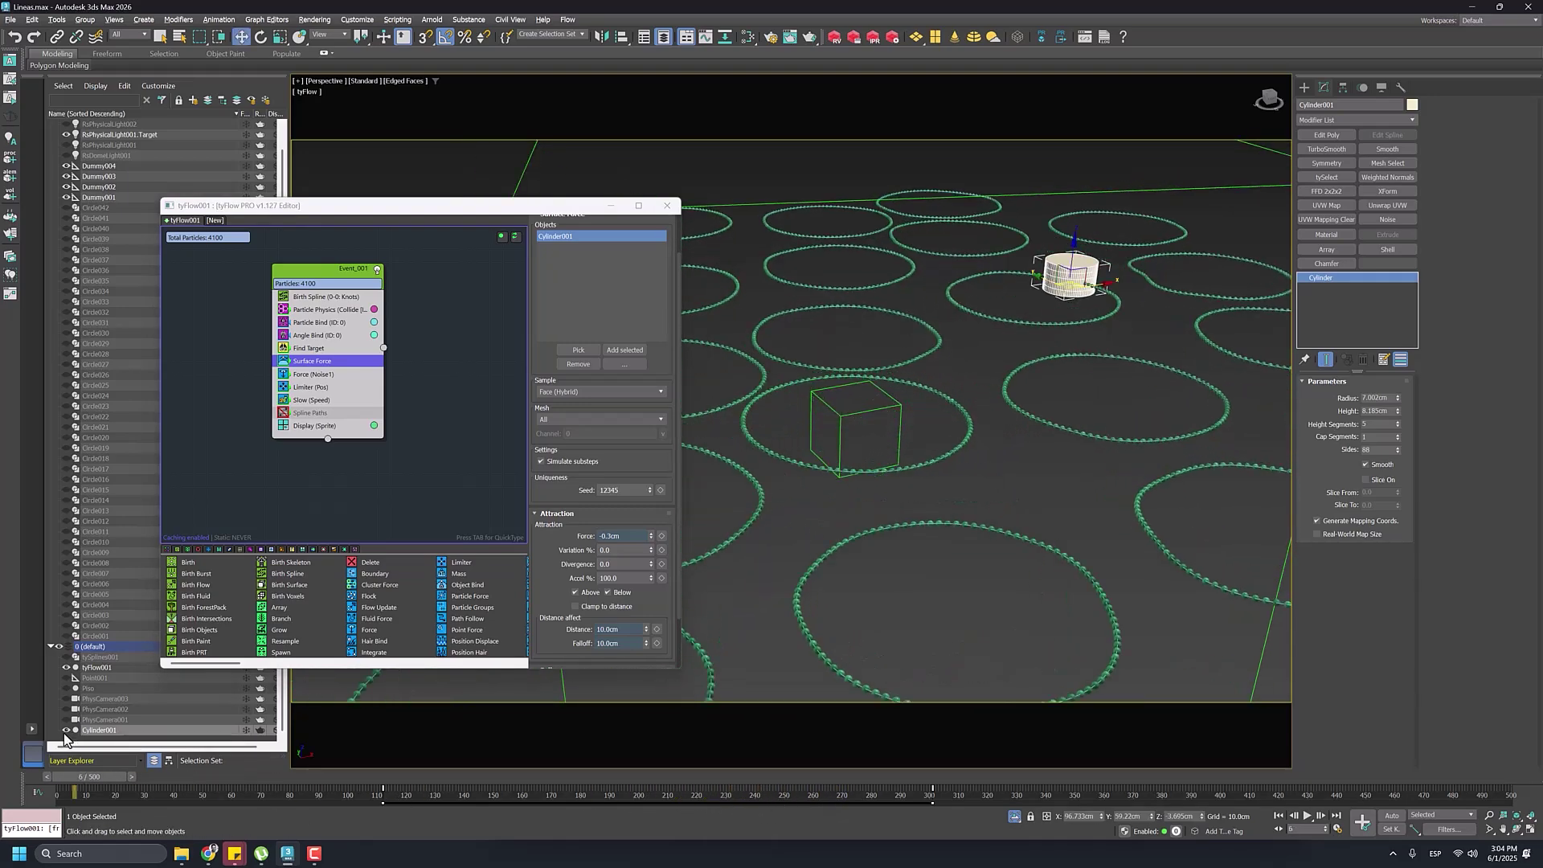
key(w)
click(67, 730)
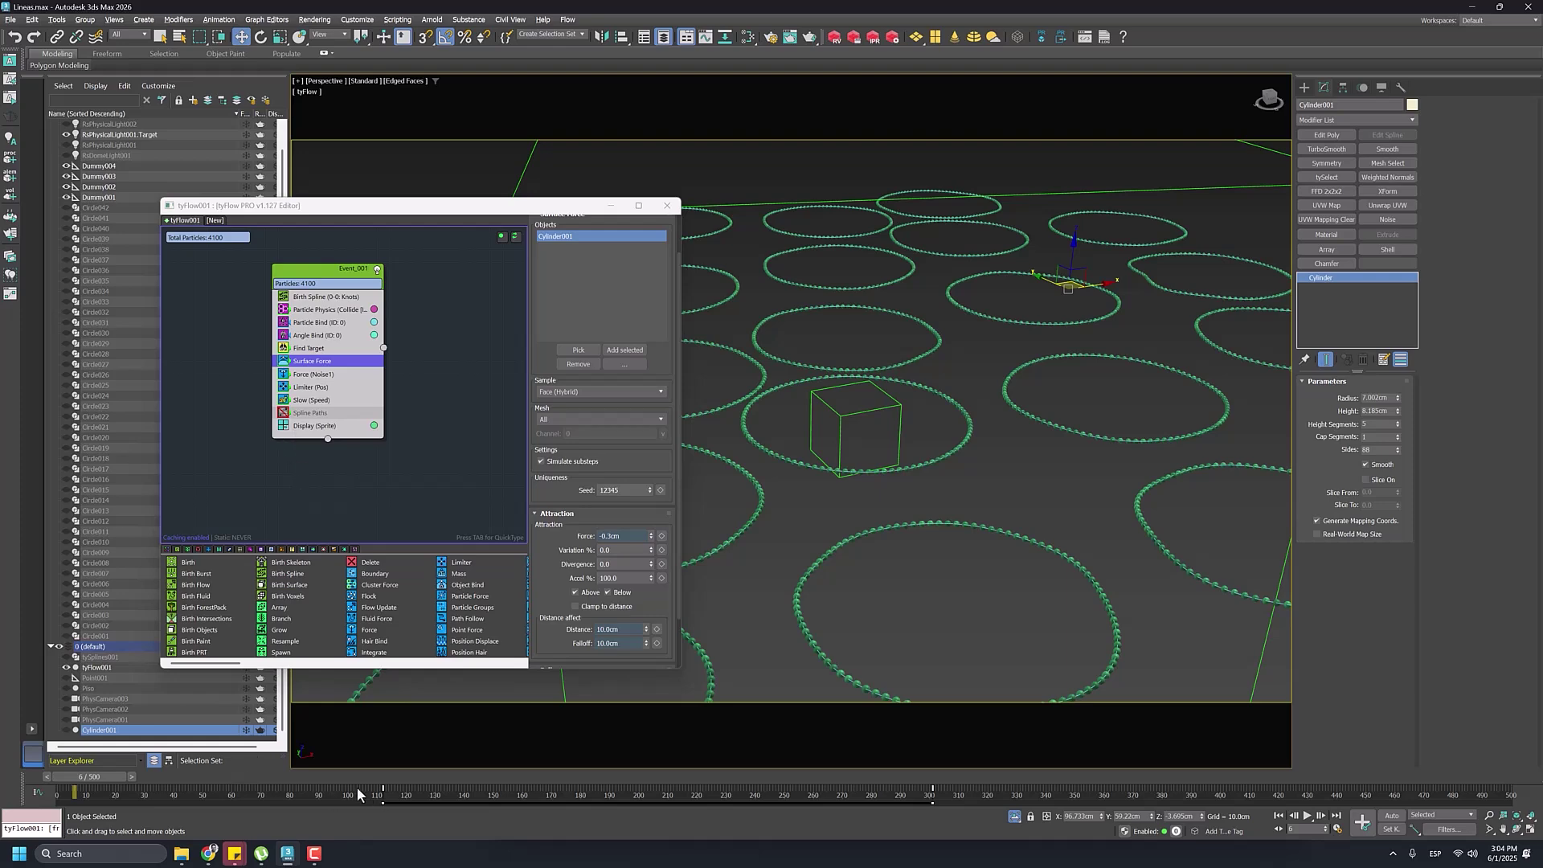
Step: Preview the circles deforming up to frame 116 and inspect the particle chains up close
drag(109, 775, 429, 788)
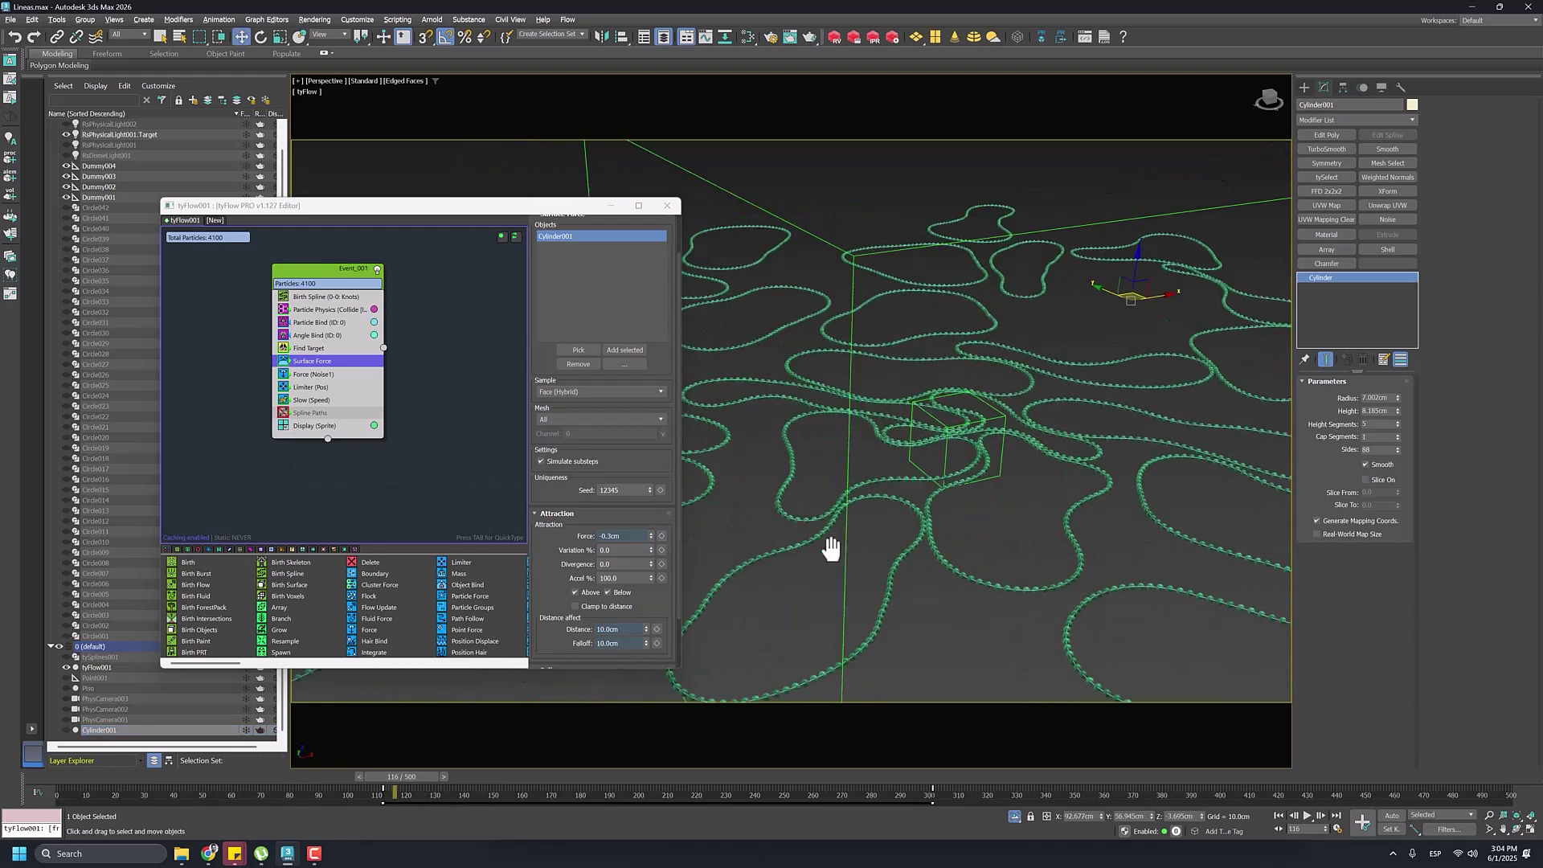
scroll(828, 484, up, 6)
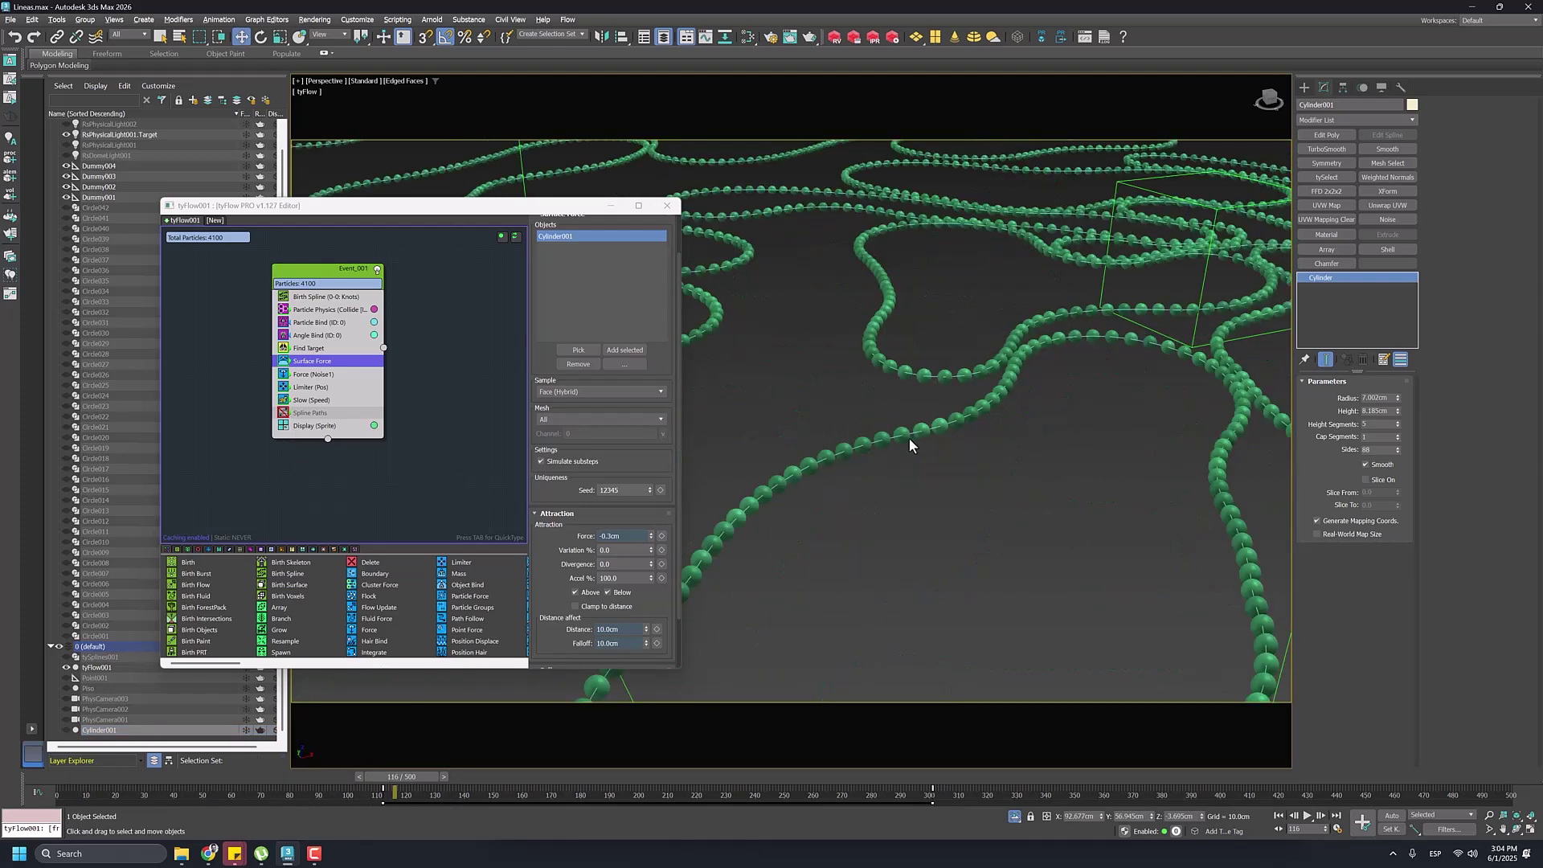
scroll(928, 442, down, 5)
mouse_move(928, 442)
middle_down()
mouse_move(938, 412)
mouse_move(915, 420)
middle_up()
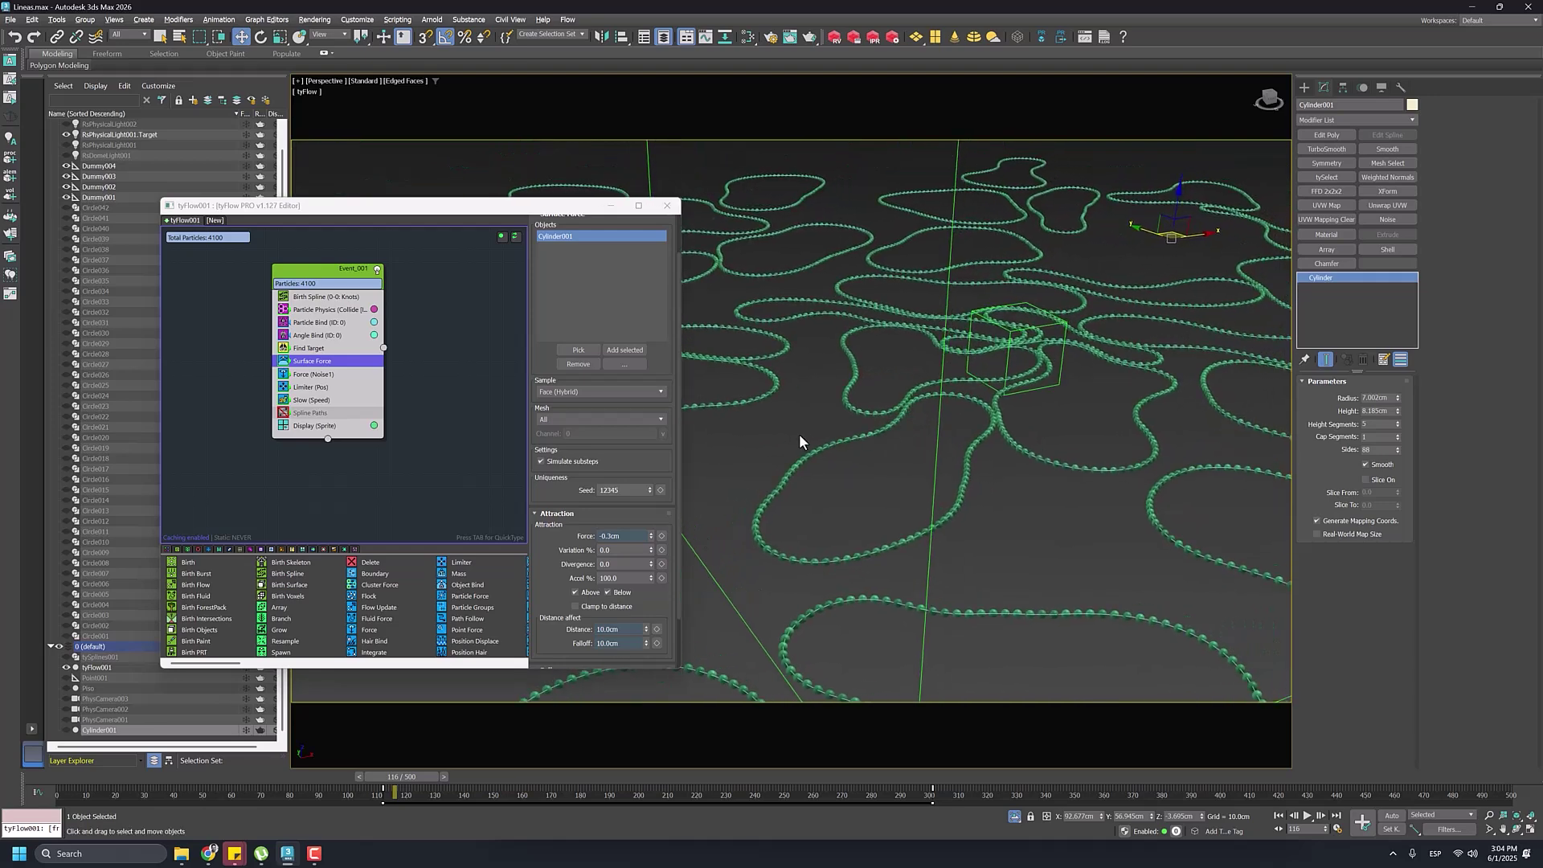
Step: Enable the Spline Paths operator, show its Particle bindings settings for tySplines001, and close the tyFlow editor
click(283, 414)
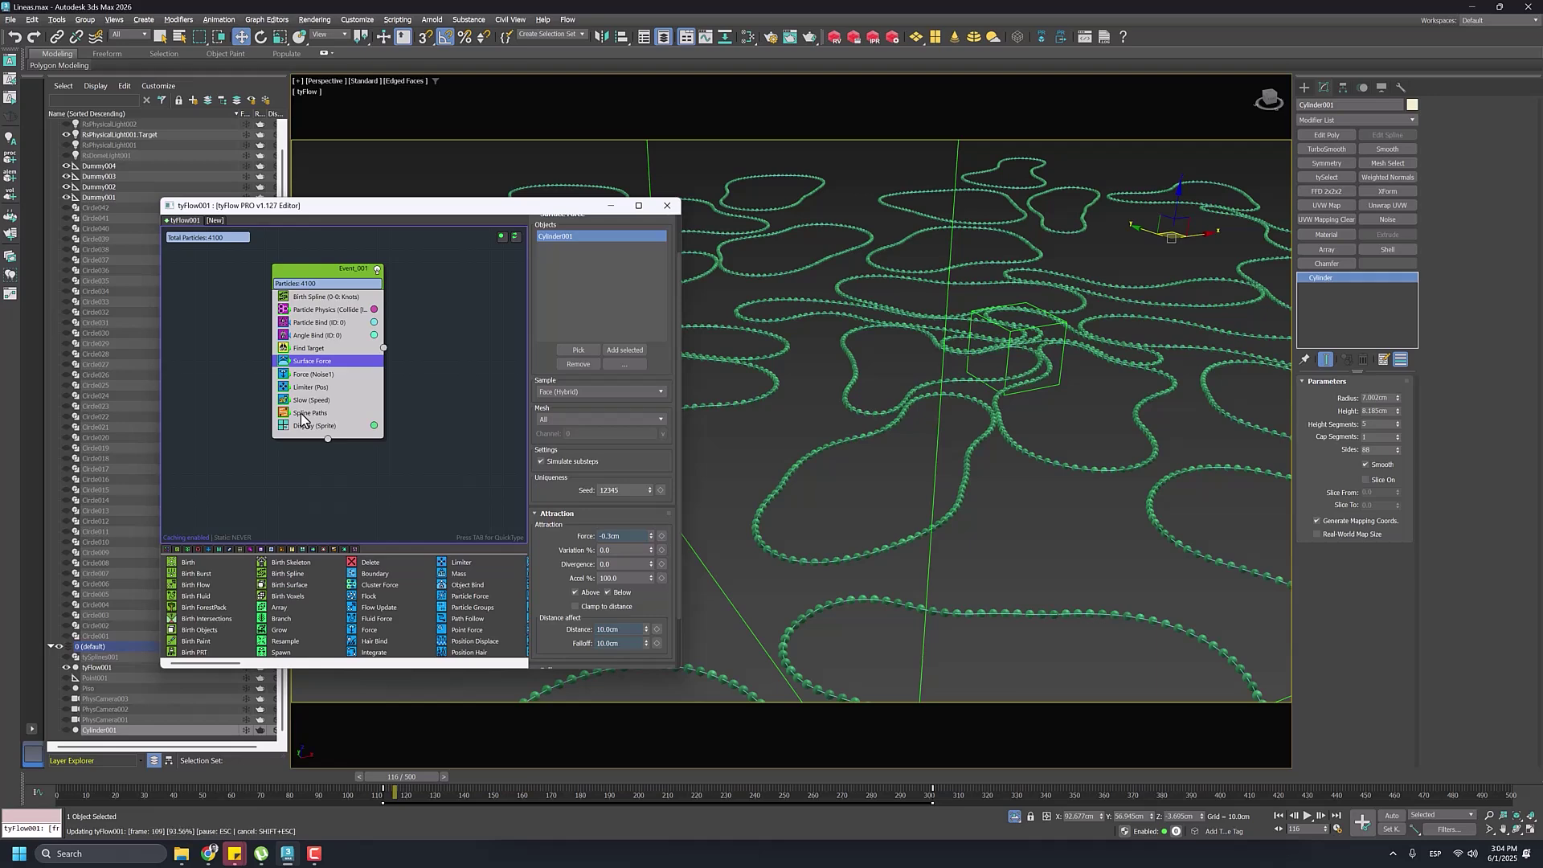
click(301, 413)
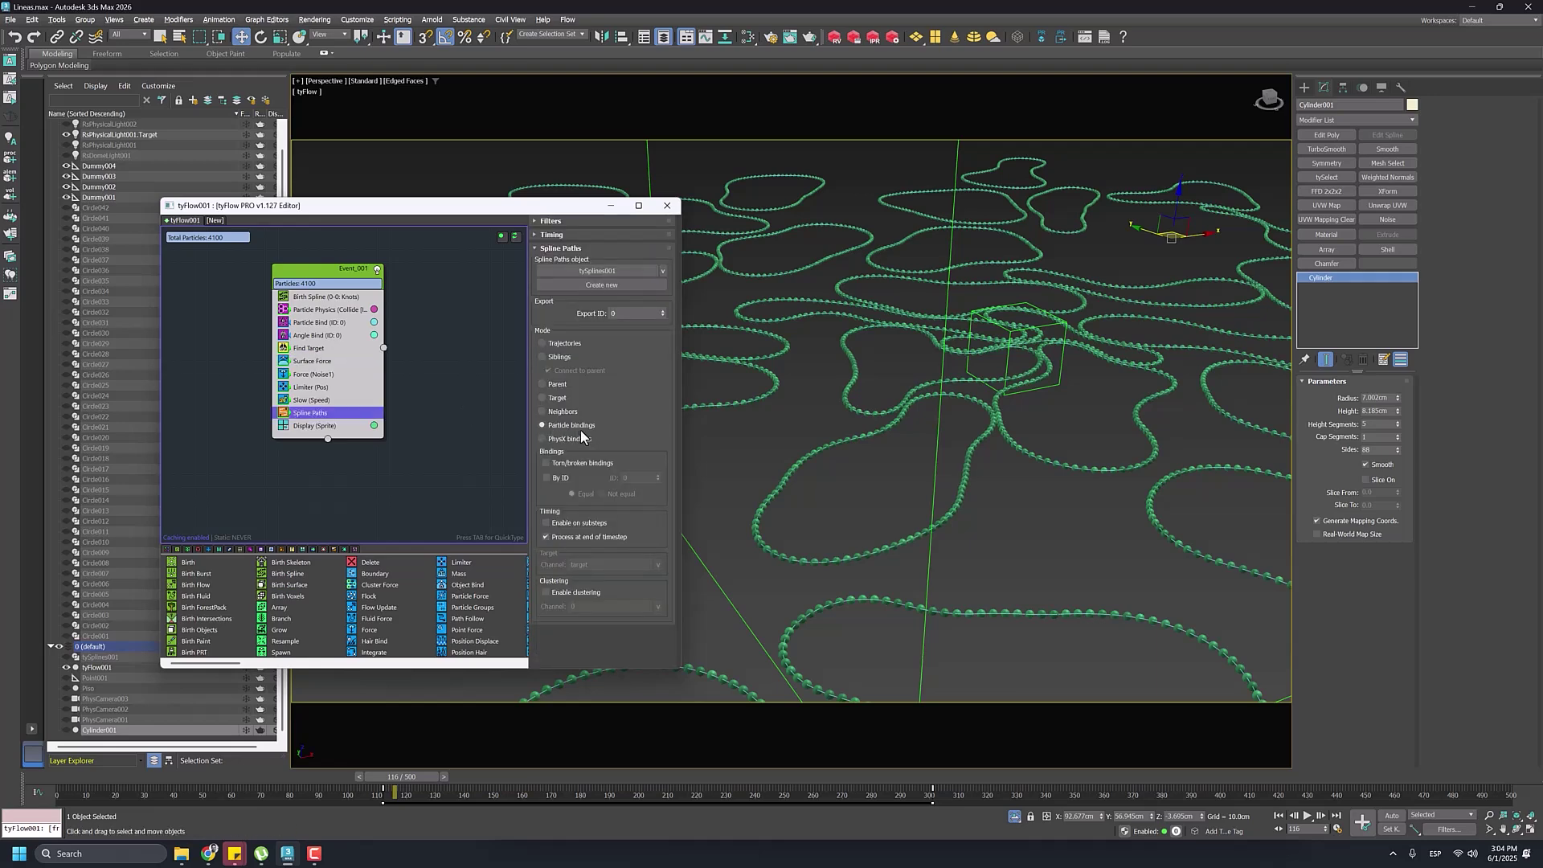
click(668, 206)
Step: Select and unhide tySplines001, hide tyFlow001, and view all the extruded splines
scroll(91, 322, up, 1)
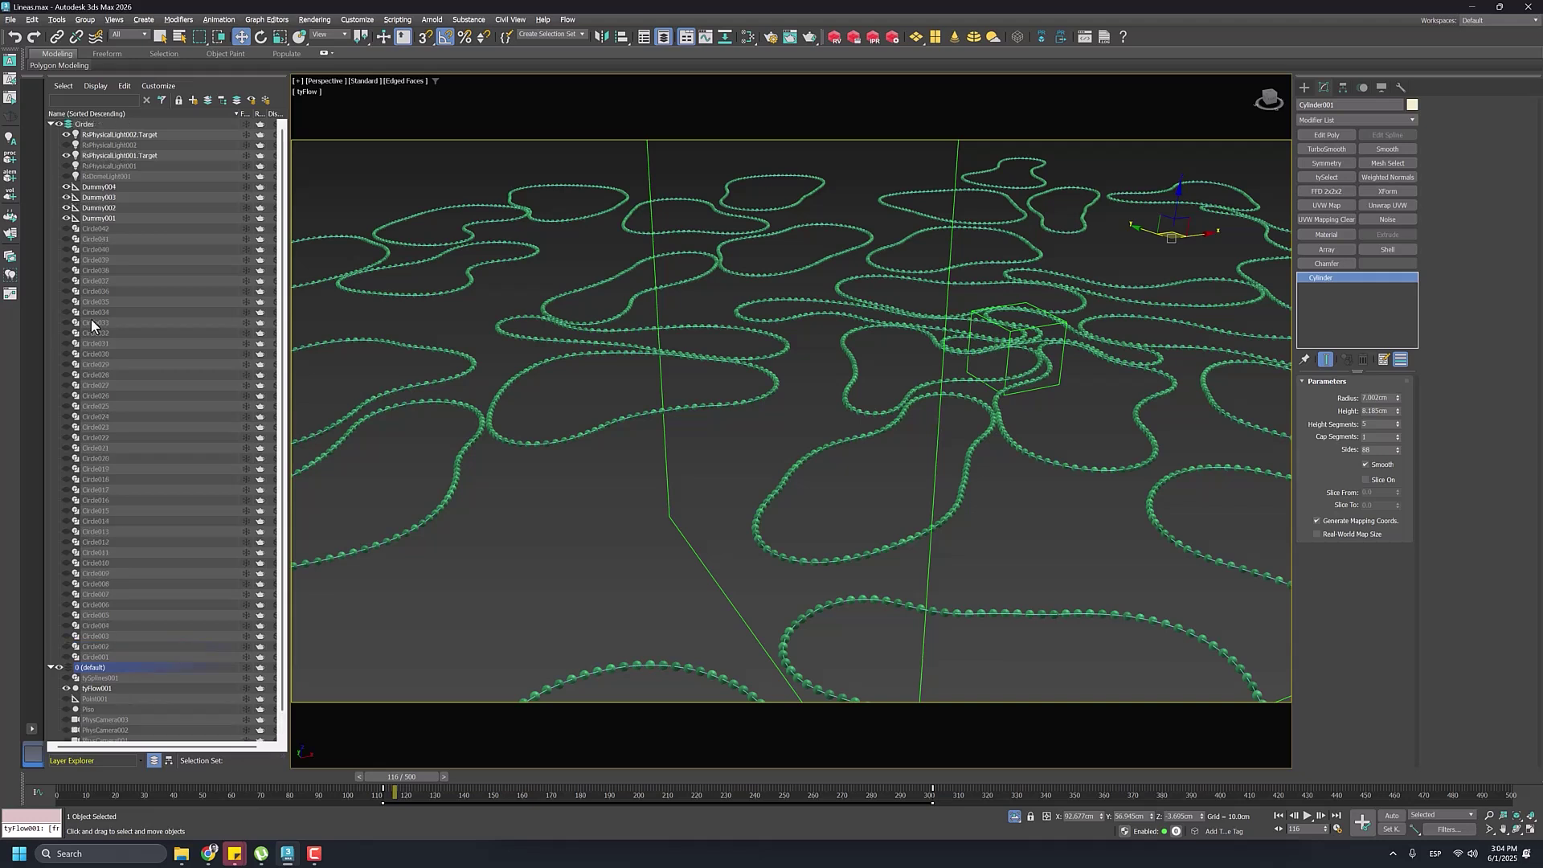
scroll(89, 196, down, 1)
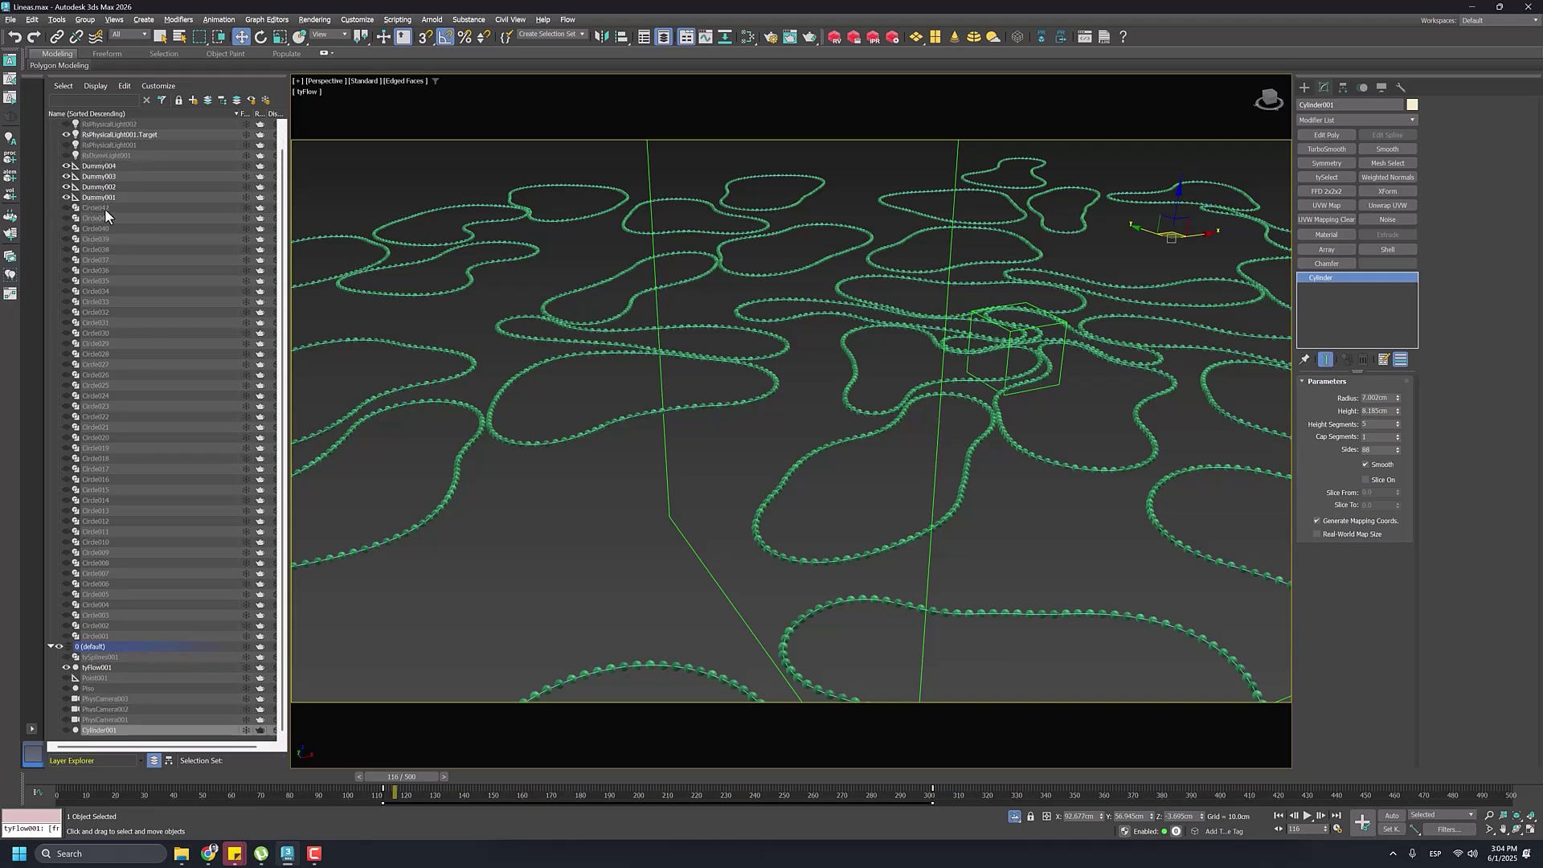
scroll(128, 201, up, 1)
scroll(138, 182, down, 1)
click(89, 658)
click(67, 657)
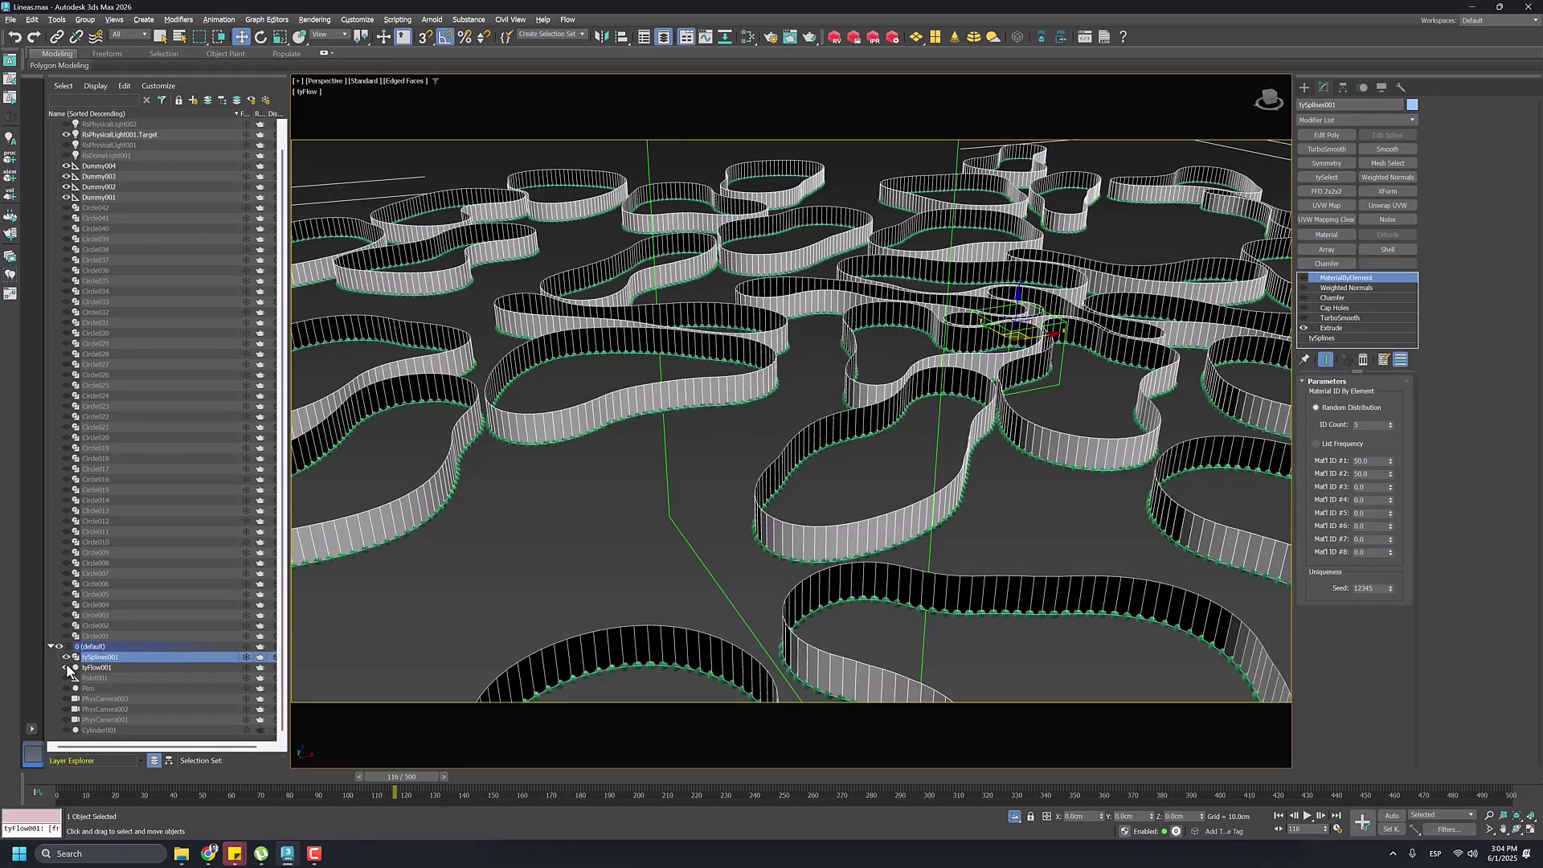
click(68, 668)
scroll(724, 482, down, 5)
scroll(769, 450, up, 3)
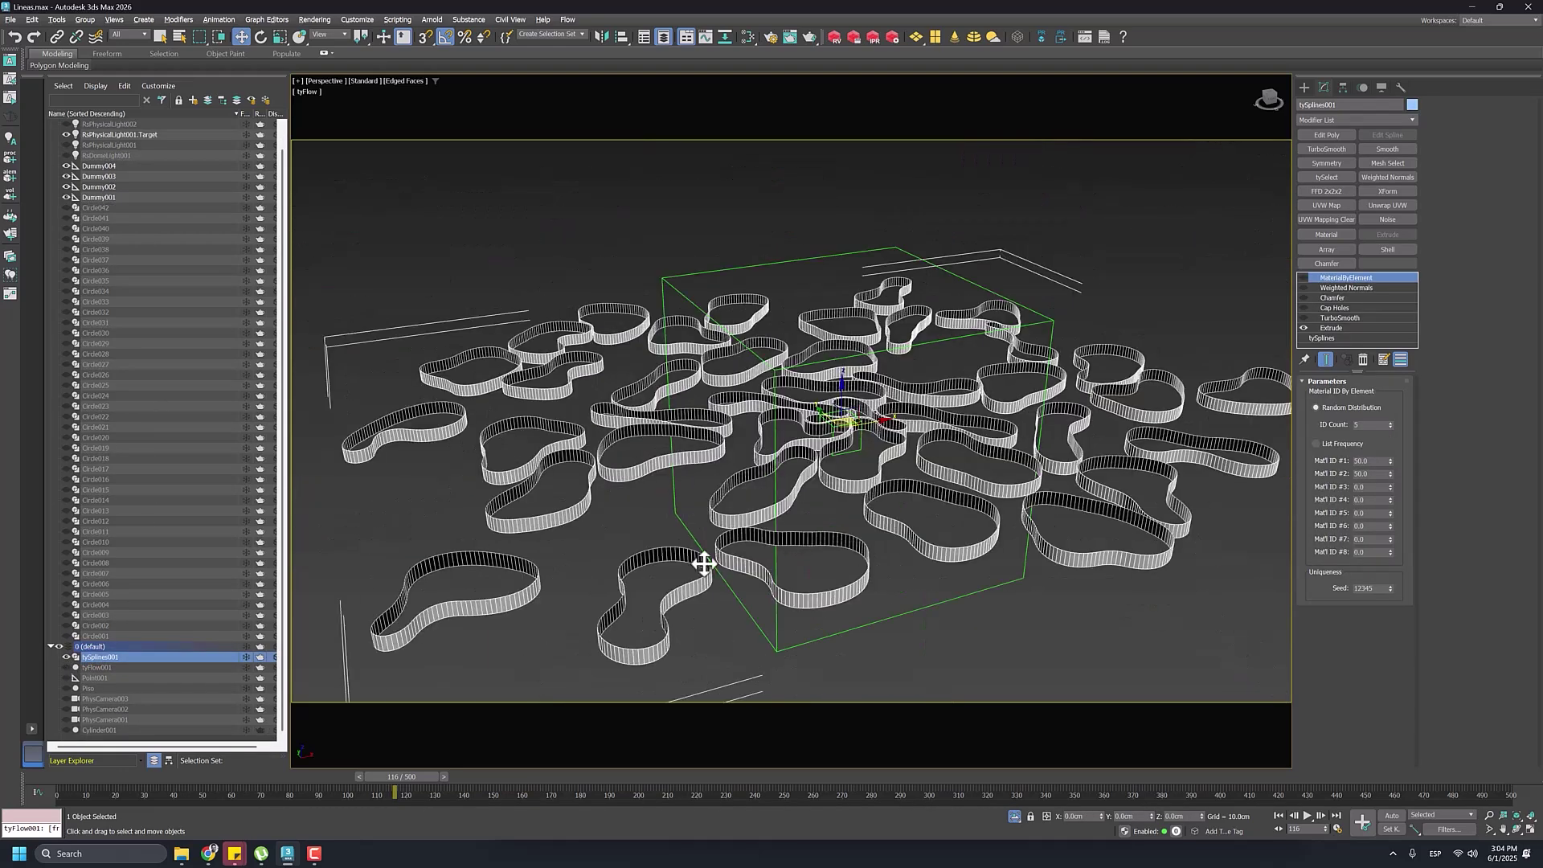
Step: Show the base tySplines settings, demonstrate the Extrude modifier, and inspect the extruded walls at frame 115
click(1319, 338)
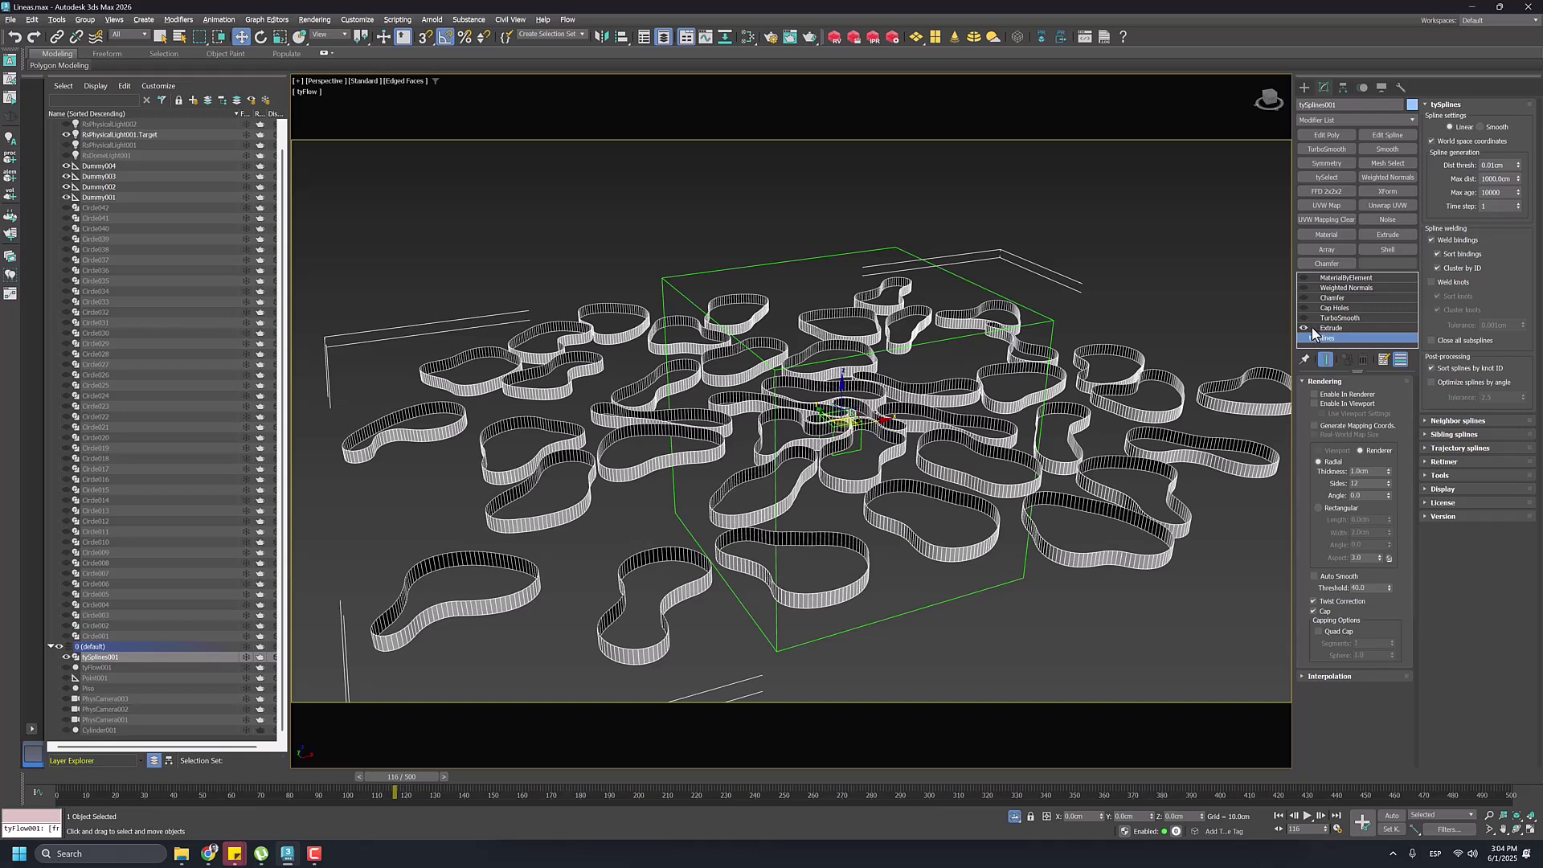
click(1303, 329)
mouse_move(408, 787)
mouse_down()
mouse_move(375, 786)
mouse_move(404, 786)
mouse_up()
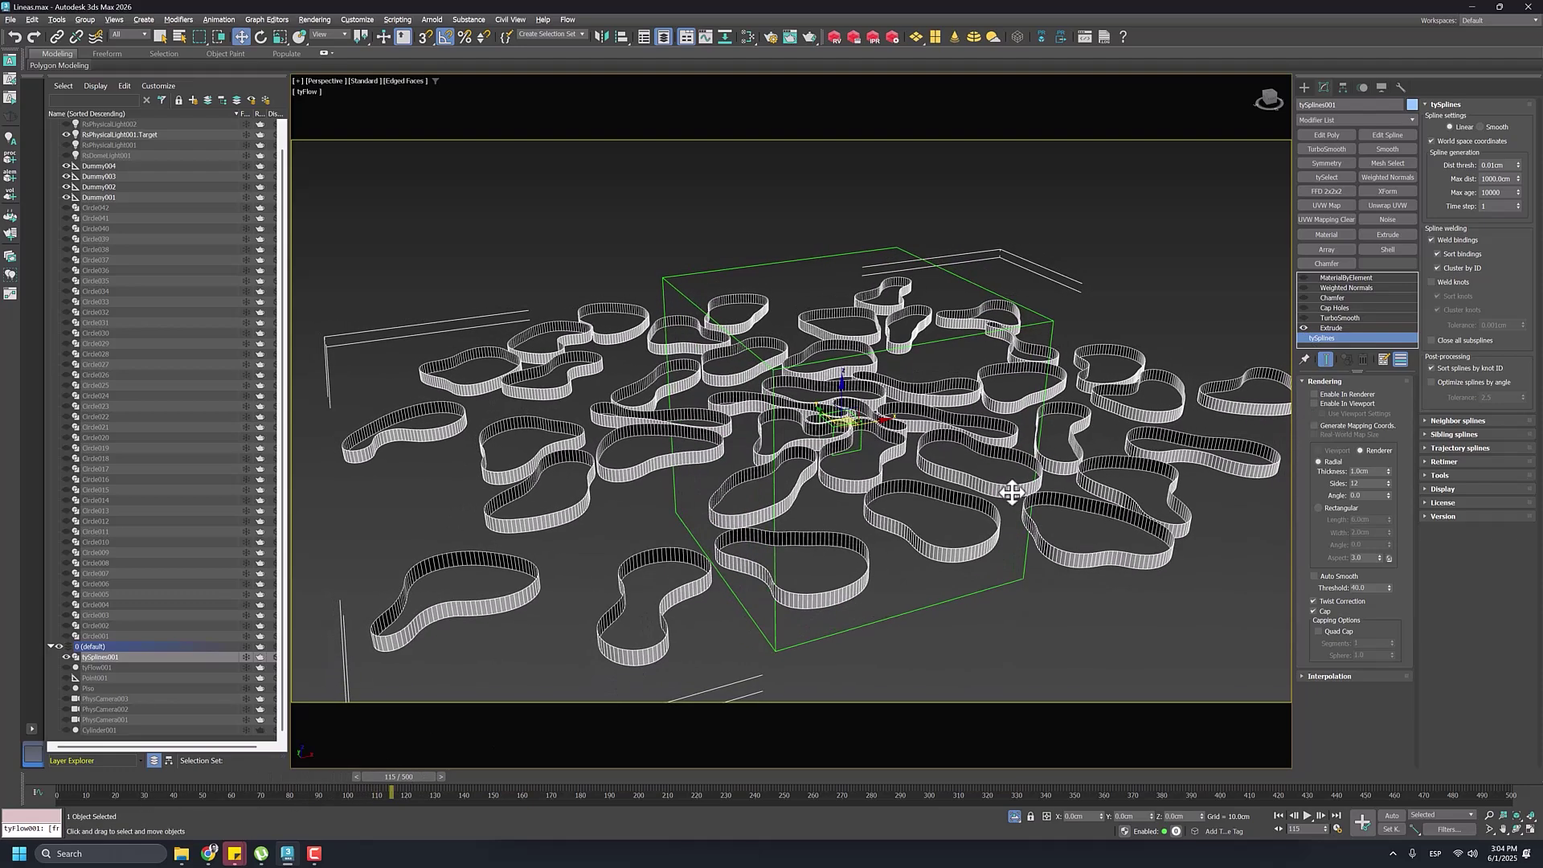
mouse_move(927, 454)
alt+middle_down()
mouse_move(914, 473)
mouse_move(957, 450)
alt+middle_up()
scroll(963, 440, up, 5)
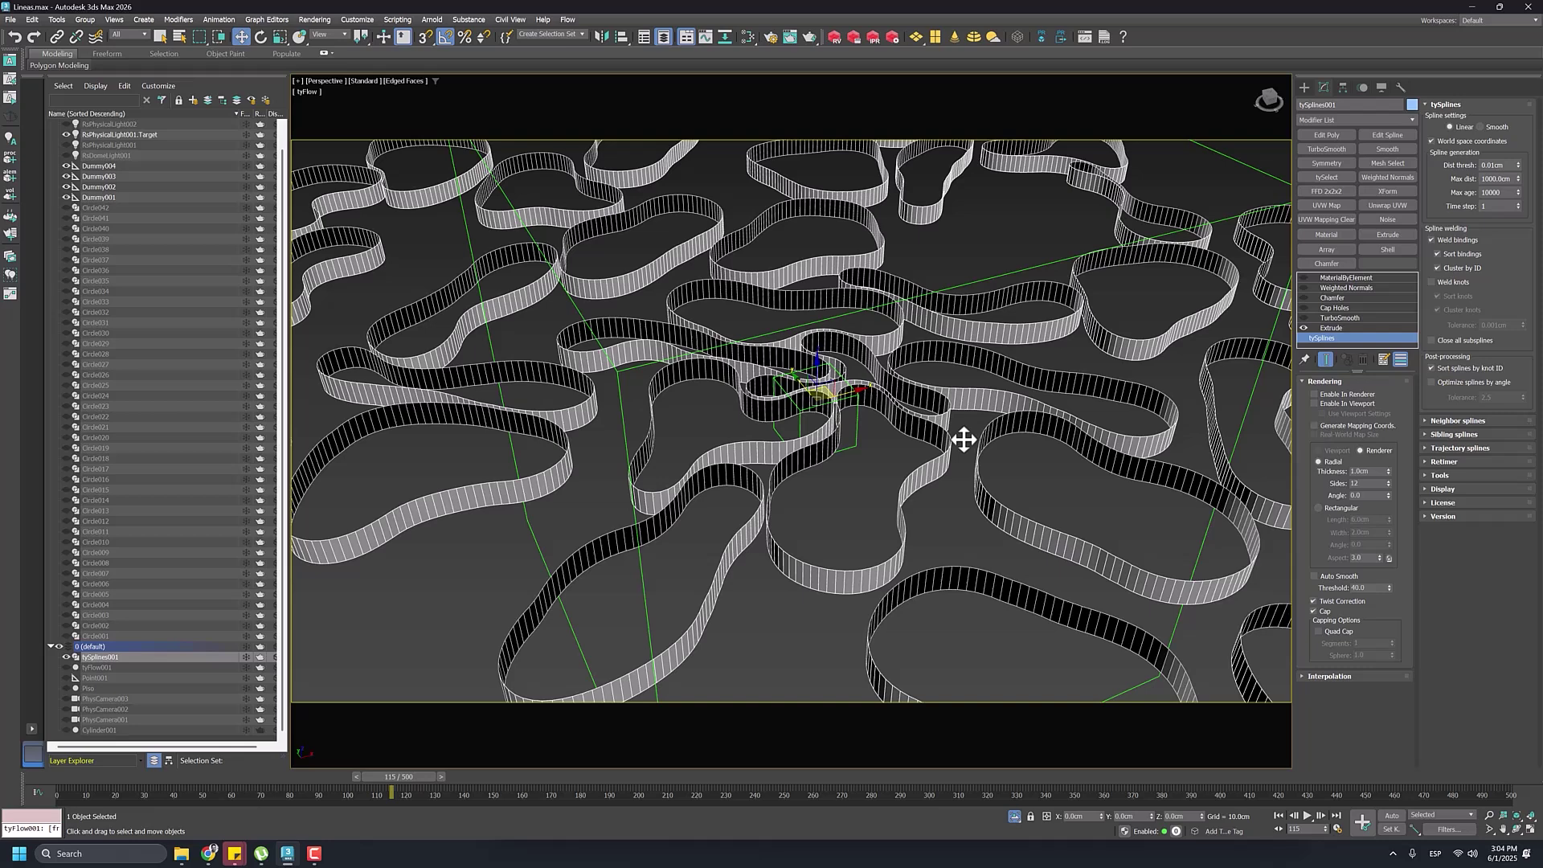
Step: Enable tySplines001's remaining modifiers: TurboSmooth, Cap Holes, Chamfer, Weighted Normals and MaterialByElement
click(1304, 318)
click(1304, 308)
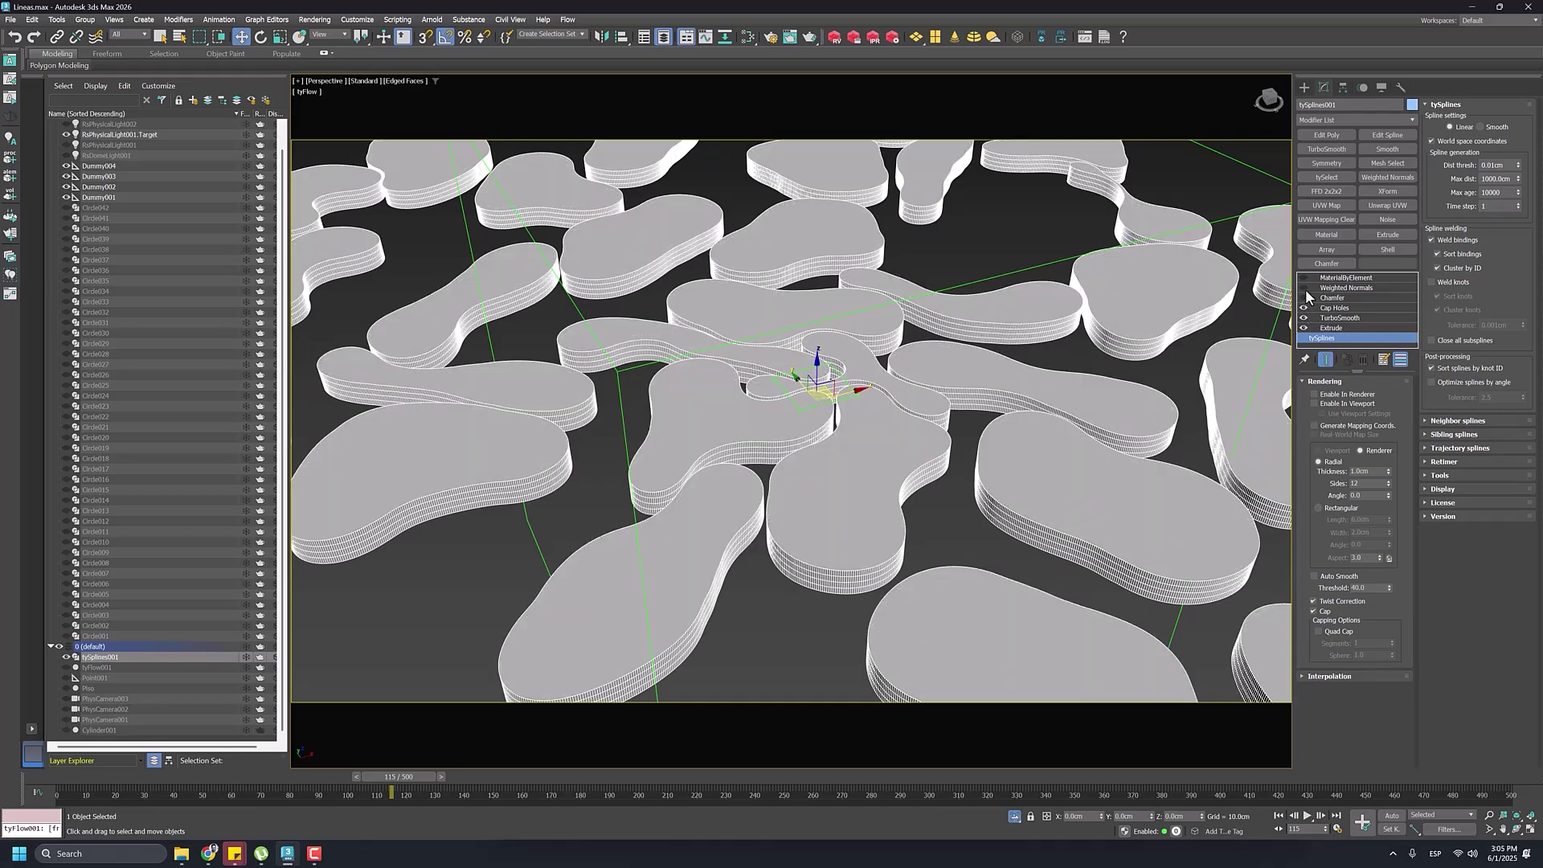
click(1304, 297)
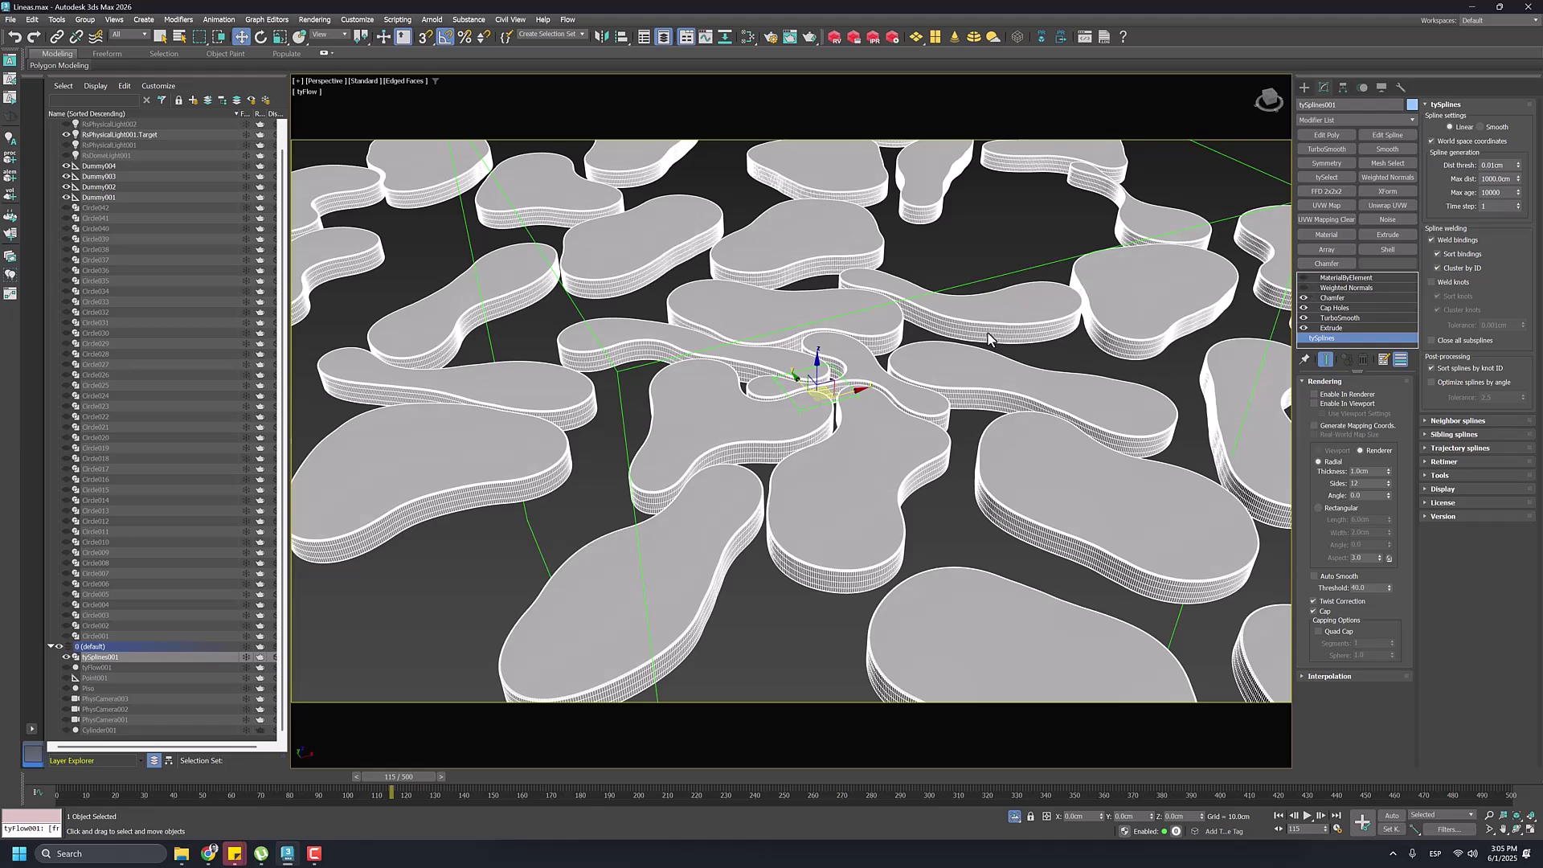
scroll(865, 485, down, 3)
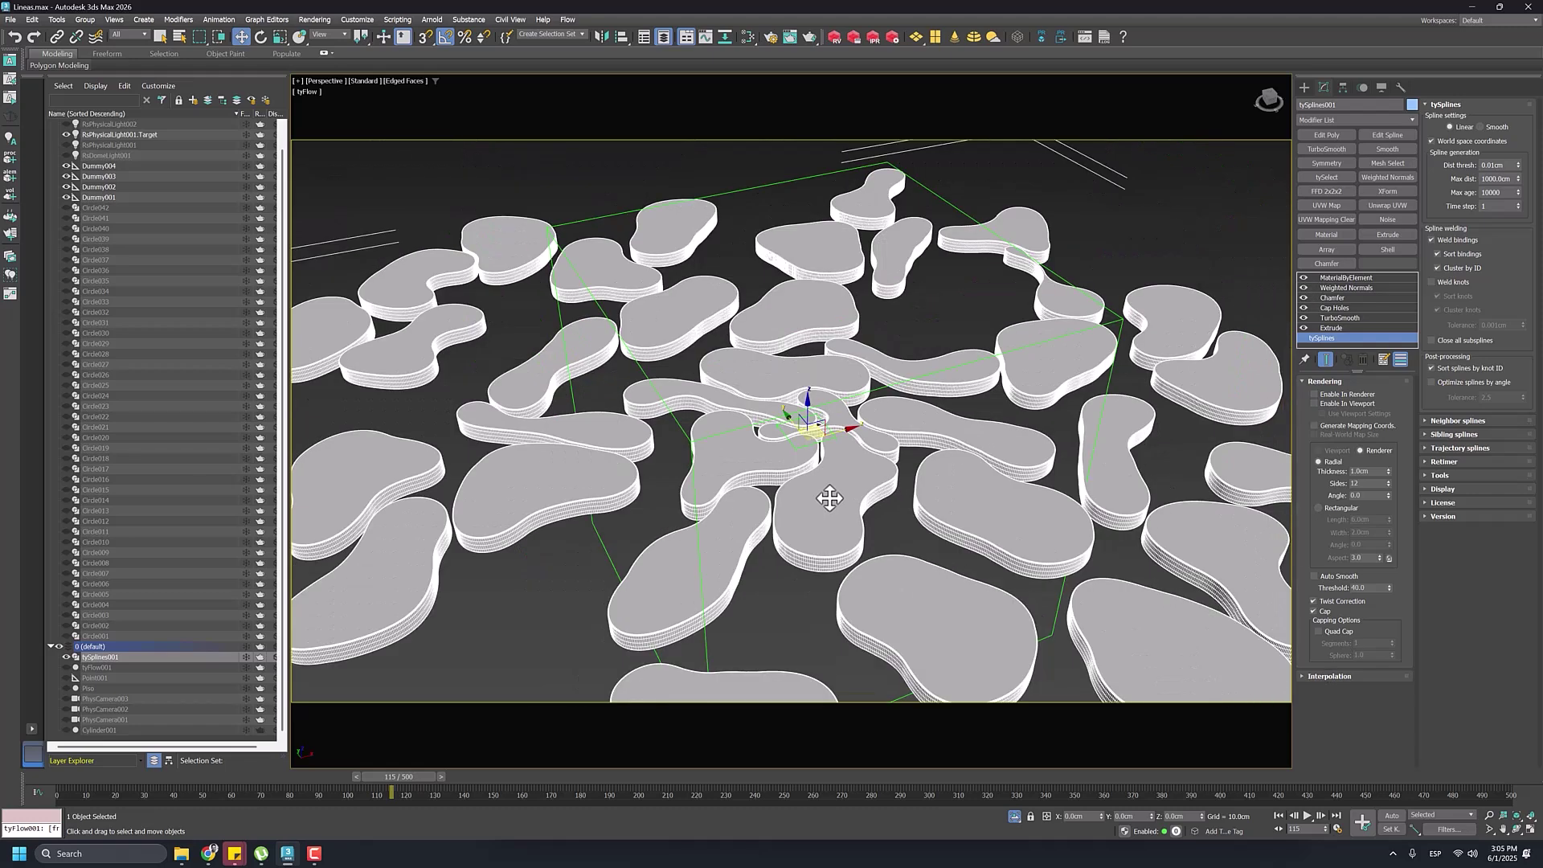
Step: Switch to the four-viewport layout, exit isolation to bring back the full scene, and view the perspective through PhysCamera001
click(1530, 832)
scroll(1036, 759, down, 3)
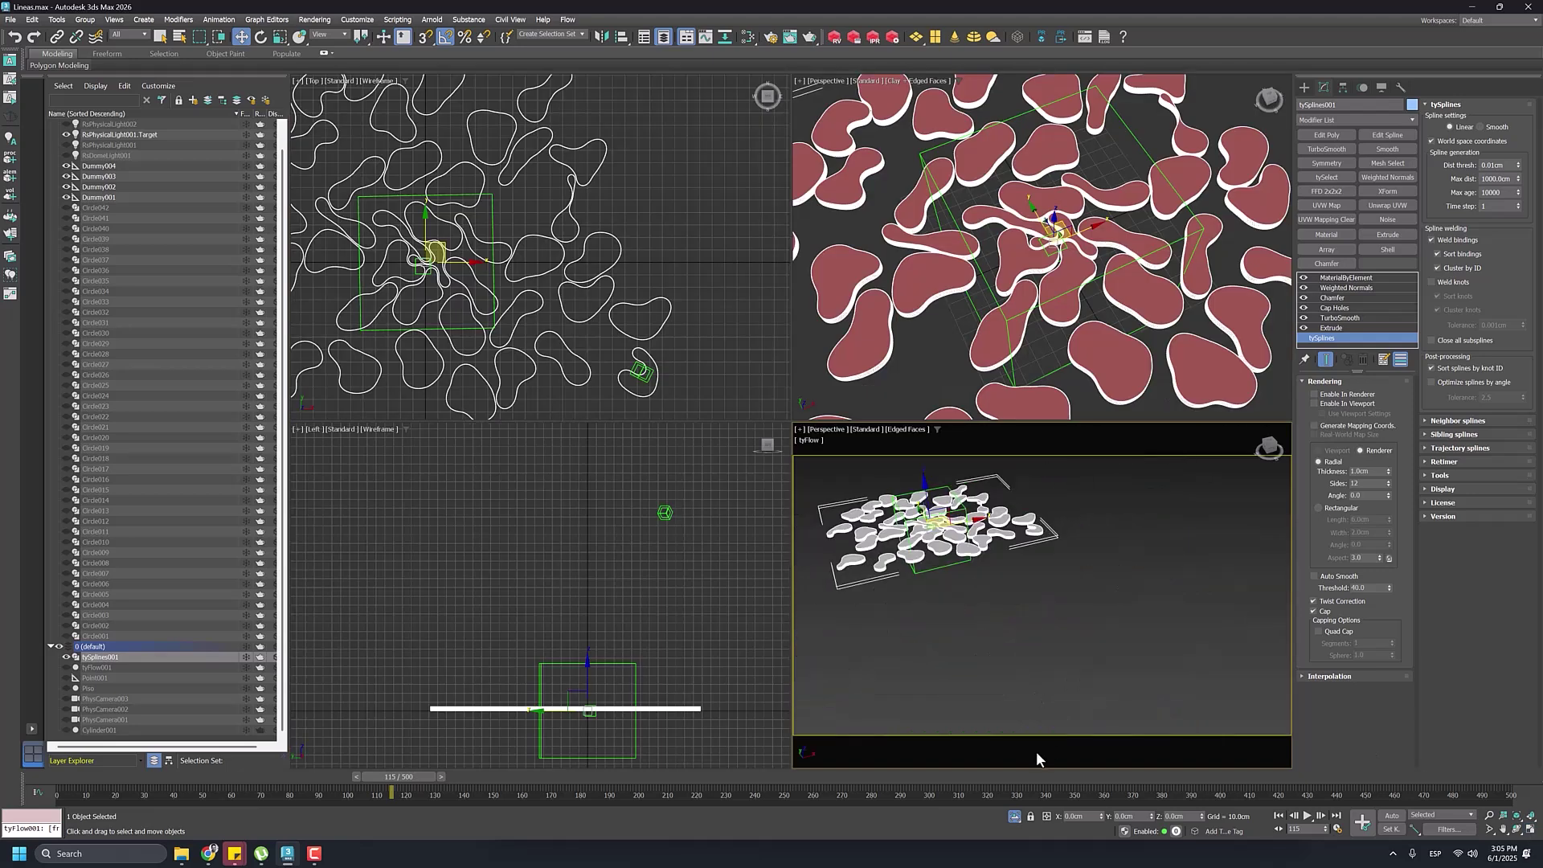
click(1014, 818)
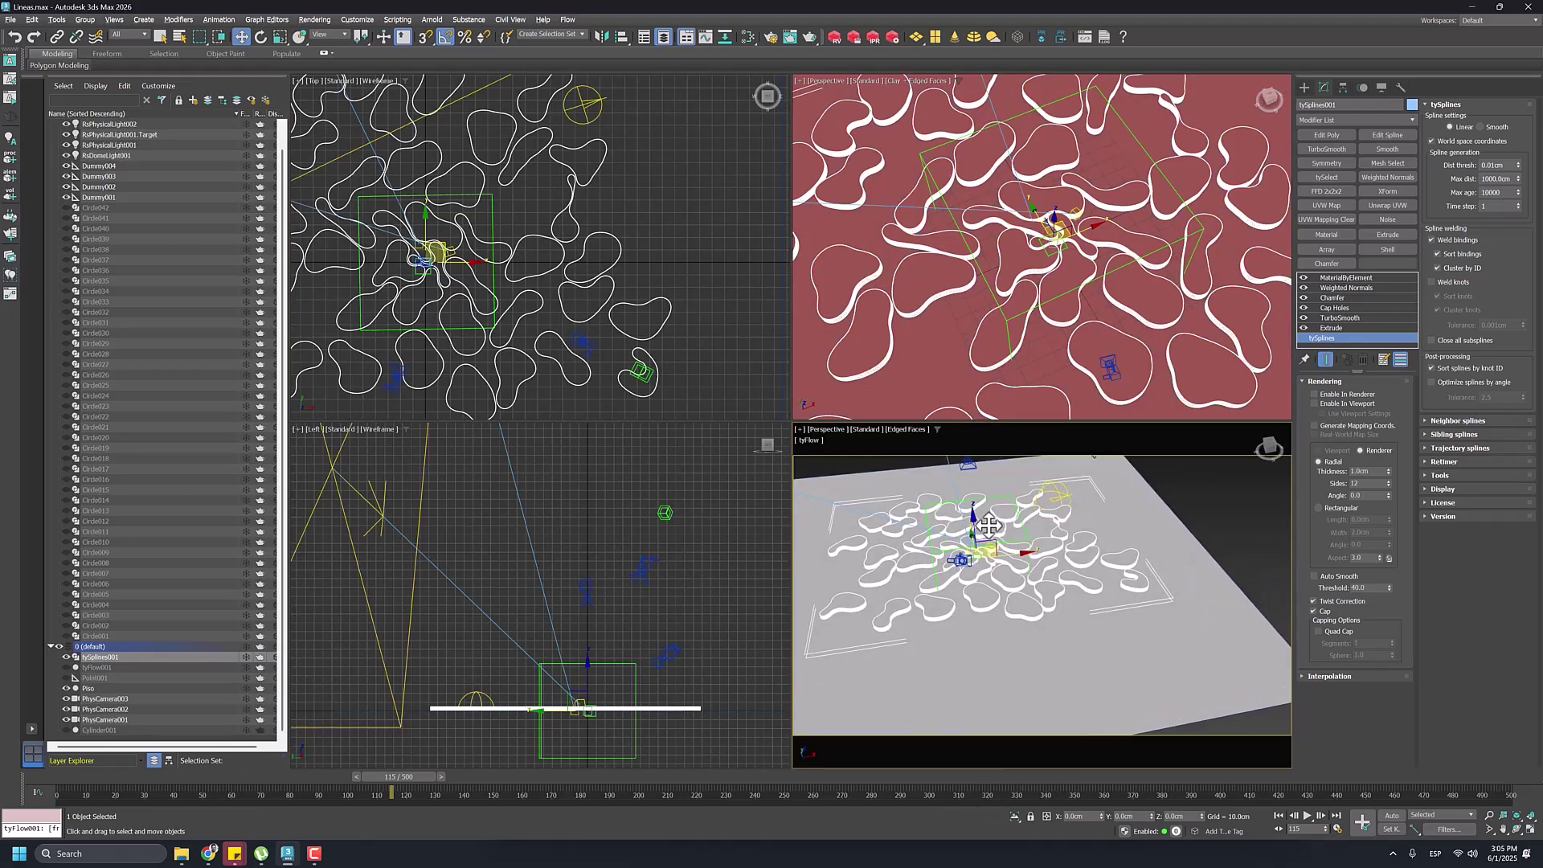
key(c)
double_click(745, 336)
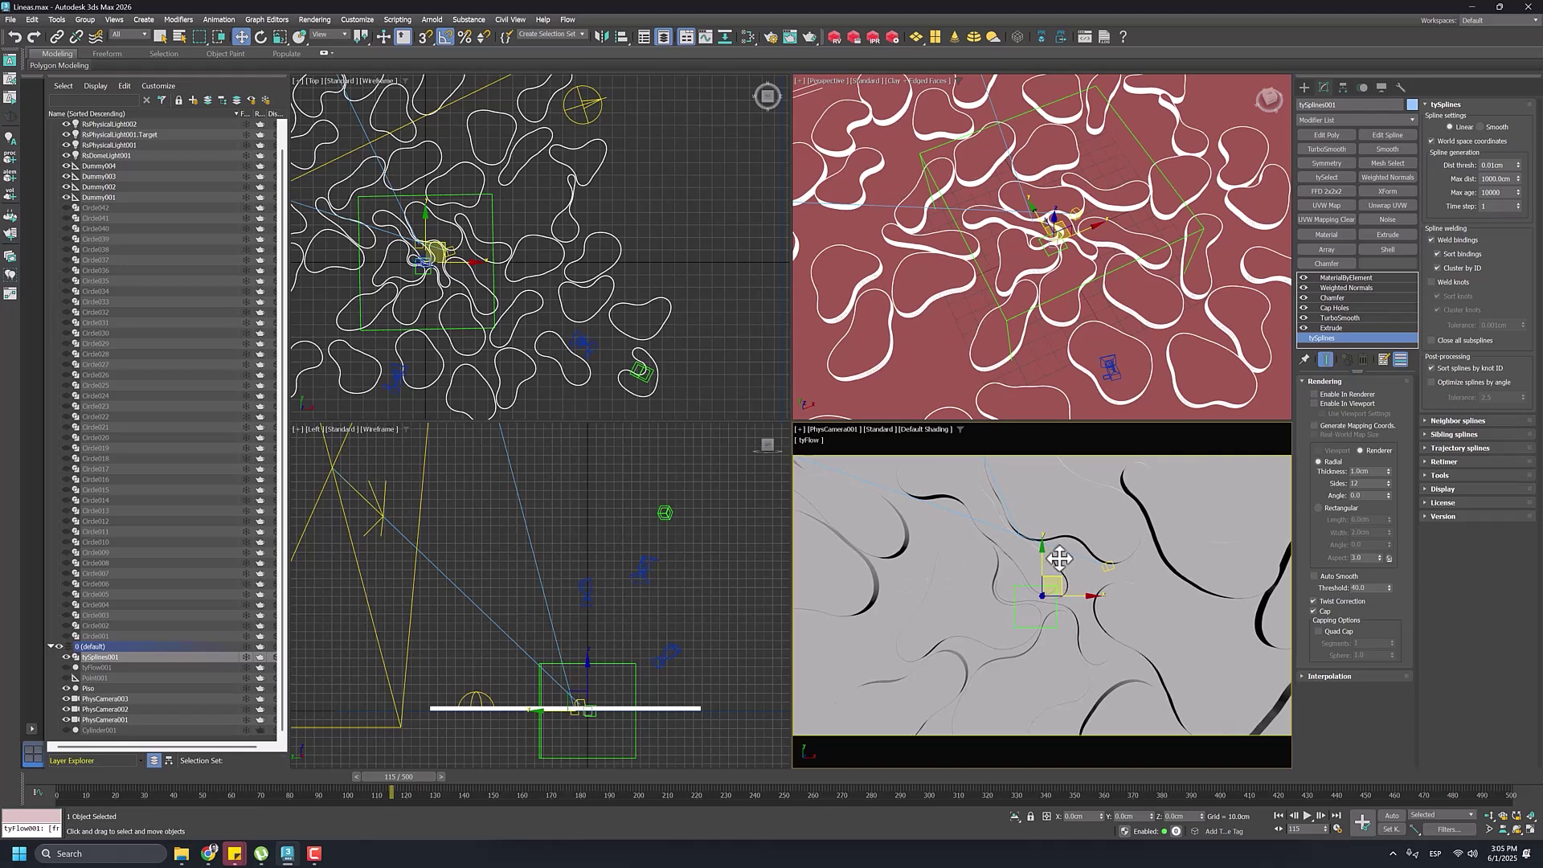
Step: Render frame 115 from PhysCamera001 in the Redshift Render View and enlarge its window to fit the image
click(834, 36)
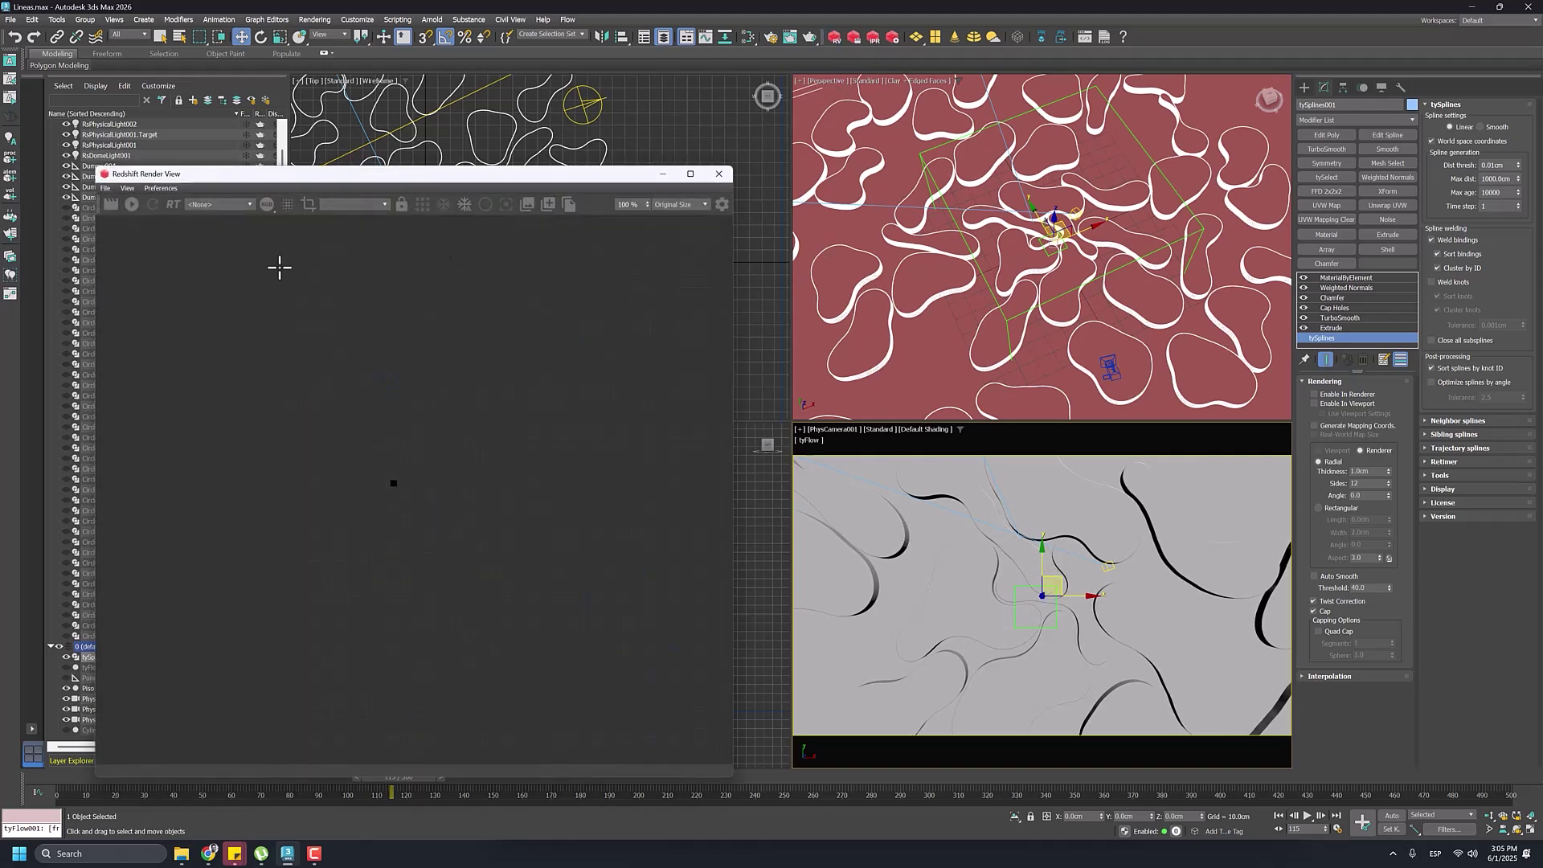
click(719, 174)
click(854, 37)
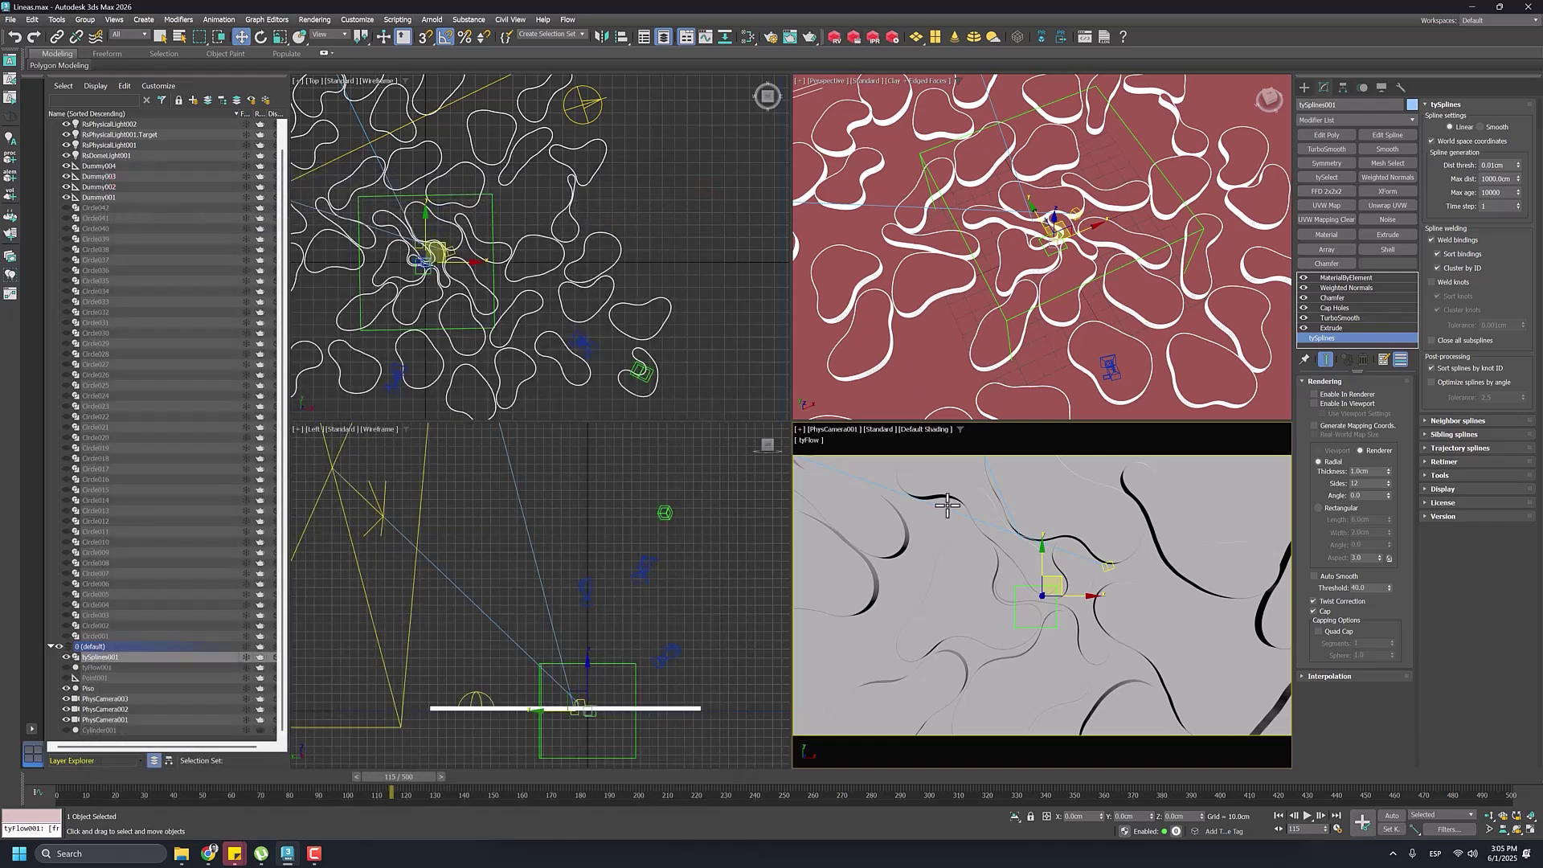
drag(593, 177, 676, 121)
drag(813, 723, 900, 643)
scroll(652, 397, up, 1)
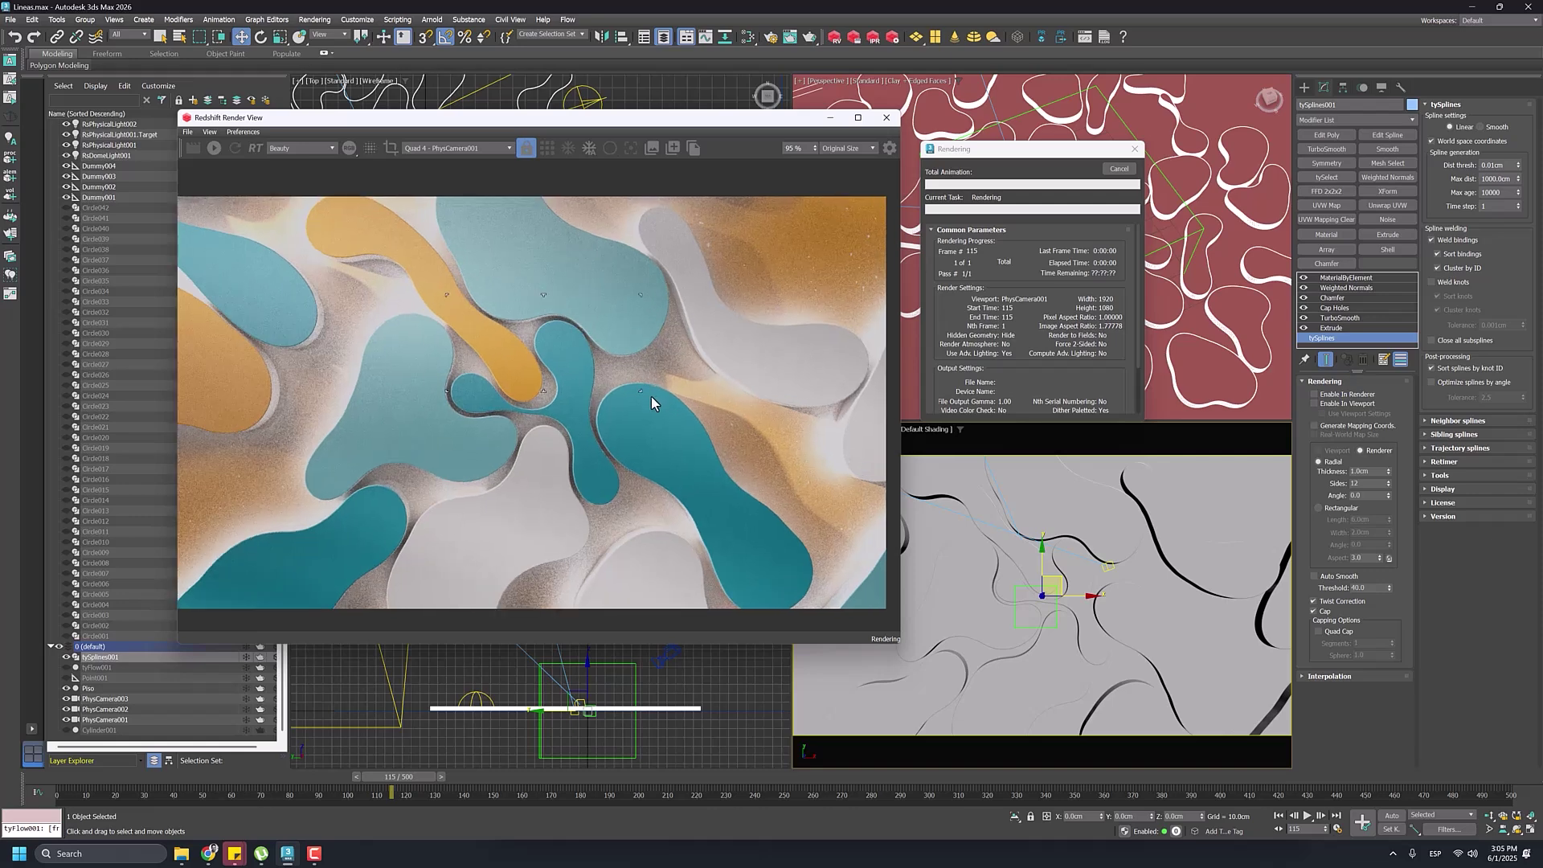
drag(900, 645, 984, 689)
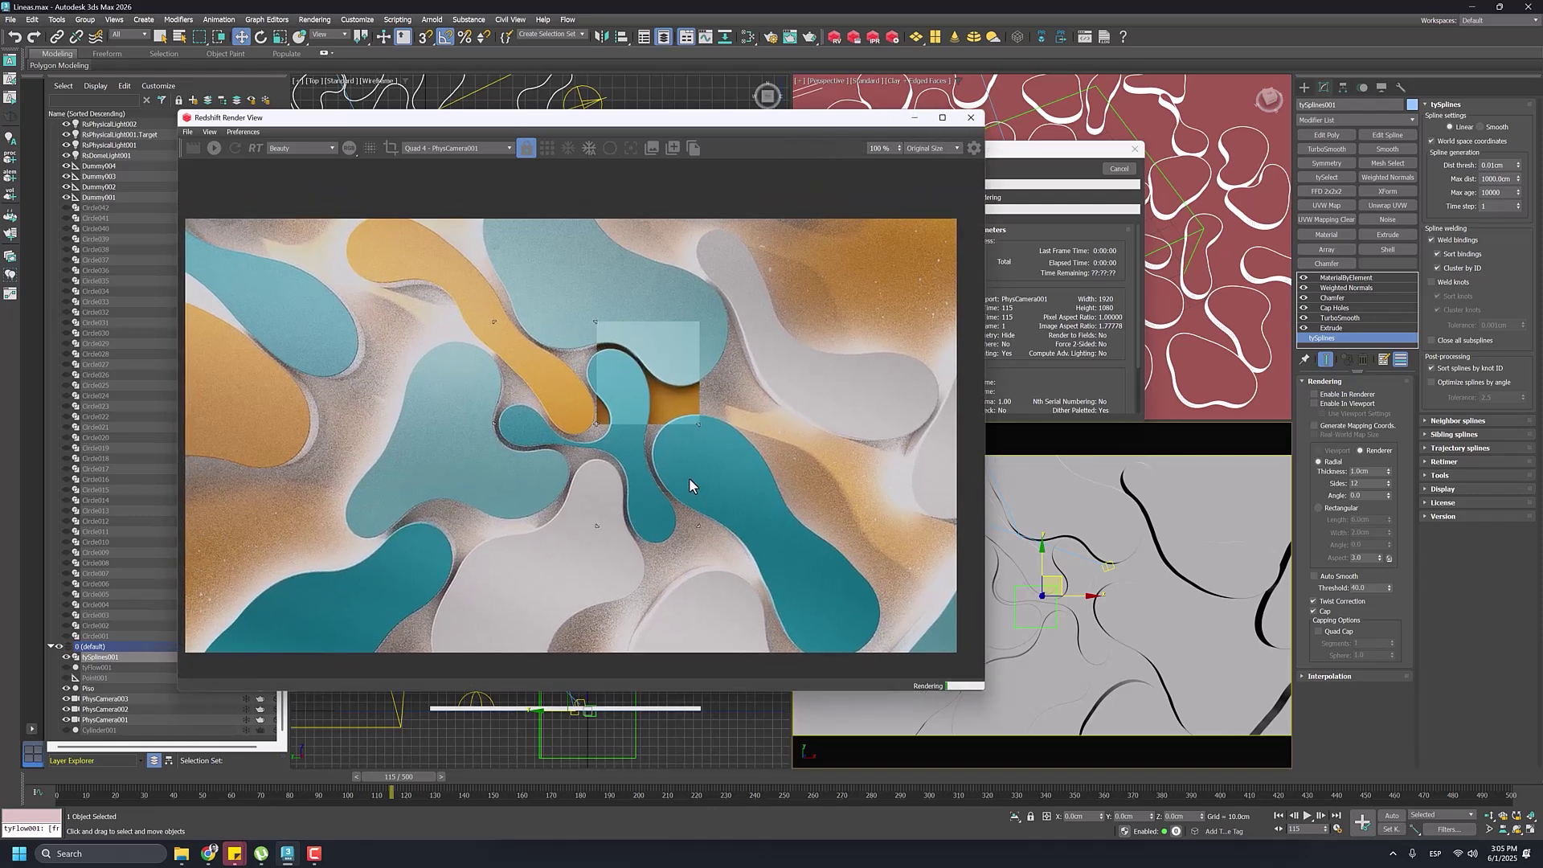